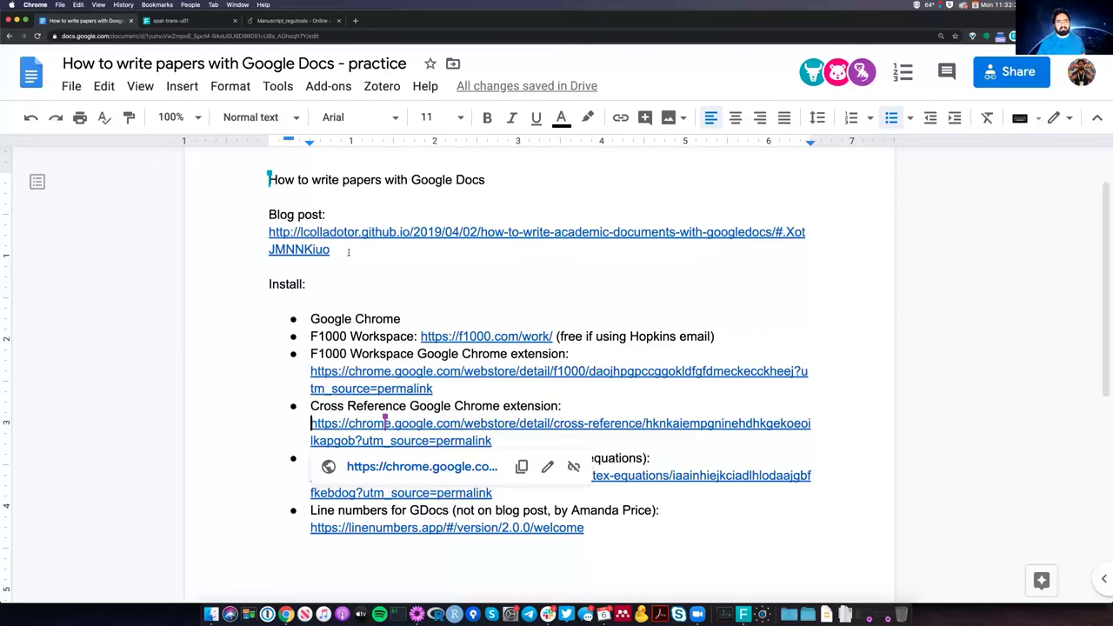
# Review the practice document's install list, covering Google Chrome, F1000 Workspace and the browser extensions.
pyautogui.scroll(-1, 347, 255)
pyautogui.scroll(-1, 339, 233)
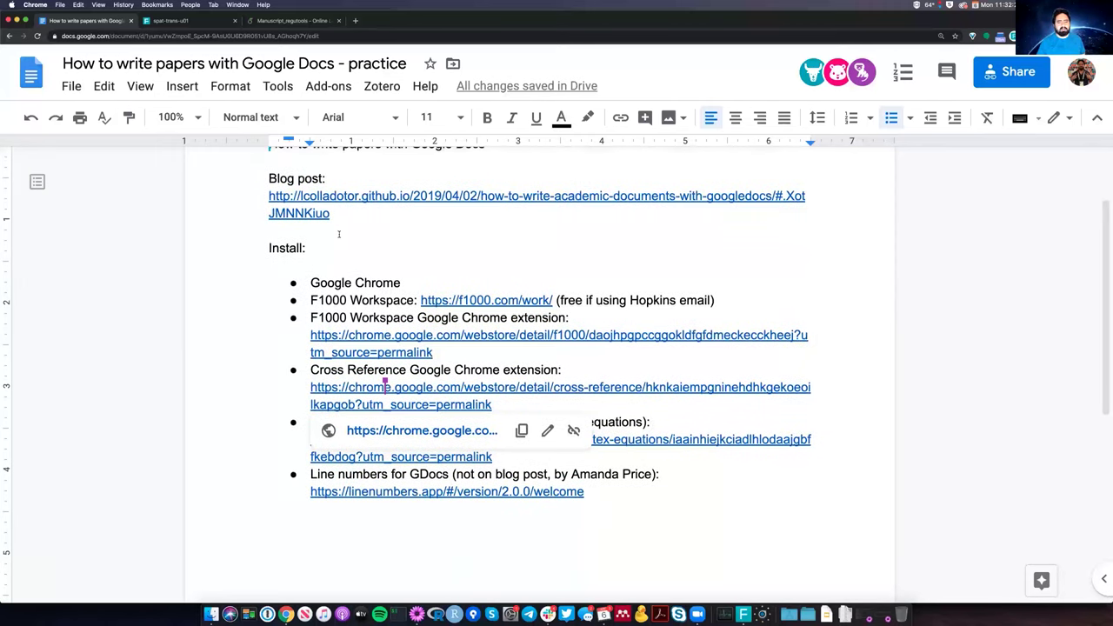
pyautogui.scroll(-1, 345, 236)
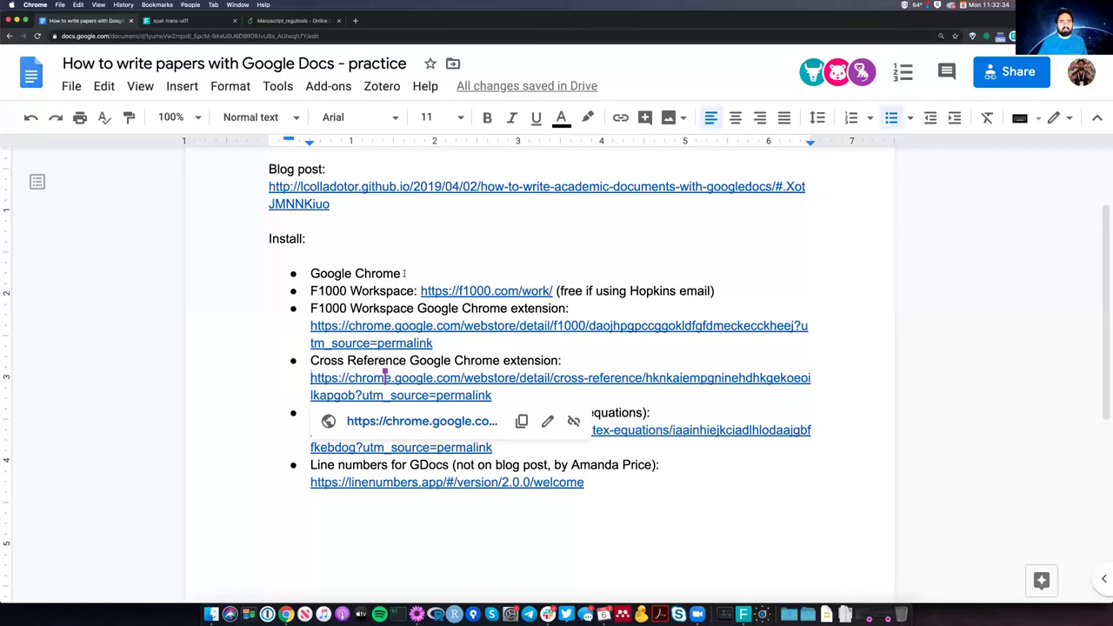
pyautogui.scroll(-1, 404, 272)
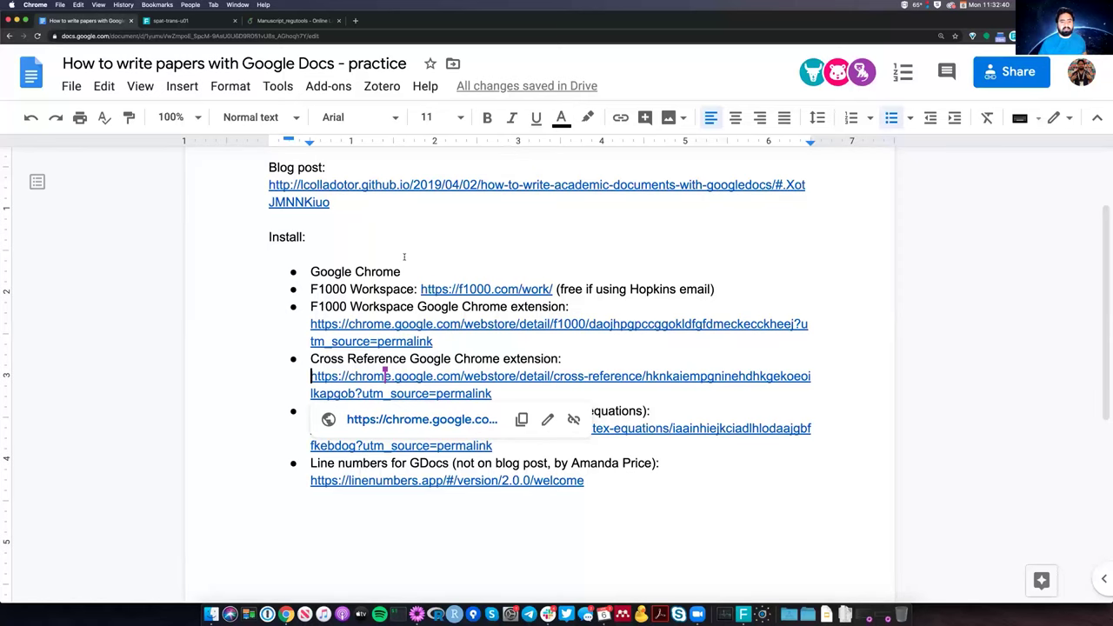
pyautogui.scroll(-1, 404, 257)
pyautogui.scroll(-2, 403, 257)
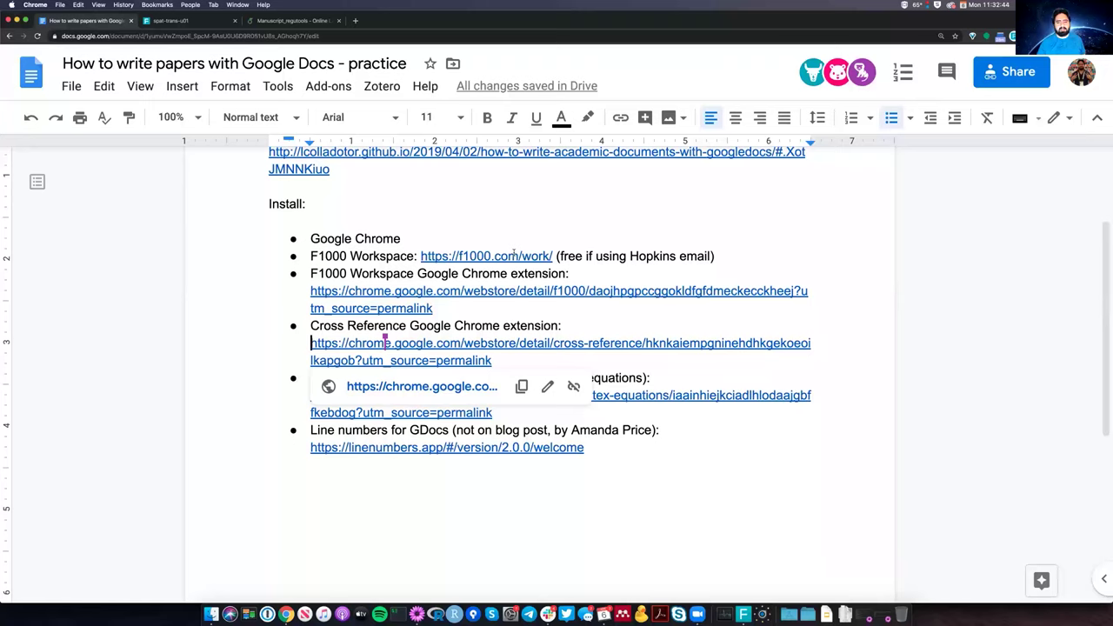
pyautogui.click(341, 256)
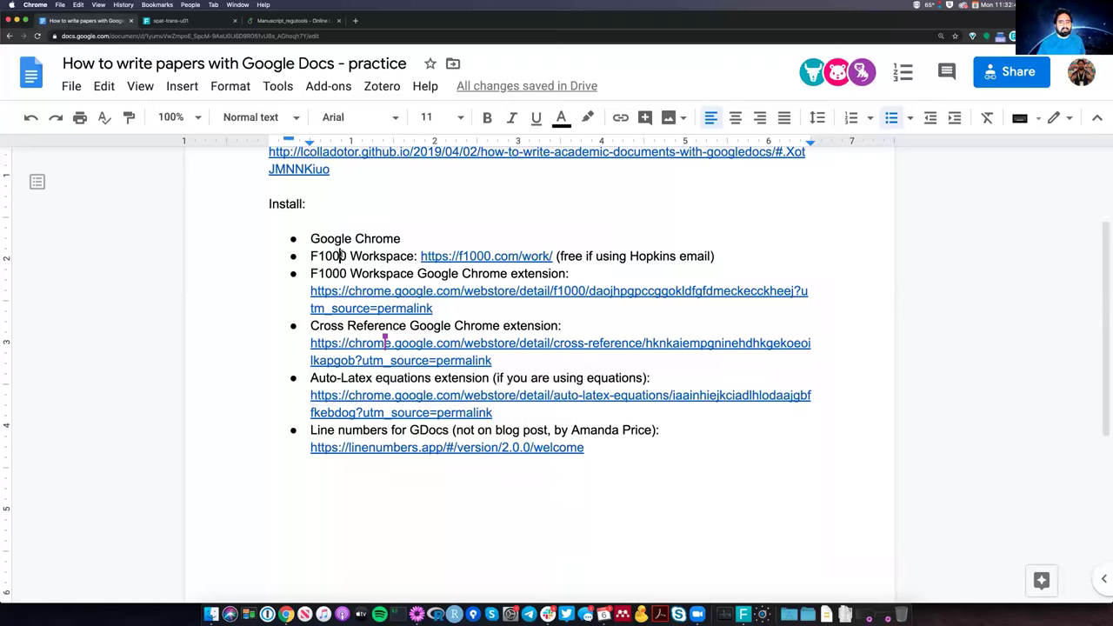
pyautogui.click(356, 224)
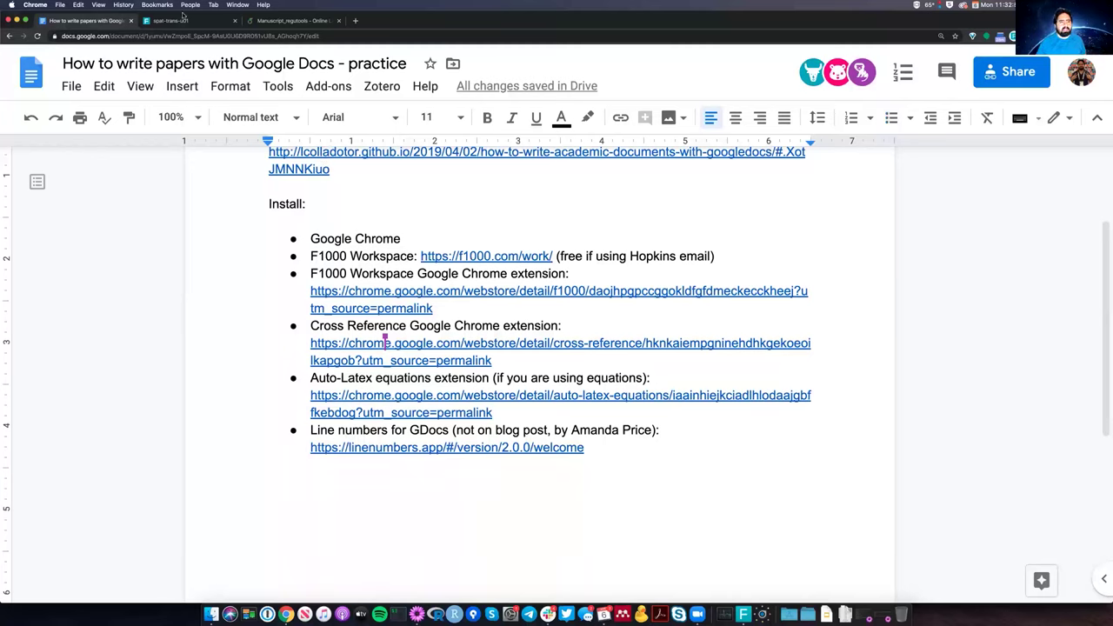
# Switch to F1000 Workspace and examine the shared project creation field and the spat-trans-u01 reference list.
pyautogui.hotkey('ctrl', 'Tab')
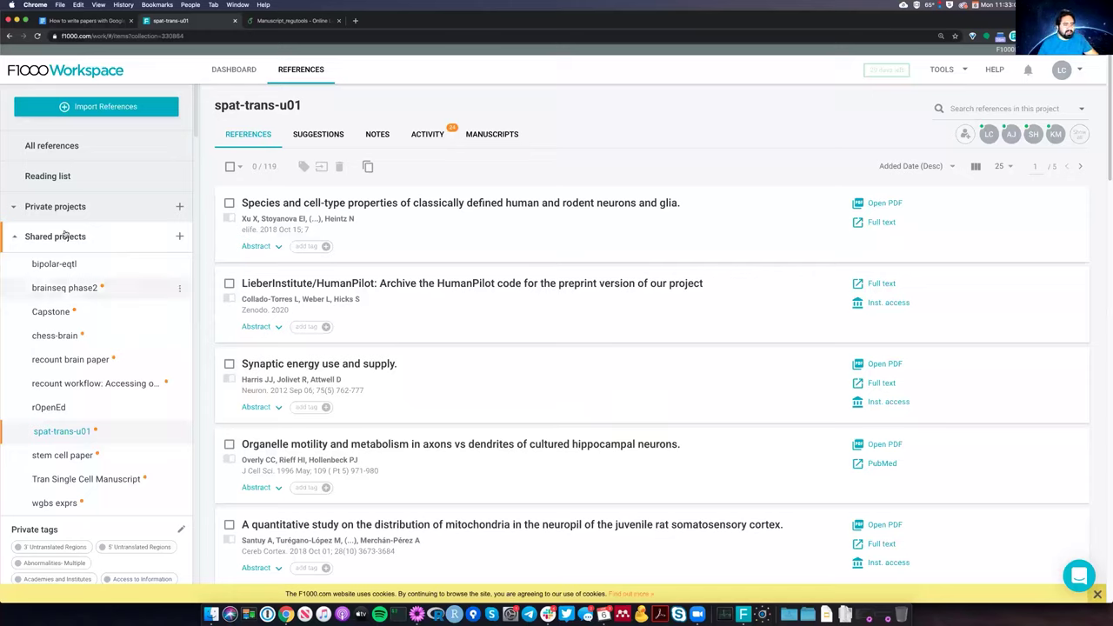
pyautogui.click(180, 236)
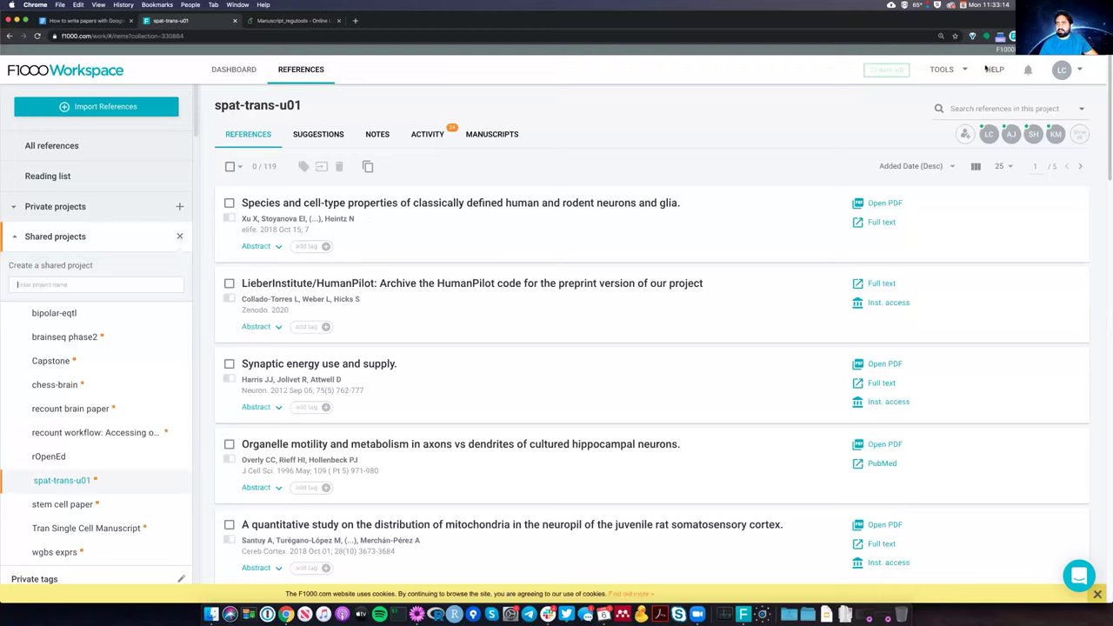
pyautogui.click(180, 237)
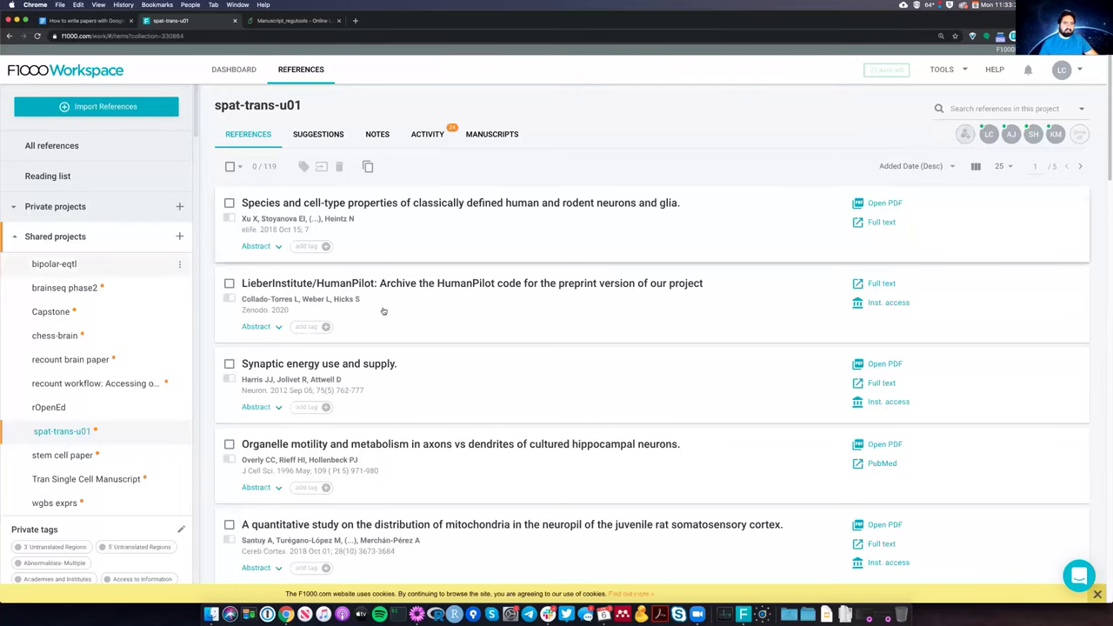
pyautogui.scroll(-3, 382, 306)
pyautogui.scroll(3, 363, 296)
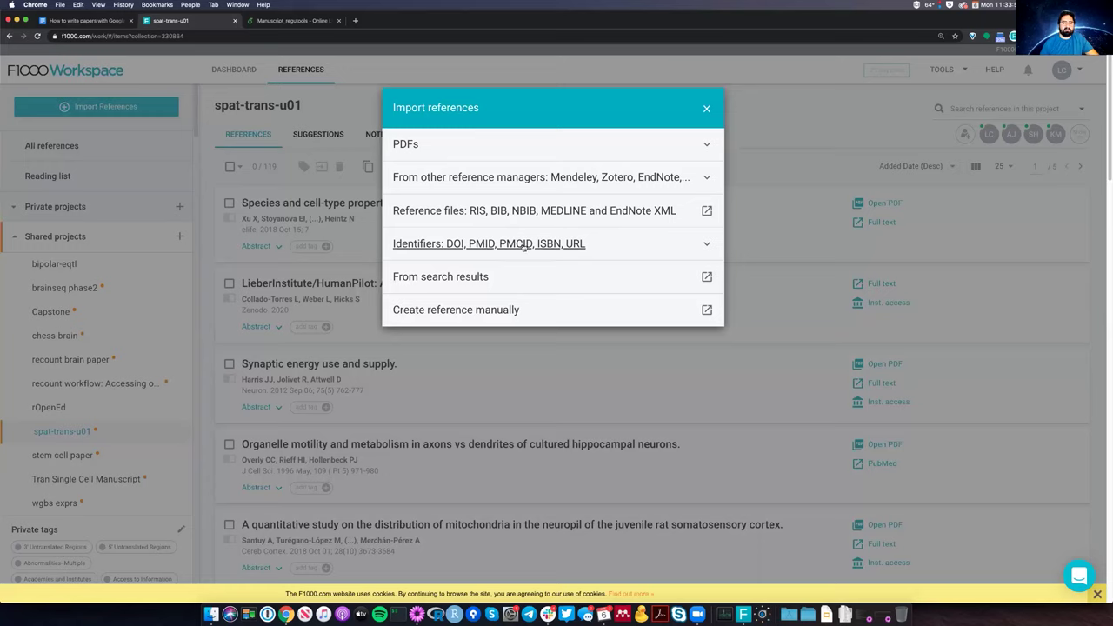
# Examine the identifier options and the reference file picker for importing references, cancelling the picker without choosing a file.
pyautogui.click(704, 244)
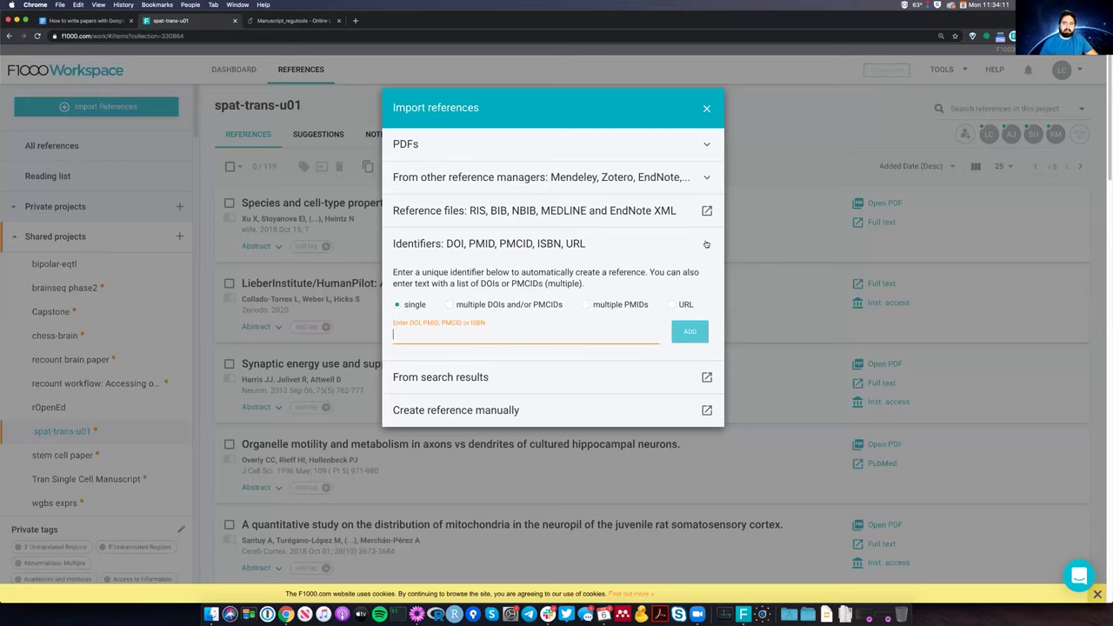
pyautogui.click(582, 223)
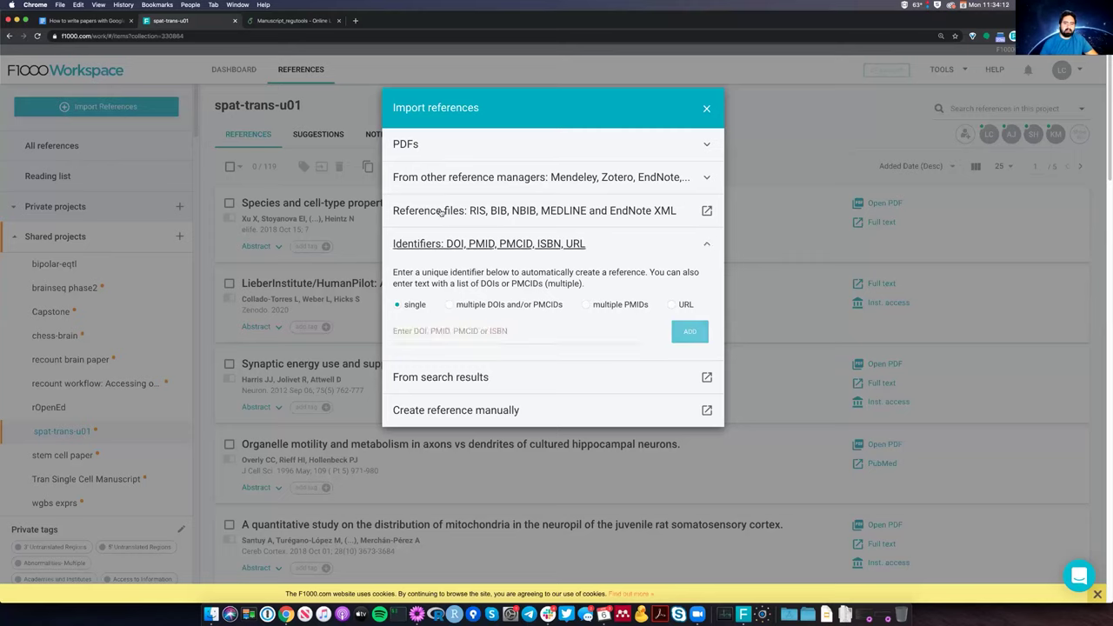
pyautogui.click(441, 212)
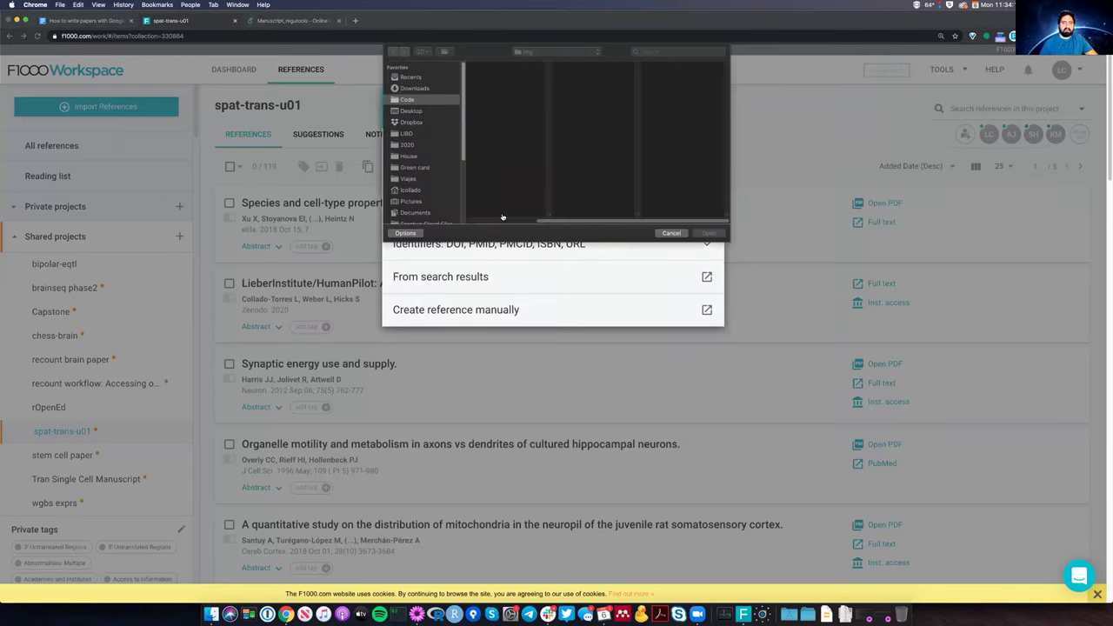
pyautogui.press('Escape')
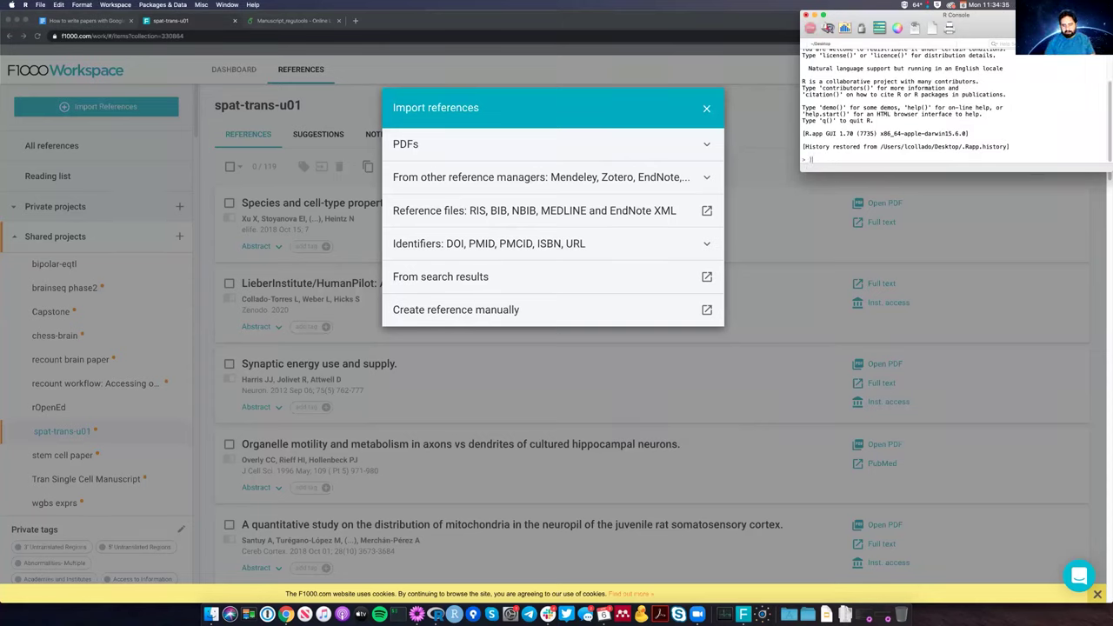
# In the R Console, enlarge the text and run citation('ggplot2').
pyautogui.press('Return')
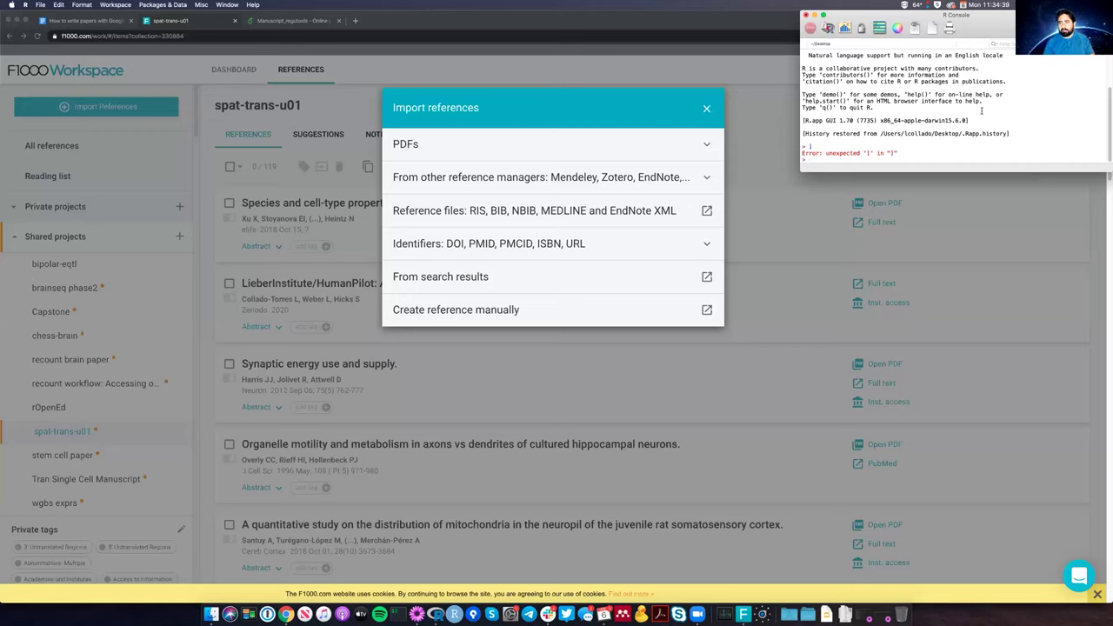
pyautogui.doubleClick(1016, 105)
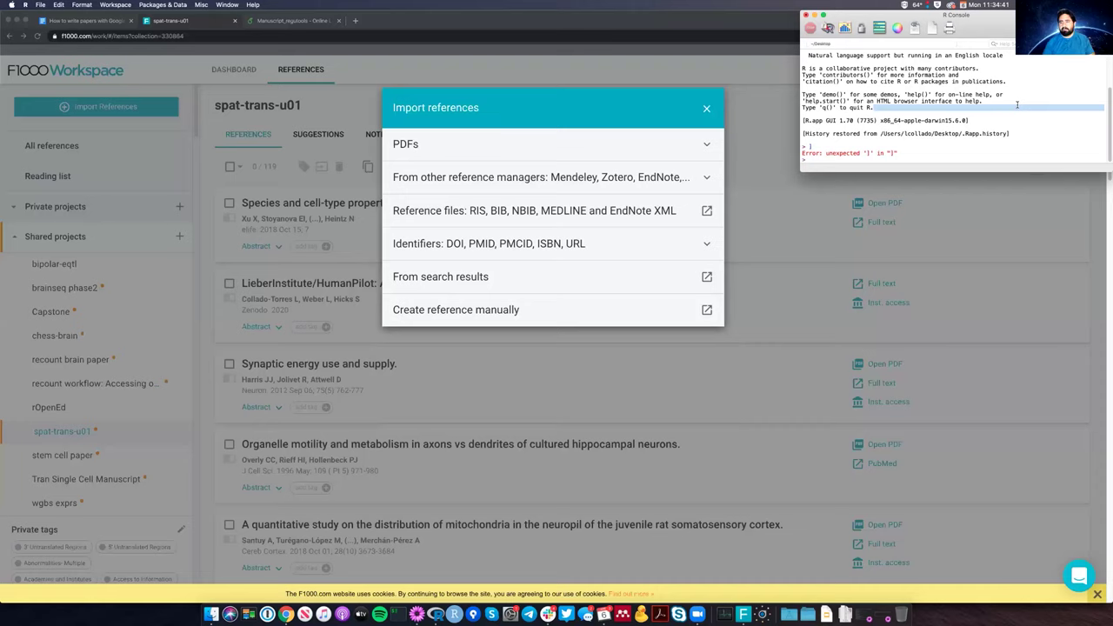
pyautogui.press('super+plus')
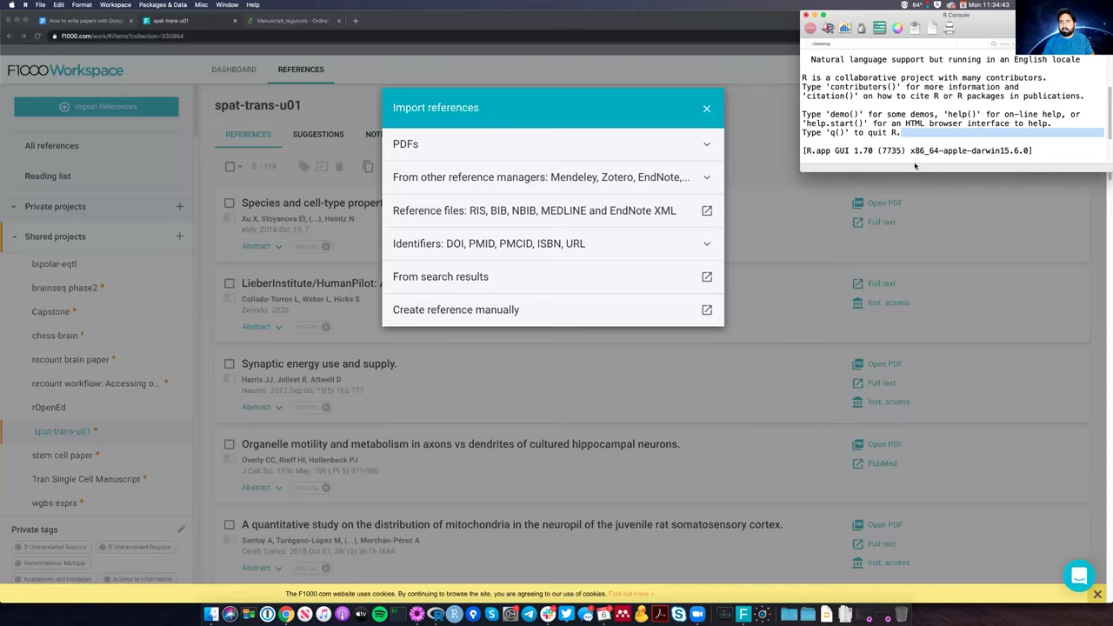
pyautogui.scroll(-3, 914, 166)
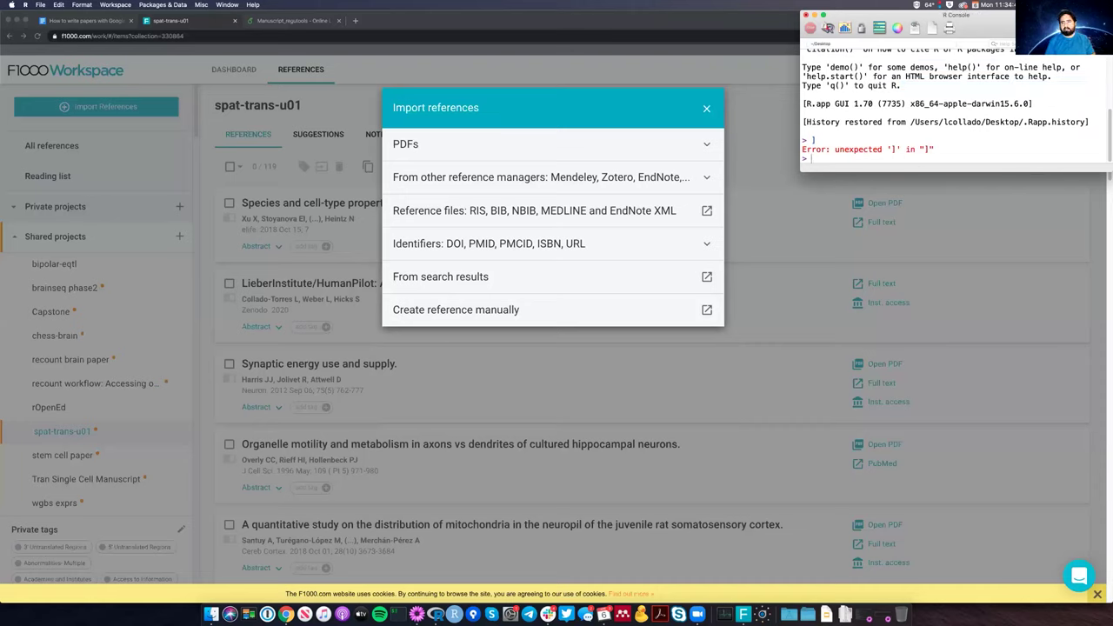
pyautogui.write("citation('ggplot2')")
pyautogui.press('Return')
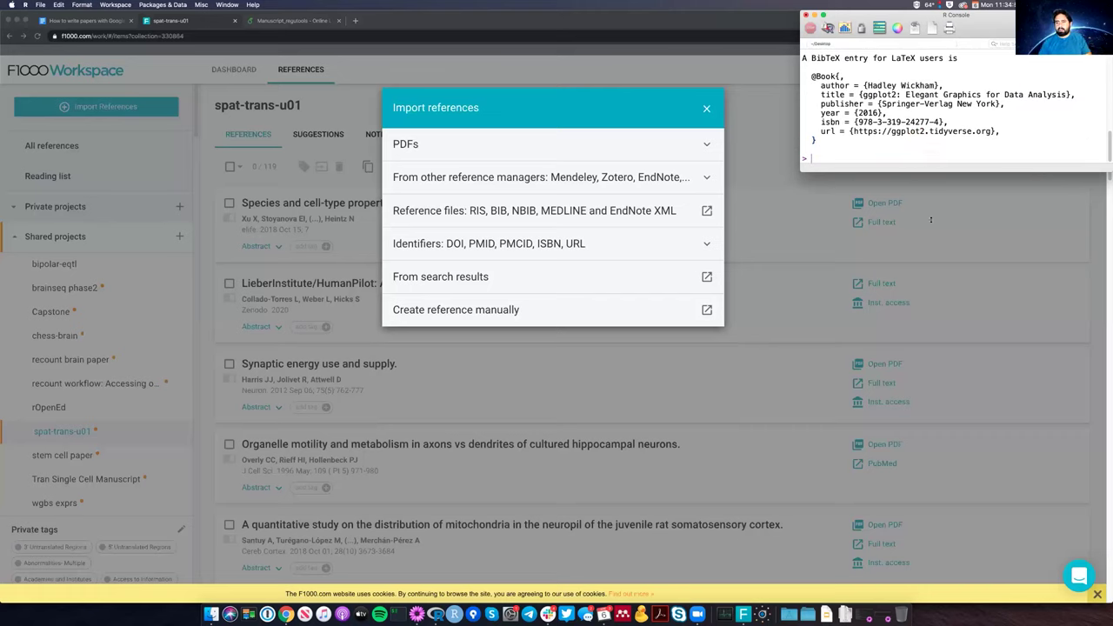
# Enlarge the R Console window and copy the ggplot2 BibTeX entry from the citation output.
pyautogui.moveTo(931, 172); pyautogui.dragTo(931, 280)
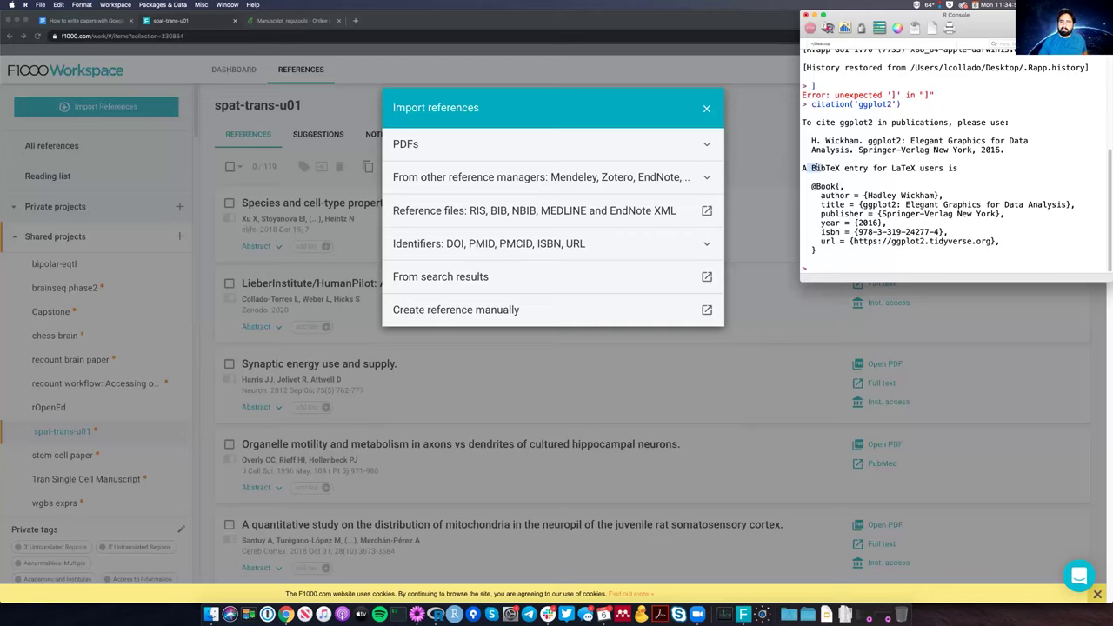
pyautogui.moveTo(810, 168); pyautogui.dragTo(958, 167)
pyautogui.moveTo(820, 251)
pyautogui.mouseDown()
pyautogui.moveTo(810, 178)
pyautogui.moveTo(815, 258)
pyautogui.mouseUp()
pyautogui.rightClick(850, 232)
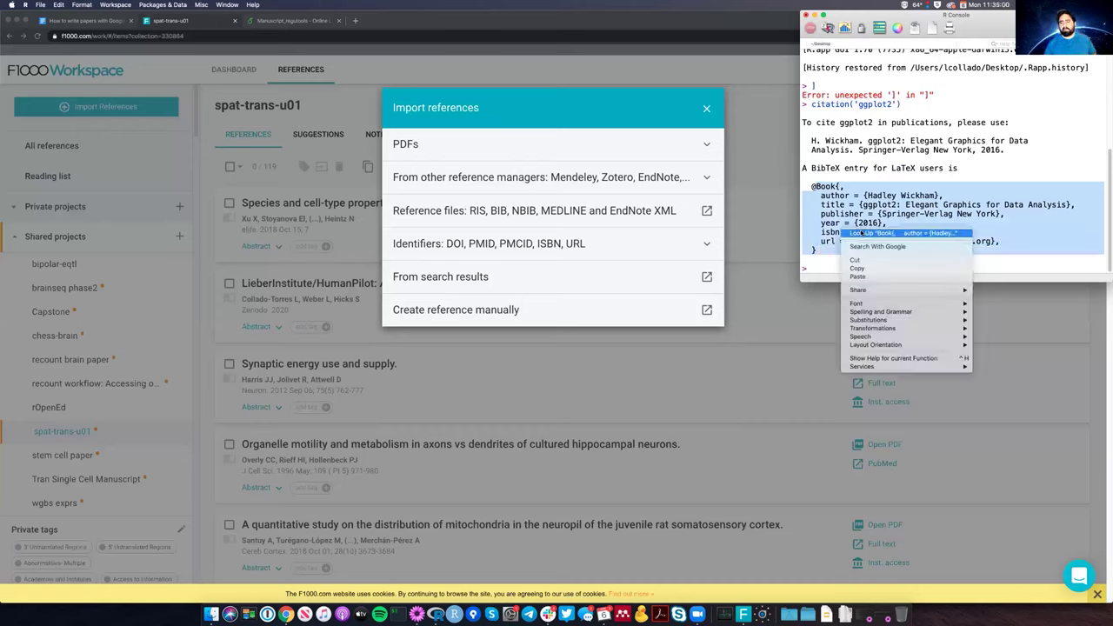
pyautogui.click(870, 271)
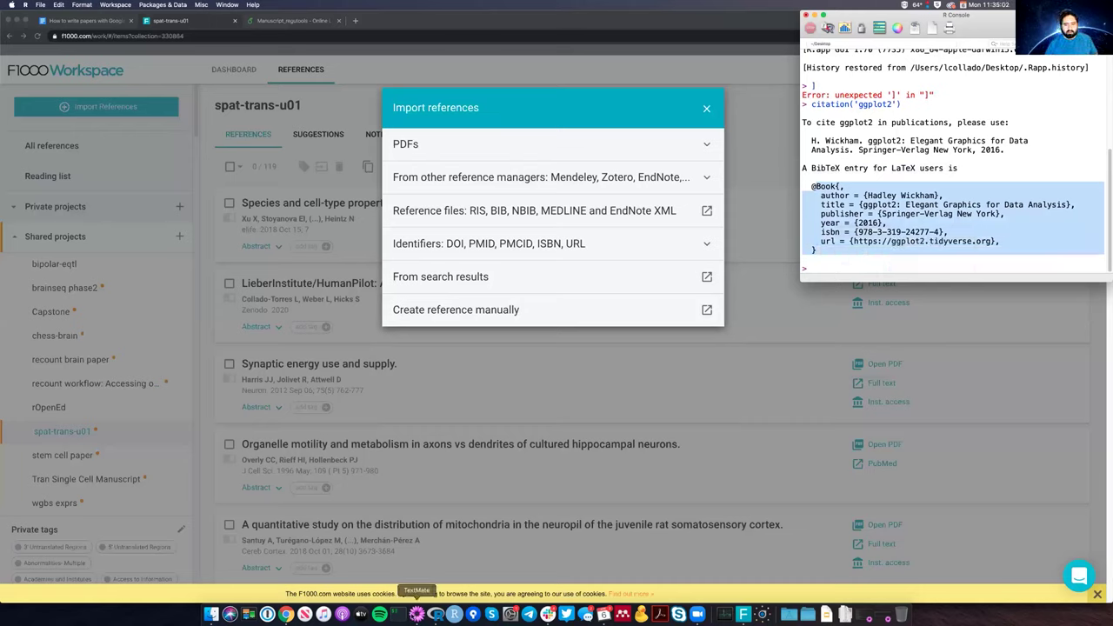
# Create a new file in TextMate and paste the copied ggplot2 BibTeX entry into it.
pyautogui.rightClick(416, 613)
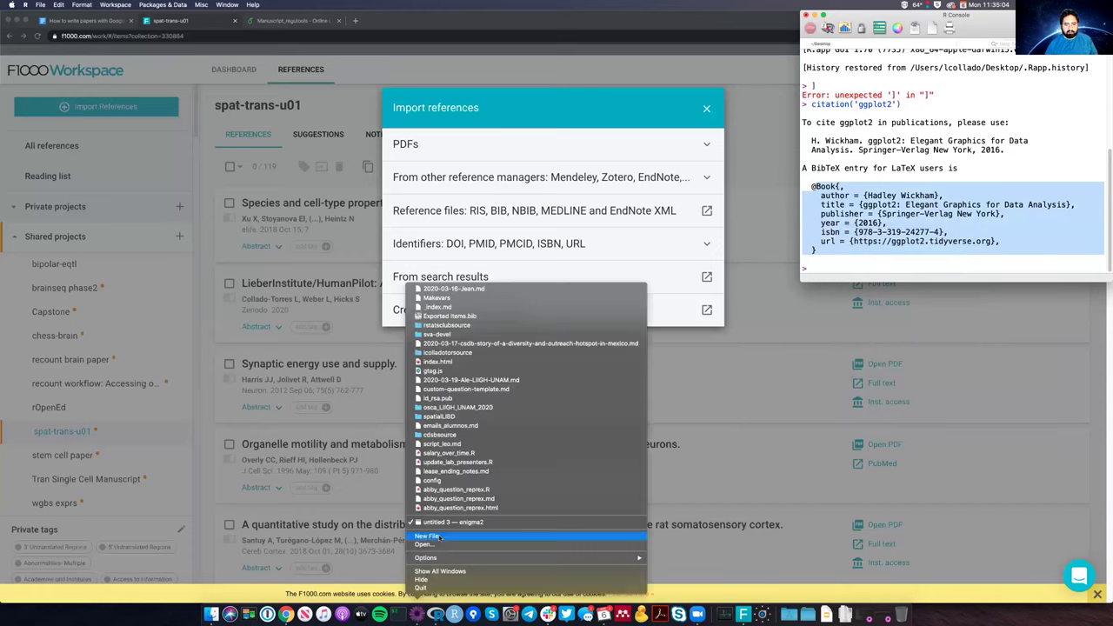
pyautogui.click(505, 537)
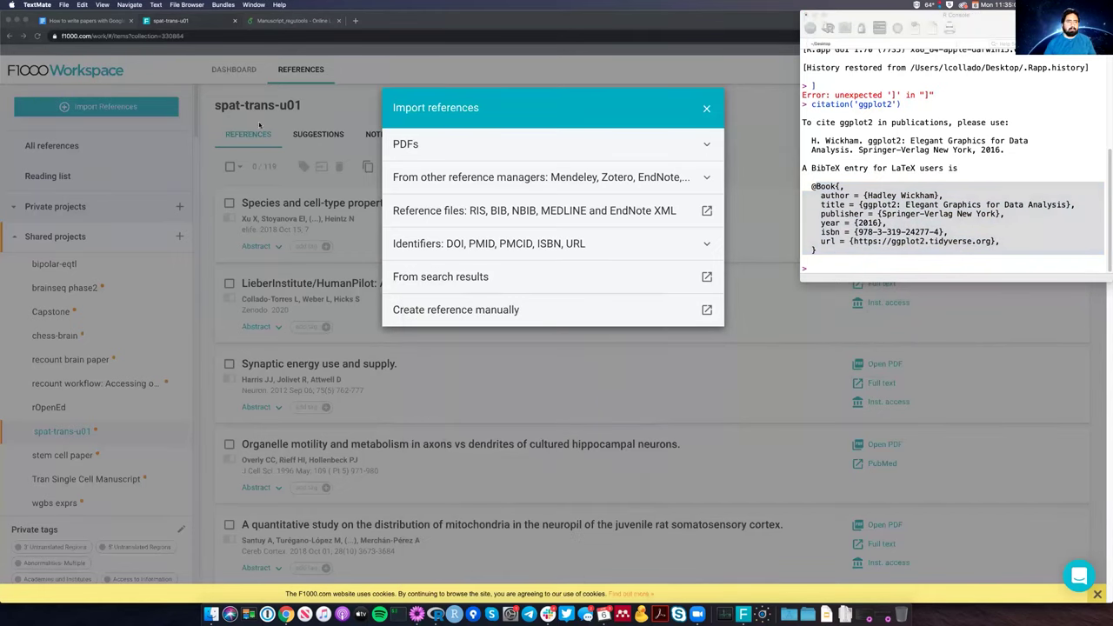
pyautogui.press('super+n')
pyautogui.press('super+v')
# Save the pasted BibTeX entry to the Desktop as ggplot2.bib.
pyautogui.press('super+s')
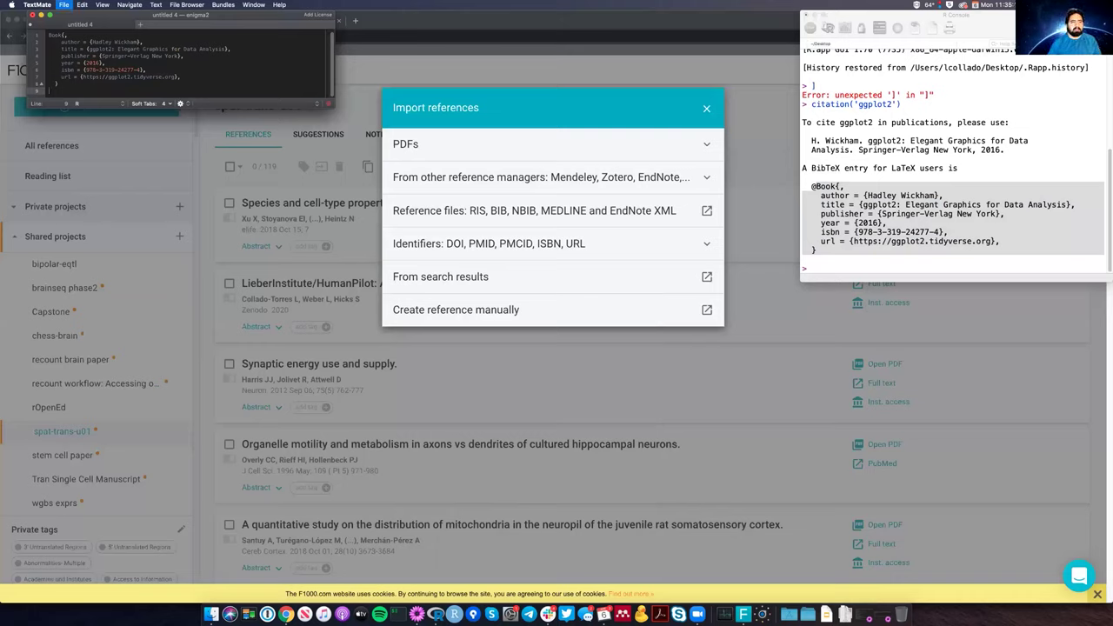
pyautogui.click(33, 122)
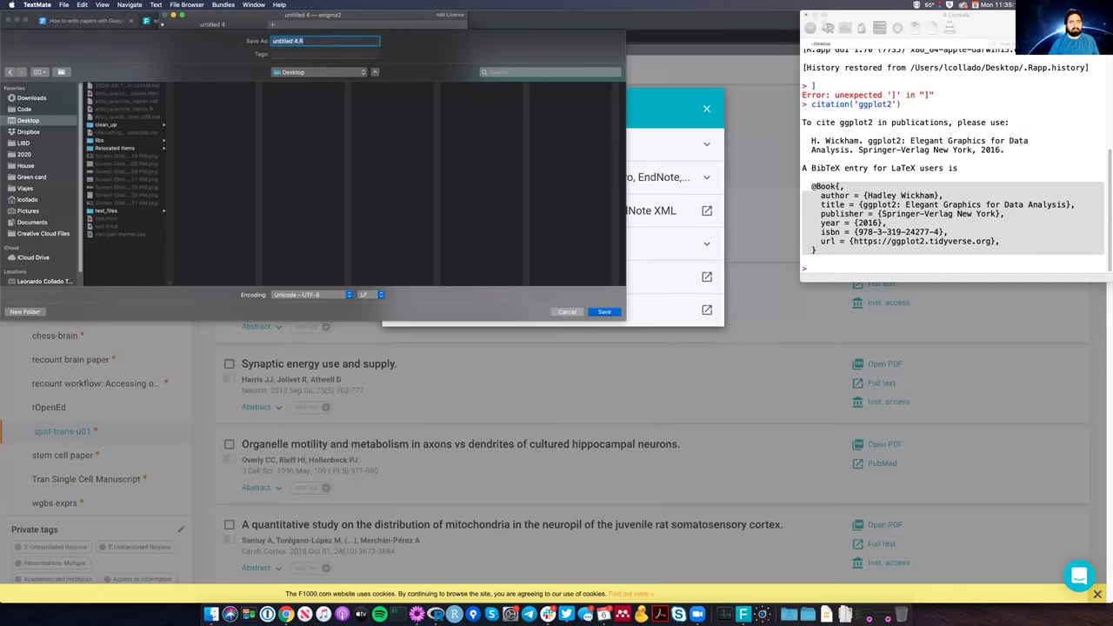
pyautogui.write('ggplot2.bib')
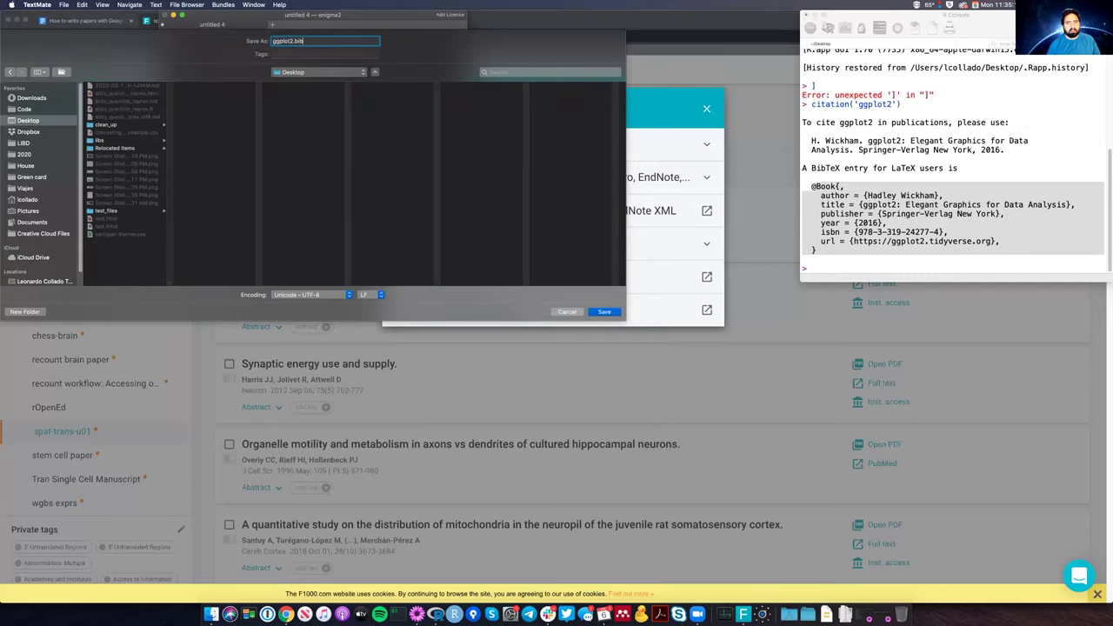
pyautogui.press('Return')
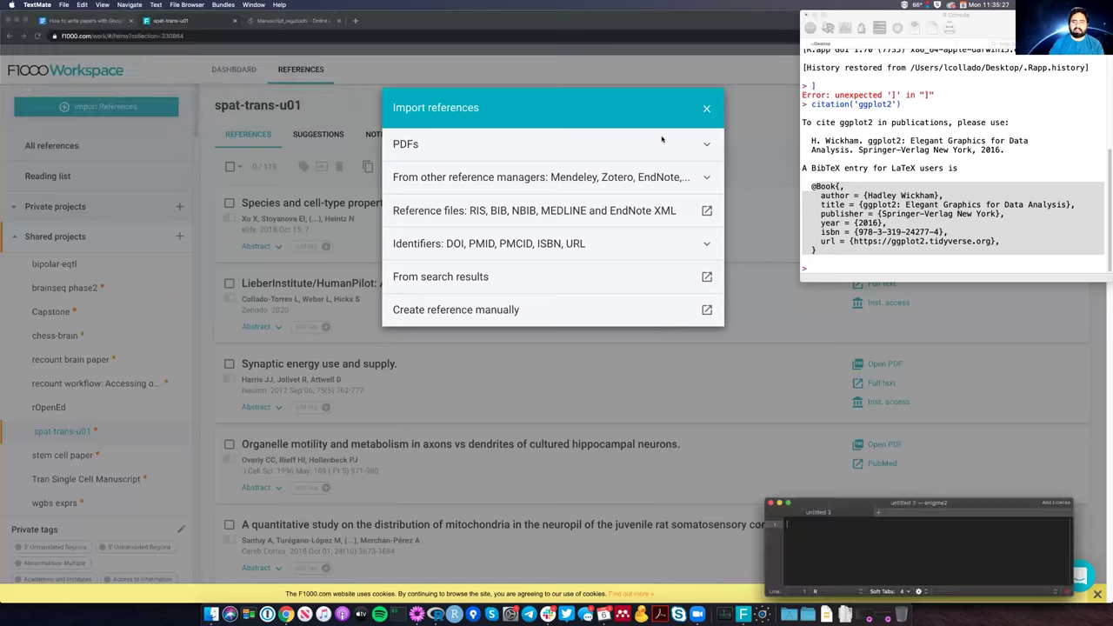
# Return to F1000 Workspace in Chrome and close the Import references dialog.
pyautogui.press('super+Tab')
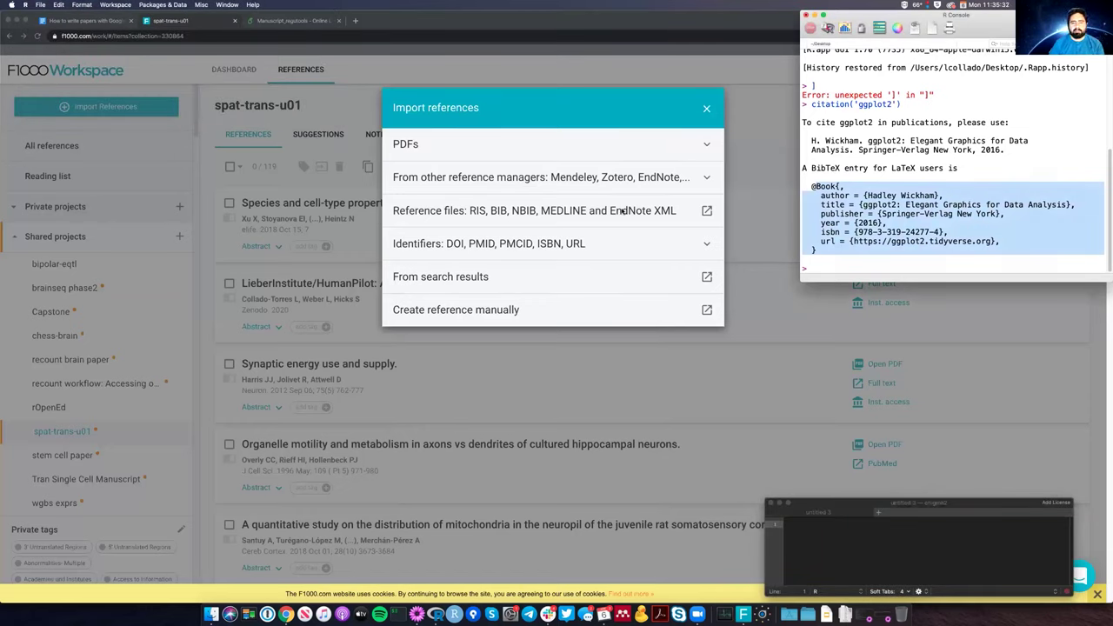
pyautogui.click(706, 110)
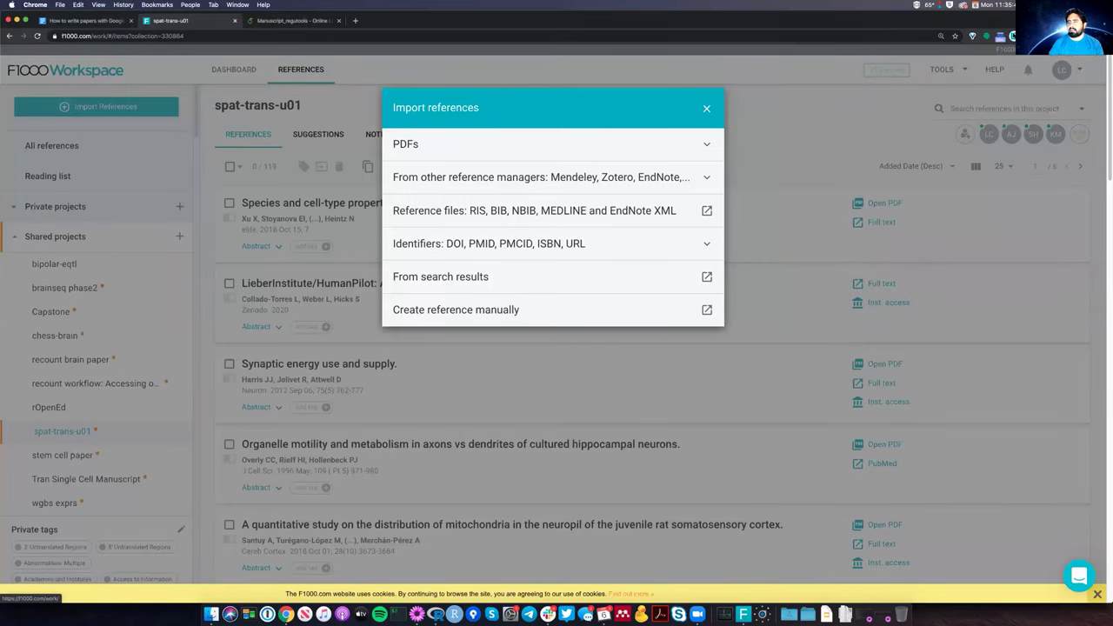
pyautogui.press('Escape')
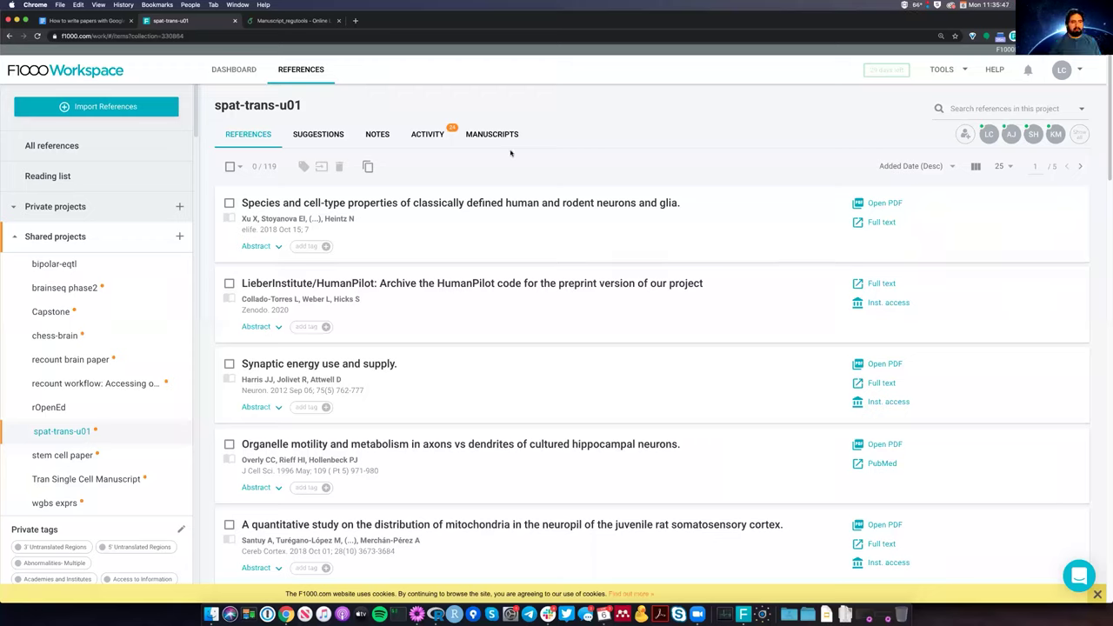
# Look up "recount nature" in a new browser tab and open the suggested Nature Biotechnology article on RNA-seq analysis using recount2.
pyautogui.press('super+t')
pyautogui.write('r')
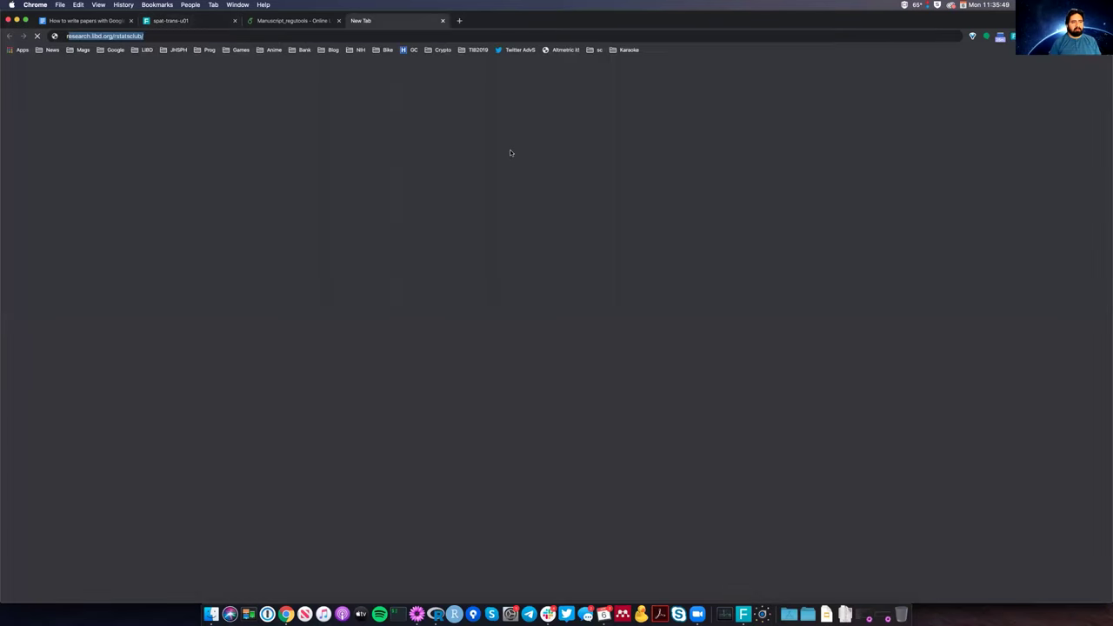
pyautogui.write('recount nature')
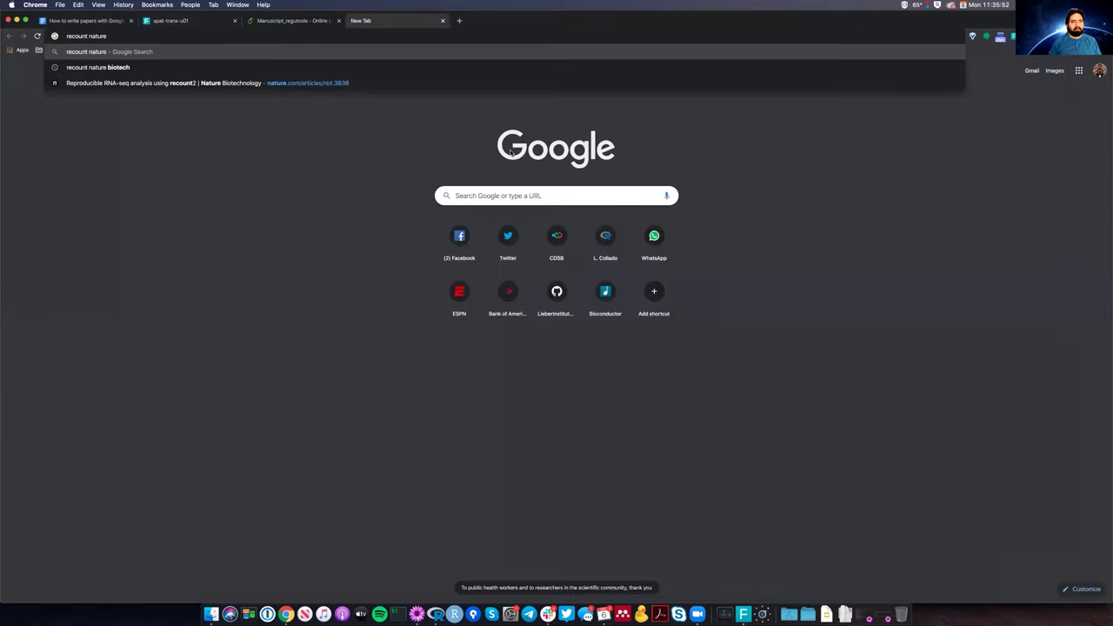
pyautogui.press('Down')
pyautogui.press('Down')
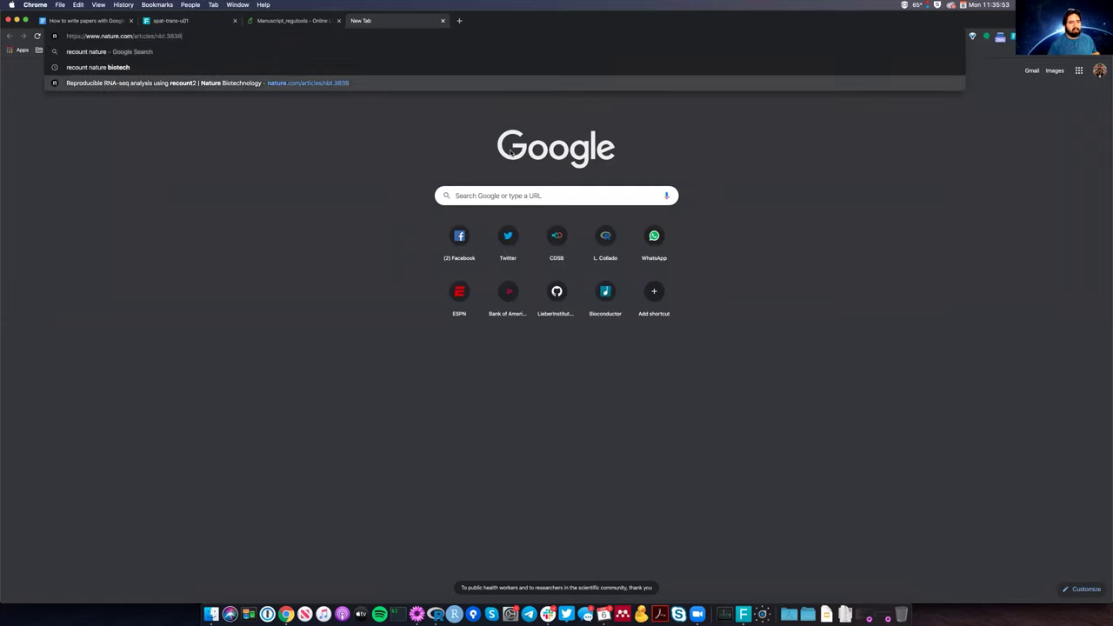
pyautogui.press('Return')
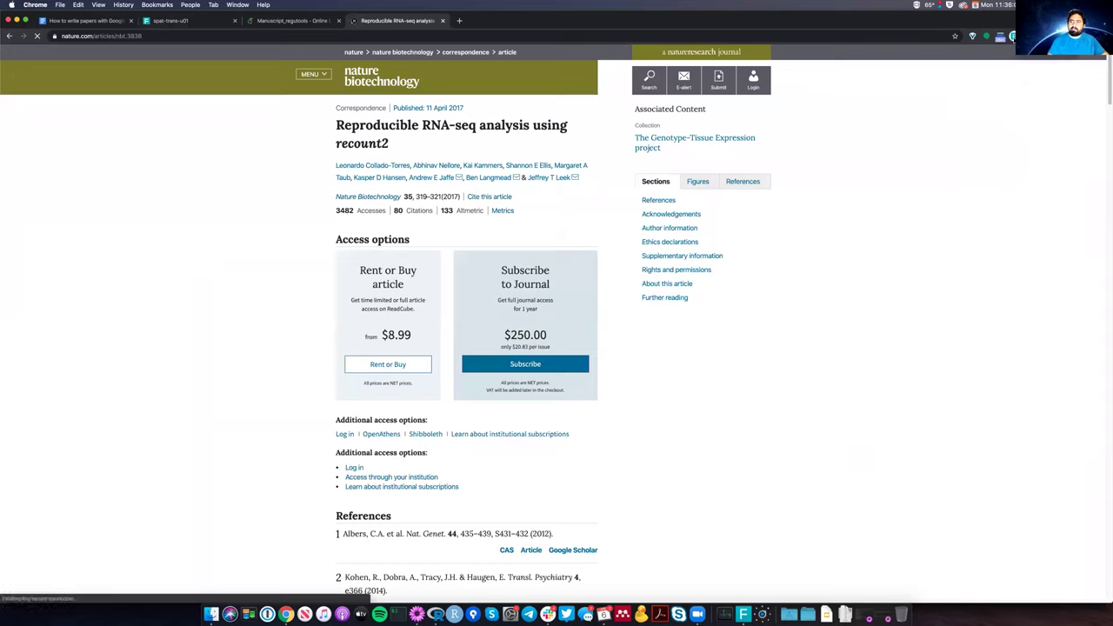
# Run the F1000 browser extension on the open recount2 article and look through the spat-trans-u01 project's references in F1000 Workspace.
pyautogui.click(1012, 38)
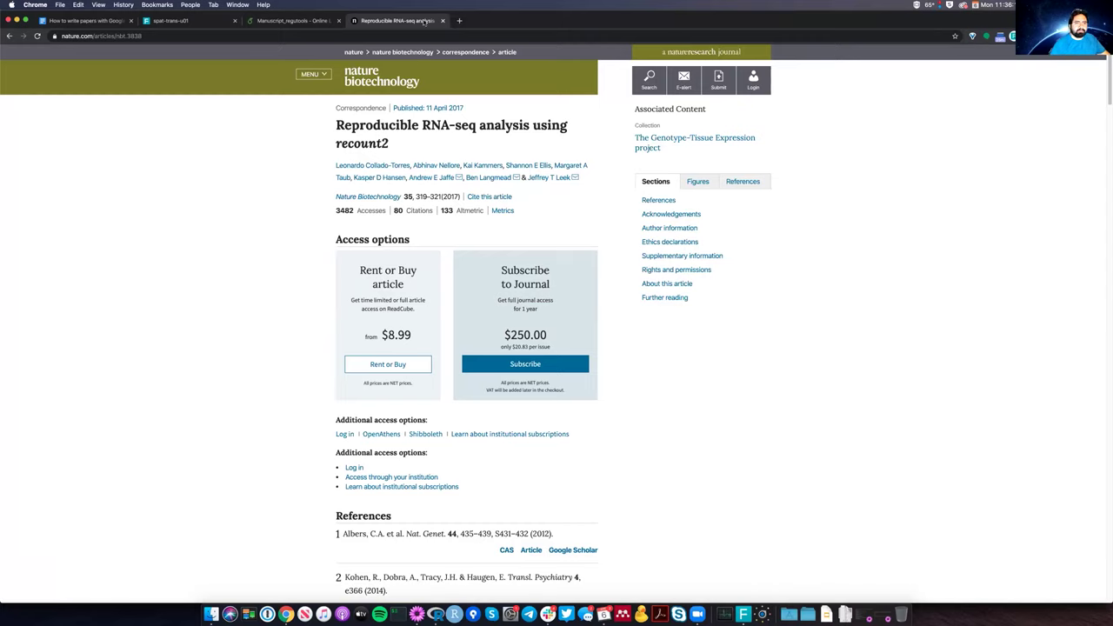
pyautogui.click(154, 23)
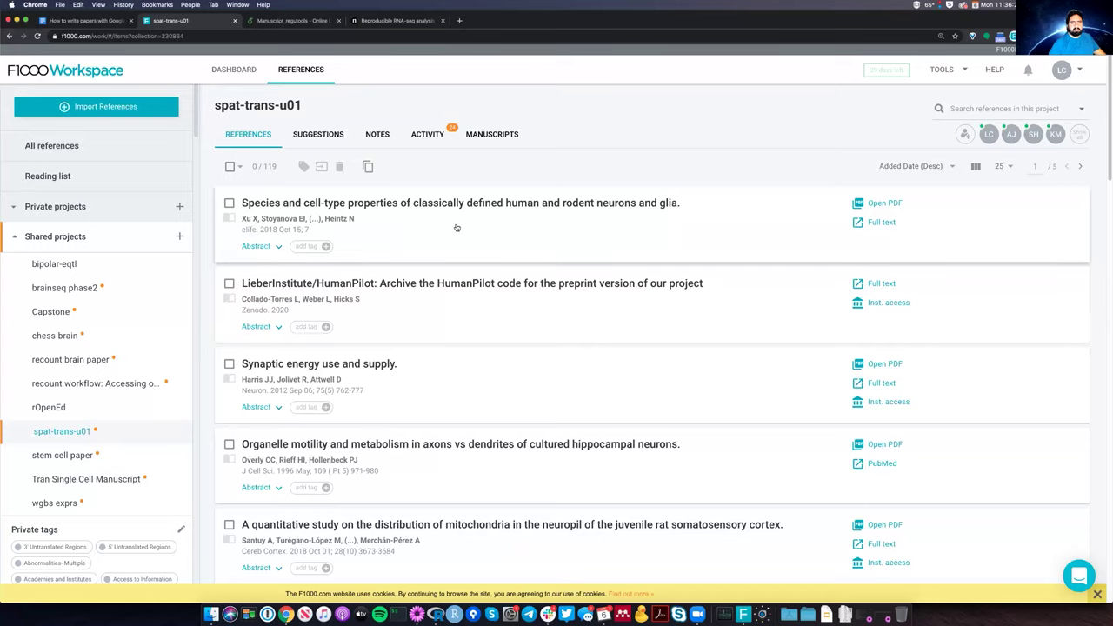
pyautogui.scroll(-2, 459, 224)
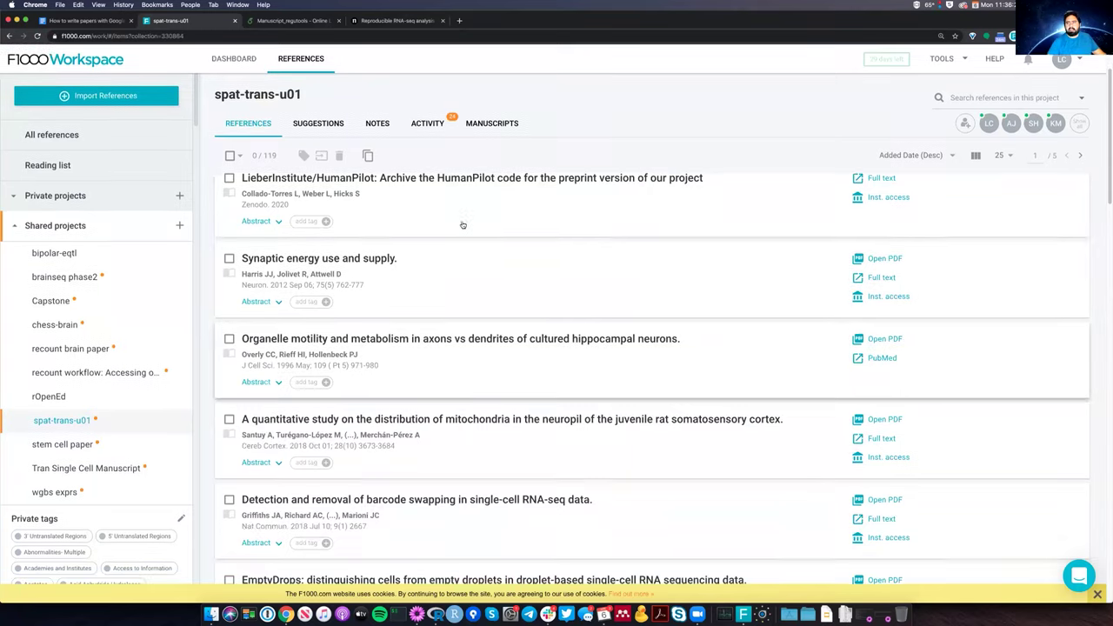
pyautogui.scroll(2, 465, 221)
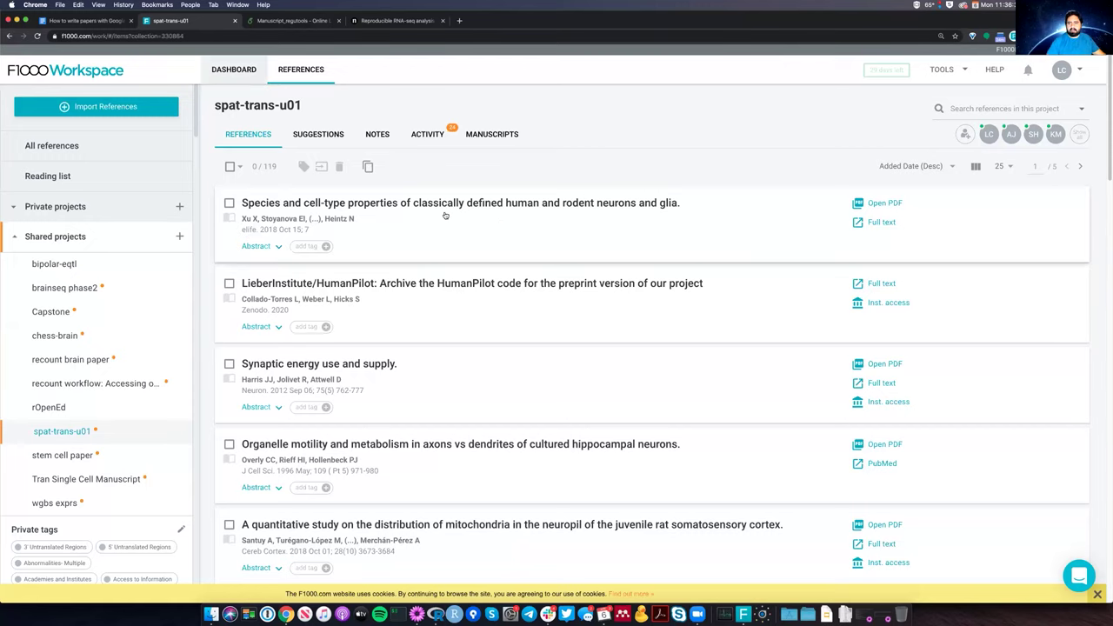
pyautogui.scroll(-2, 448, 212)
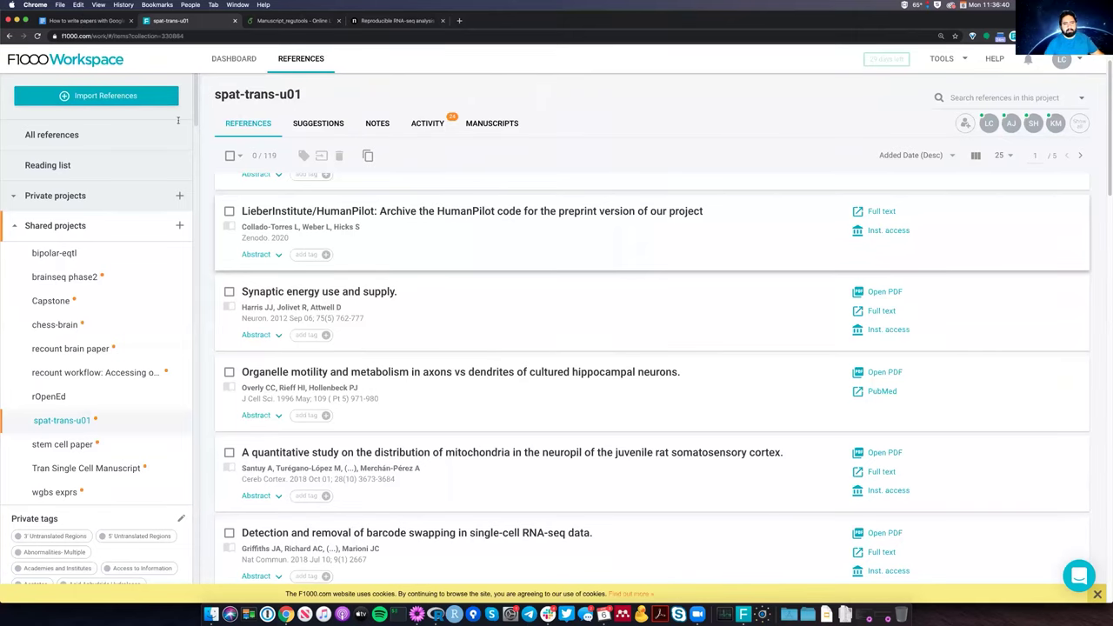
# Switch to the practice Google Doc and review its install list, highlighting "F1000 Workspace" in the Chrome extension entry.
pyautogui.click(84, 21)
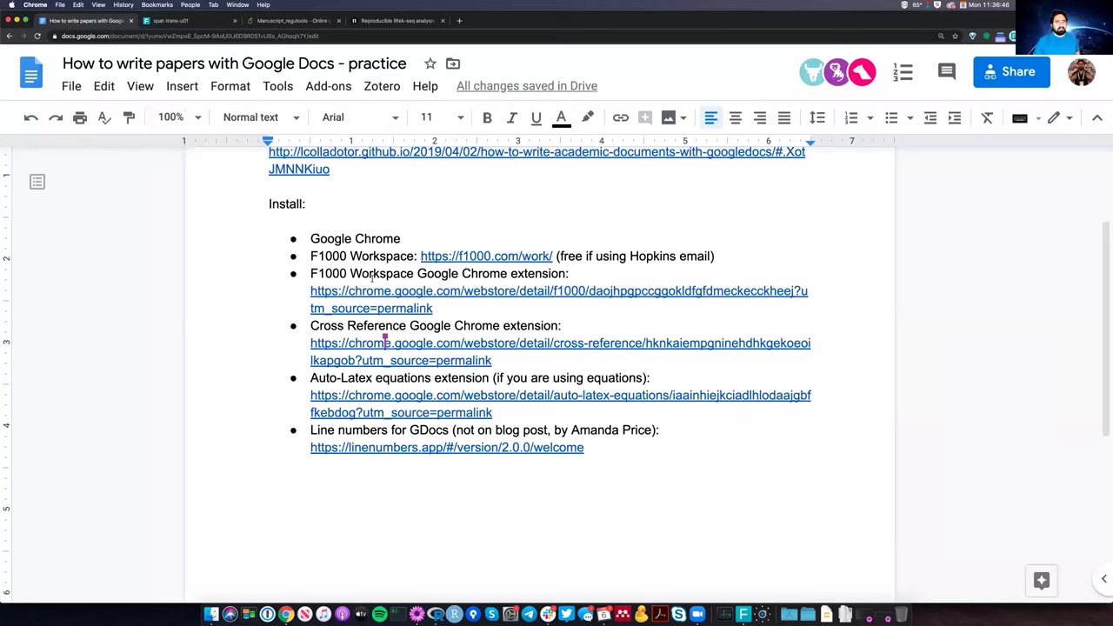
pyautogui.moveTo(310, 273); pyautogui.dragTo(416, 273)
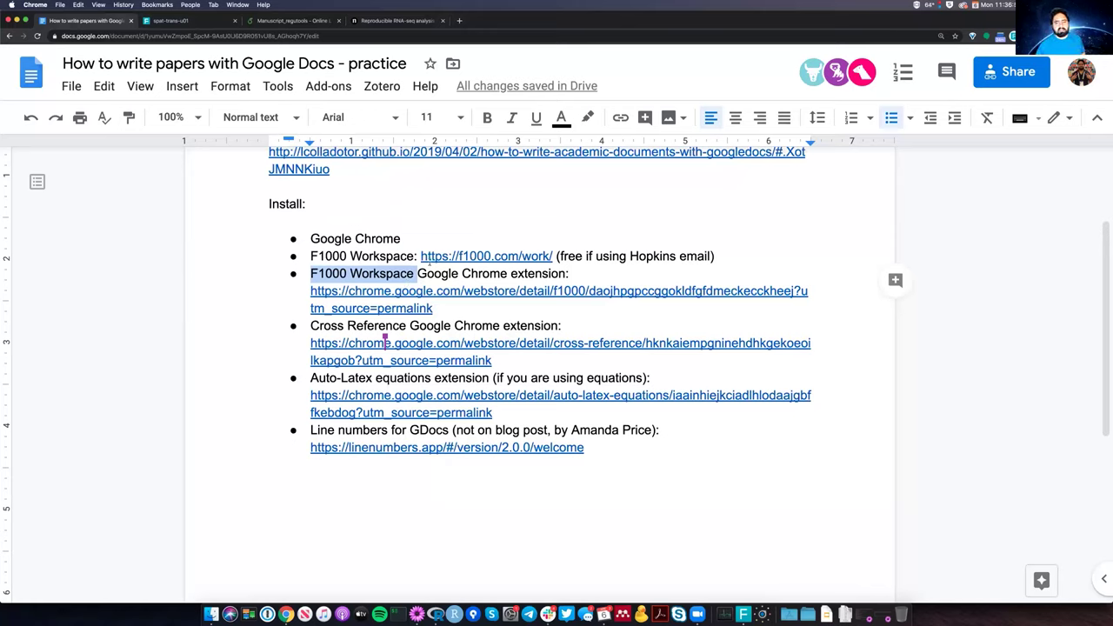
pyautogui.click(487, 300)
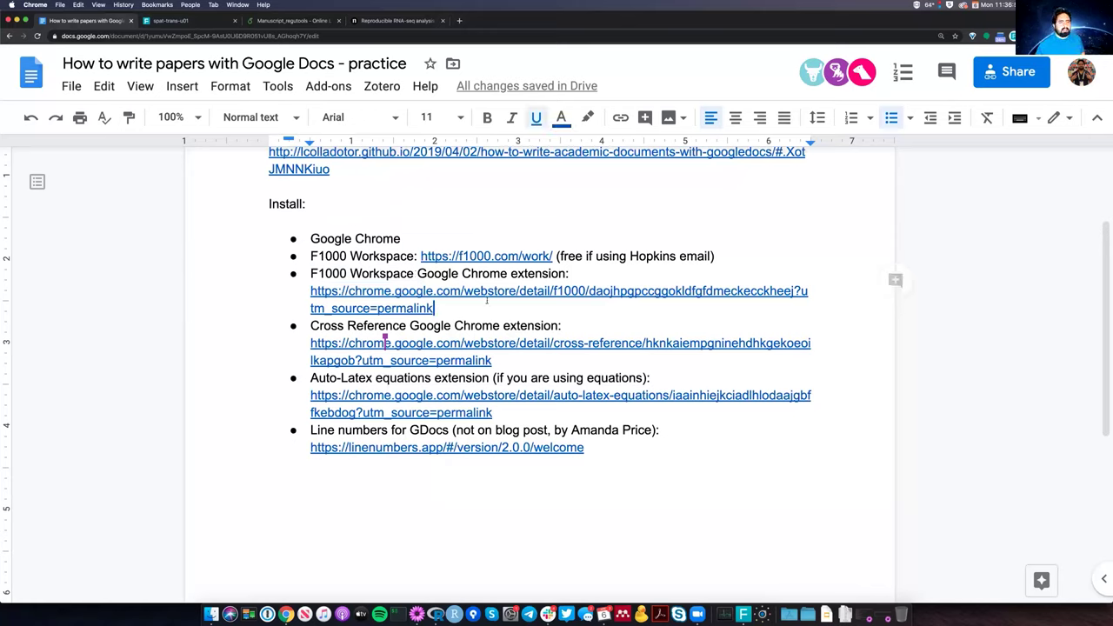
pyautogui.scroll(3, 565, 333)
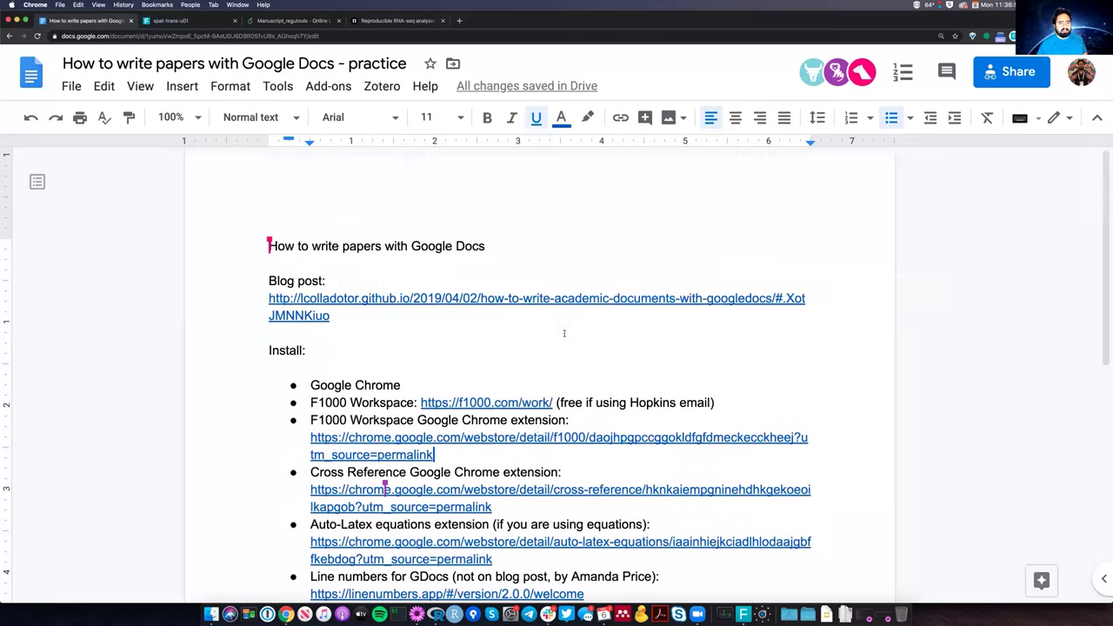
# Start a new line below the install list with the word "recount2" in italics.
pyautogui.scroll(-5, 537, 429)
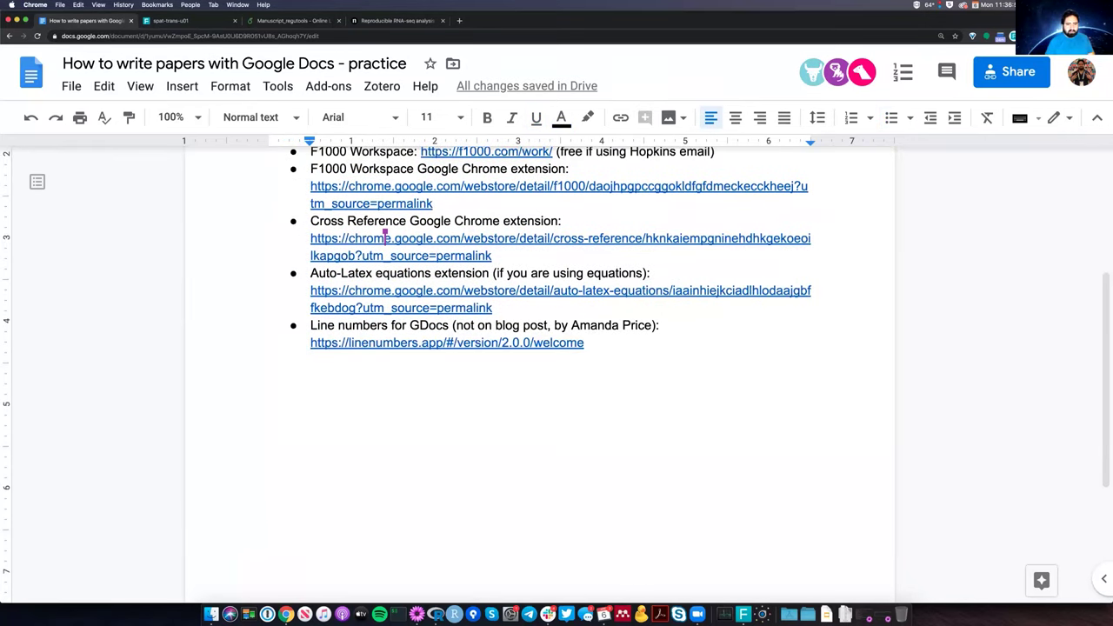
pyautogui.click(269, 411)
pyautogui.press('Return')
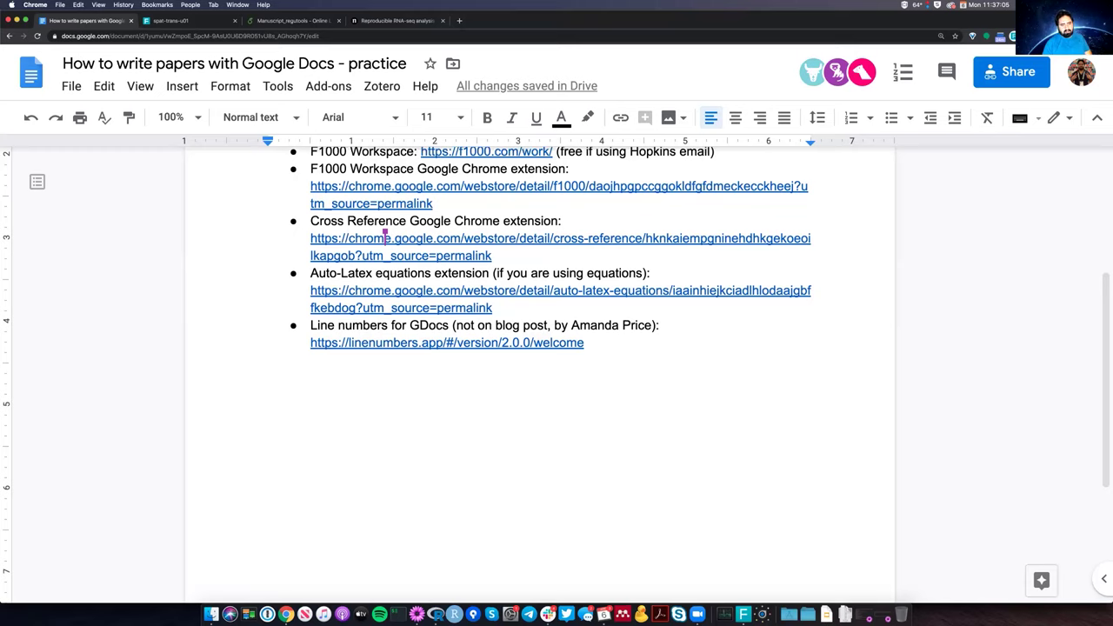
pyautogui.press('super+i')
pyautogui.write('recount2')
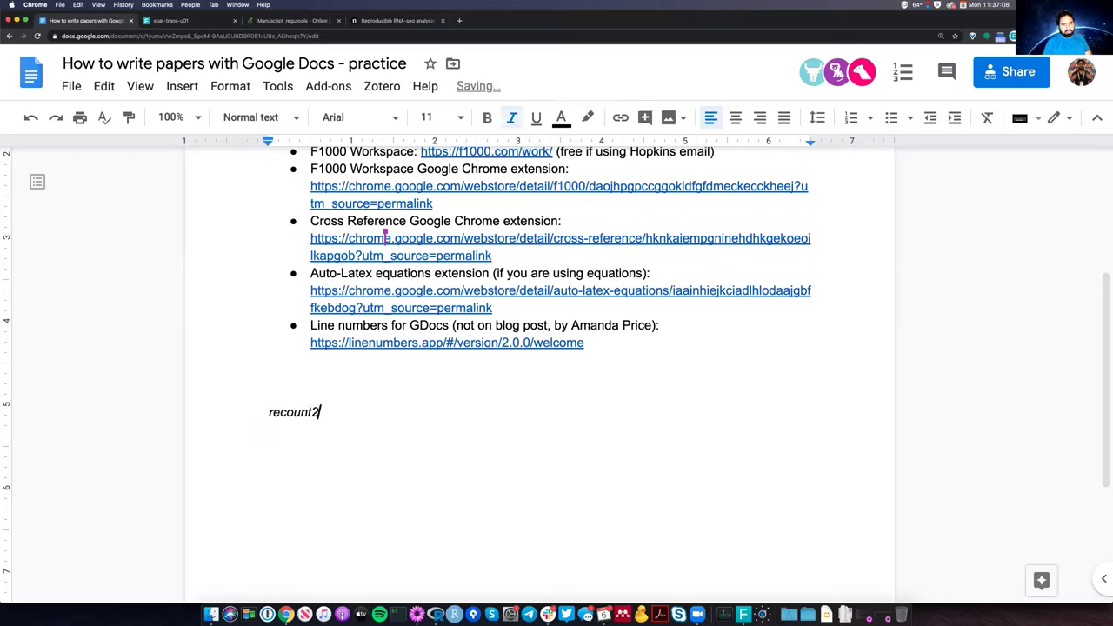
# Complete the recount2 sentence in non-italic text with "has 70,000 human RNA-seq samples.", keeping recount2 in lowercase.
pyautogui.press('super+i')
pyautogui.write('has')
pyautogui.press('BackSpace')
pyautogui.press('BackSpace')
pyautogui.press('BackSpace')
pyautogui.press('BackSpace')
pyautogui.press('super+i')
pyautogui.write('has')
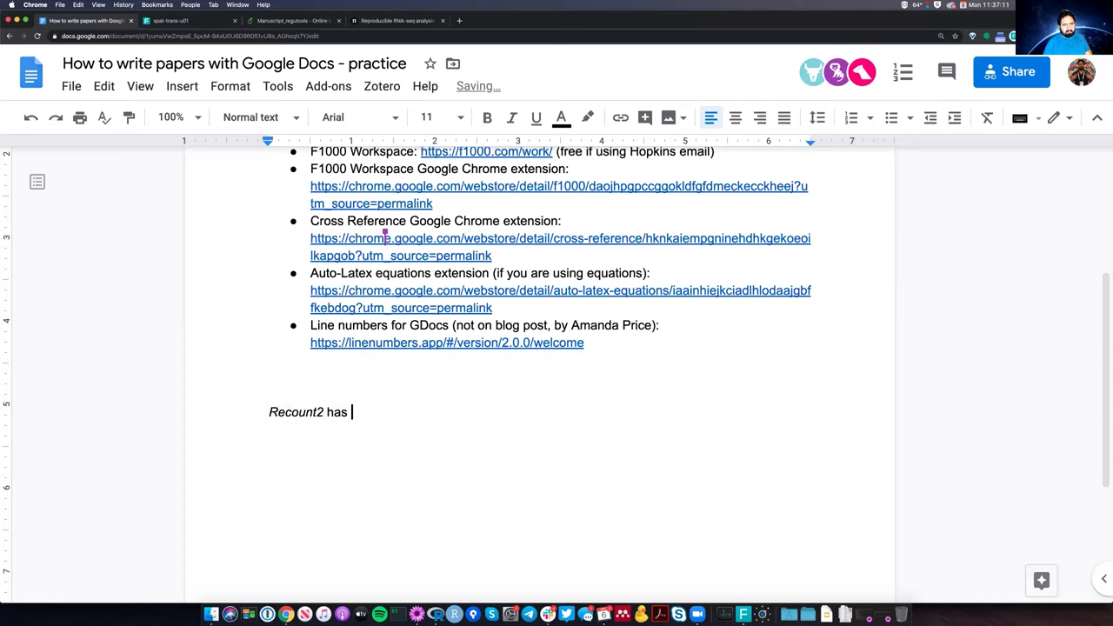
pyautogui.press('BackSpace')
pyautogui.press('BackSpace')
pyautogui.press('BackSpace')
pyautogui.press('BackSpace')
pyautogui.write('has 70,000 human RNA-seq samples.')
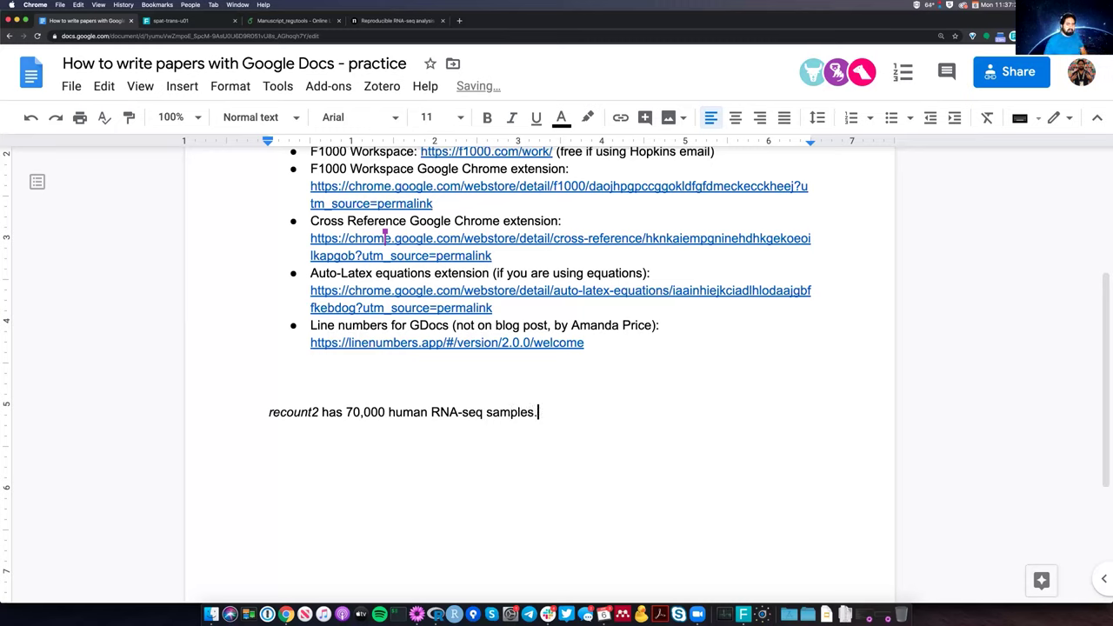
pyautogui.press('BackSpace')
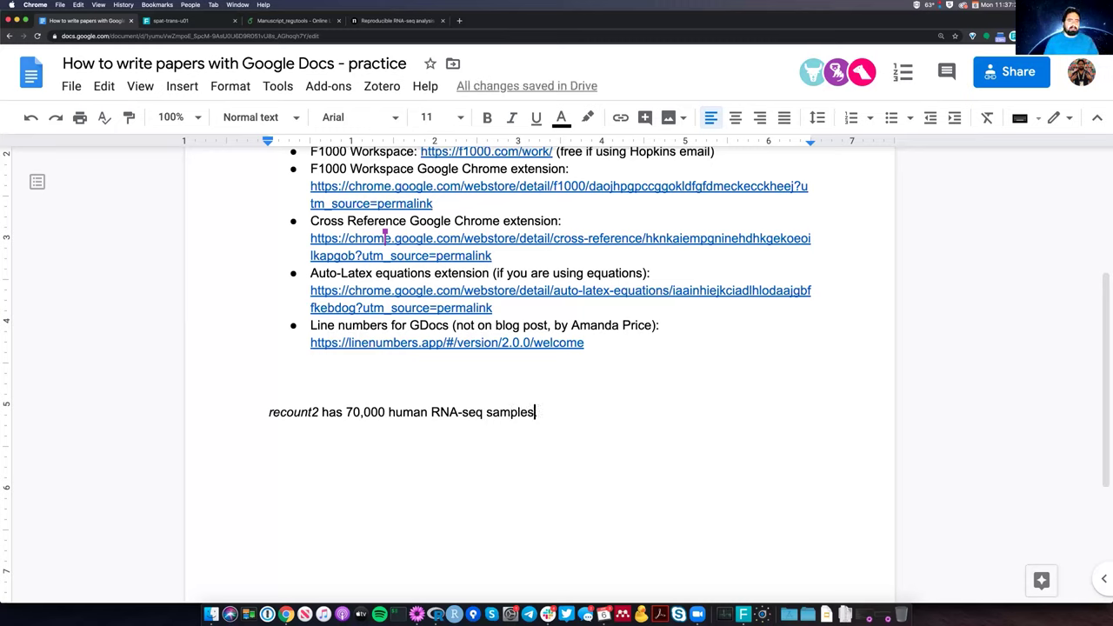
pyautogui.write('.')
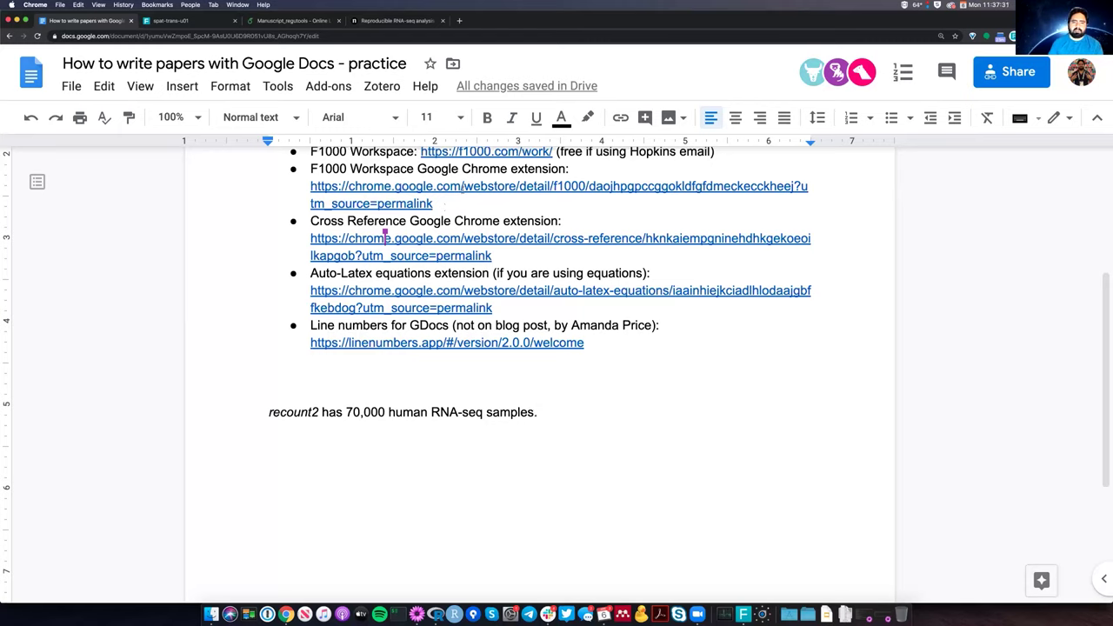
# Add the bullet "F1000 Workspace Google doc extension" directly after the F1000 Chrome extension entry in the install list.
pyautogui.click(445, 203)
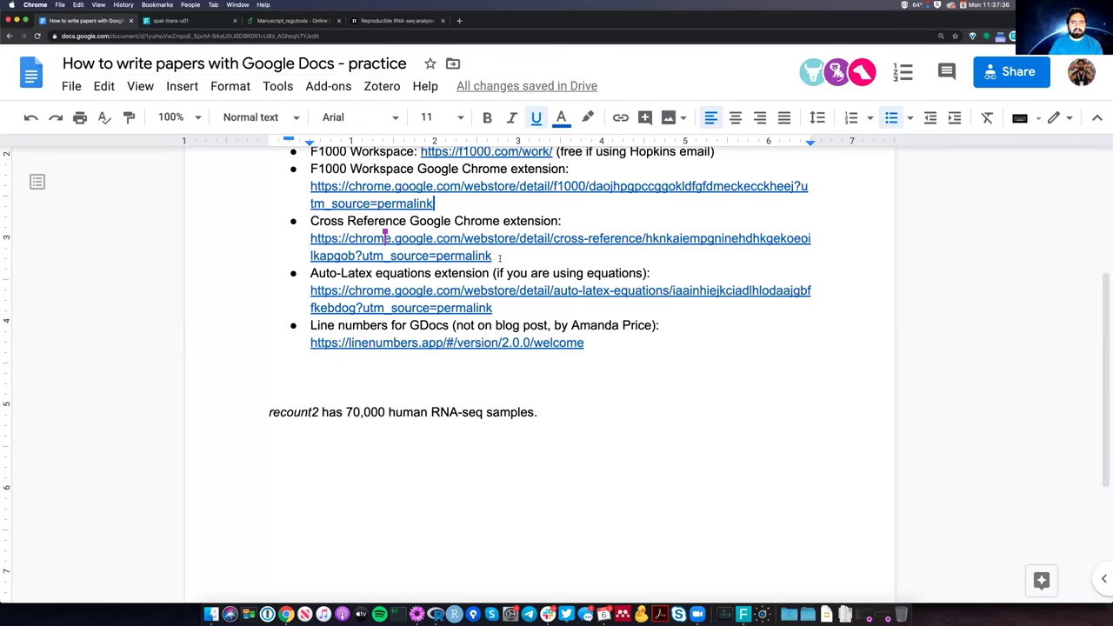
pyautogui.scroll(1, 484, 233)
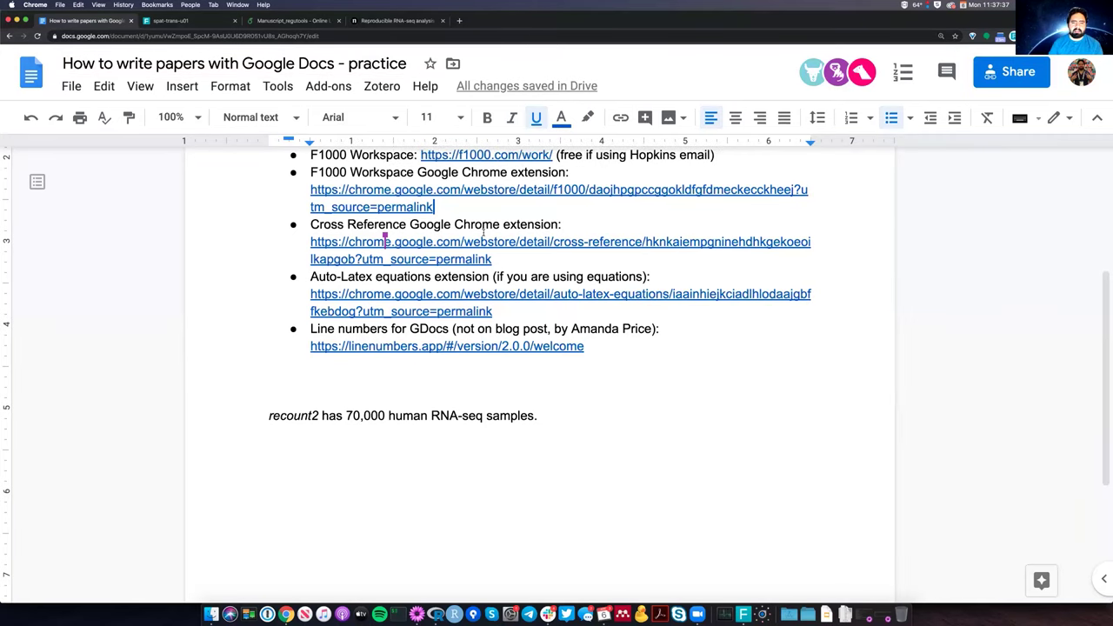
pyautogui.scroll(5, 493, 228)
pyautogui.scroll(-2, 495, 233)
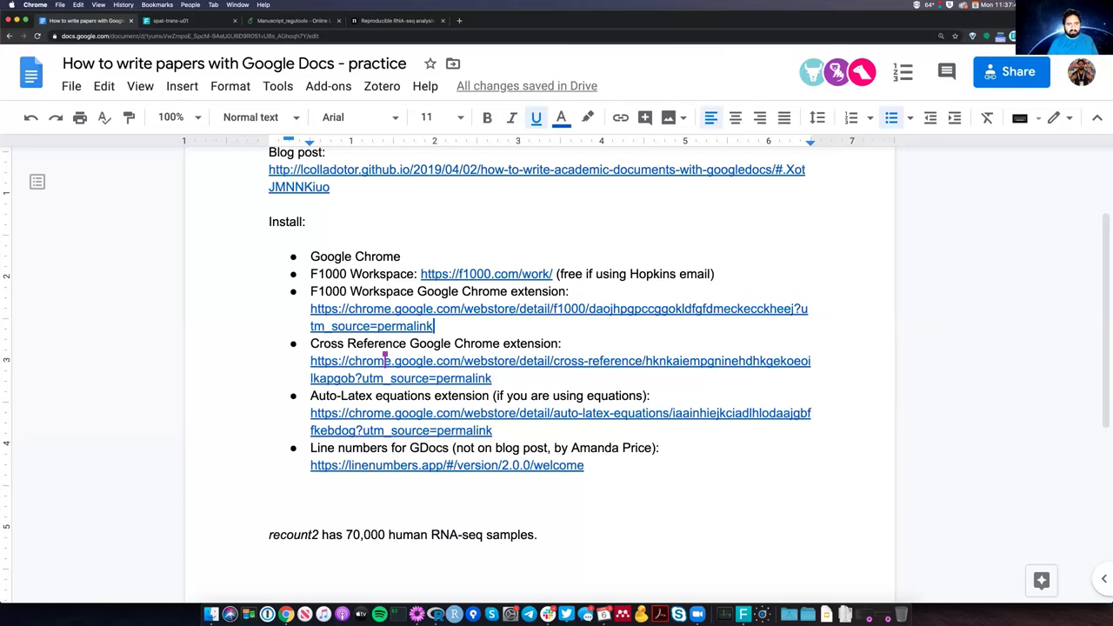
pyautogui.press('Return')
pyautogui.write('F1000 Works')
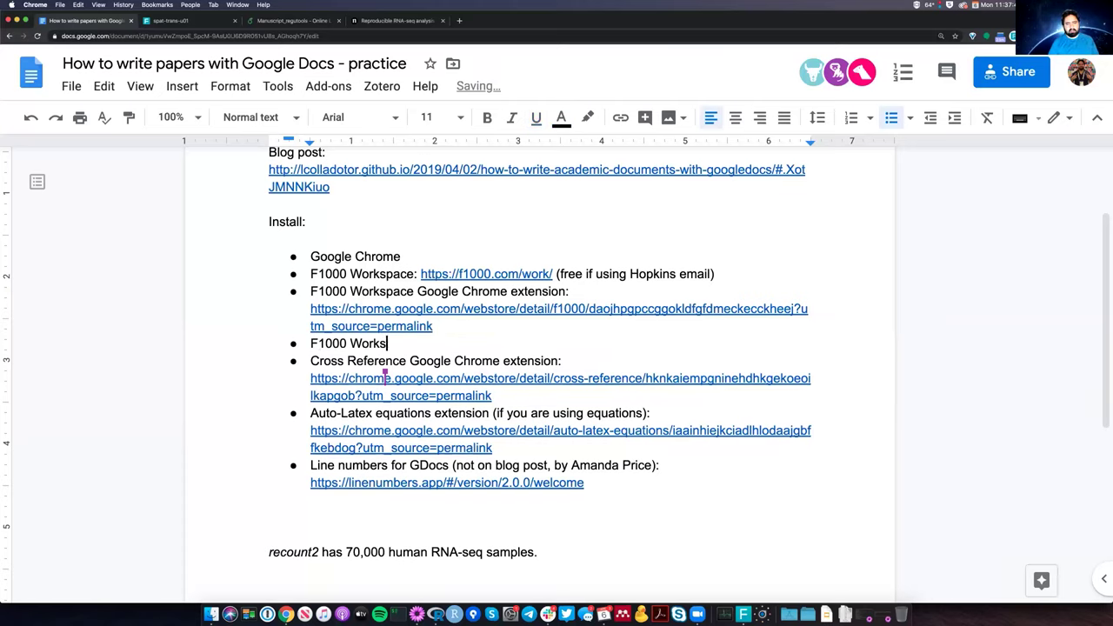
pyautogui.write('pace ')
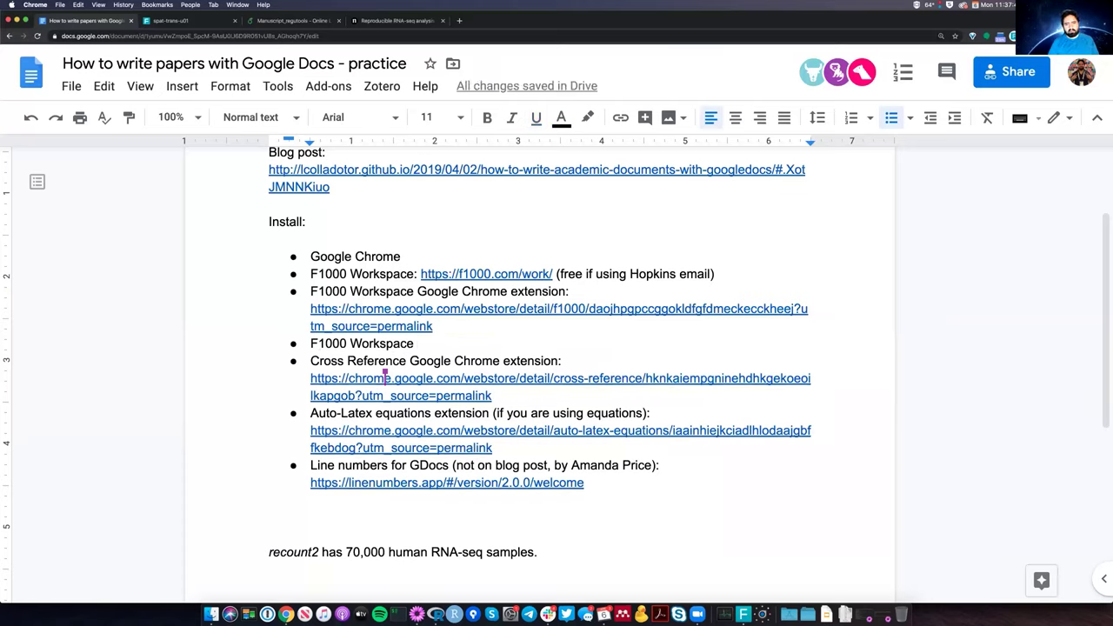
pyautogui.write('Google doc extension')
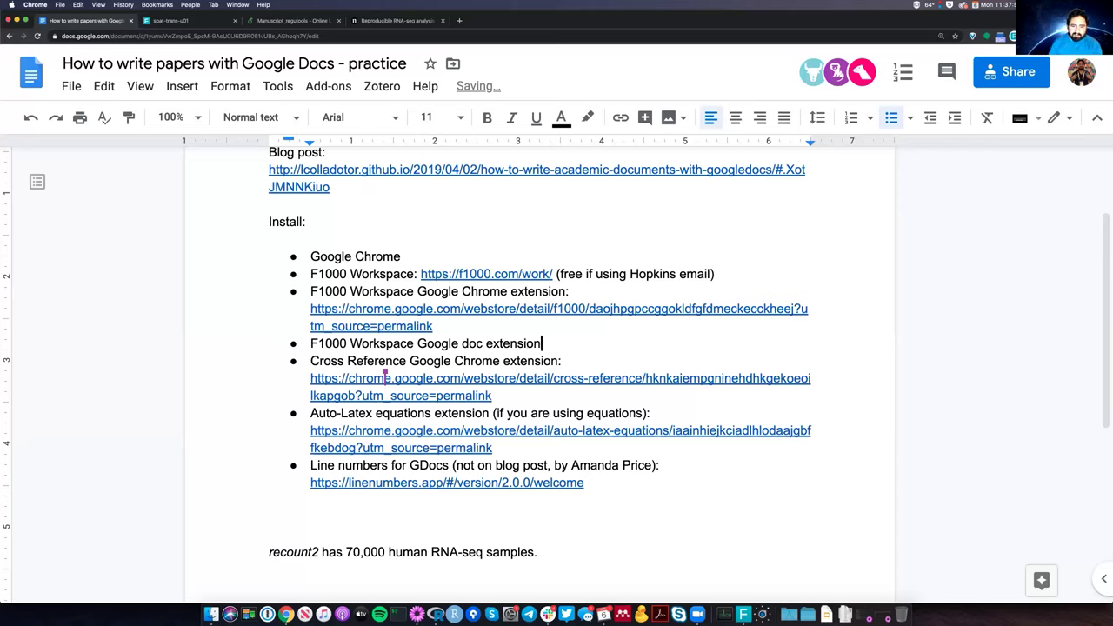
# Place the cursor before the recount2 sentence's final period and open the F1000 add-on's Link document to project function.
pyautogui.click(535, 553)
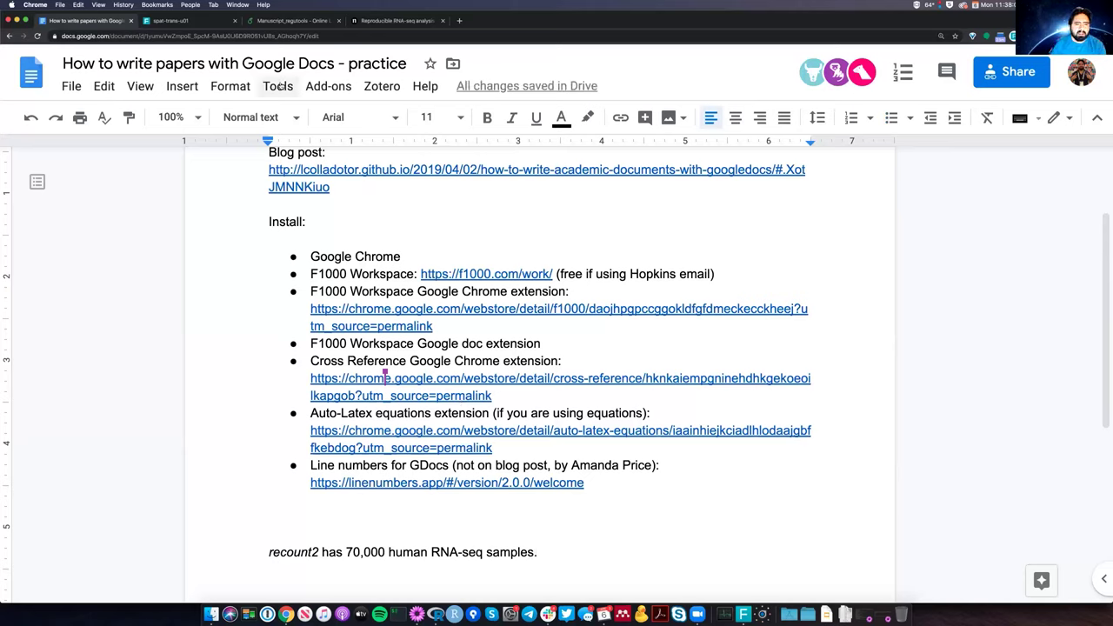
pyautogui.click(283, 90)
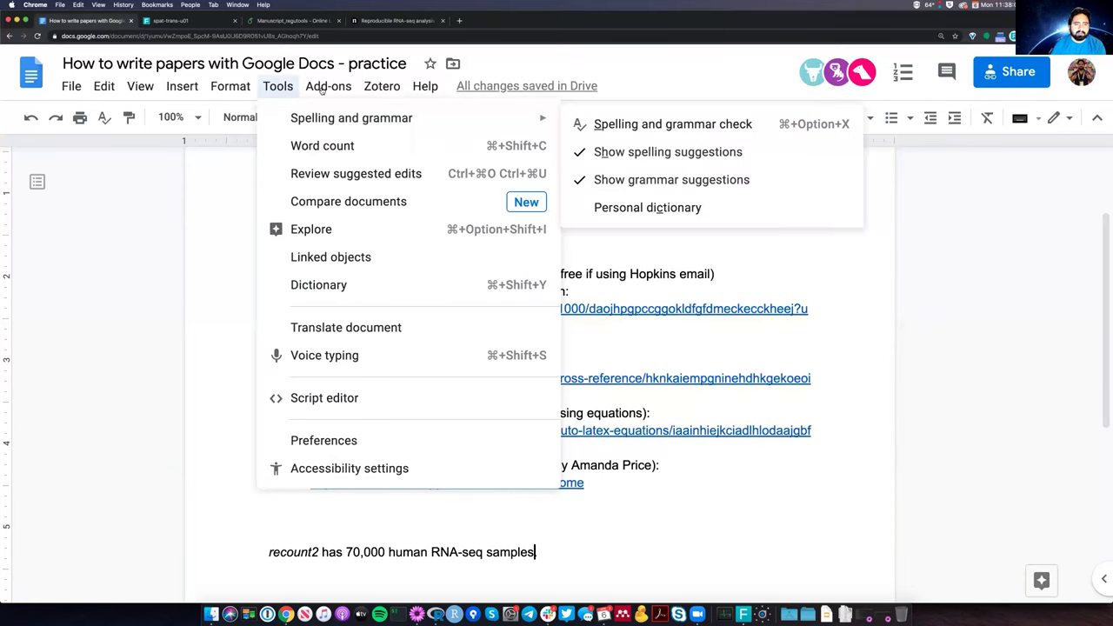
pyautogui.press('Escape')
pyautogui.click(321, 89)
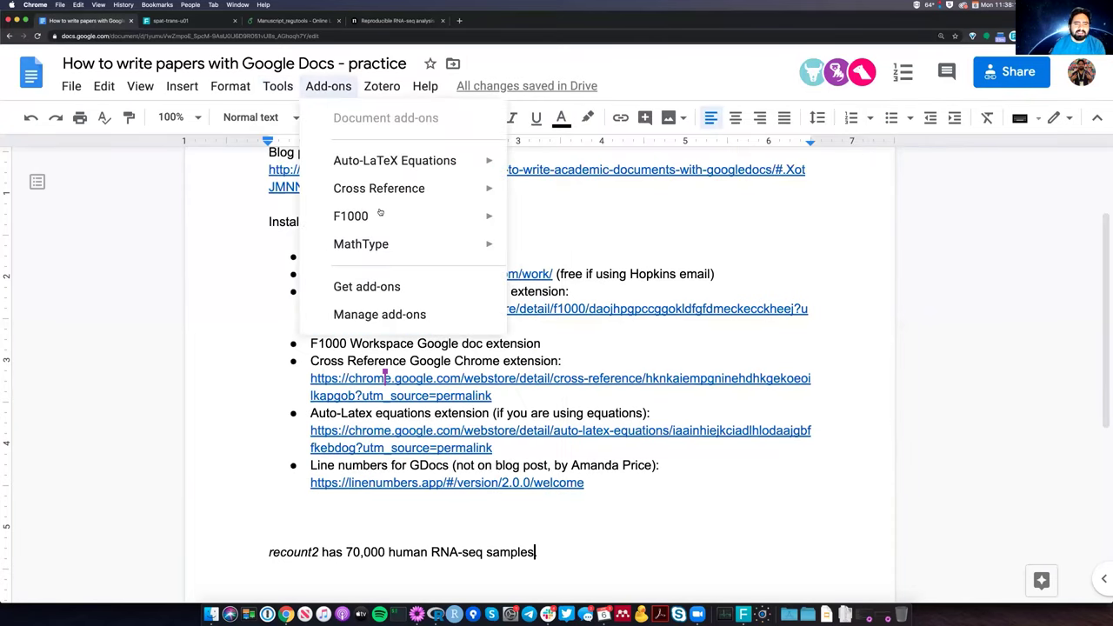
pyautogui.moveTo(381, 215)
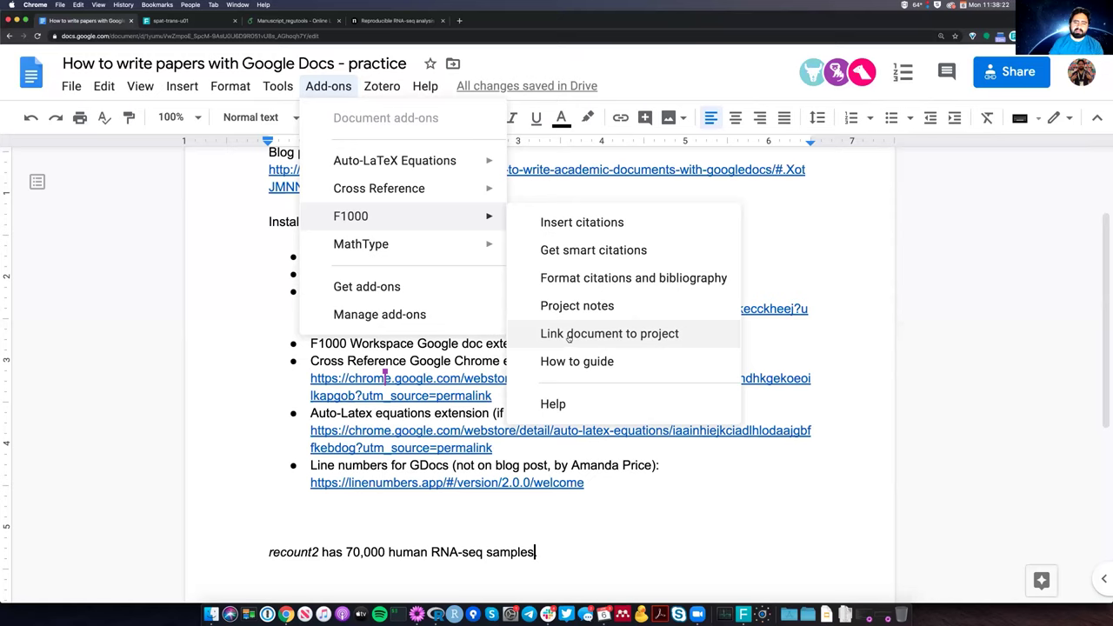
pyautogui.click(568, 336)
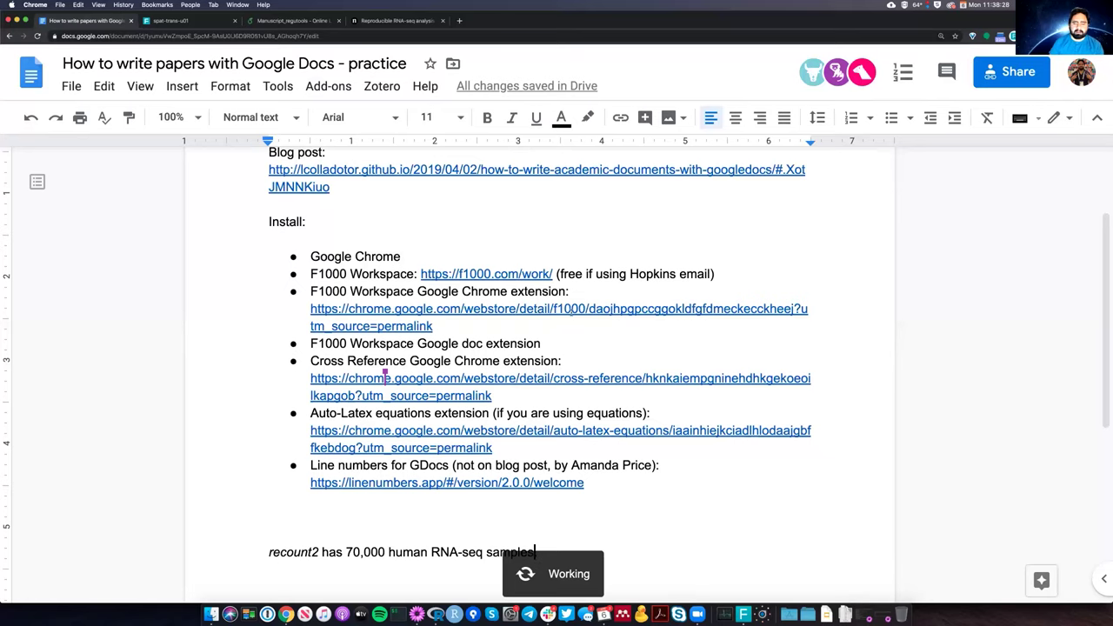
pyautogui.scroll(-1, 561, 309)
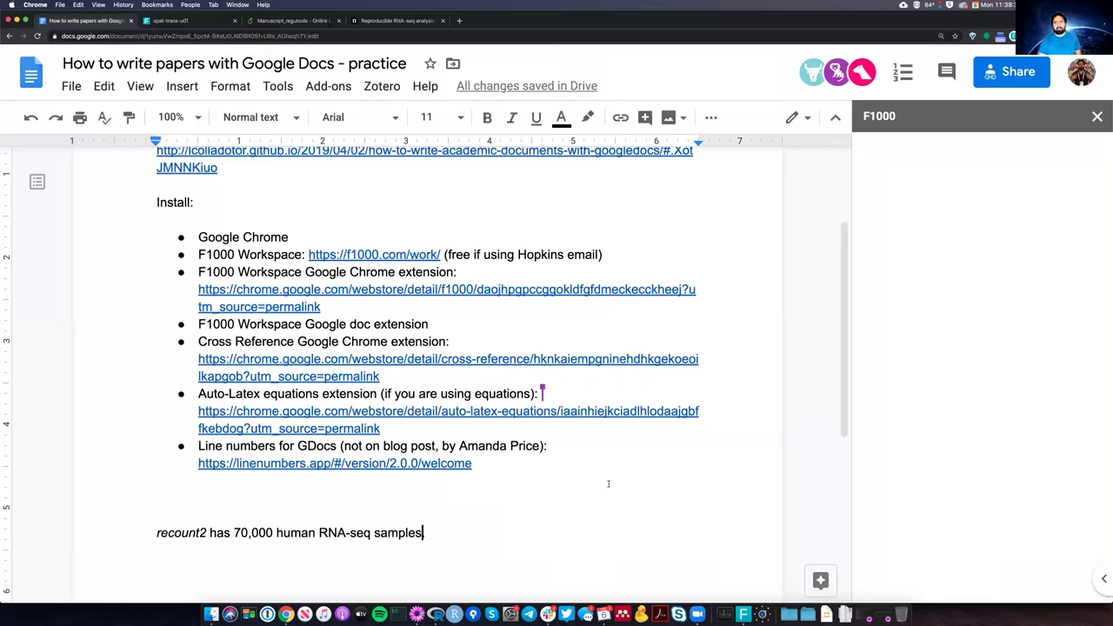
pyautogui.write('.')
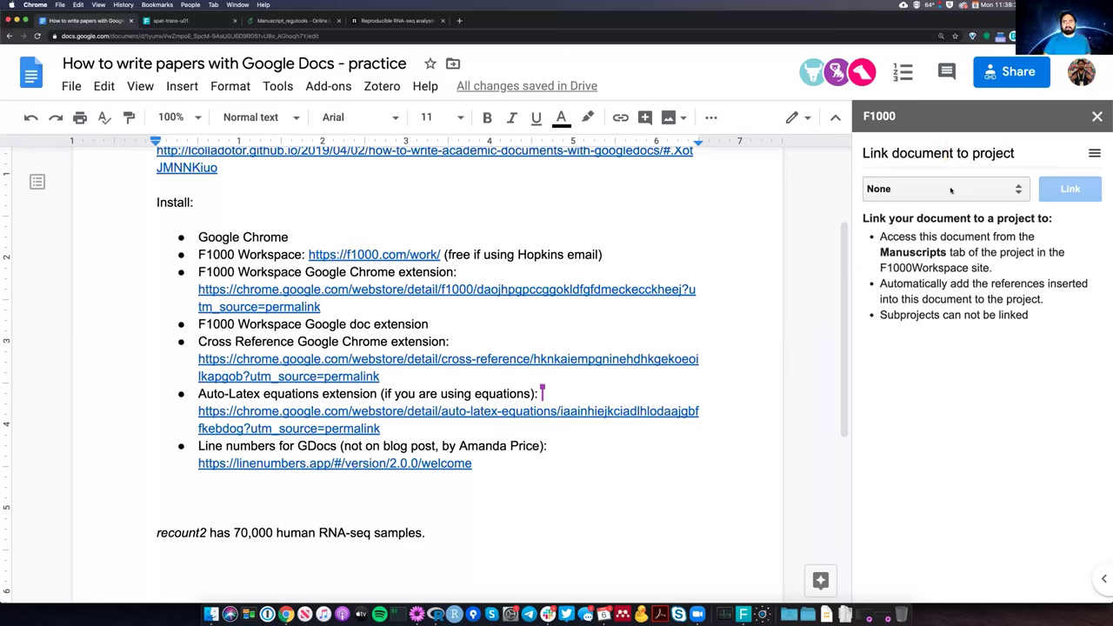
# Look through the private and shared projects available for linking the document, leaving the selection at None.
pyautogui.click(959, 191)
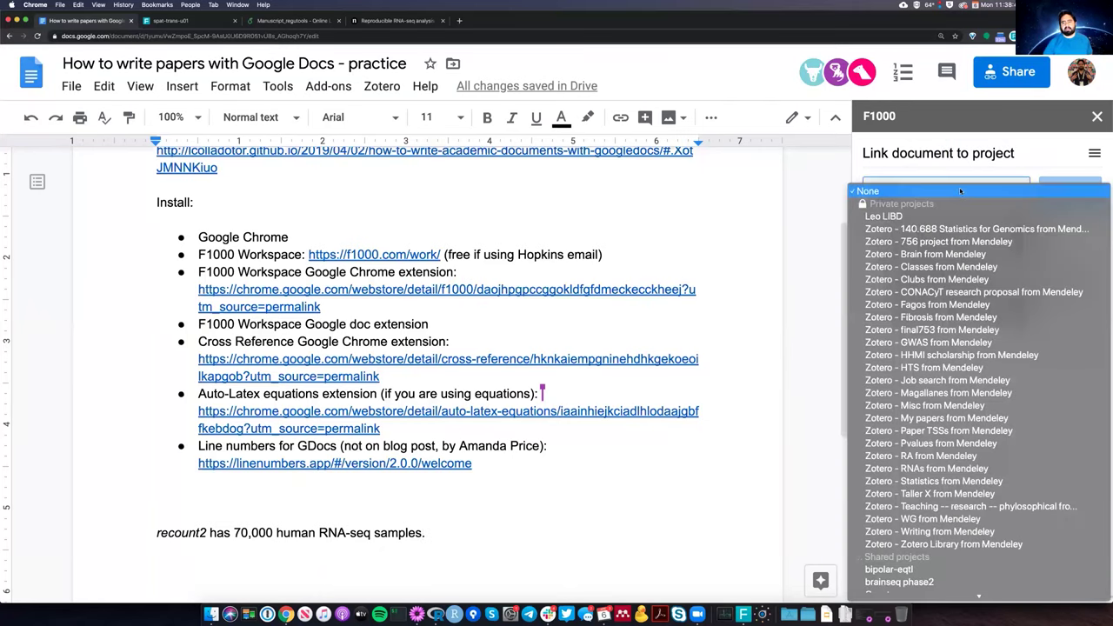
pyautogui.scroll(-3, 913, 508)
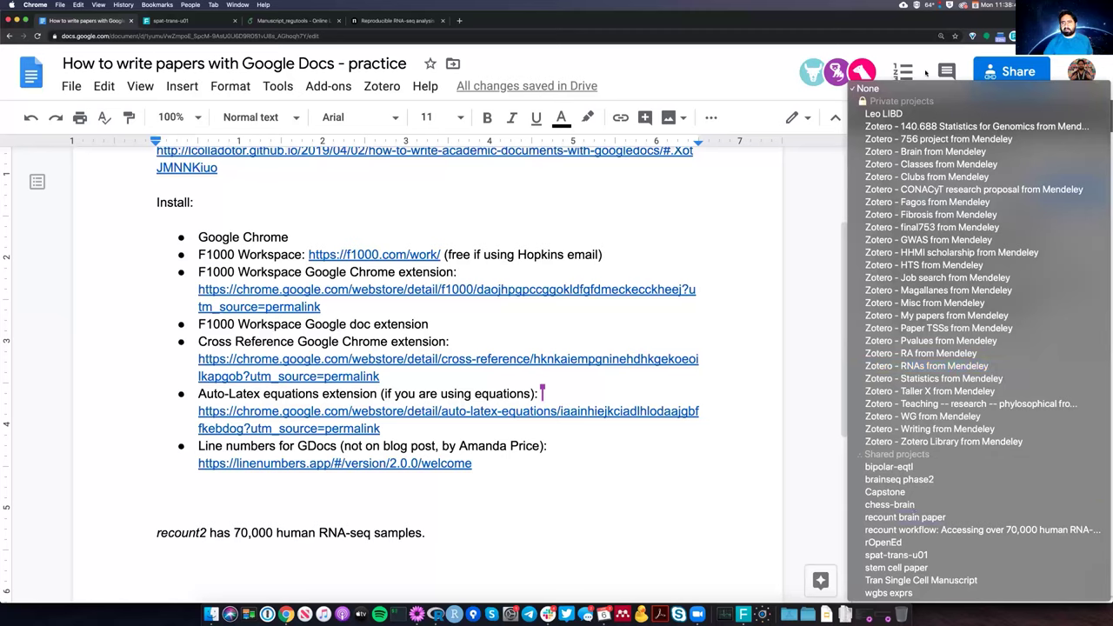
pyautogui.click(925, 87)
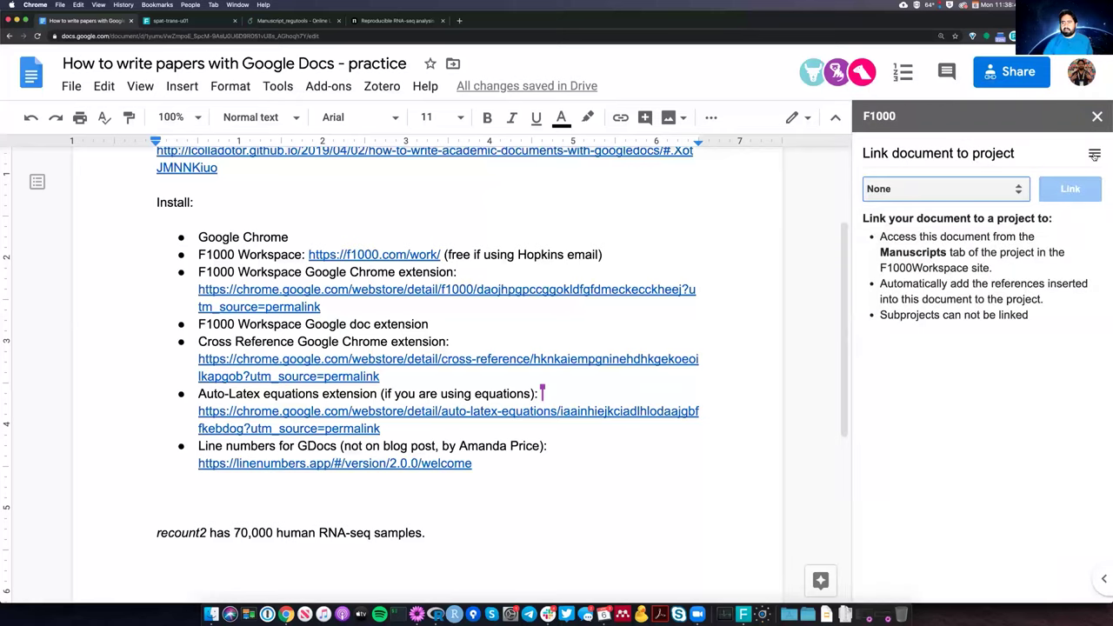
# Switch the F1000 add-on to Insert citations and search the references of all projects for "recount2".
pyautogui.click(1095, 154)
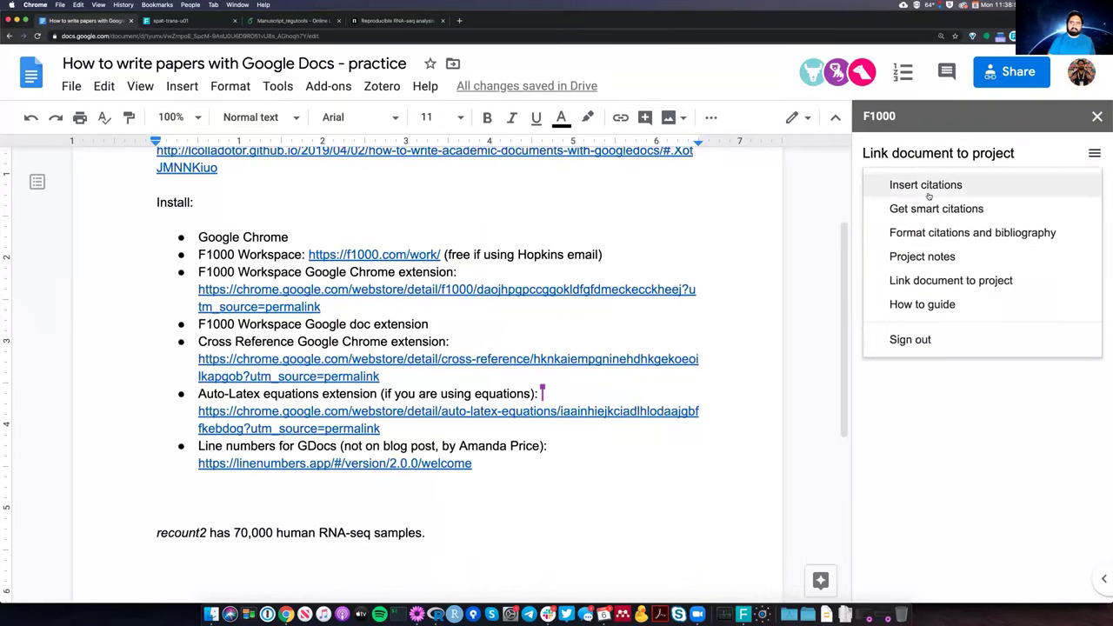
pyautogui.click(927, 186)
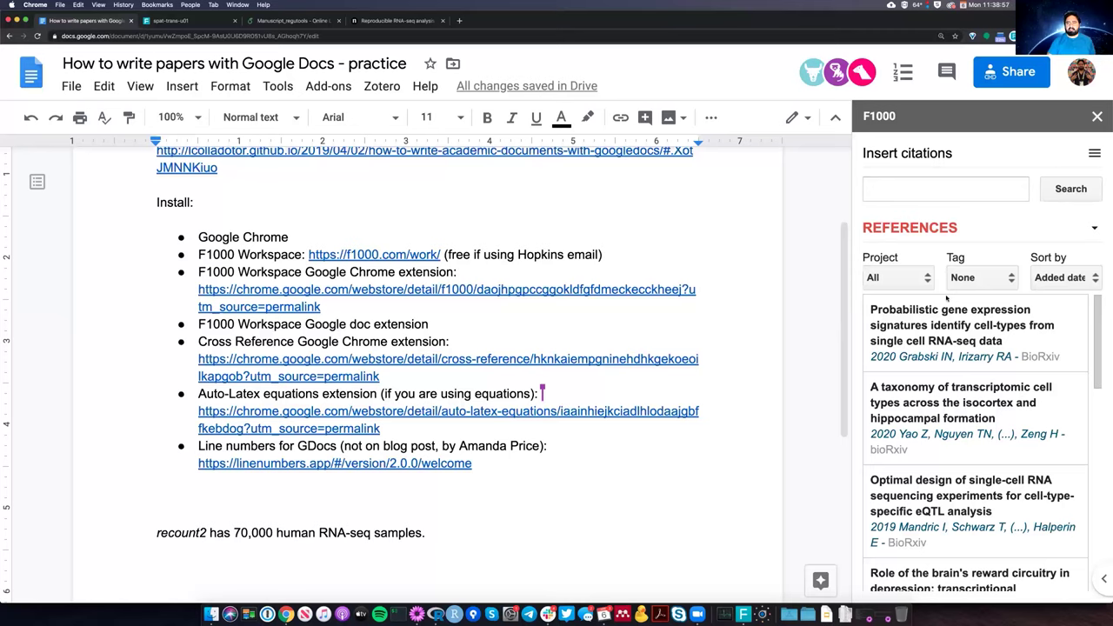
pyautogui.click(912, 275)
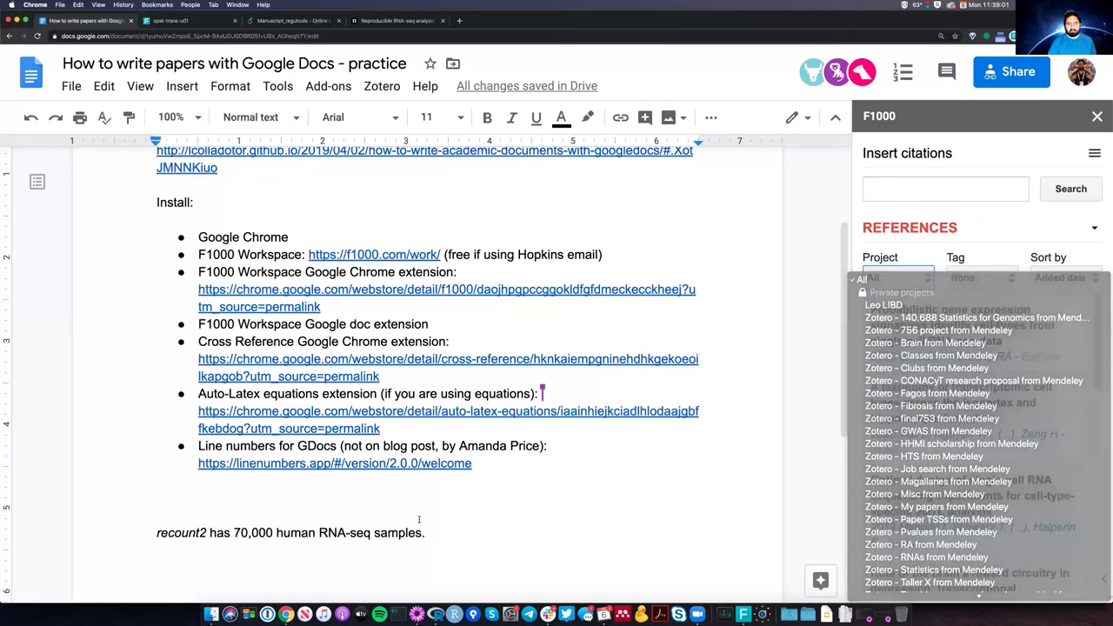
pyautogui.click(895, 187)
pyautogui.write('recount2')
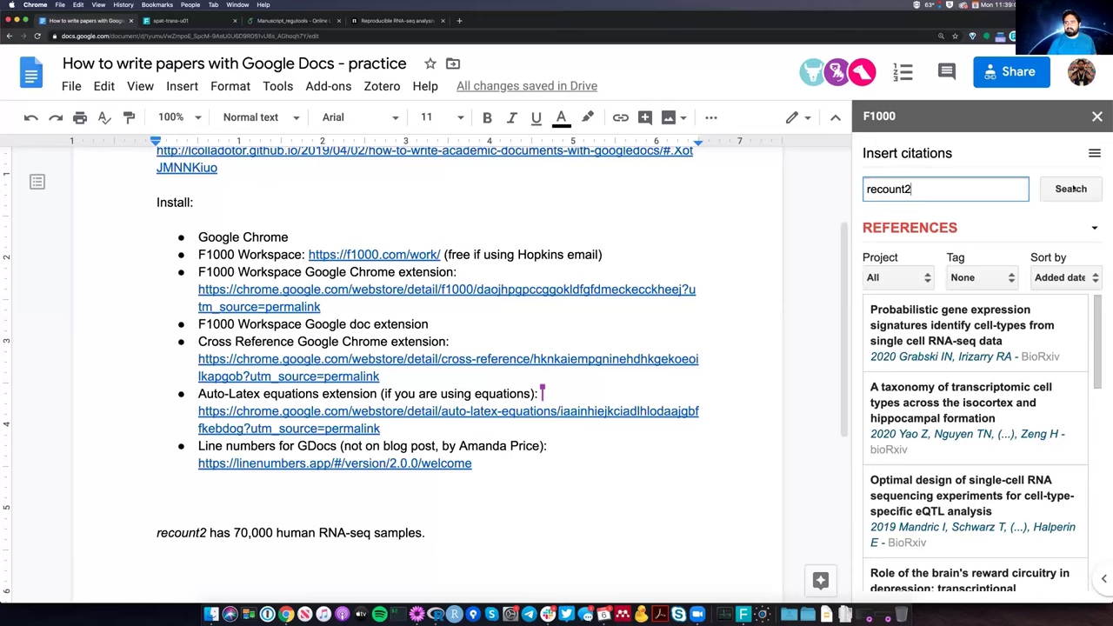
pyautogui.press('Return')
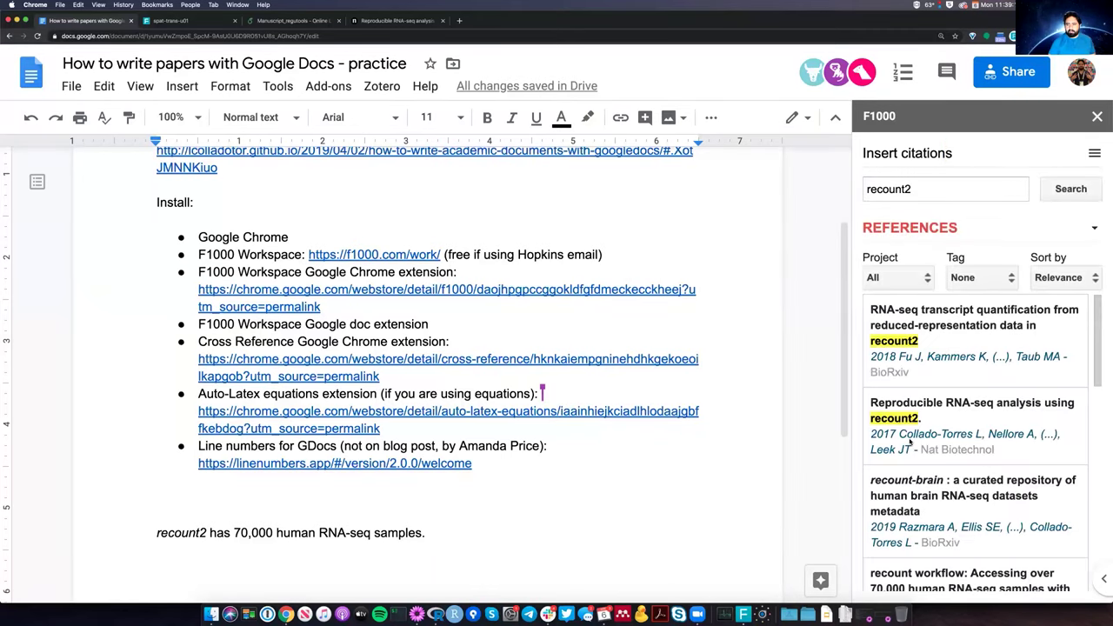
# Cite the 2017 reference "Reproducible RNA-seq analysis using recount2" before the final period of the recount2 sentence.
pyautogui.moveTo(904, 418)
pyautogui.moveTo(1085, 451)
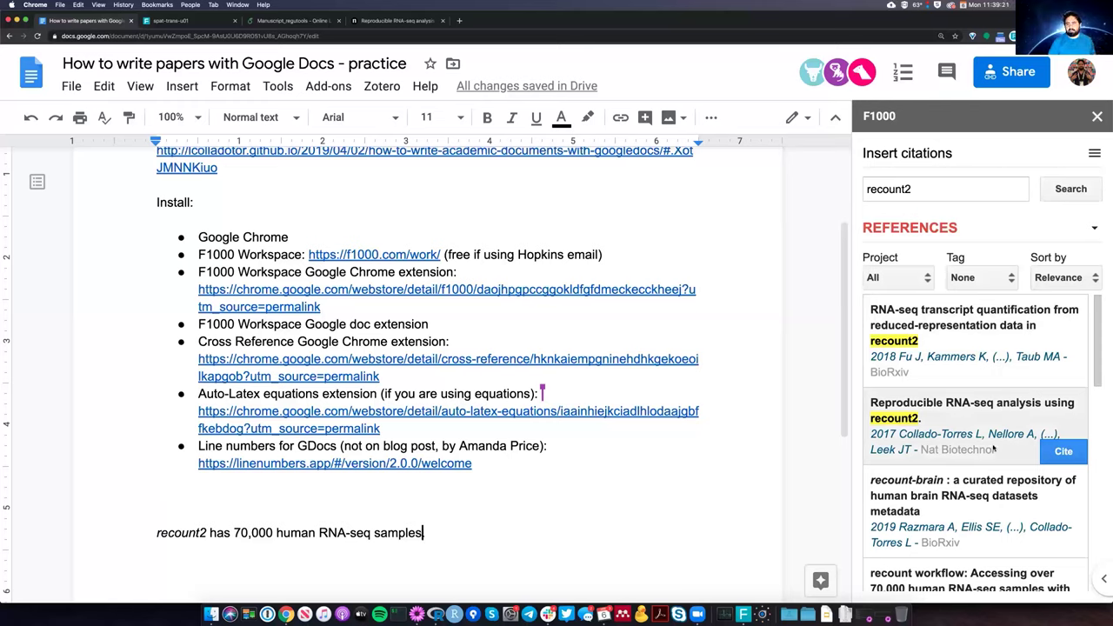
pyautogui.click(1069, 454)
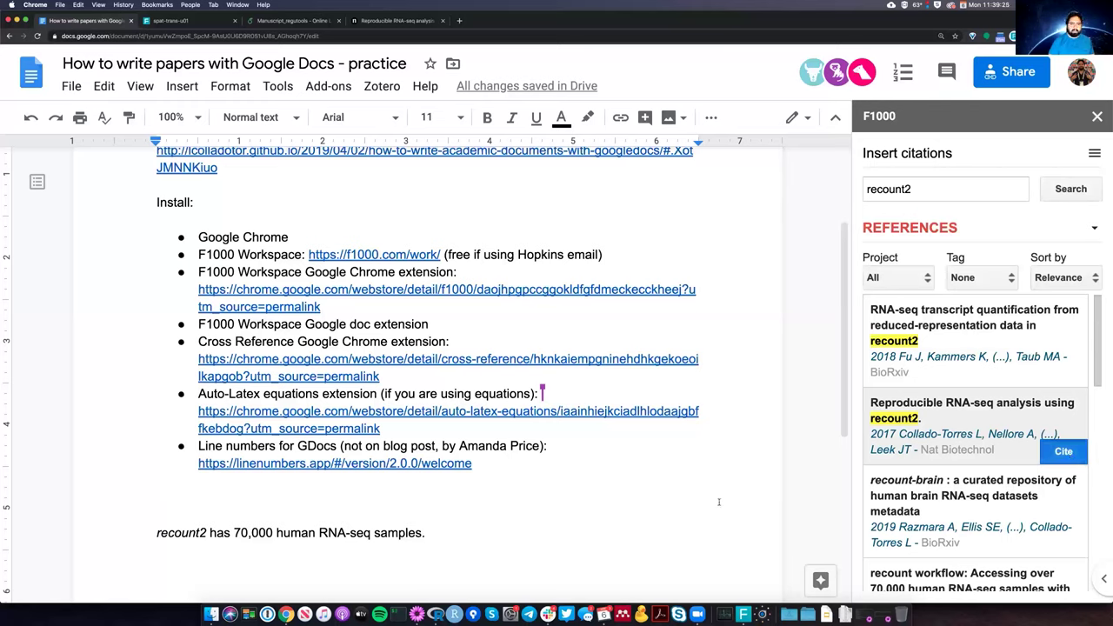
pyautogui.click(1063, 451)
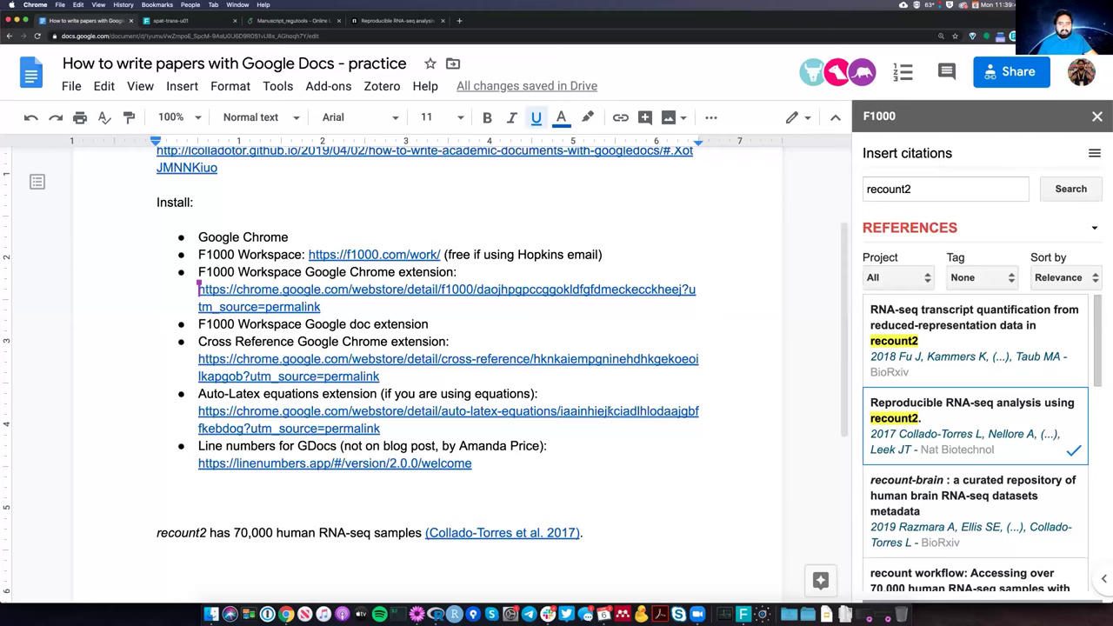
# View the document mode options Editing, Suggesting and Viewing, keeping the document in Editing mode.
pyautogui.scroll(-3, 610, 408)
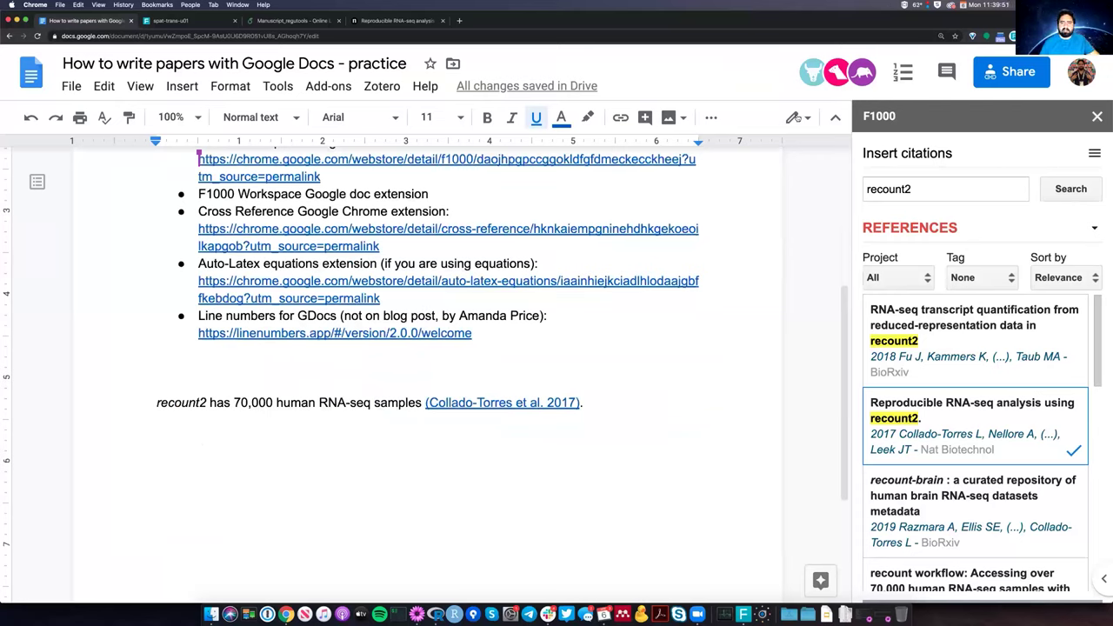
pyautogui.click(798, 117)
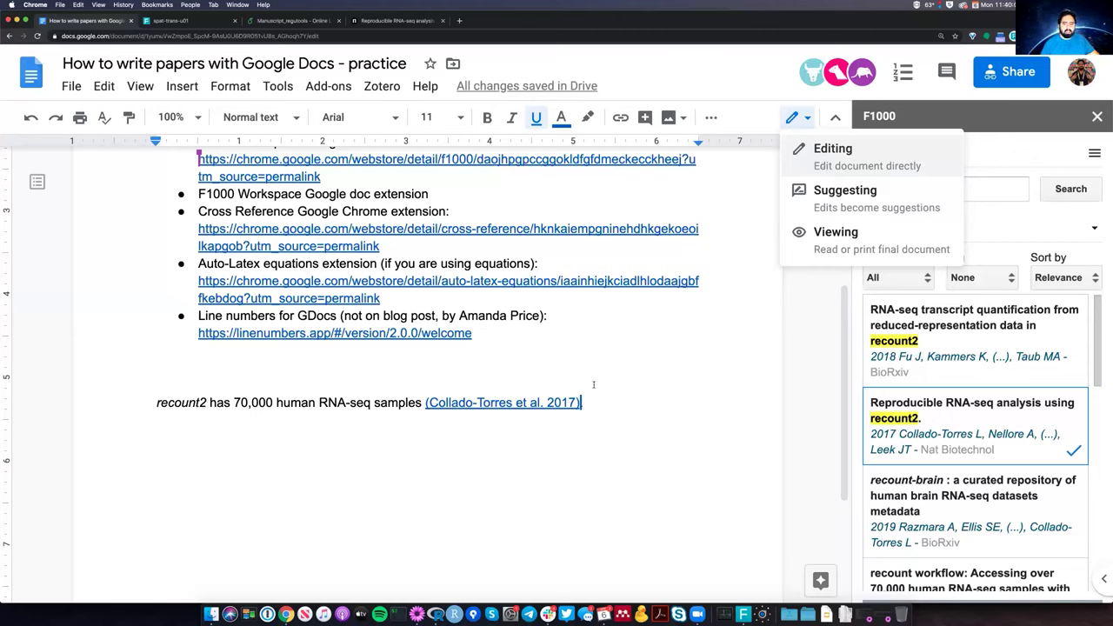
pyautogui.click(428, 403)
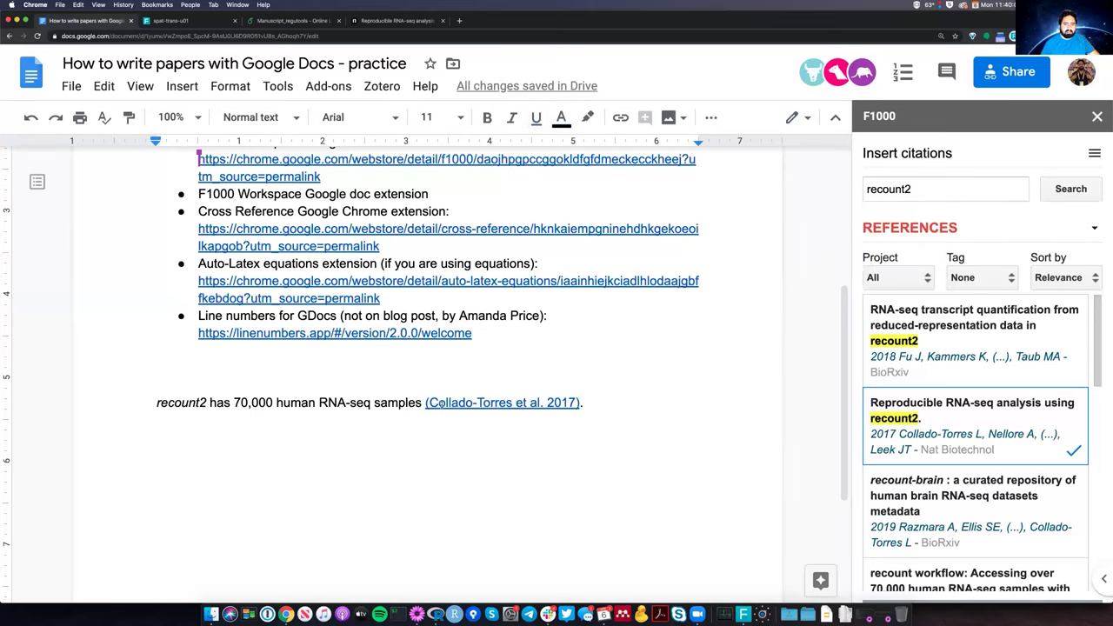
# Open the link details of the recount2 sentence's citation and examine its display text and the parts of its f1000.com address.
pyautogui.press('Up')
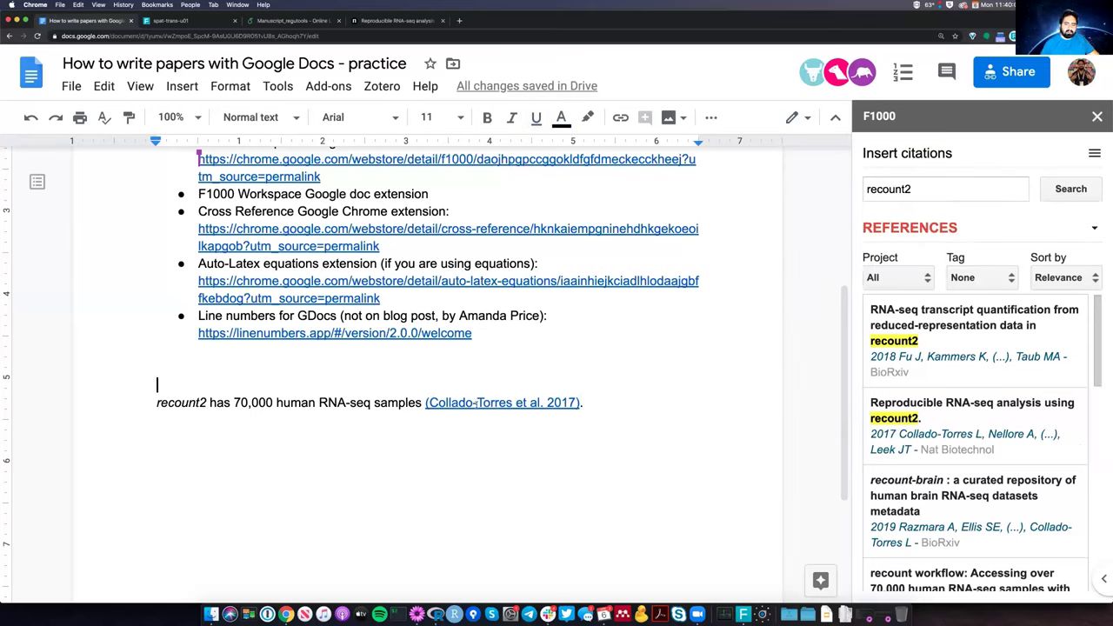
pyautogui.moveTo(430, 403); pyautogui.dragTo(528, 403)
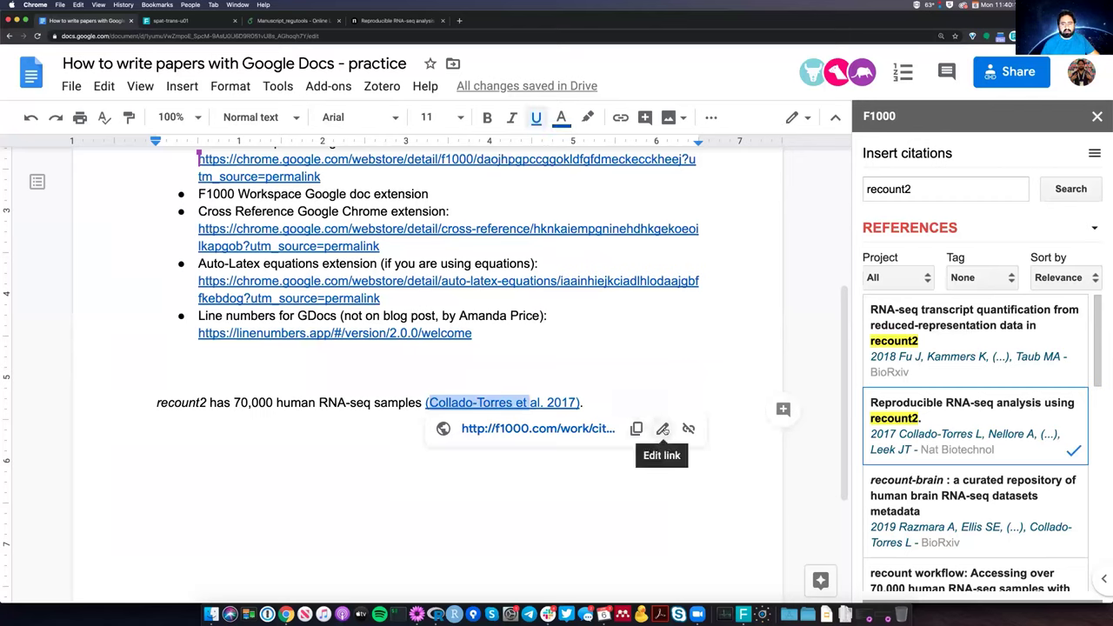
pyautogui.click(661, 429)
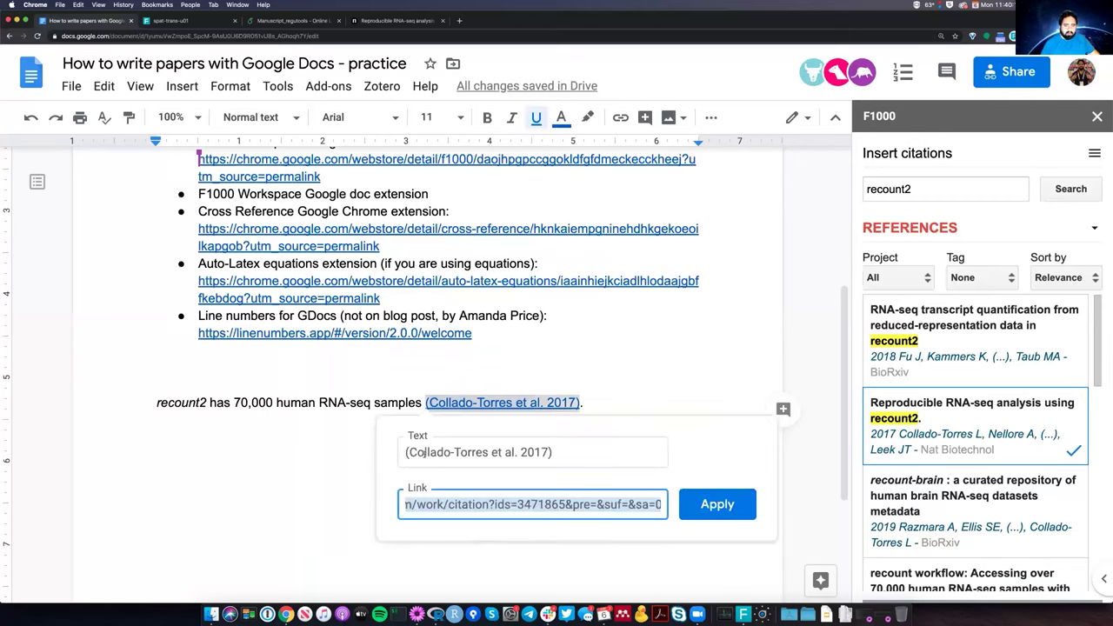
pyautogui.click(520, 461)
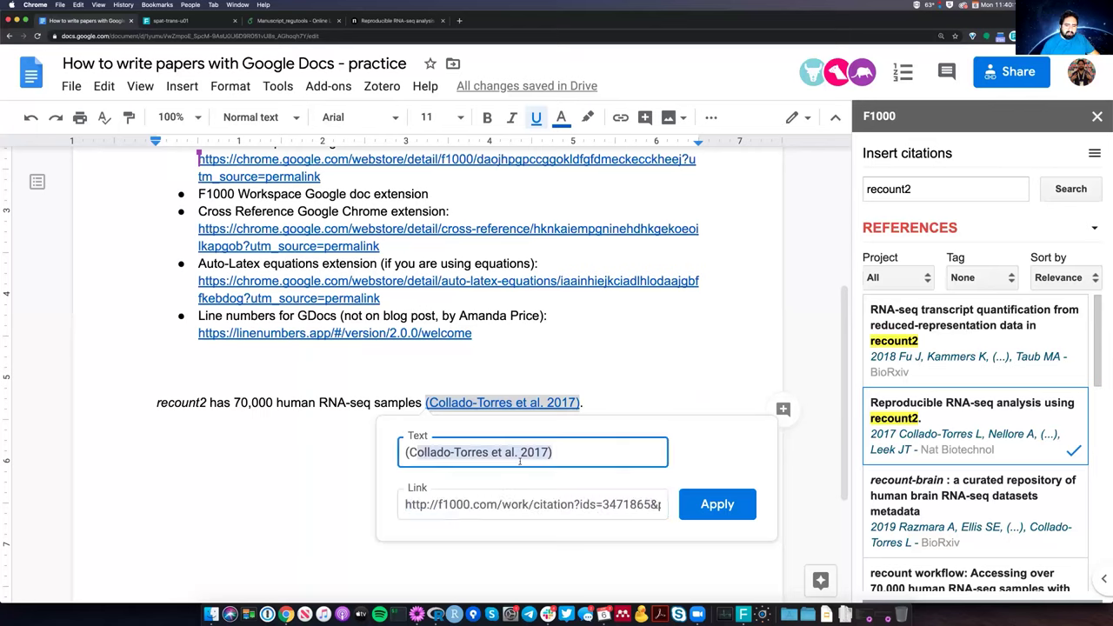
pyautogui.click(467, 505)
pyautogui.moveTo(405, 504); pyautogui.dragTo(541, 505)
pyautogui.click(417, 505)
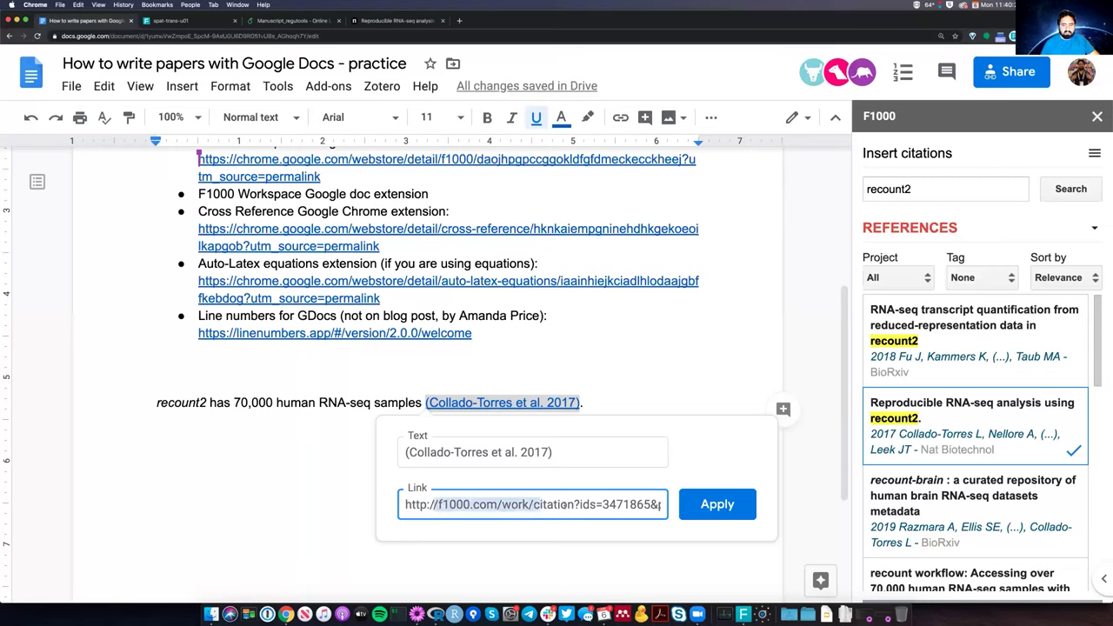
pyautogui.click(601, 505)
pyautogui.moveTo(602, 505); pyautogui.dragTo(661, 504)
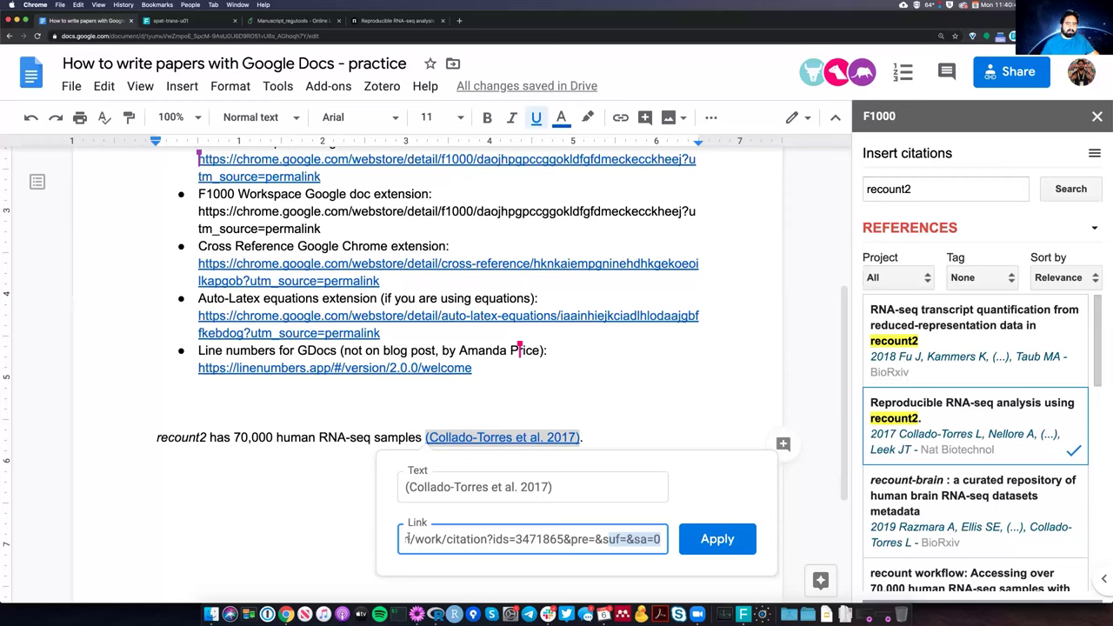
pyautogui.moveTo(408, 537); pyautogui.dragTo(408, 538)
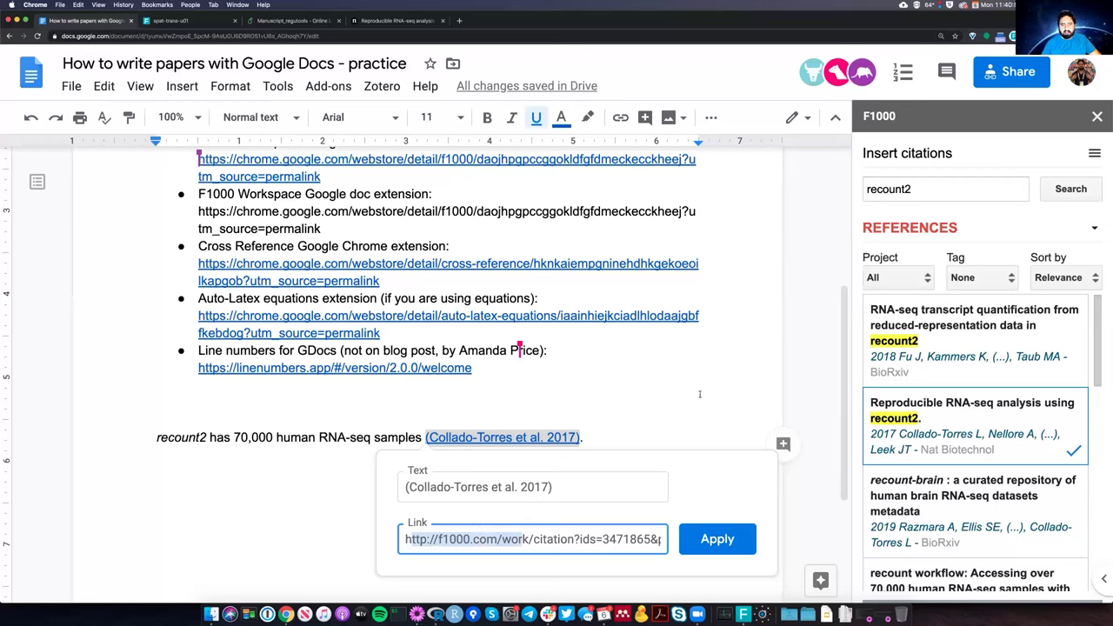
# Add "recount-brain has metadata for over 6,000 curated human brain RNA-seq samples." after the recount2 sentence, with only recount-brain in italics.
pyautogui.click(609, 425)
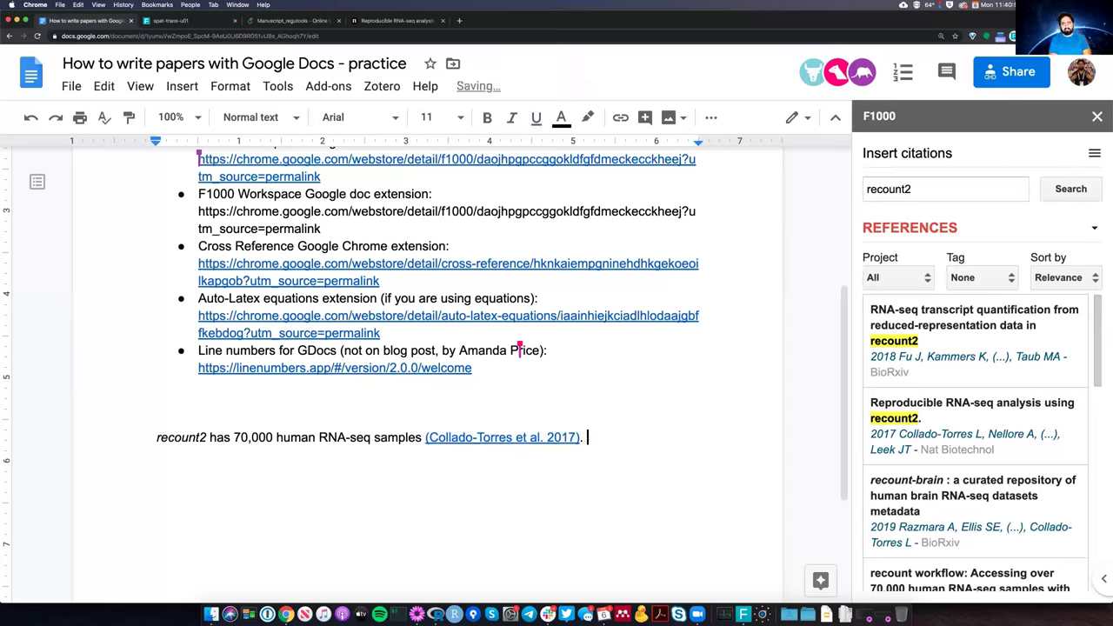
pyautogui.press('super+i')
pyautogui.write('recount-brain')
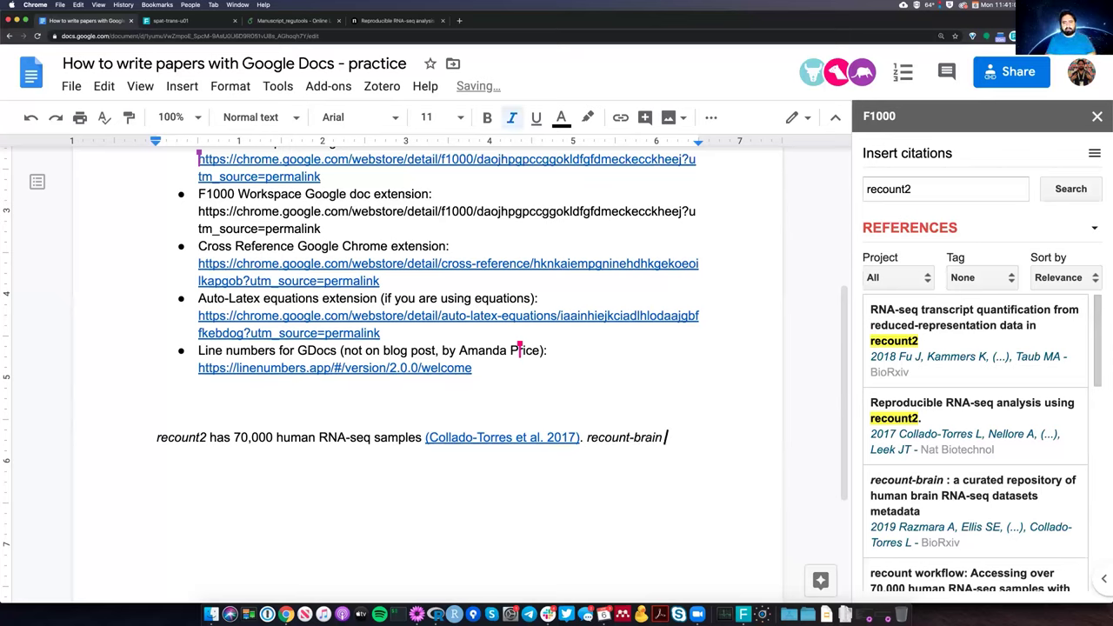
pyautogui.press('super+i')
pyautogui.write('has')
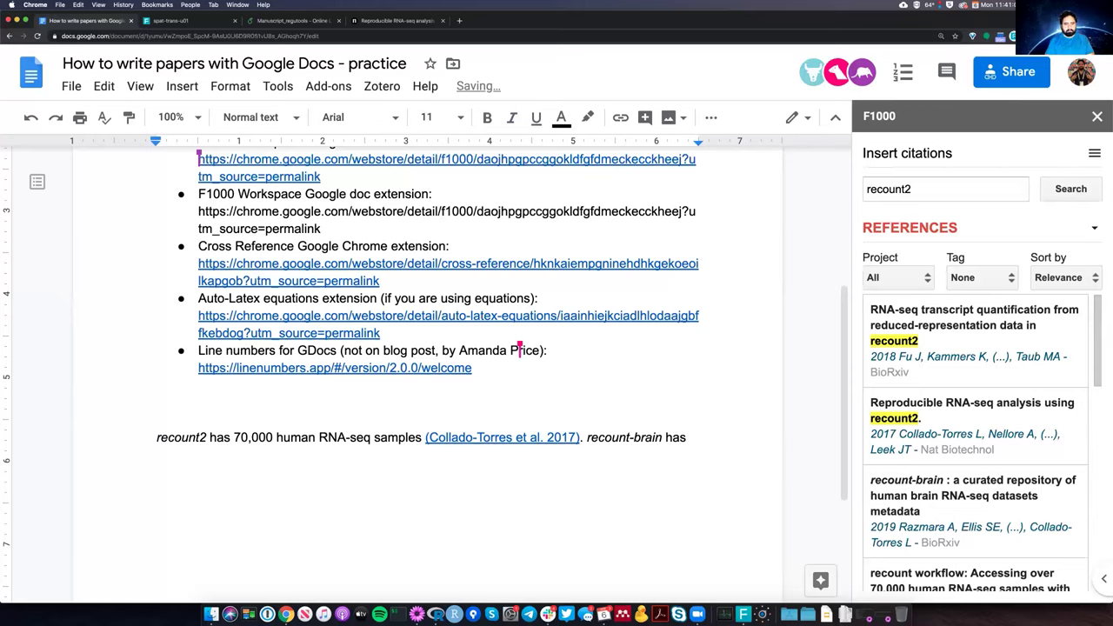
pyautogui.write(' over 6,000 cura')
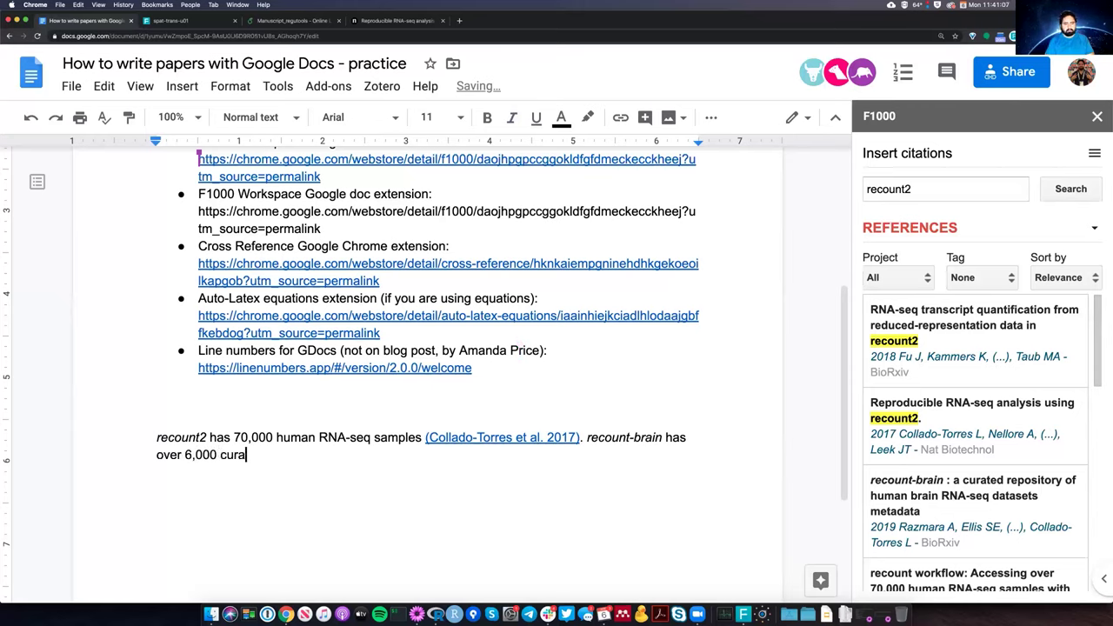
pyautogui.write('ted human brain RNA-seq sample')
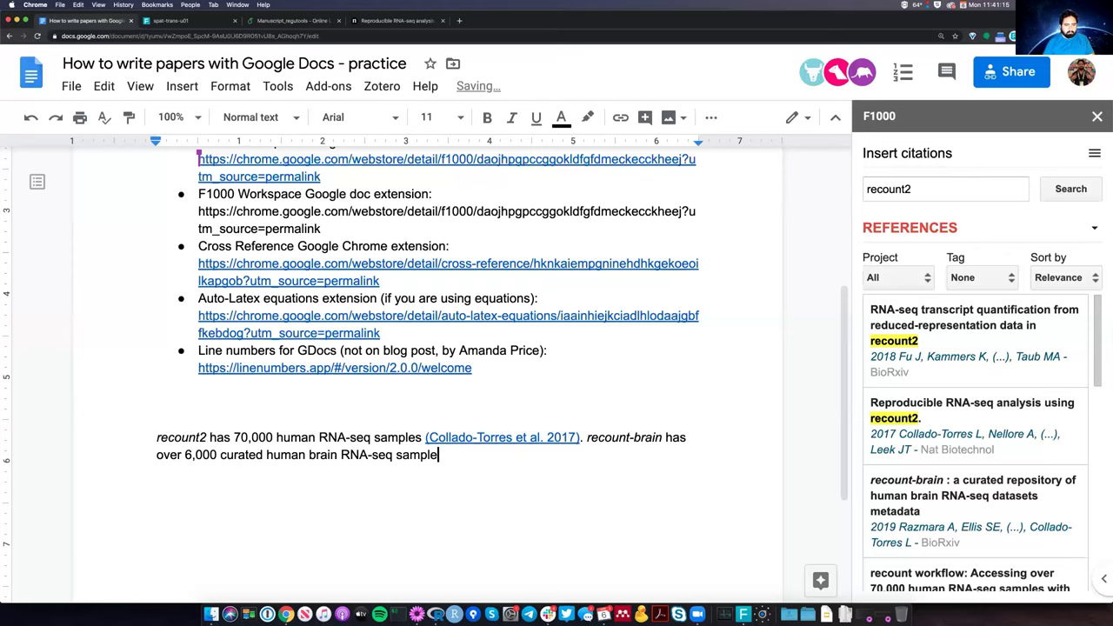
pyautogui.write('s.')
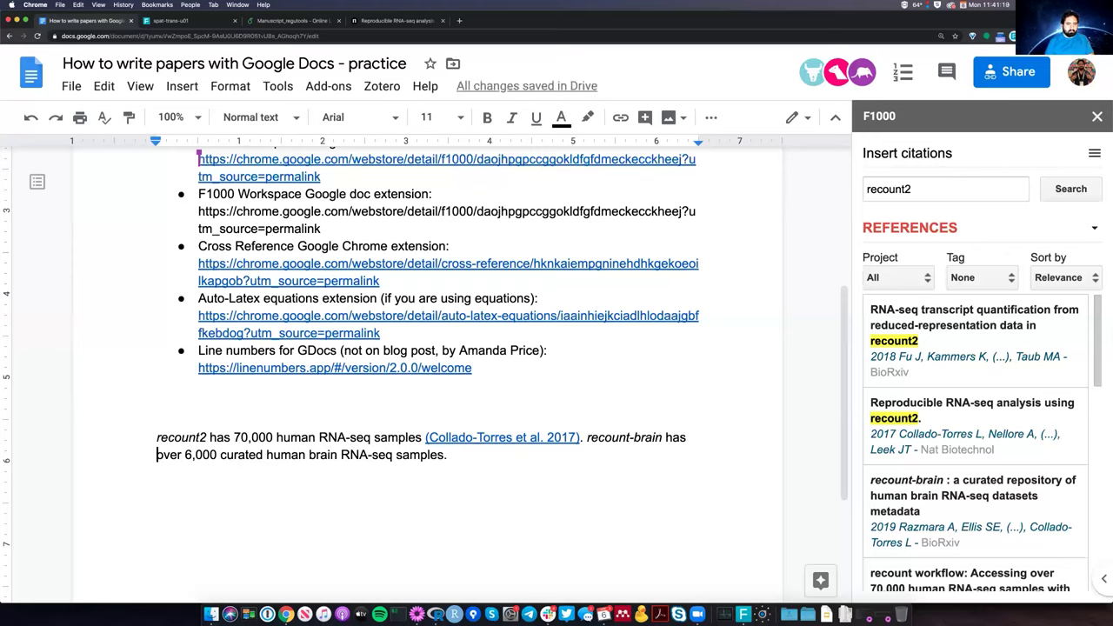
pyautogui.write('metadata fo')
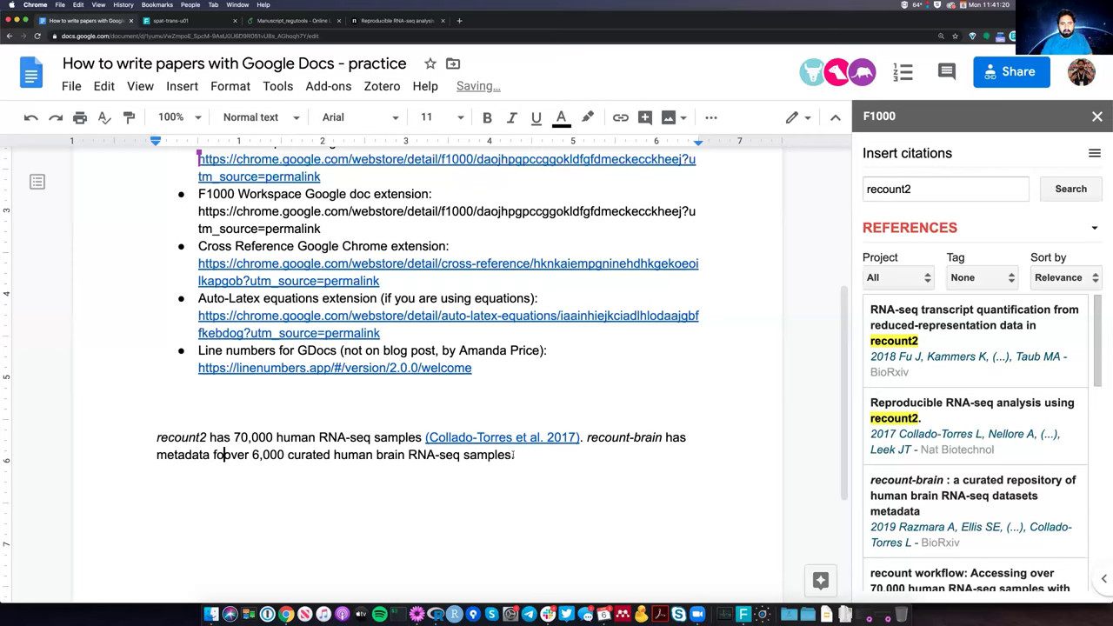
pyautogui.write('r')
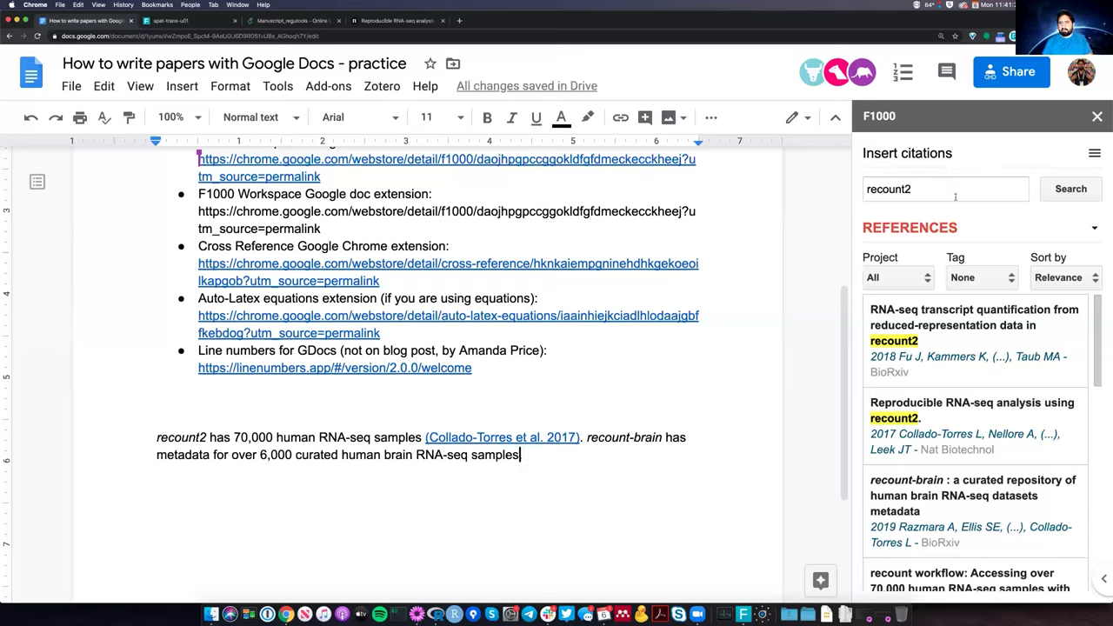
# Cite the 2019 "recount-brain: a curated repository of human brain RNA-seq datasets metadata" reference before the second sentence's period and add blank lines below.
pyautogui.click(954, 197)
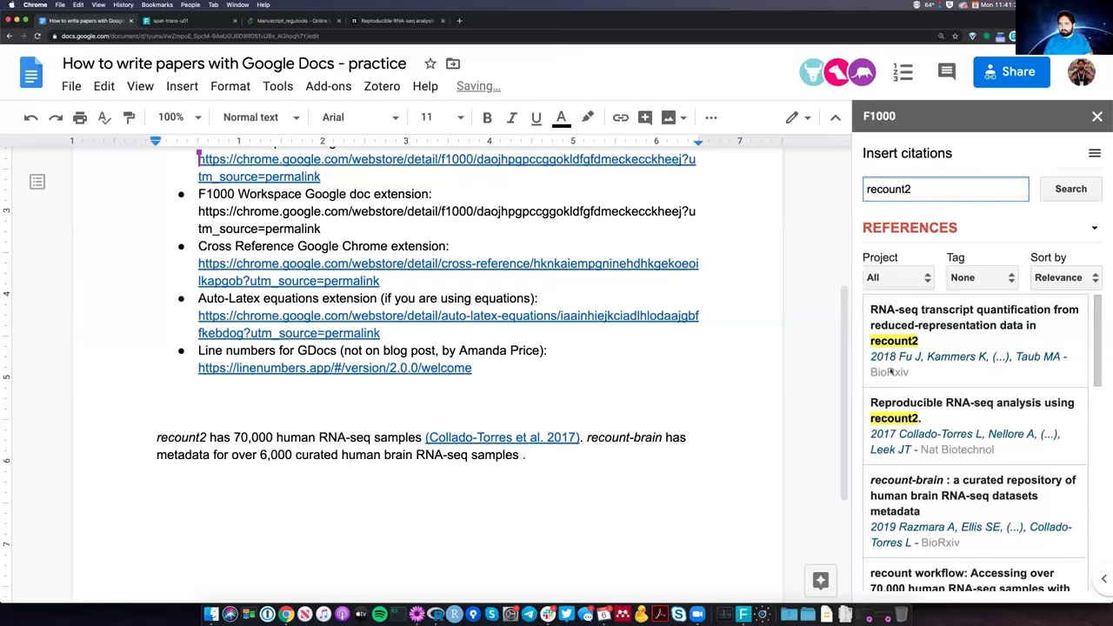
pyautogui.click(1056, 526)
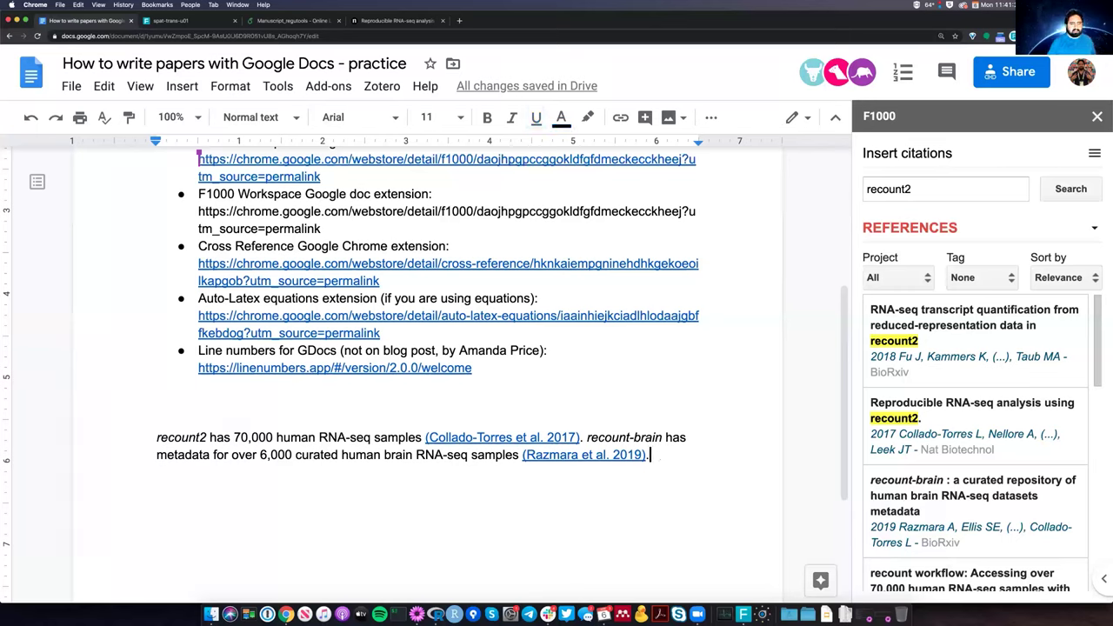
pyautogui.press('Return')
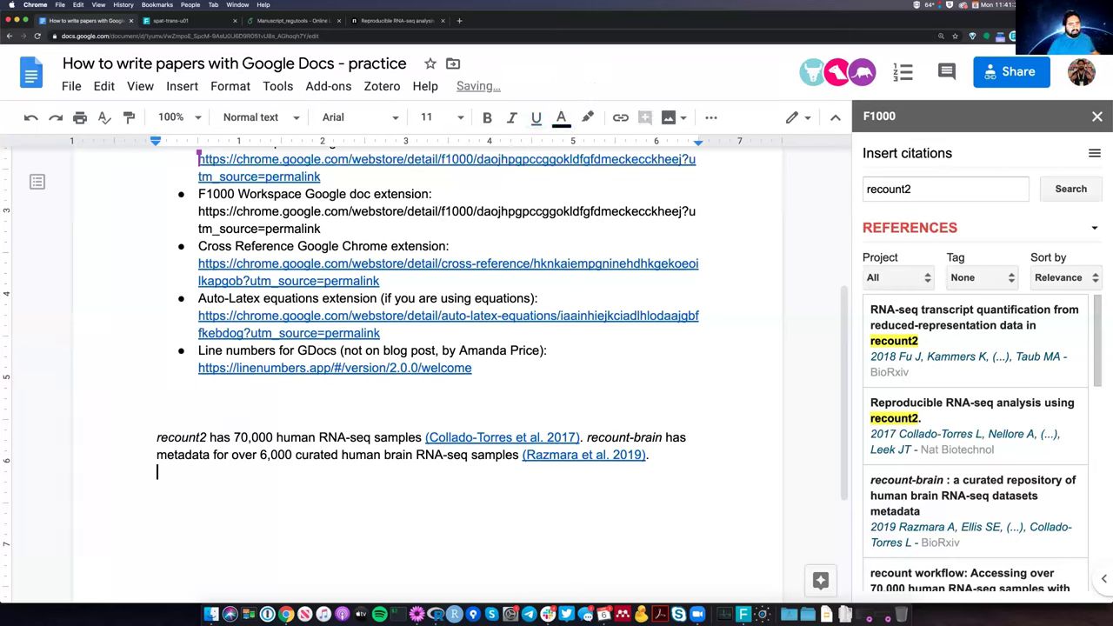
pyautogui.press('Return')
# Open the F1000 add-on's Format citations and bibliography function, keeping the F1000Research style and the end-of-document bibliography position.
pyautogui.scroll(-3, 666, 199)
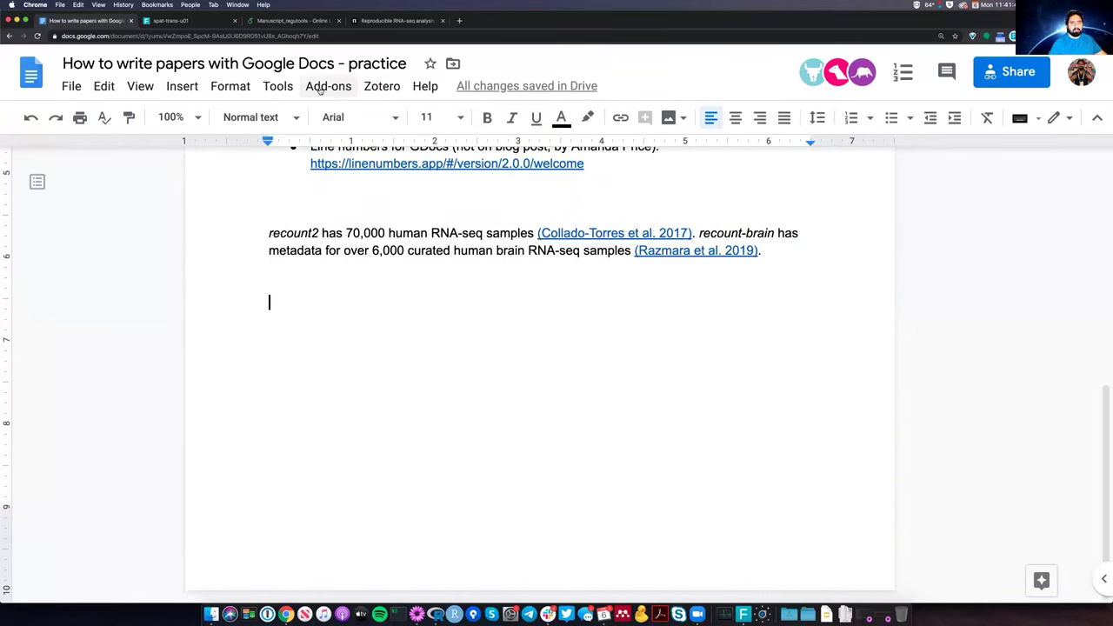
pyautogui.hotkey('ctrl', 'alt', 'n')
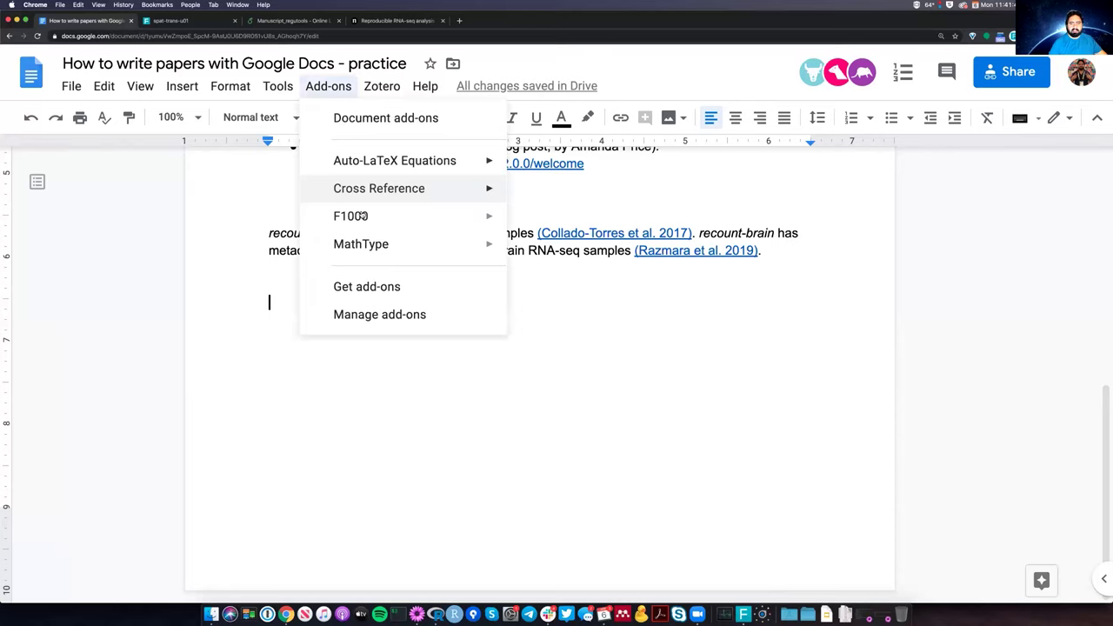
pyautogui.moveTo(363, 216)
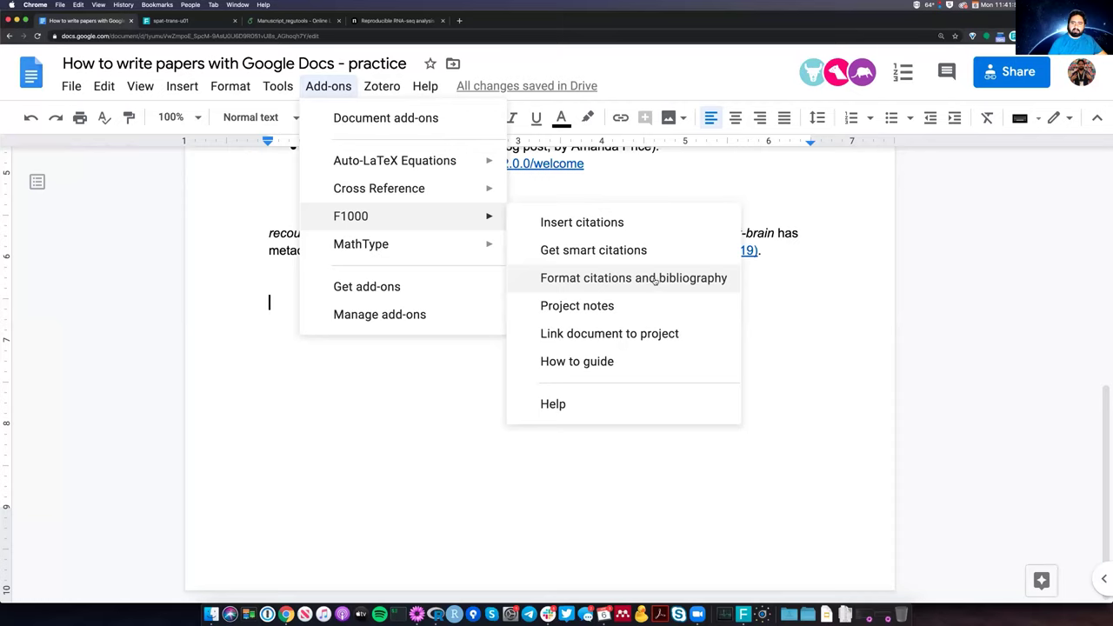
pyautogui.click(655, 279)
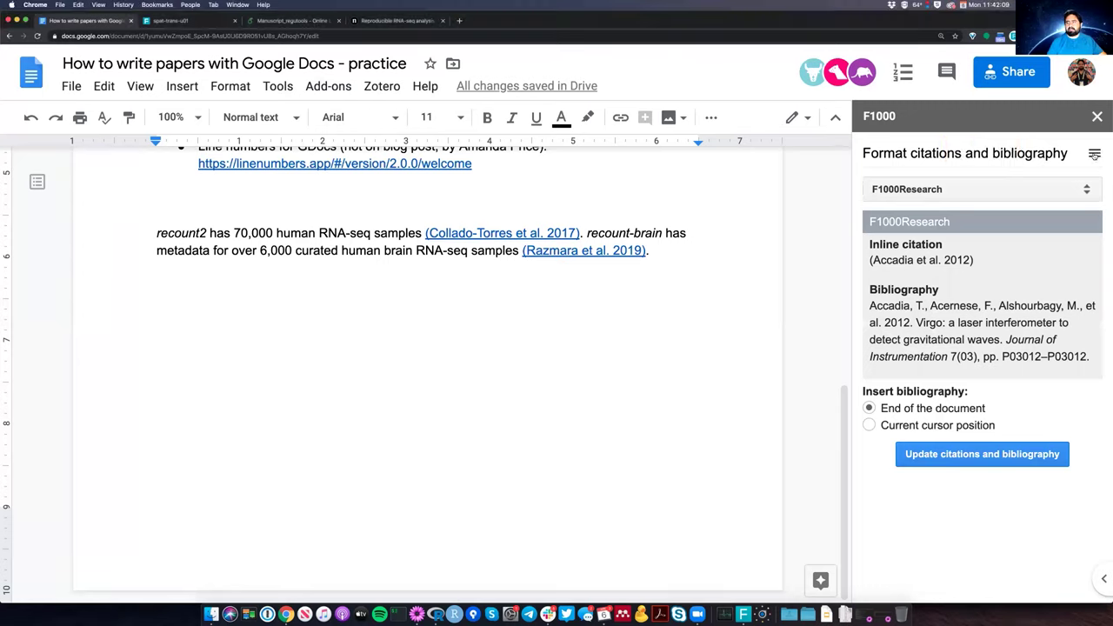
pyautogui.click(1095, 155)
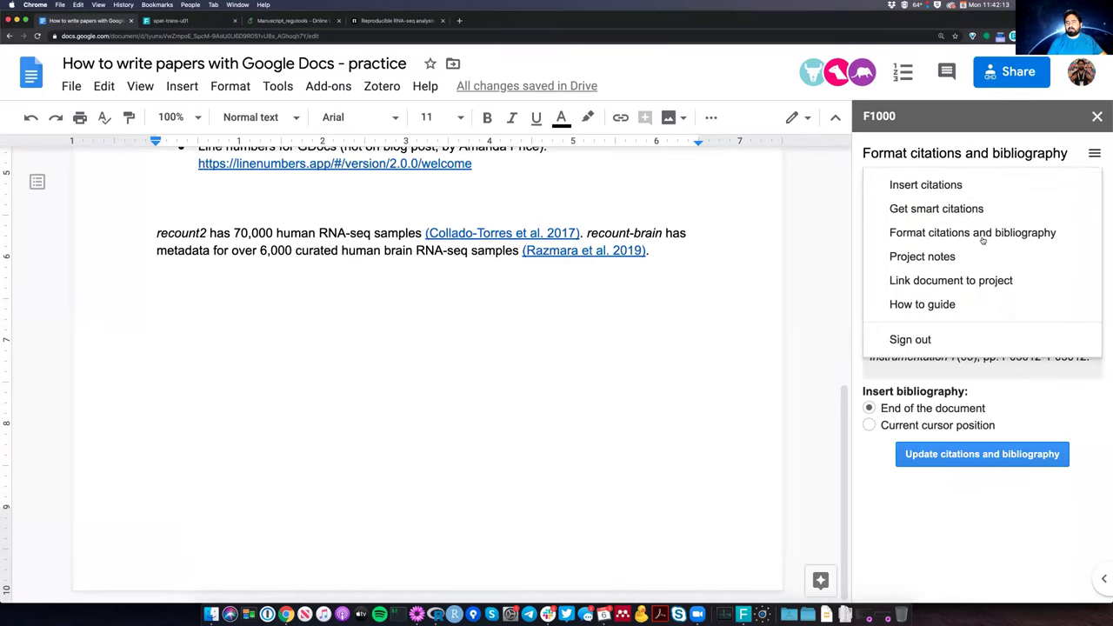
pyautogui.click(241, 386)
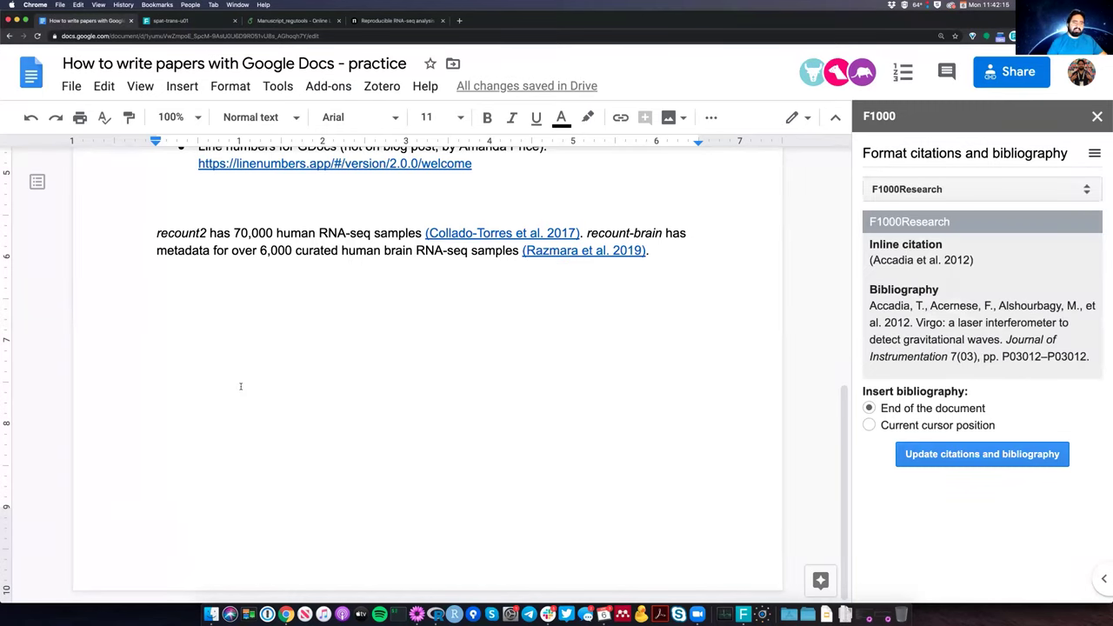
# Choose the Nature style for the citations and bibliography and examine its inline citation preview.
pyautogui.doubleClick(205, 303)
pyautogui.click(721, 278)
pyautogui.click(947, 189)
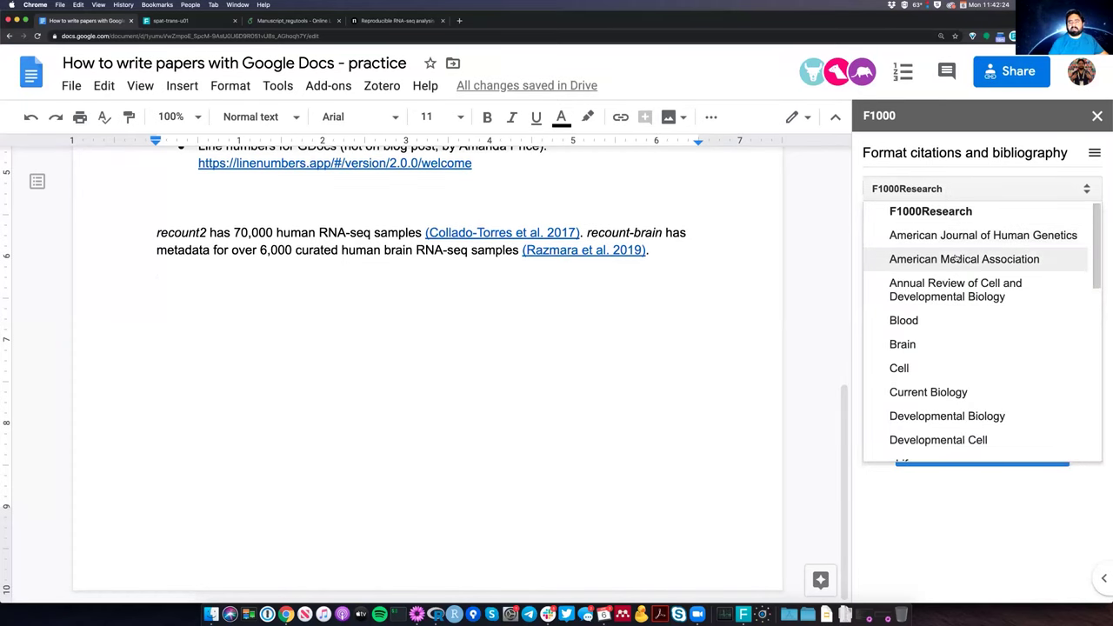
pyautogui.scroll(-5, 943, 340)
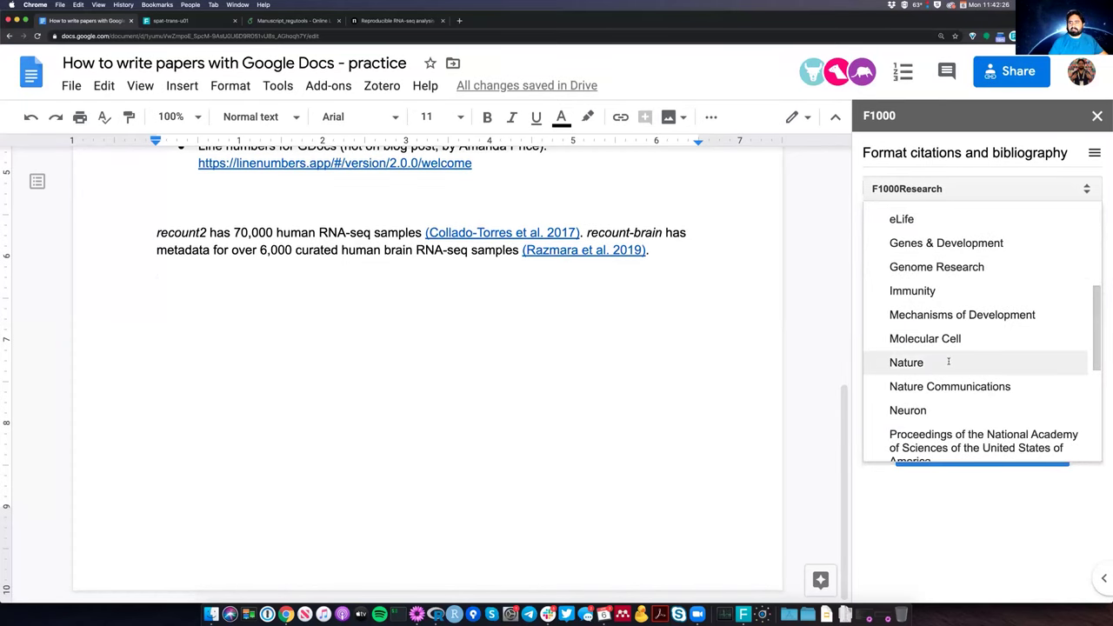
pyautogui.press('Return')
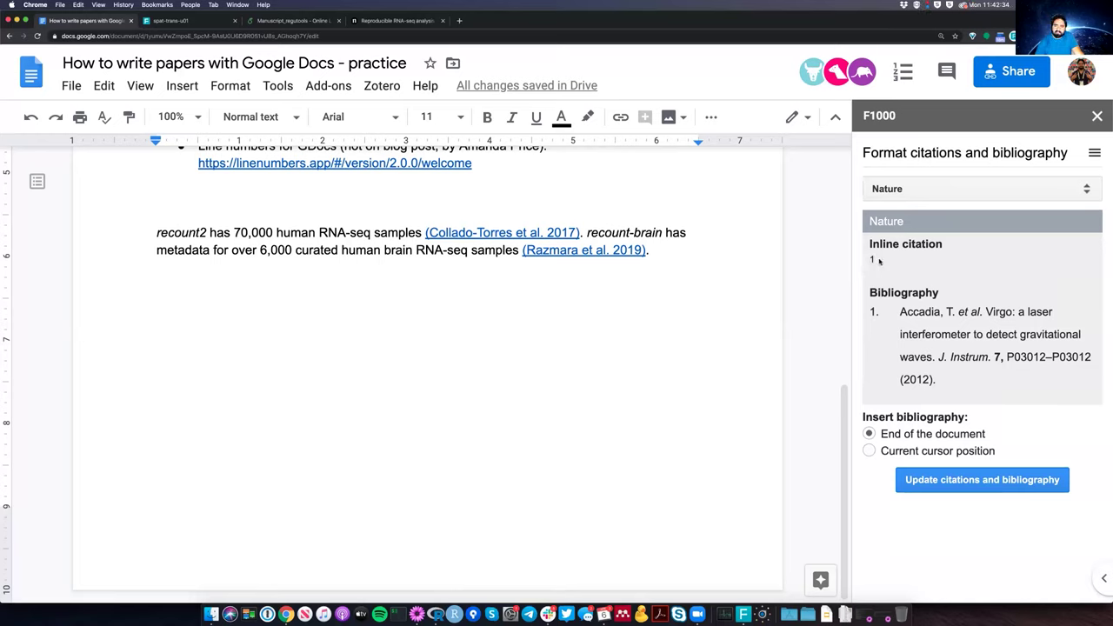
pyautogui.doubleClick(872, 260)
pyautogui.click(866, 261)
pyautogui.moveTo(866, 261); pyautogui.dragTo(872, 265)
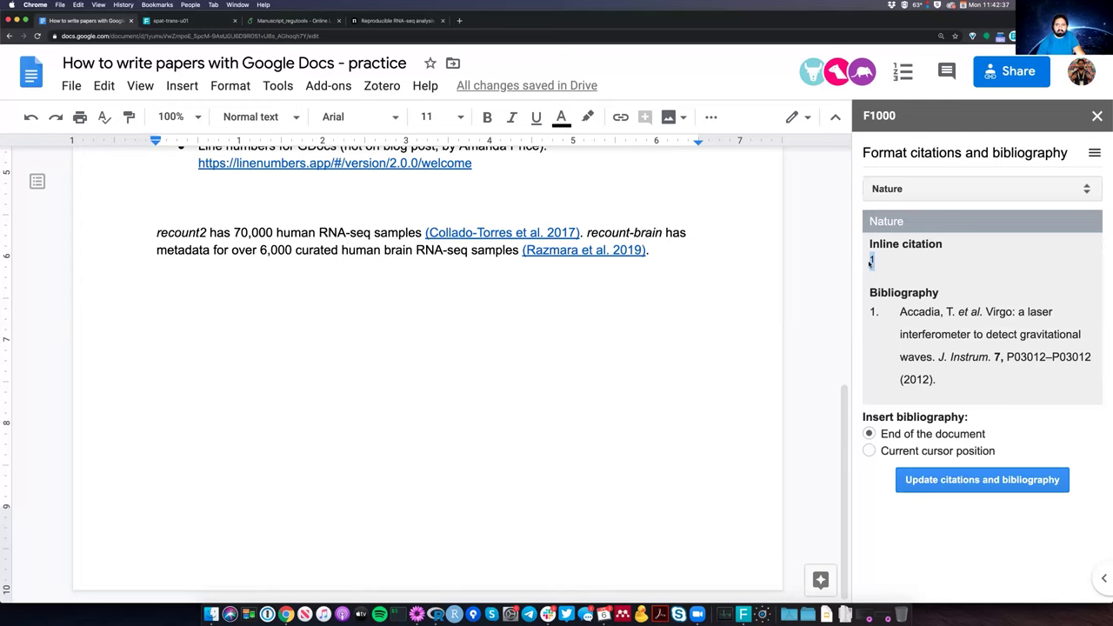
pyautogui.click(871, 270)
pyautogui.moveTo(872, 270); pyautogui.dragTo(867, 261)
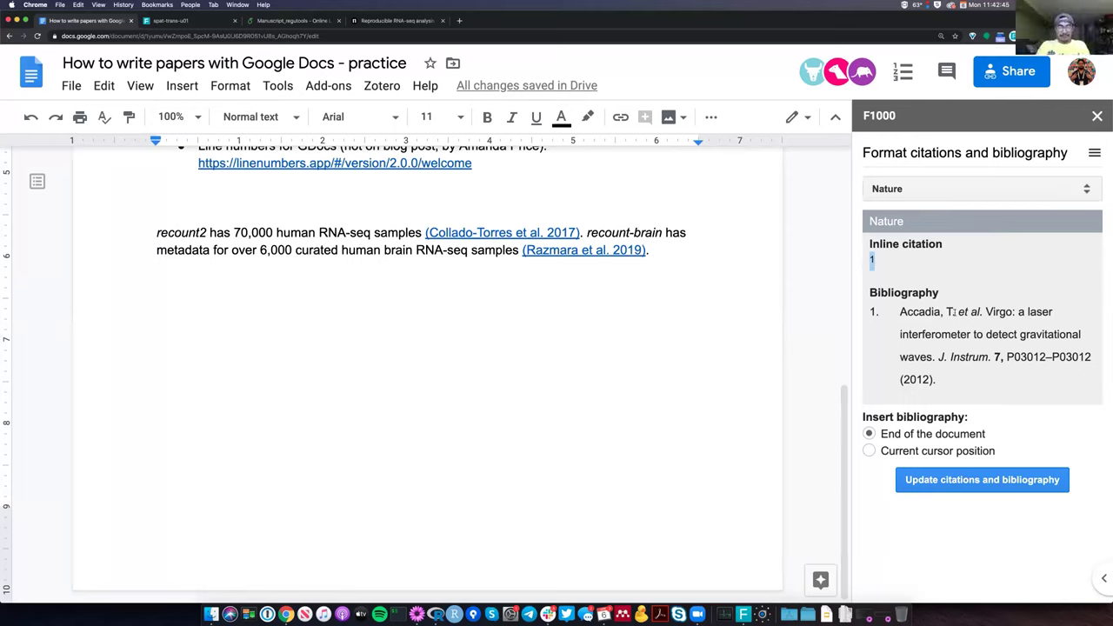
# Switch the citation style to Neuron and examine its inline citation preview.
pyautogui.click(1056, 189)
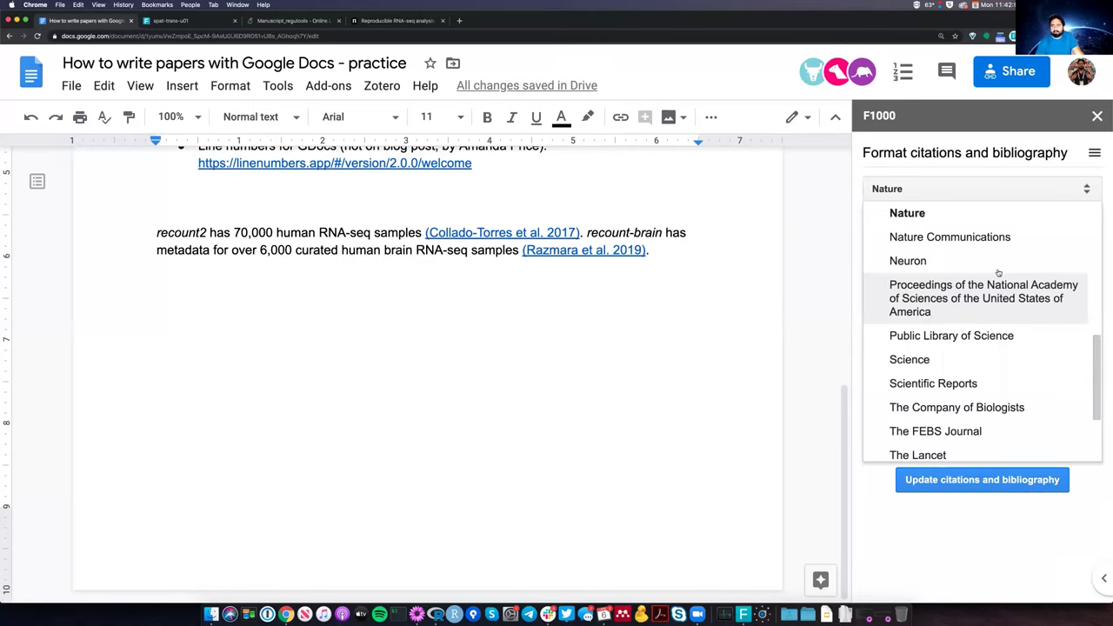
pyautogui.click(998, 275)
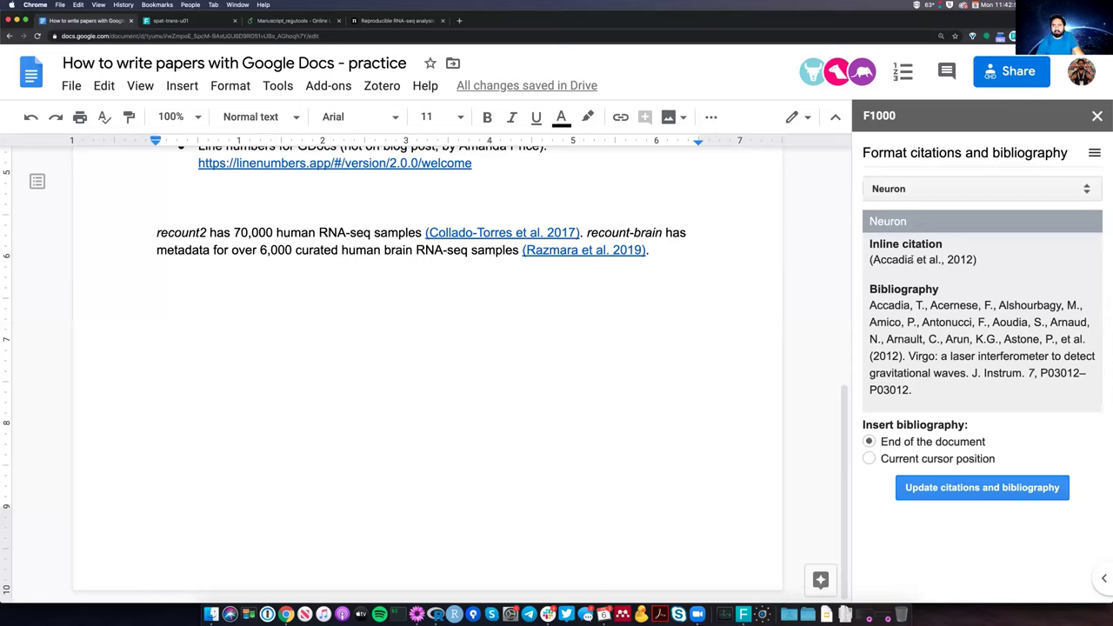
pyautogui.moveTo(872, 259); pyautogui.dragTo(941, 259)
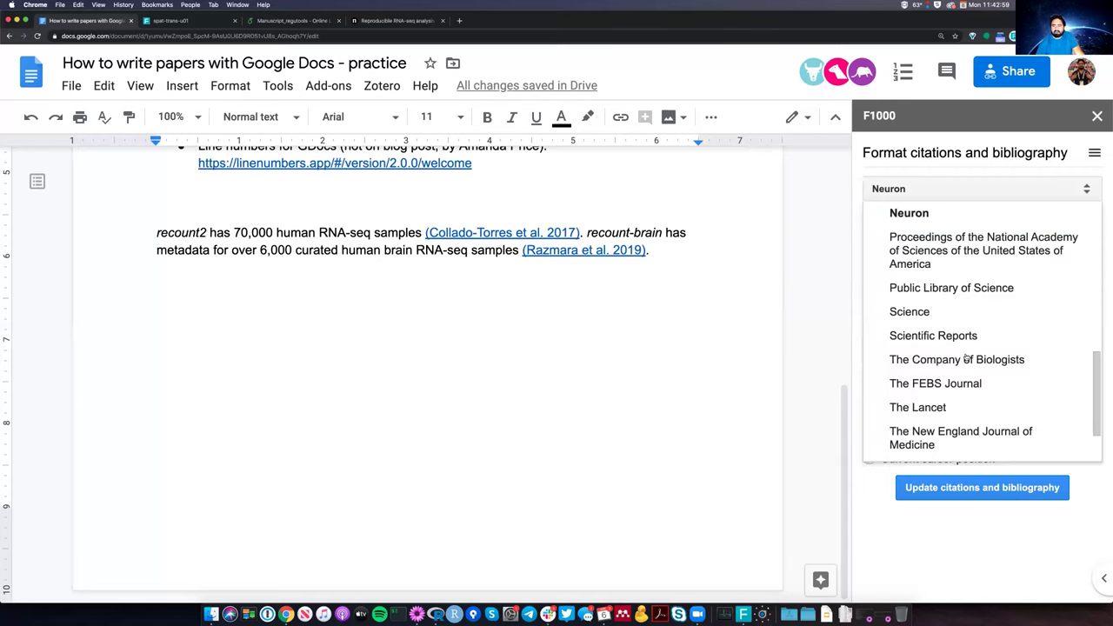
# Look through the available journal styles and set the citation style to The FEBS Journal.
pyautogui.scroll(-3, 965, 358)
pyautogui.scroll(5, 965, 359)
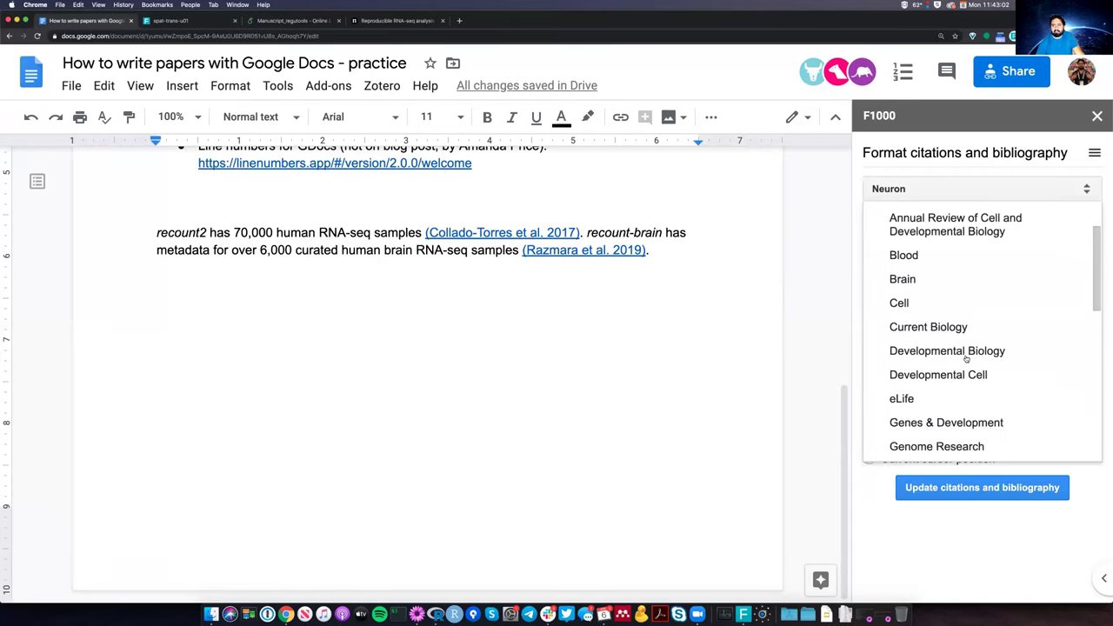
pyautogui.scroll(-2, 965, 358)
pyautogui.scroll(-4, 965, 358)
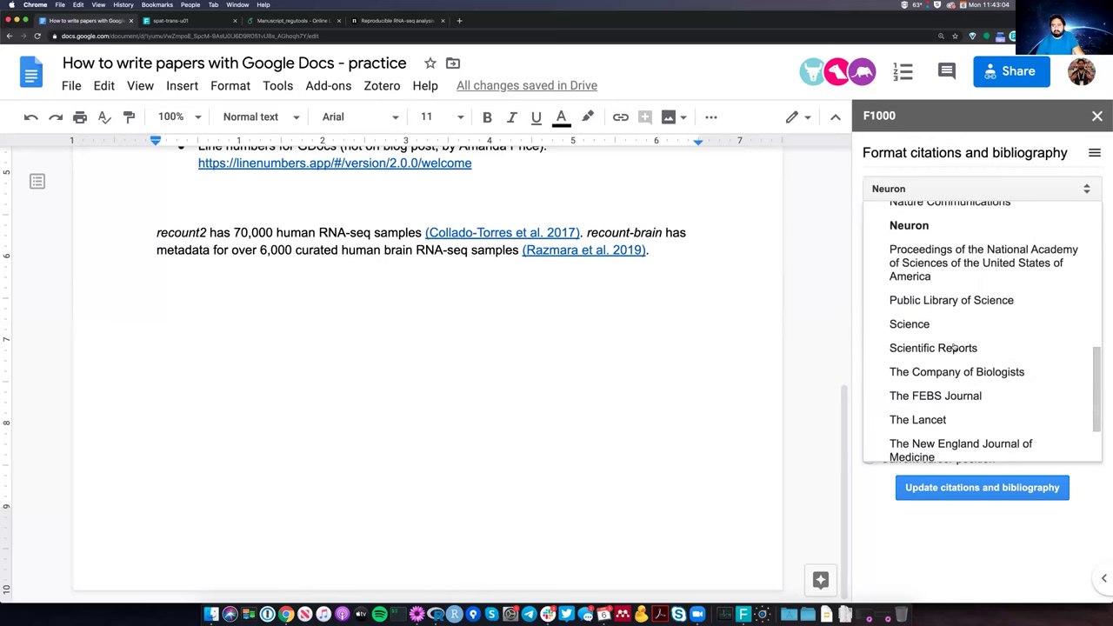
pyautogui.scroll(-2, 957, 335)
pyautogui.click(959, 319)
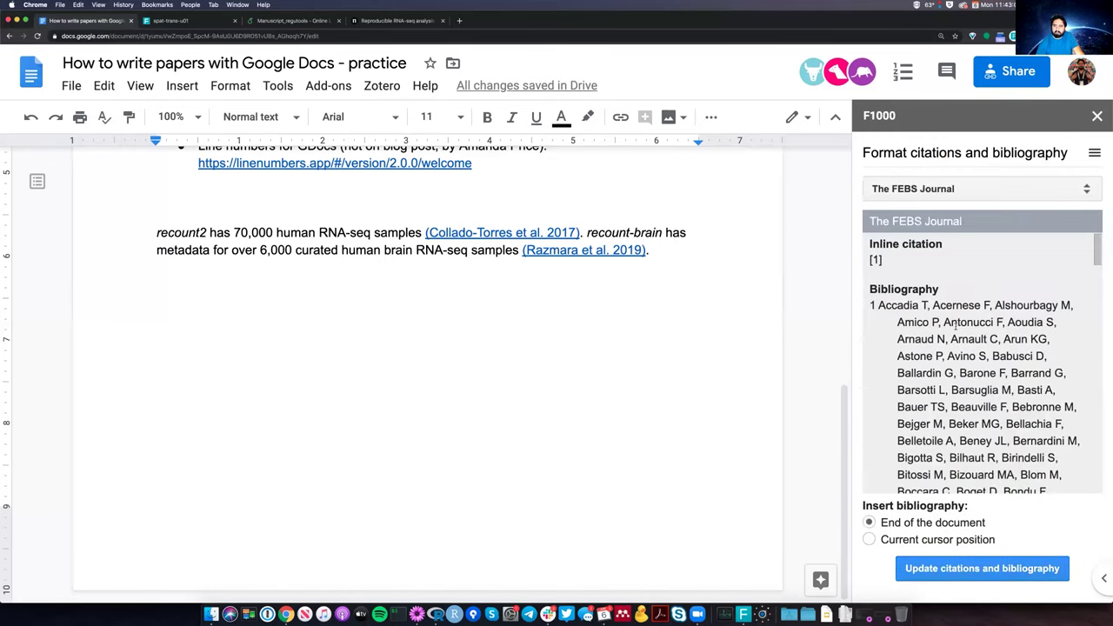
# Examine the full author list in The FEBS Journal style's bibliography preview, from start to end.
pyautogui.scroll(-3, 954, 326)
pyautogui.scroll(3, 920, 310)
pyautogui.scroll(-3, 974, 365)
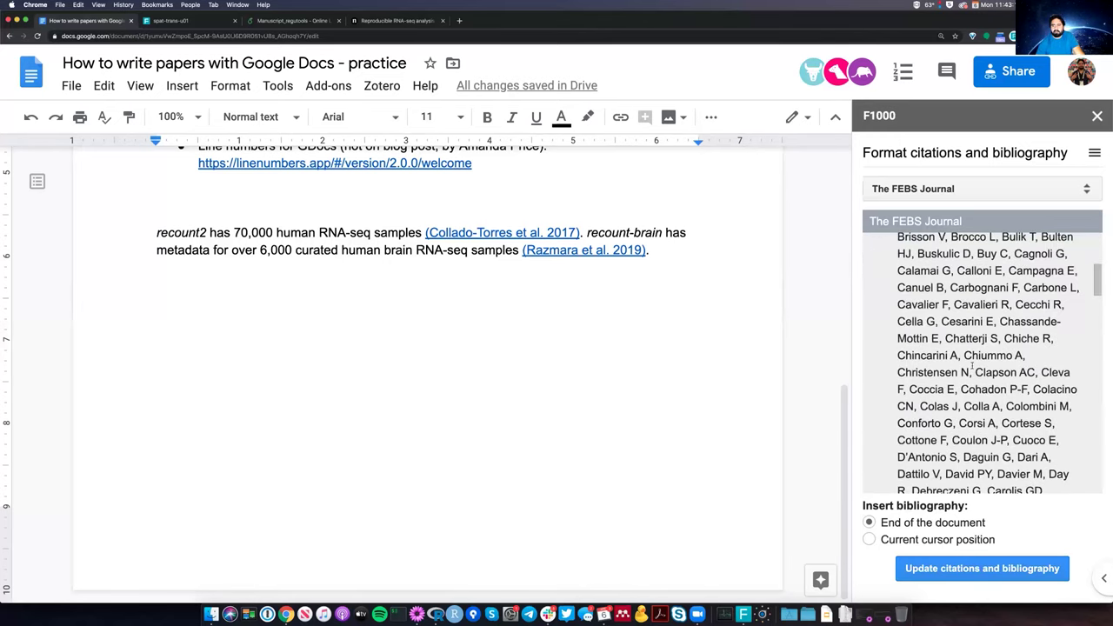
pyautogui.scroll(-3, 972, 370)
pyautogui.scroll(-5, 976, 358)
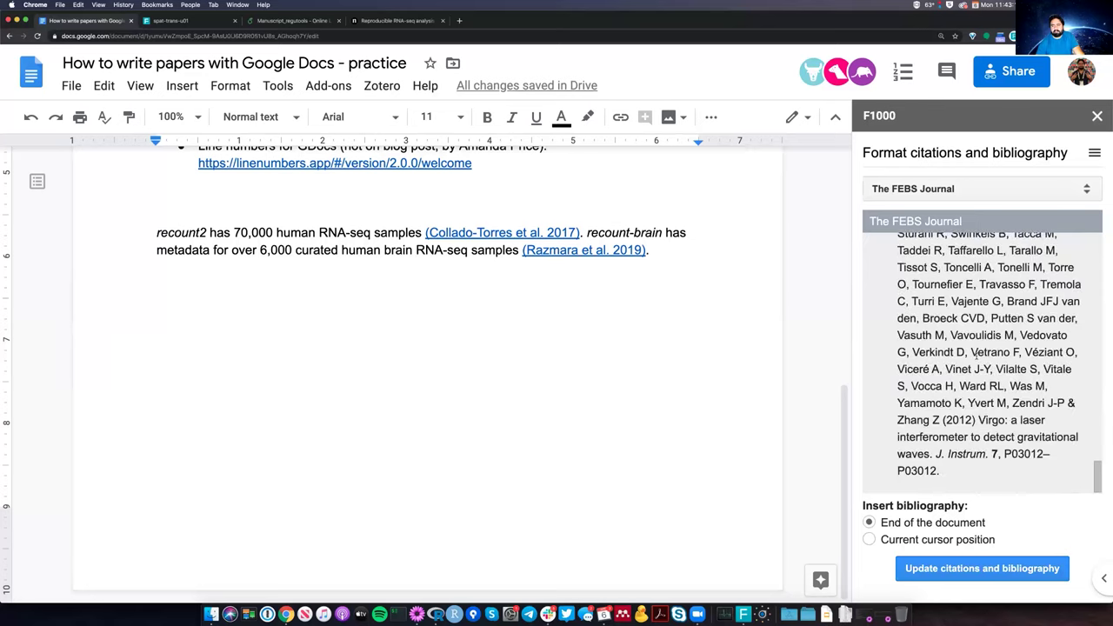
pyautogui.scroll(3, 965, 354)
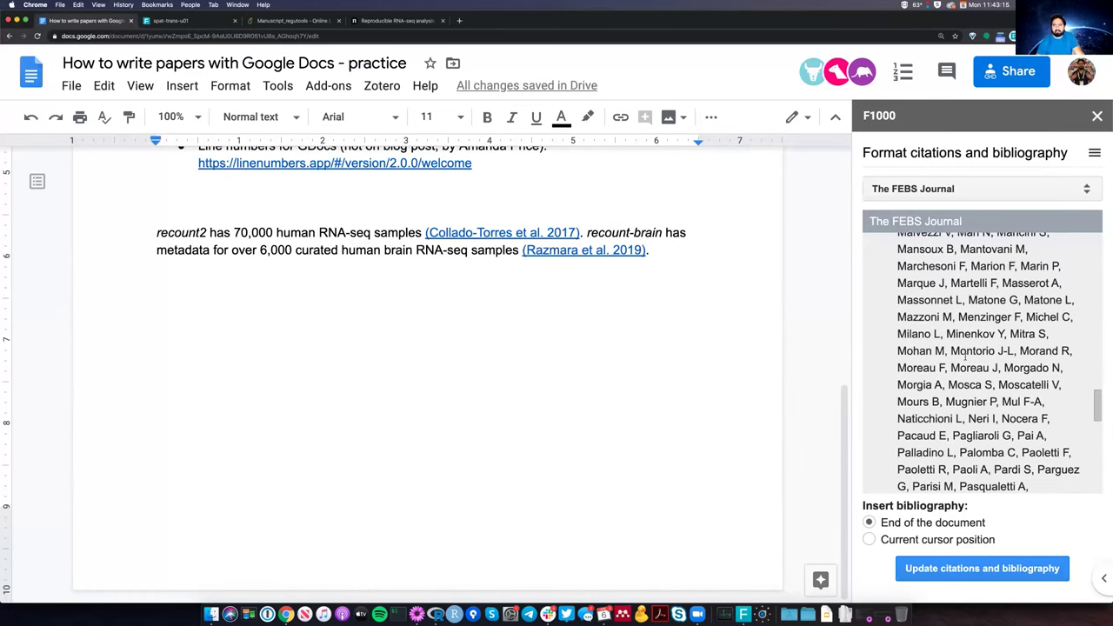
pyautogui.scroll(5, 965, 356)
pyautogui.scroll(5, 876, 259)
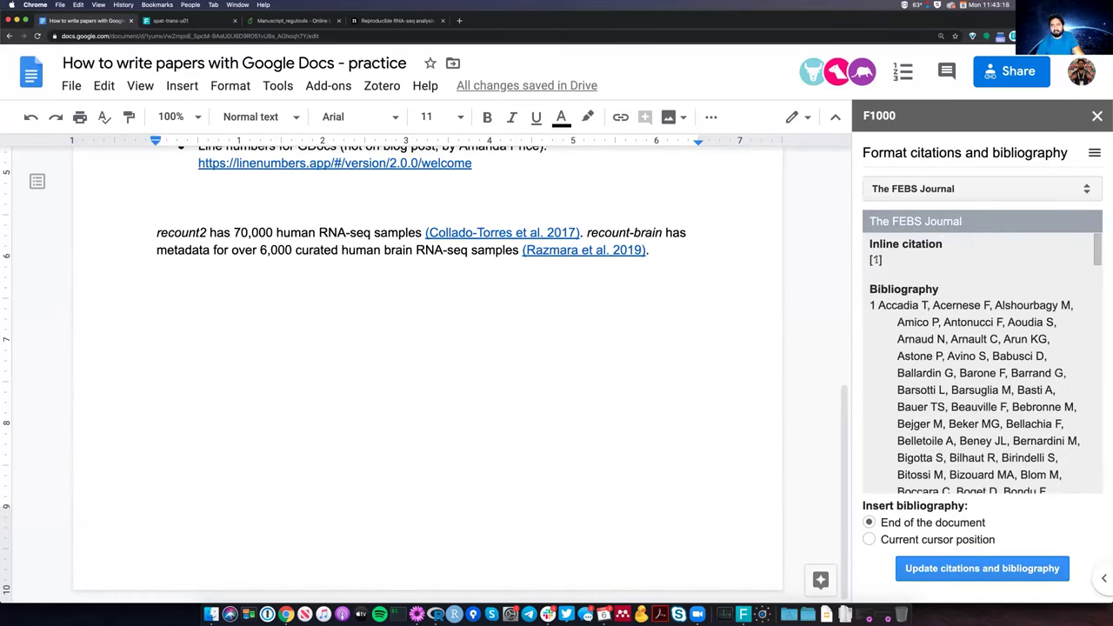
pyautogui.click(929, 190)
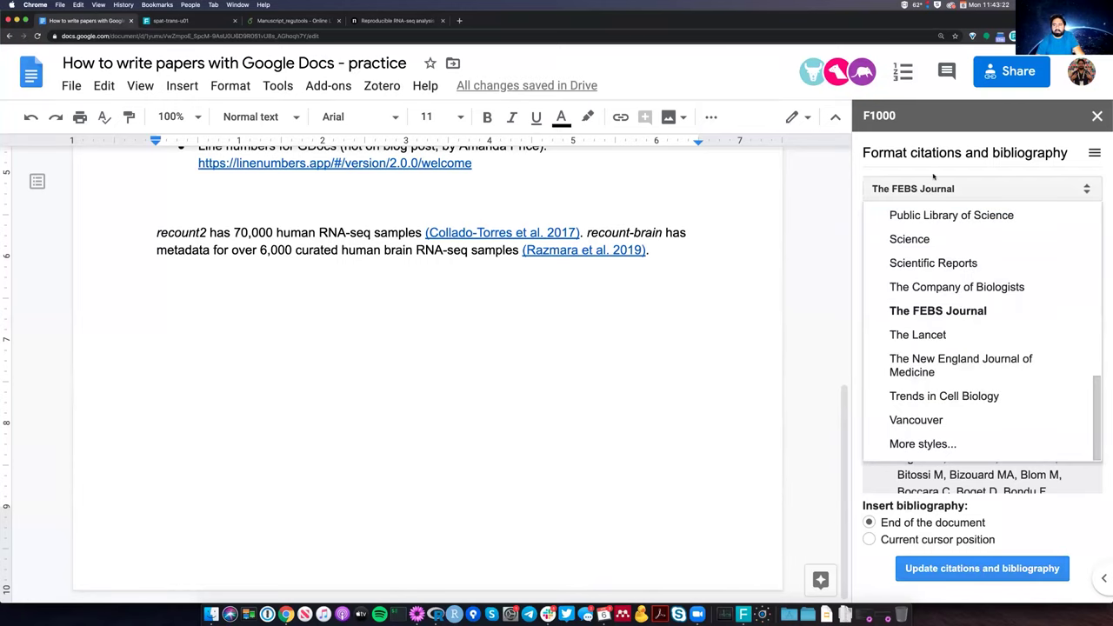
pyautogui.click(923, 189)
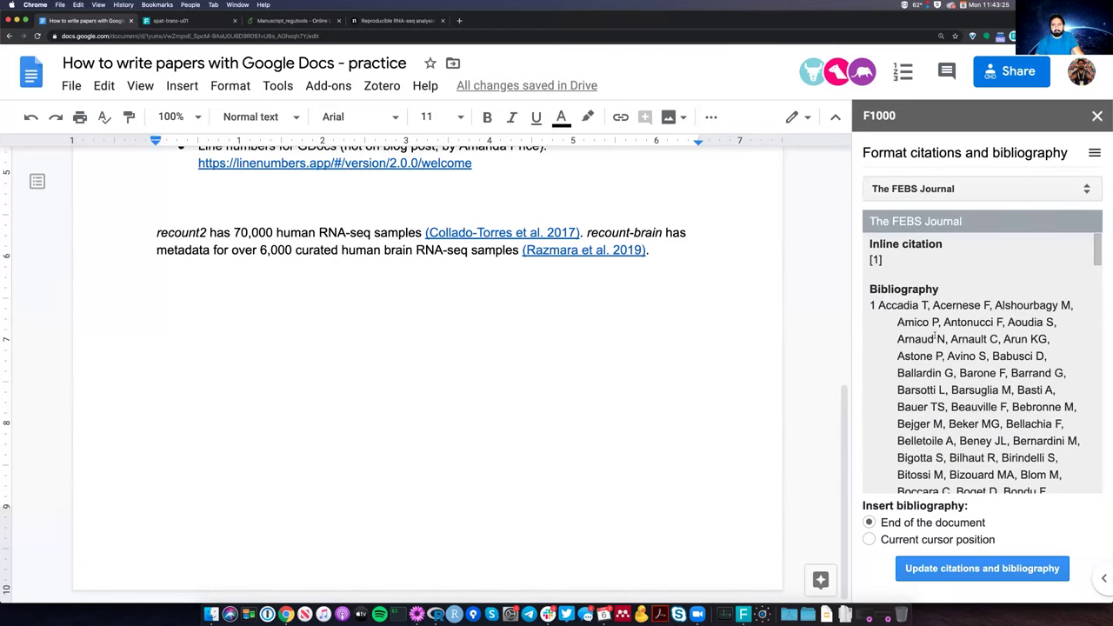
pyautogui.scroll(-5, 939, 337)
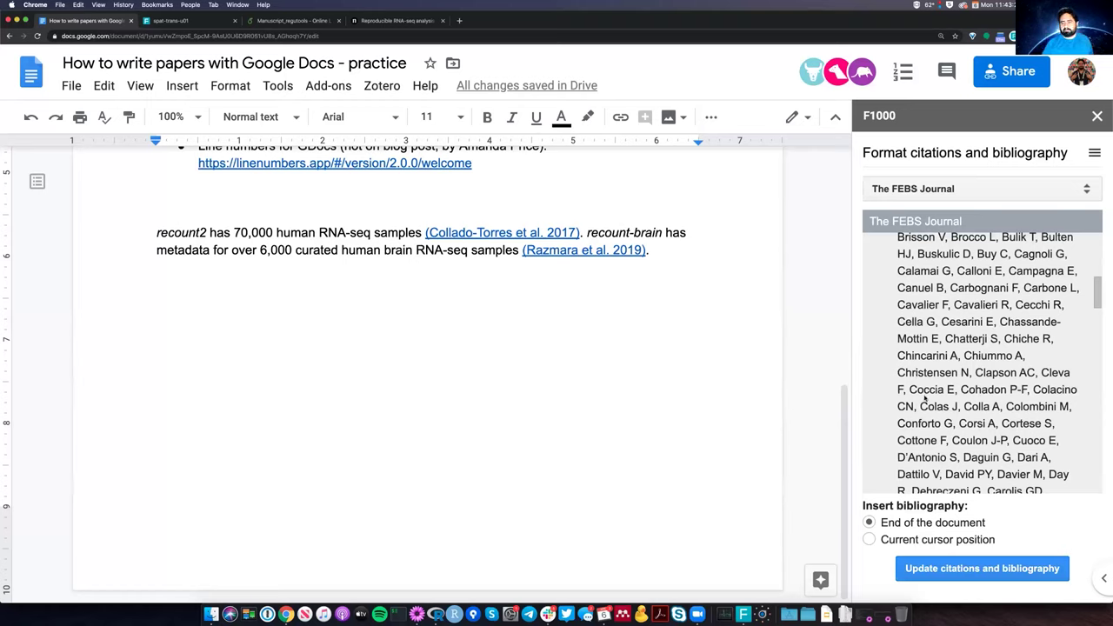
pyautogui.scroll(-1, 921, 398)
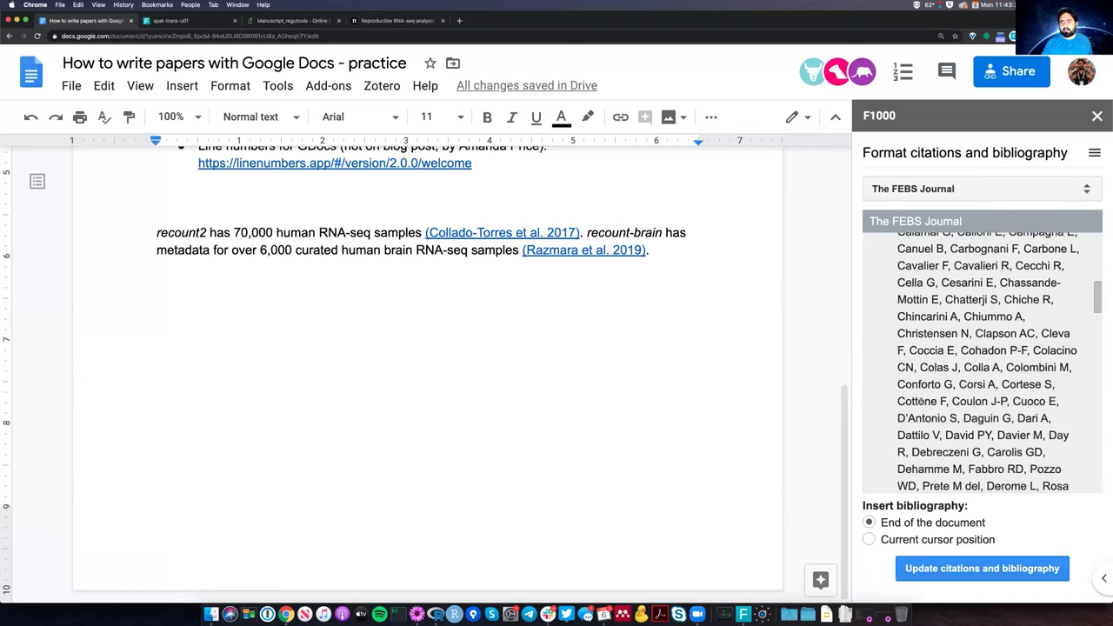
pyautogui.scroll(-1, 919, 400)
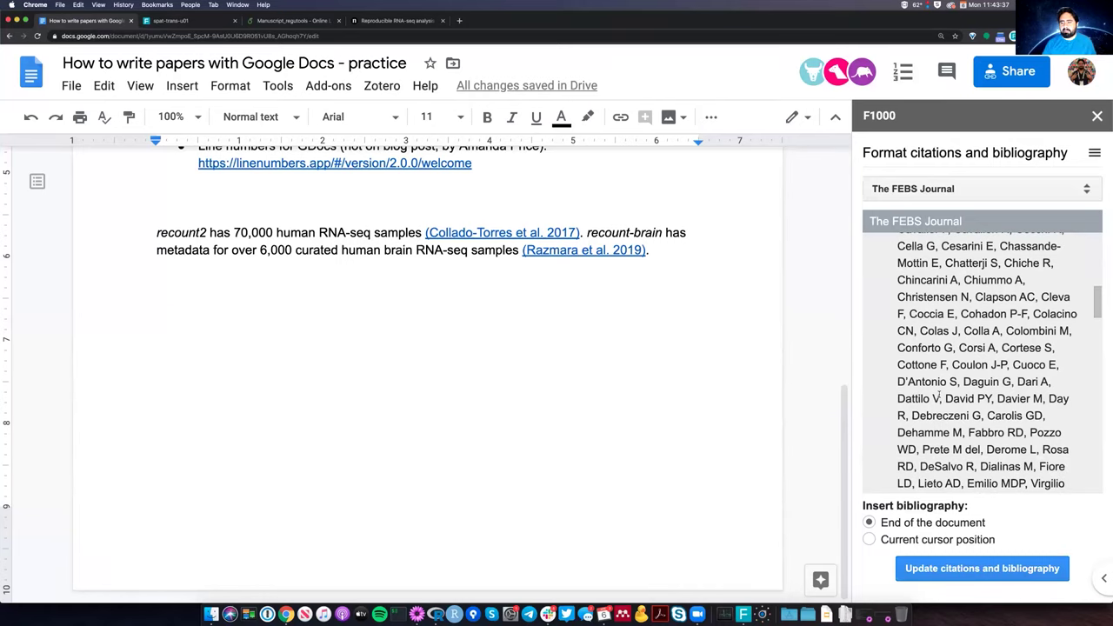
pyautogui.scroll(-3, 938, 397)
pyautogui.scroll(-5, 935, 383)
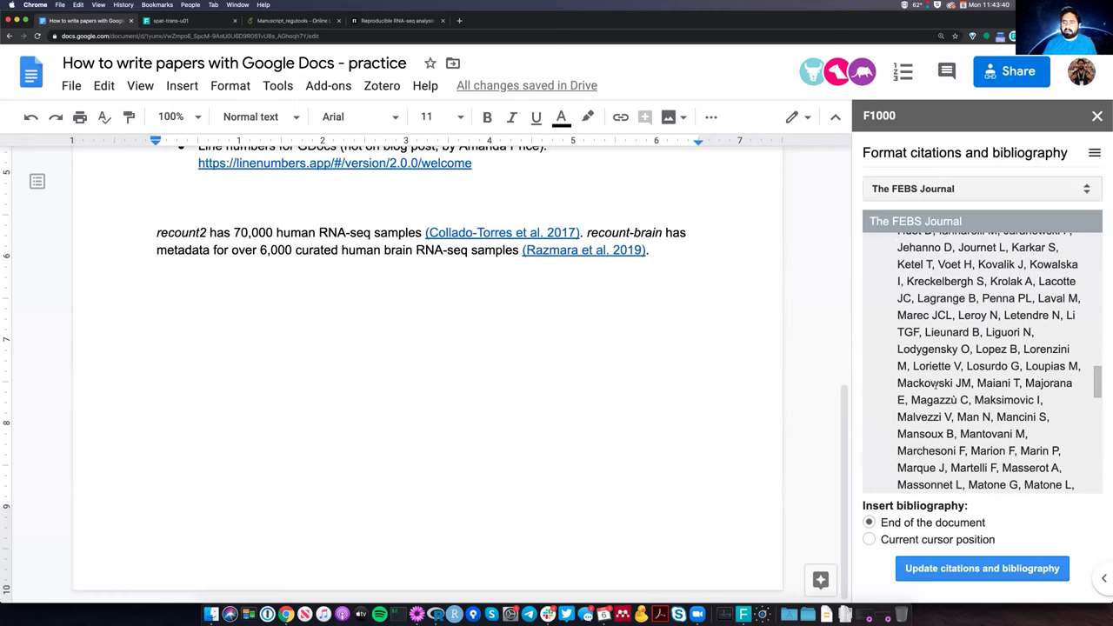
pyautogui.scroll(-5, 936, 383)
pyautogui.scroll(-5, 938, 383)
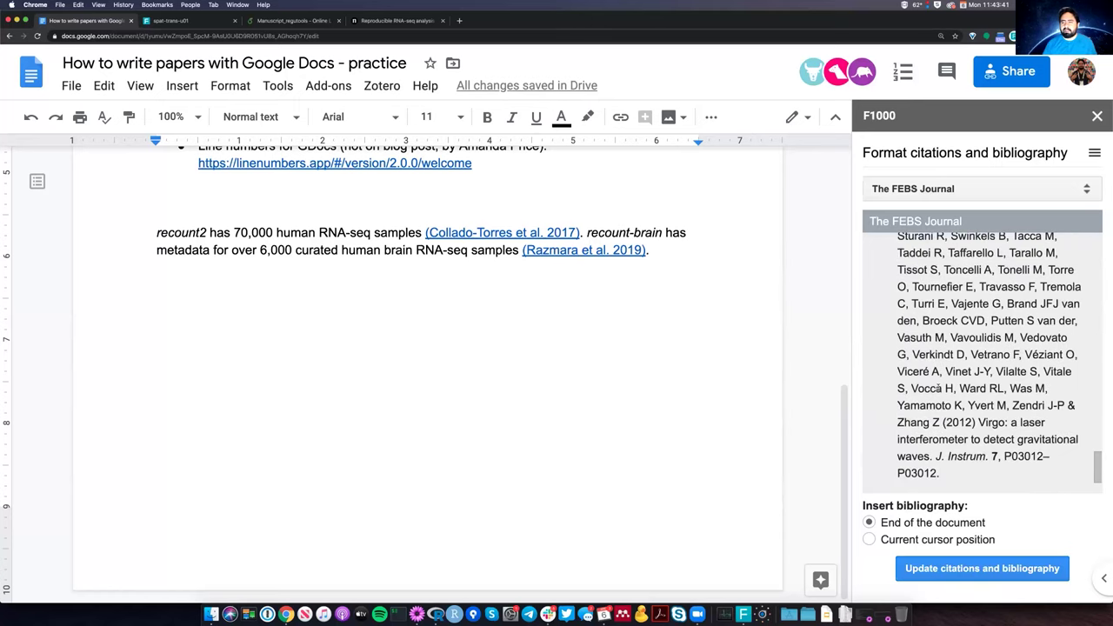
pyautogui.scroll(2, 922, 190)
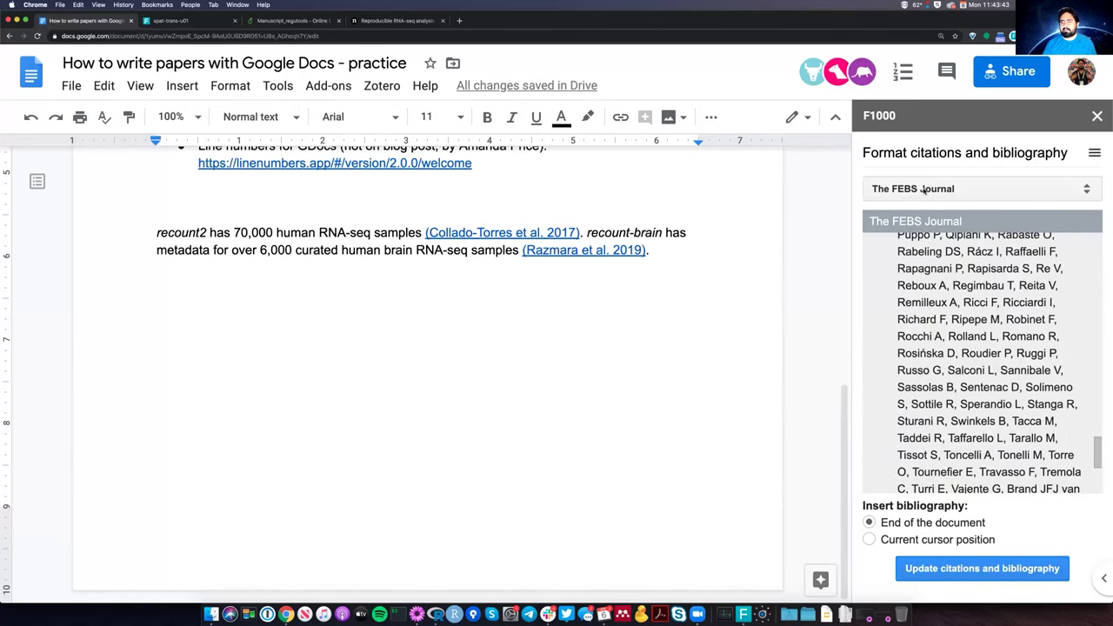
# Change the style for the citations and bibliography to Science.
pyautogui.click(923, 190)
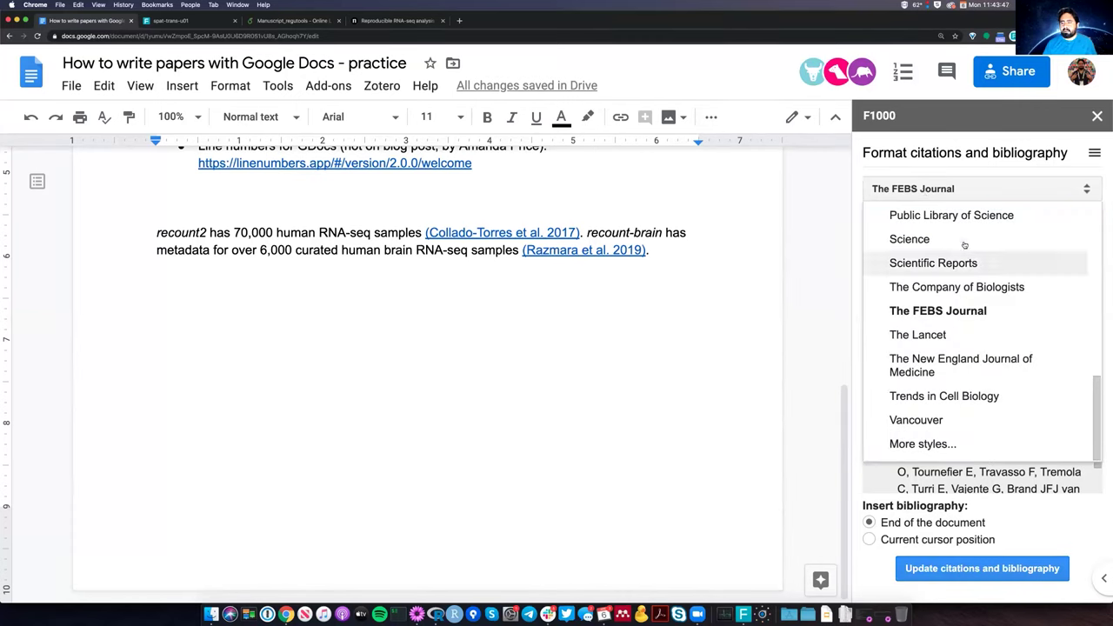
pyautogui.click(964, 287)
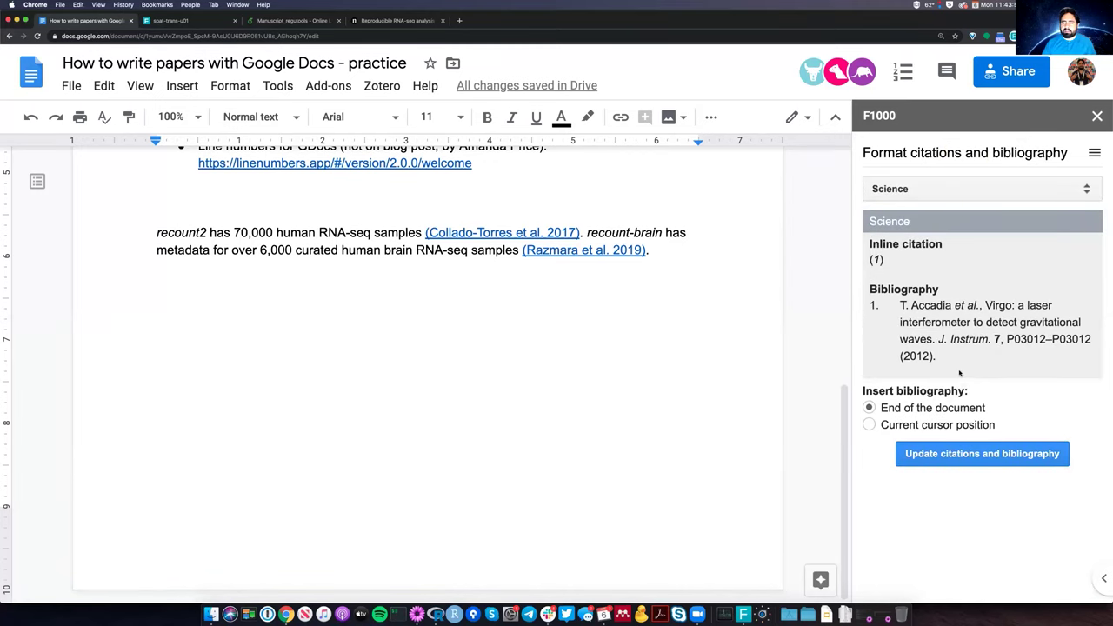
# Insert a page break below the recount-brain sentence and update the citations and bibliography, placing the bibliography at the end of the document.
pyautogui.doubleClick(272, 323)
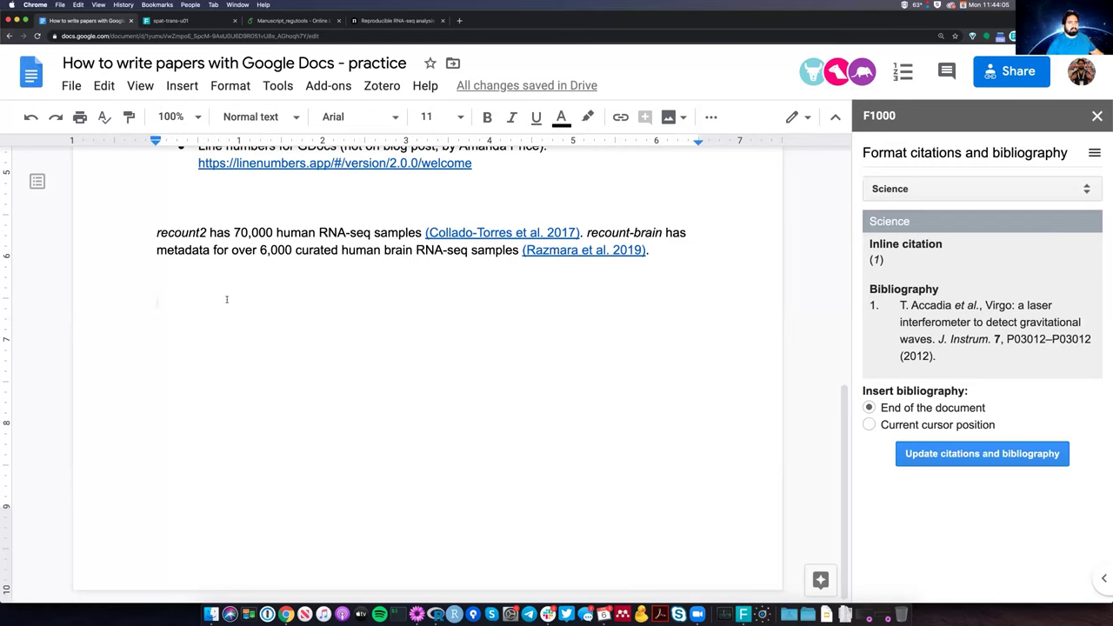
pyautogui.click(179, 86)
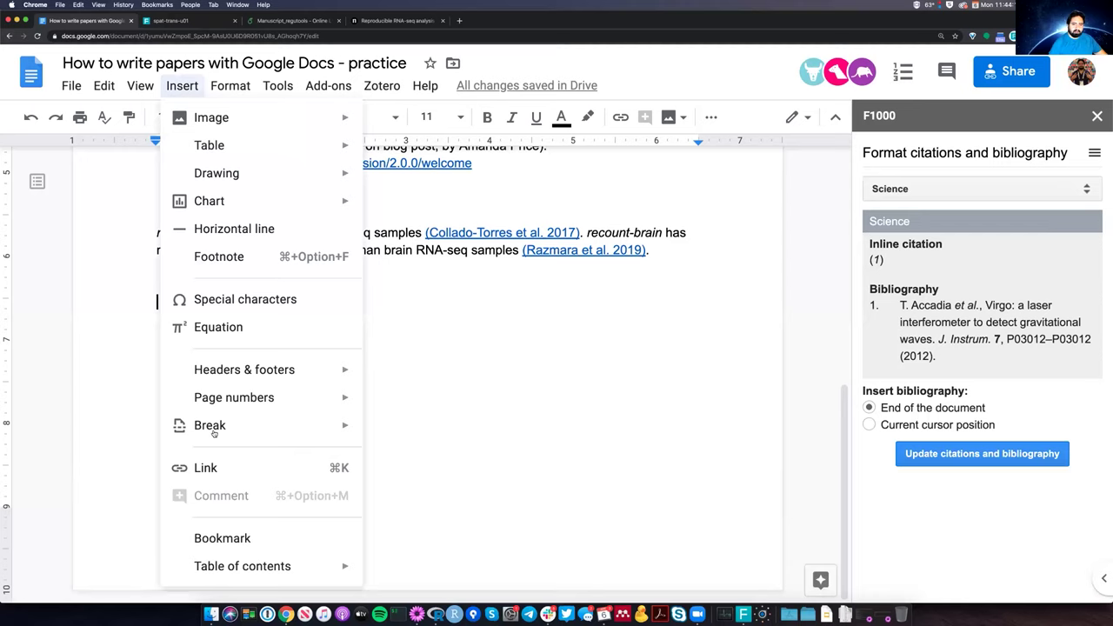
pyautogui.moveTo(261, 425)
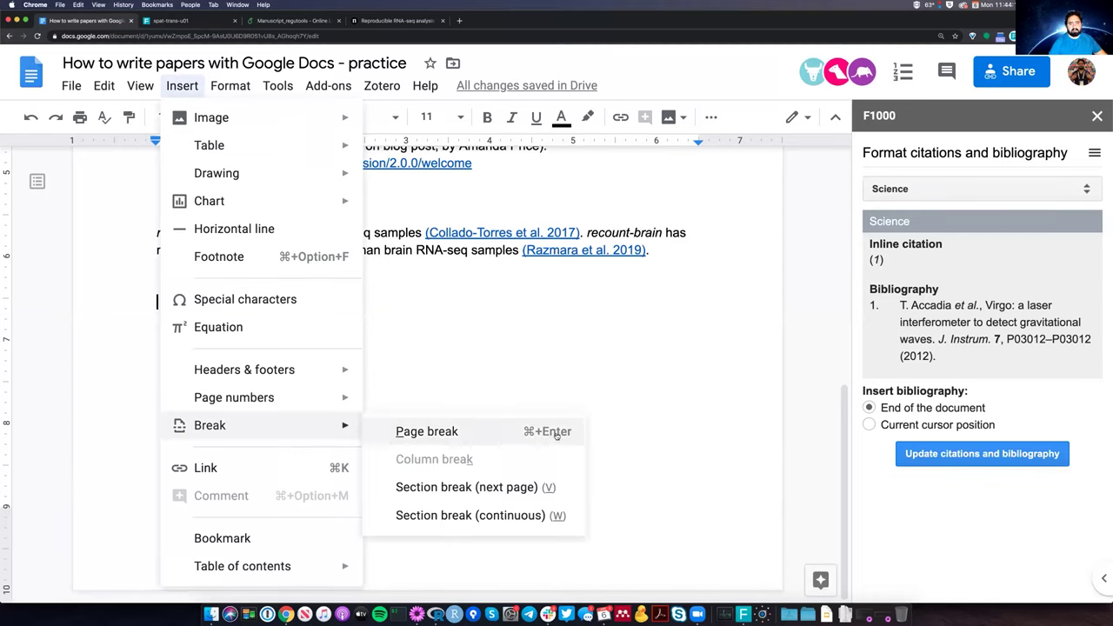
pyautogui.click(507, 425)
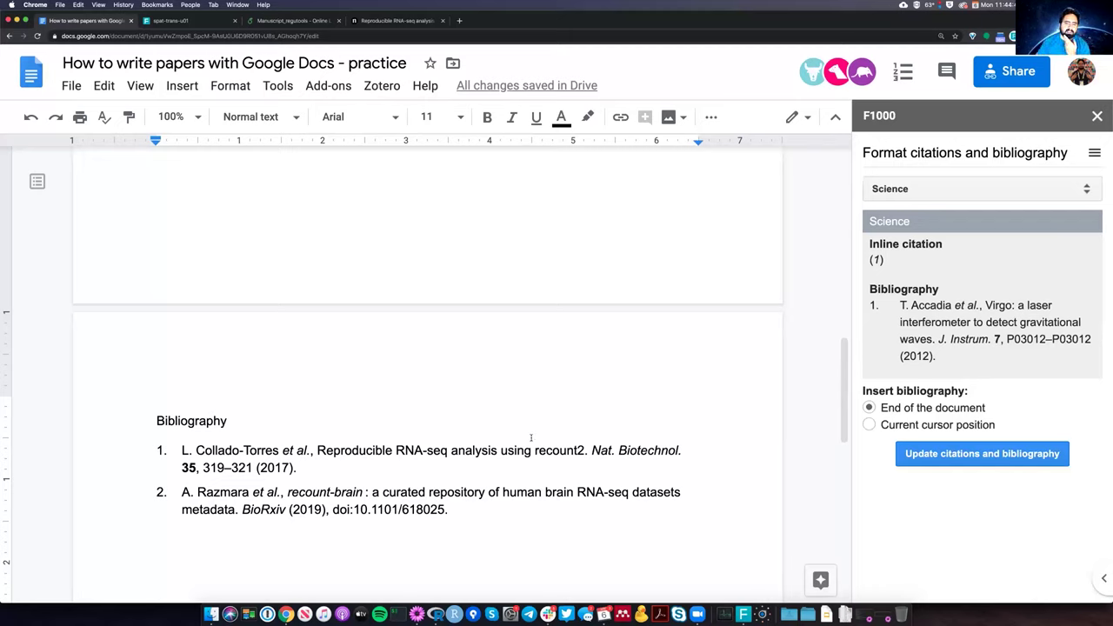
# Make the Bibliography heading bold and update the citations and bibliography again.
pyautogui.scroll(-3, 527, 400)
pyautogui.scroll(2, 450, 407)
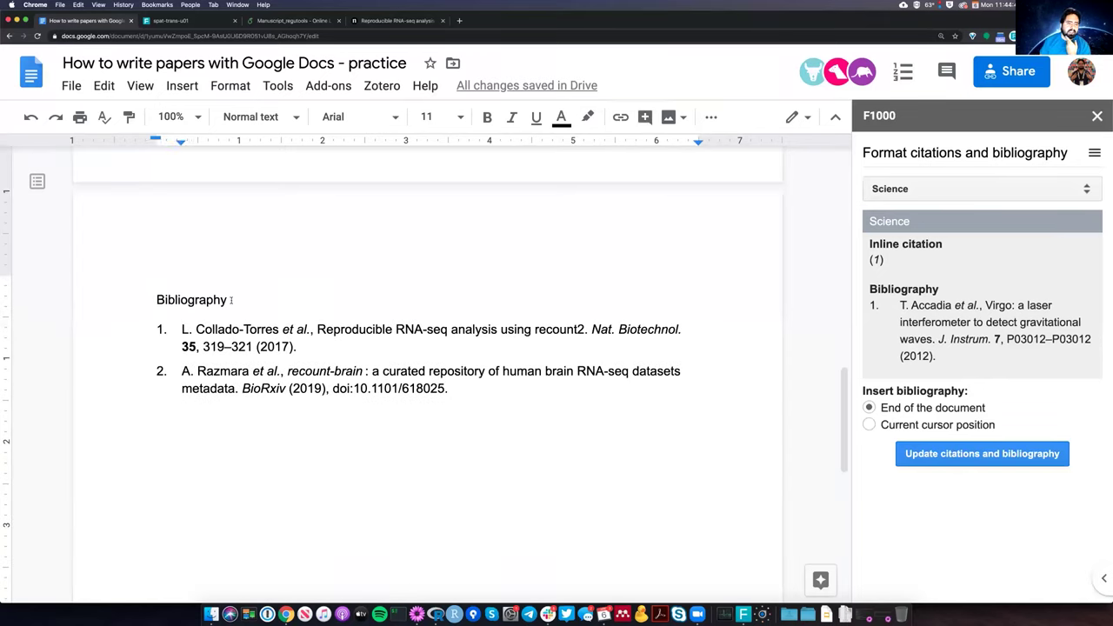
pyautogui.doubleClick(141, 299)
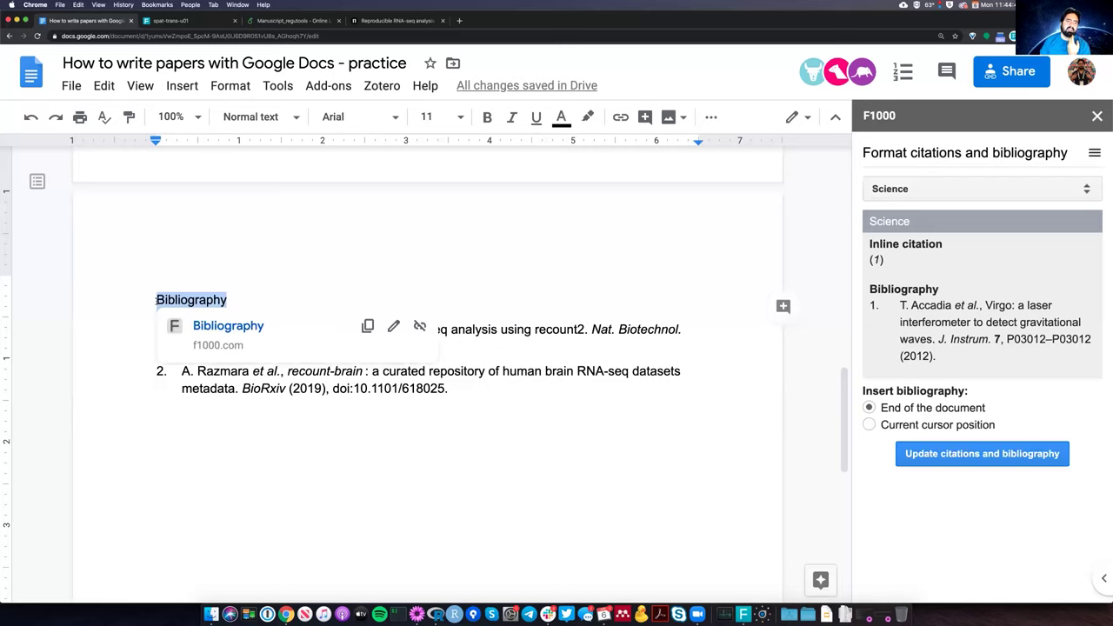
pyautogui.click(488, 121)
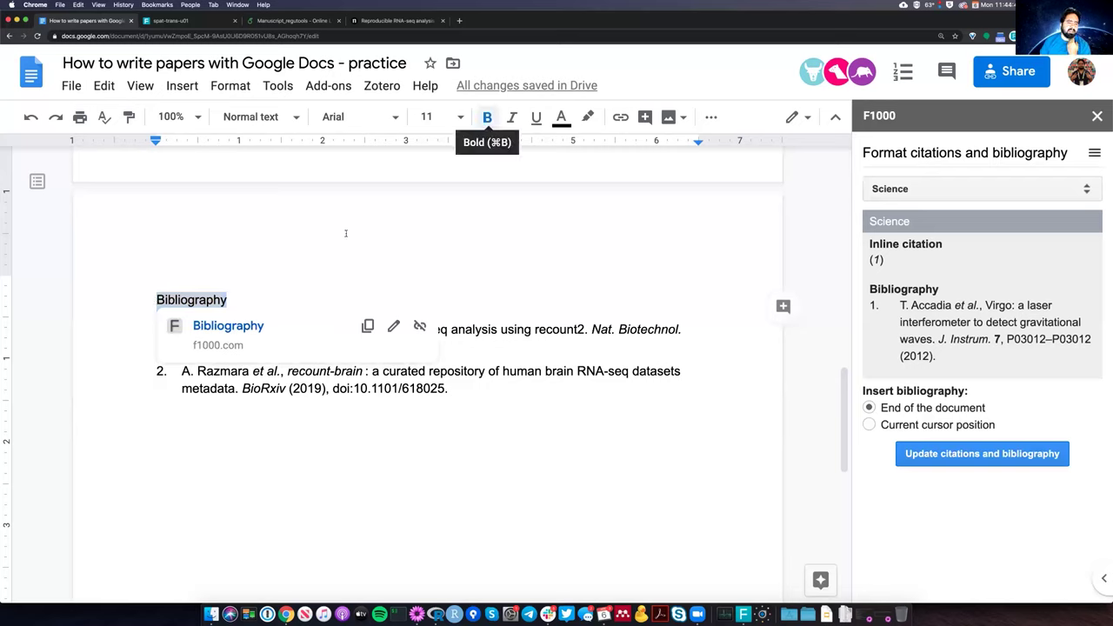
pyautogui.click(459, 282)
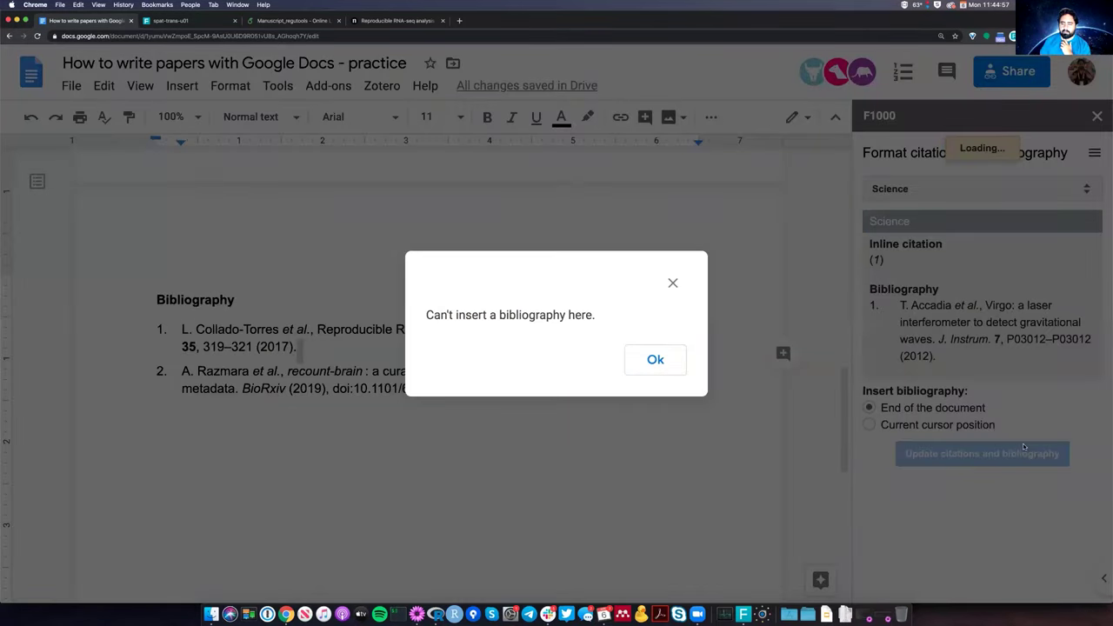
pyautogui.click(655, 359)
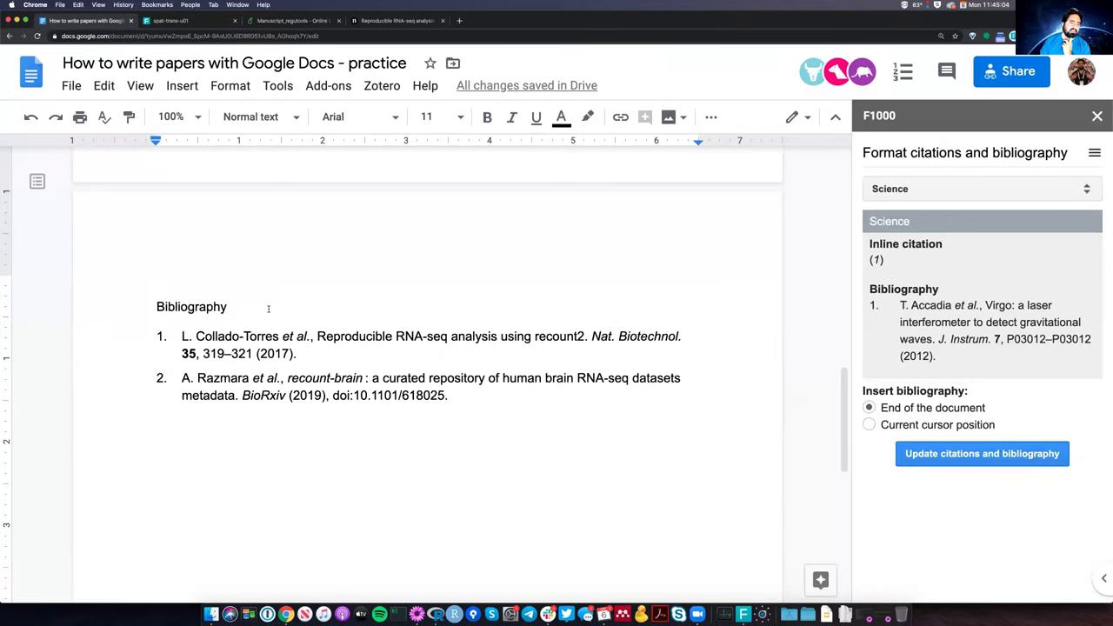
# Examine the regenerated Bibliography heading and reference list, and the numbered in-text citations on the preceding page.
pyautogui.doubleClick(227, 306)
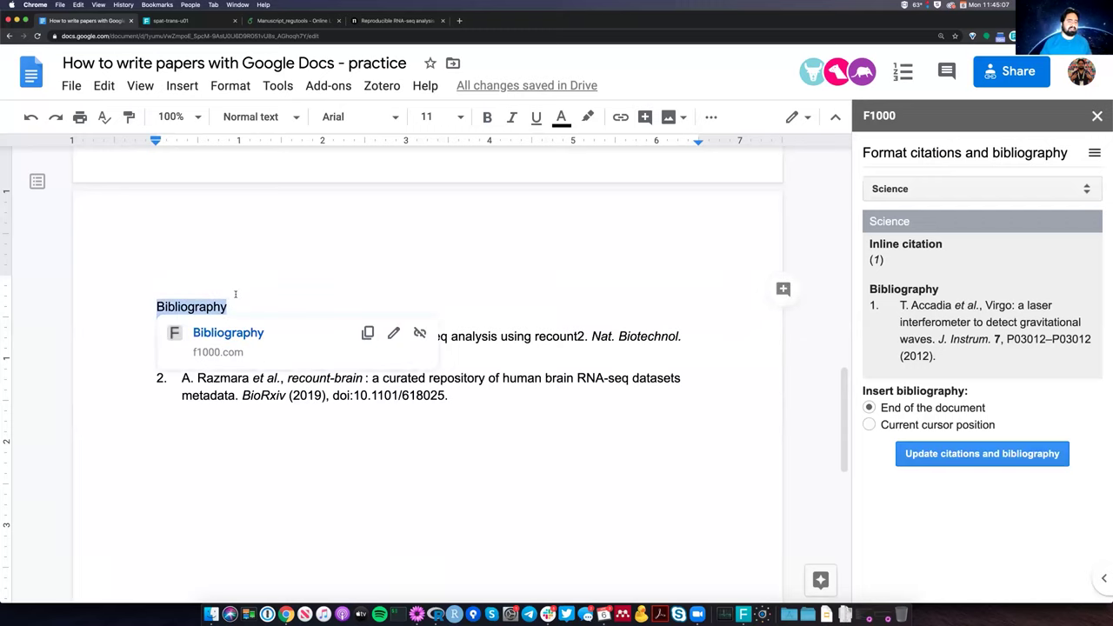
pyautogui.click(236, 274)
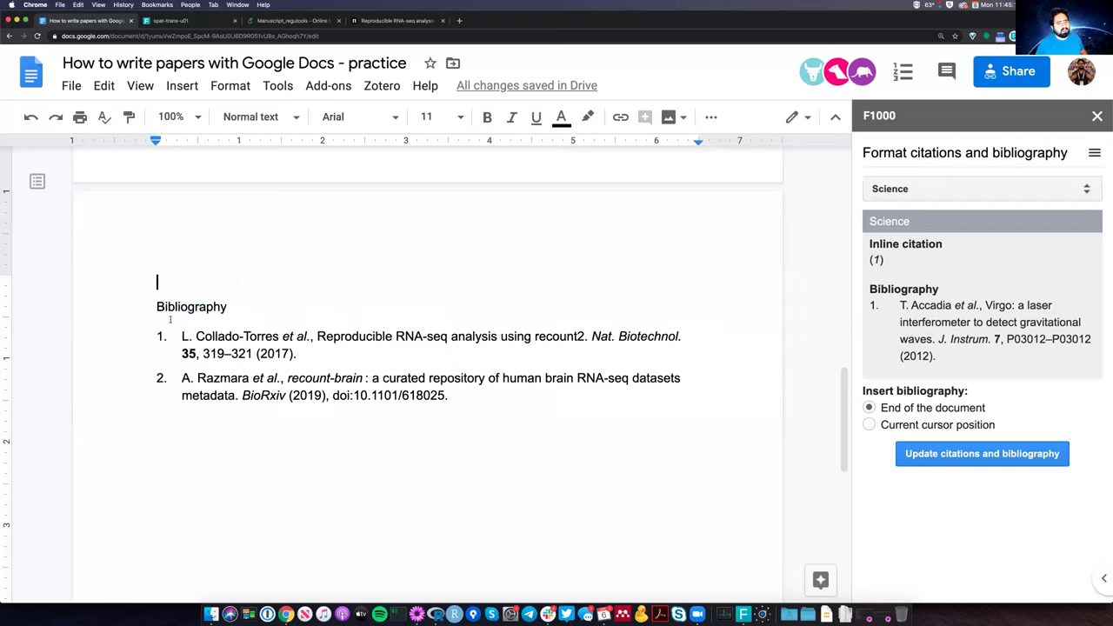
pyautogui.doubleClick(229, 308)
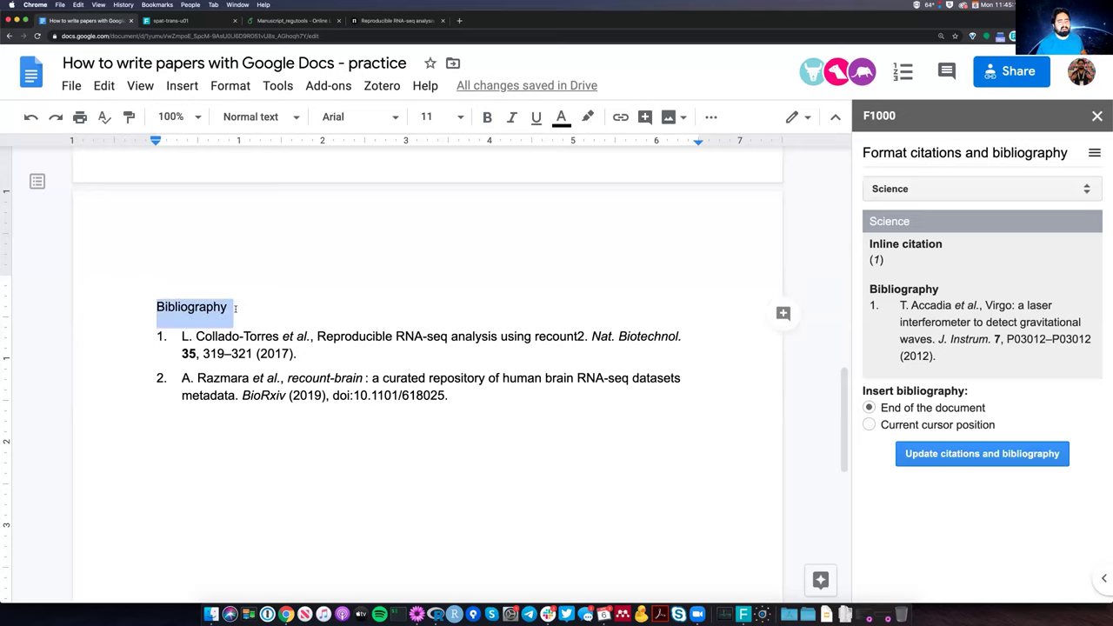
pyautogui.scroll(2, 274, 306)
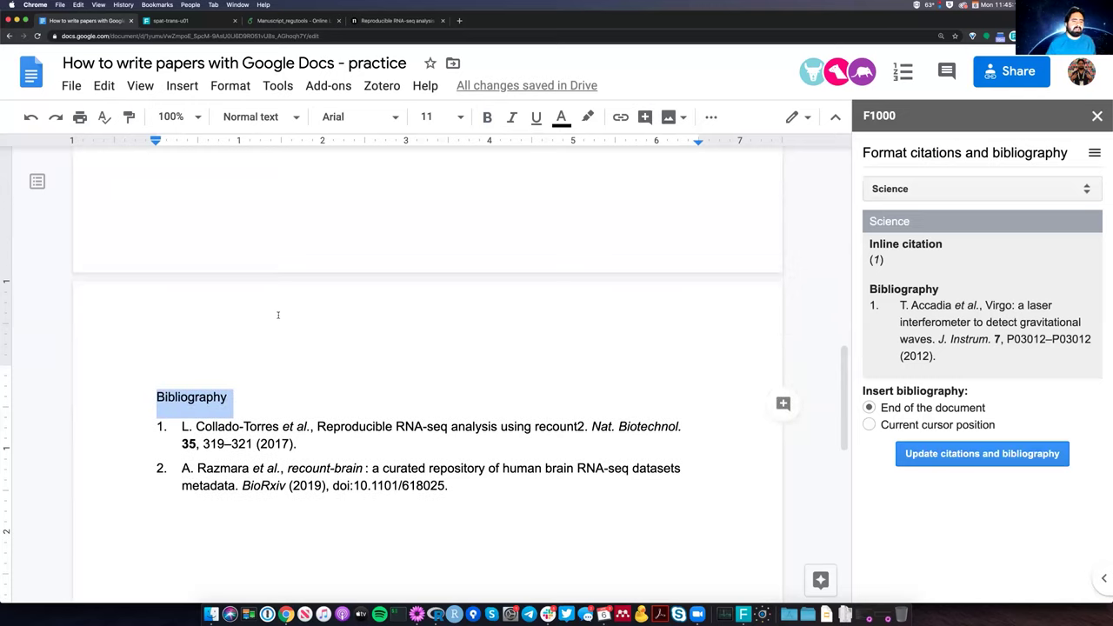
pyautogui.scroll(3, 276, 313)
pyautogui.scroll(-4, 325, 423)
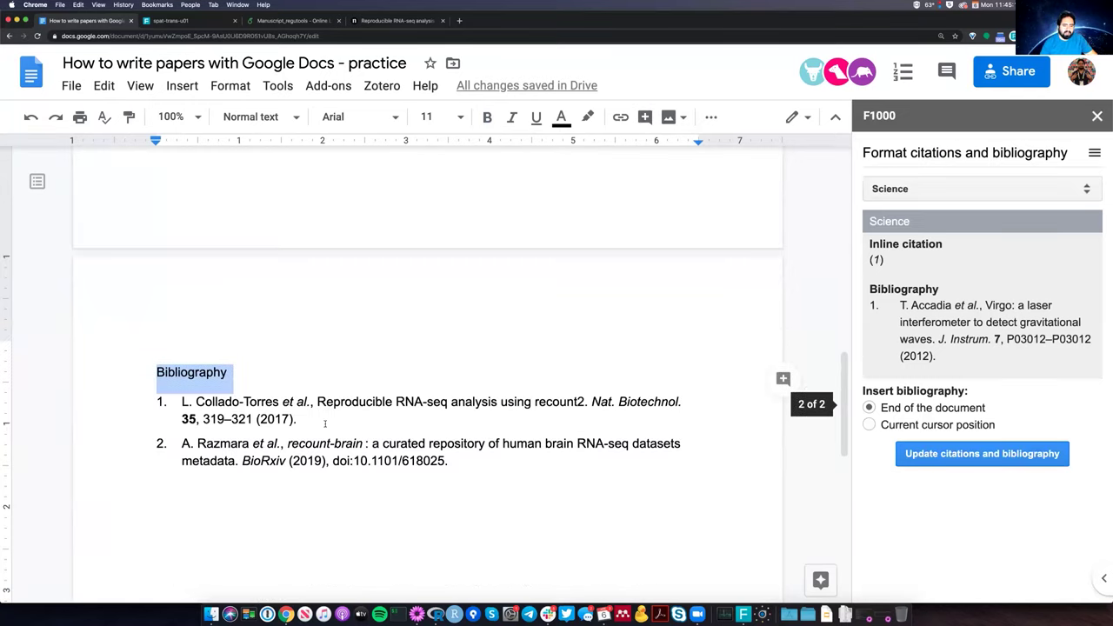
pyautogui.scroll(6, 428, 290)
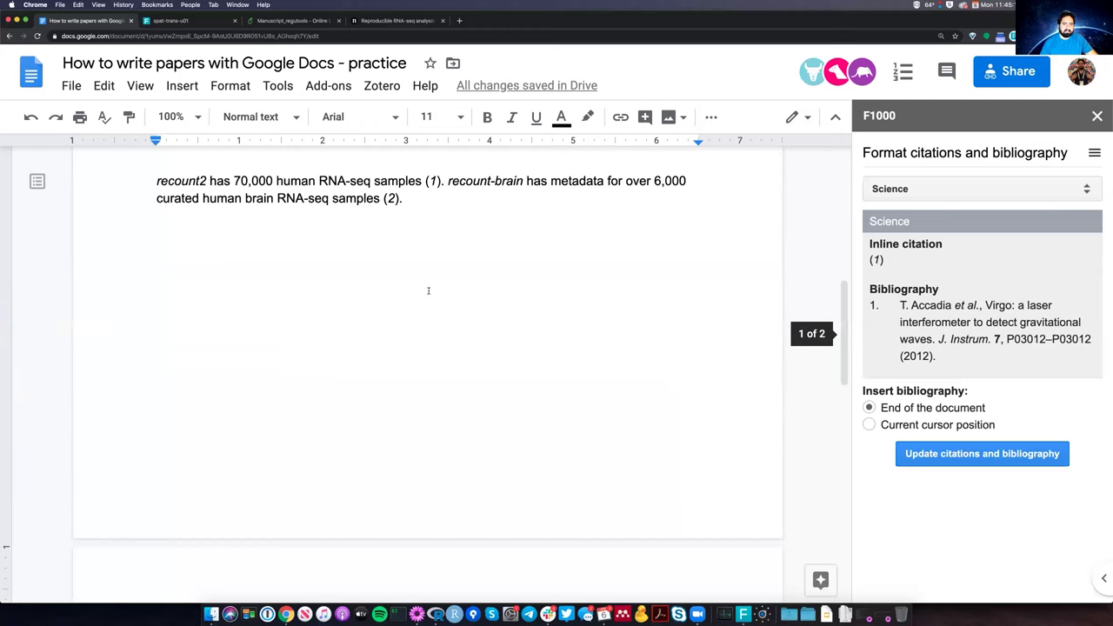
pyautogui.scroll(3, 473, 303)
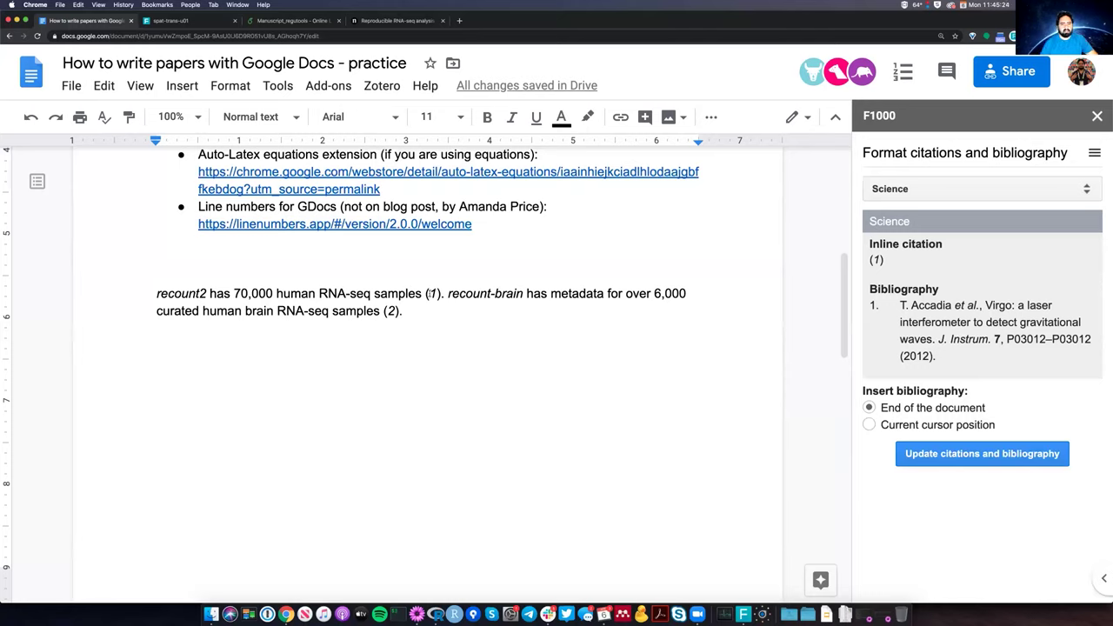
# Add the manually written text "recount2 (1)" after the recount-brain sentence, starting with a lowercase r.
pyautogui.click(427, 293)
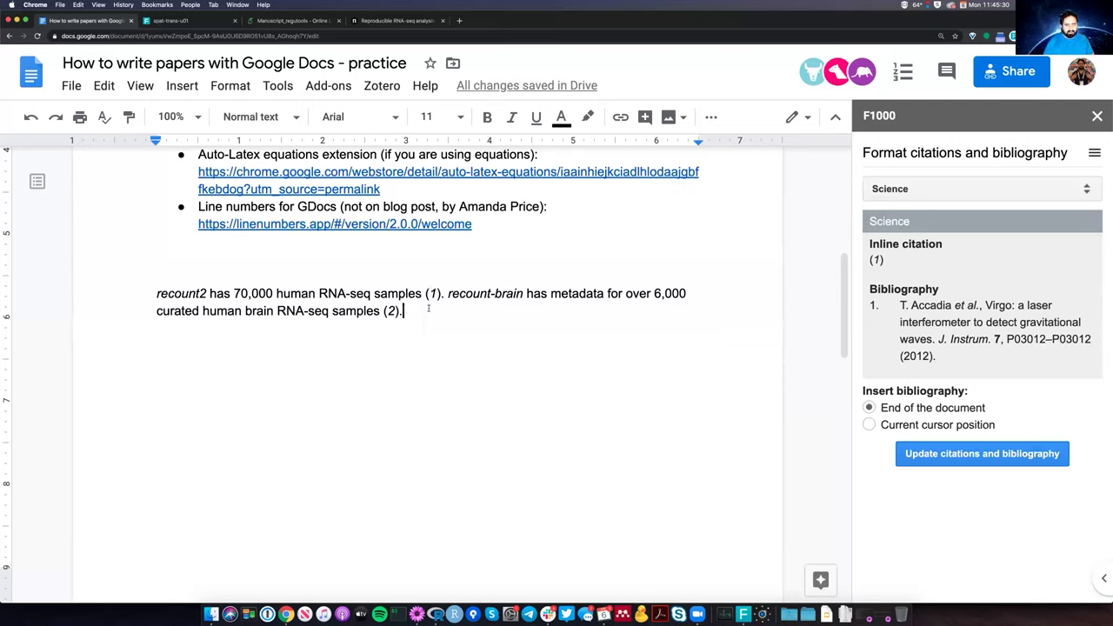
pyautogui.write('(1')
pyautogui.press('BackSpace')
pyautogui.press('BackSpace')
pyautogui.write('recount2')
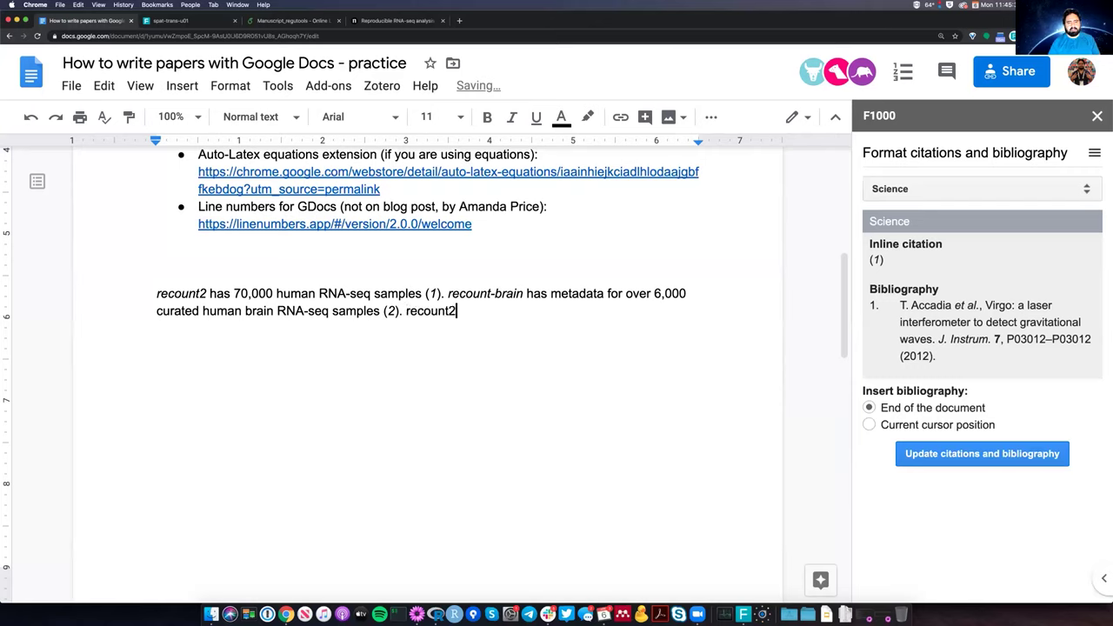
pyautogui.write('(1)')
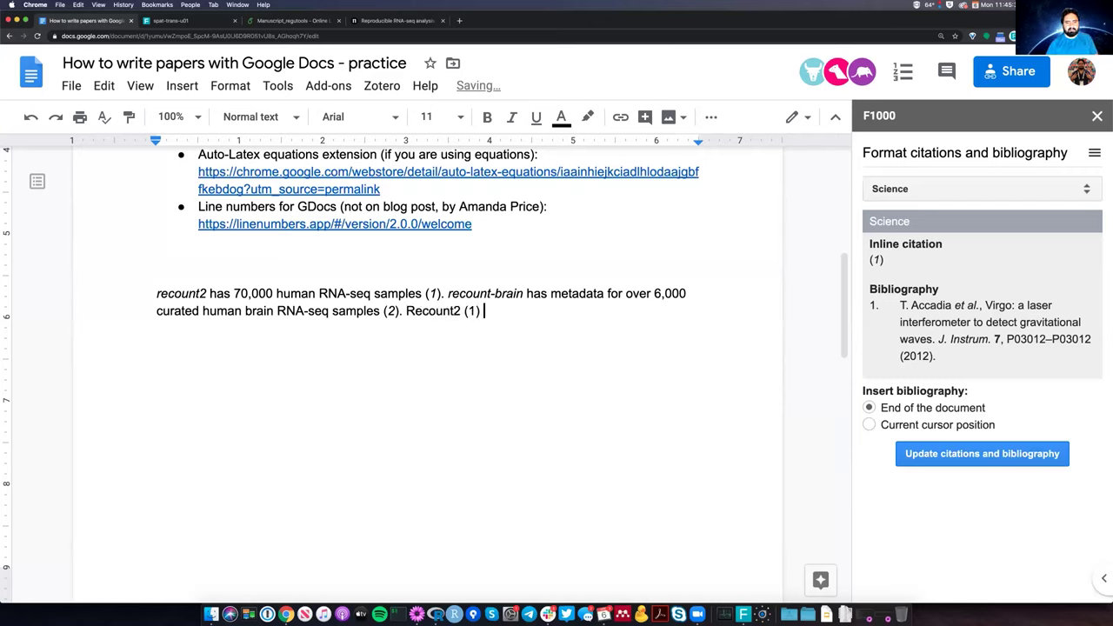
pyautogui.click(416, 311)
pyautogui.press('BackSpace')
pyautogui.write('r')
# Italicize the manually written "(1)" after recount2 at the paragraph's end.
pyautogui.moveTo(460, 300); pyautogui.dragTo(479, 301)
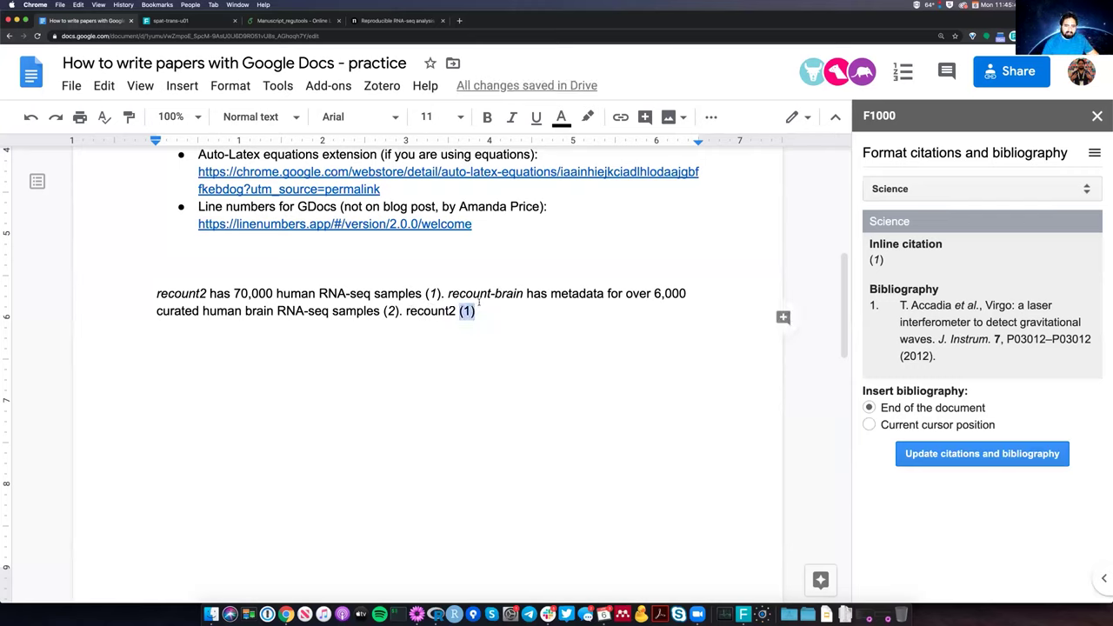
pyautogui.hotkey('ctrl', 'i')
pyautogui.press('Right')
pyautogui.press('Return')
# Compare the F1000 link behind the first sentence's citation with the manually written "(1)" at the paragraph's end.
pyautogui.click(426, 292)
pyautogui.doubleClick(437, 293)
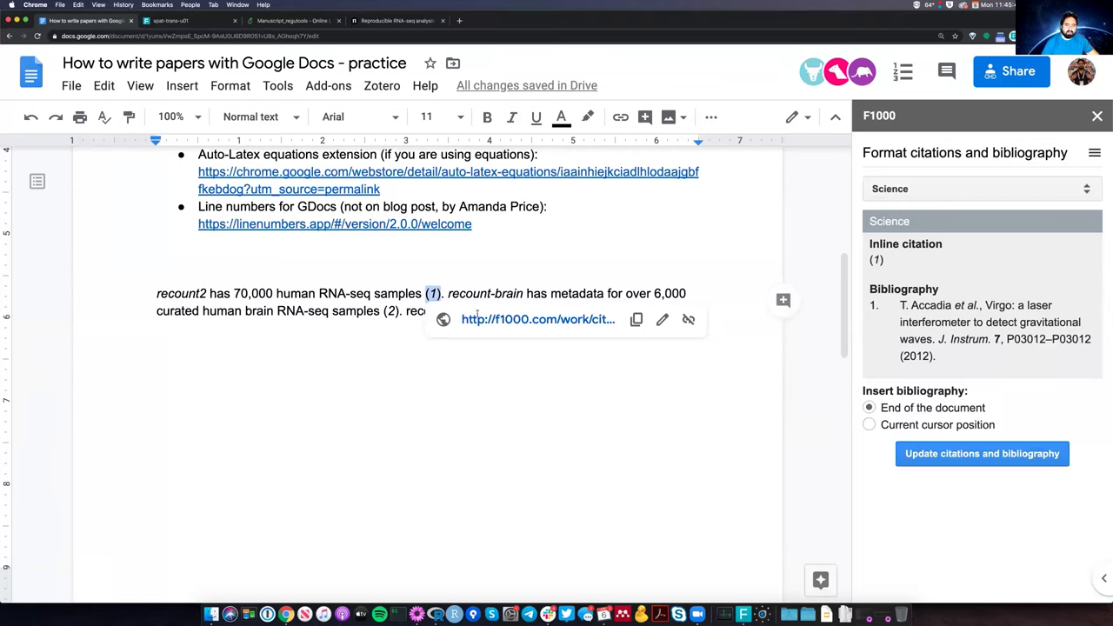
pyautogui.click(245, 363)
pyautogui.doubleClick(467, 310)
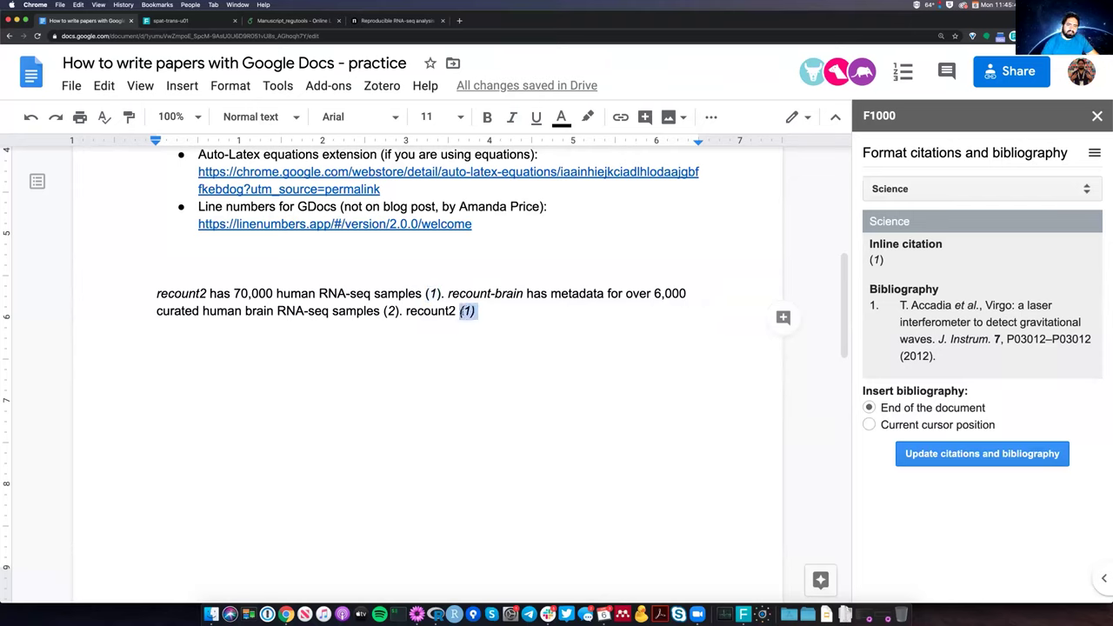
pyautogui.hotkey('shift', 'Left')
pyautogui.hotkey('shift', 'Left')
pyautogui.click(430, 294)
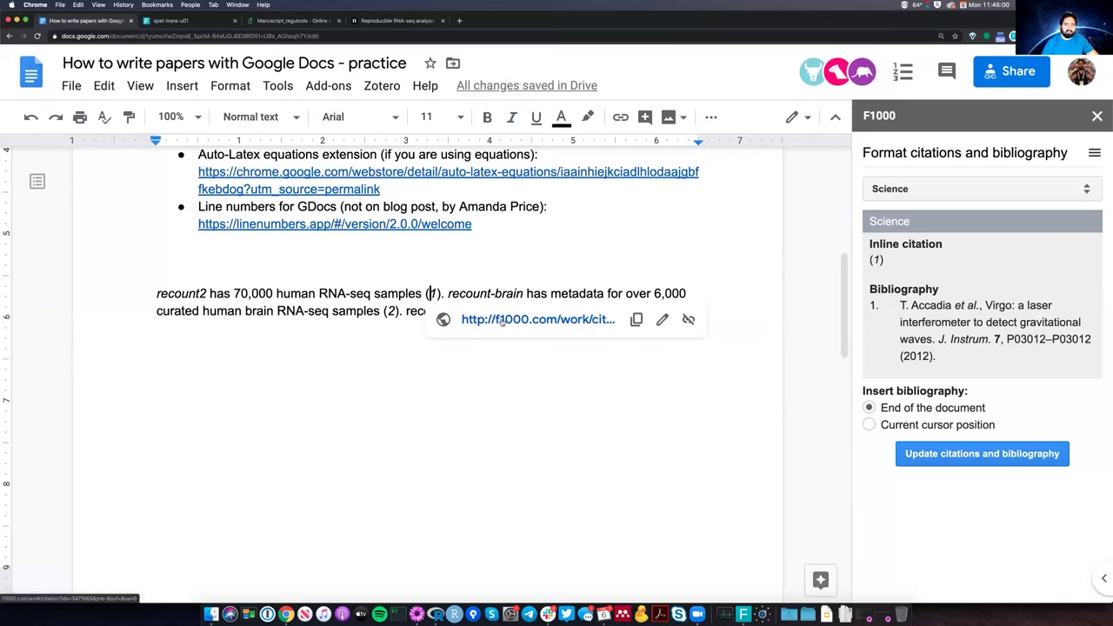
pyautogui.click(430, 294)
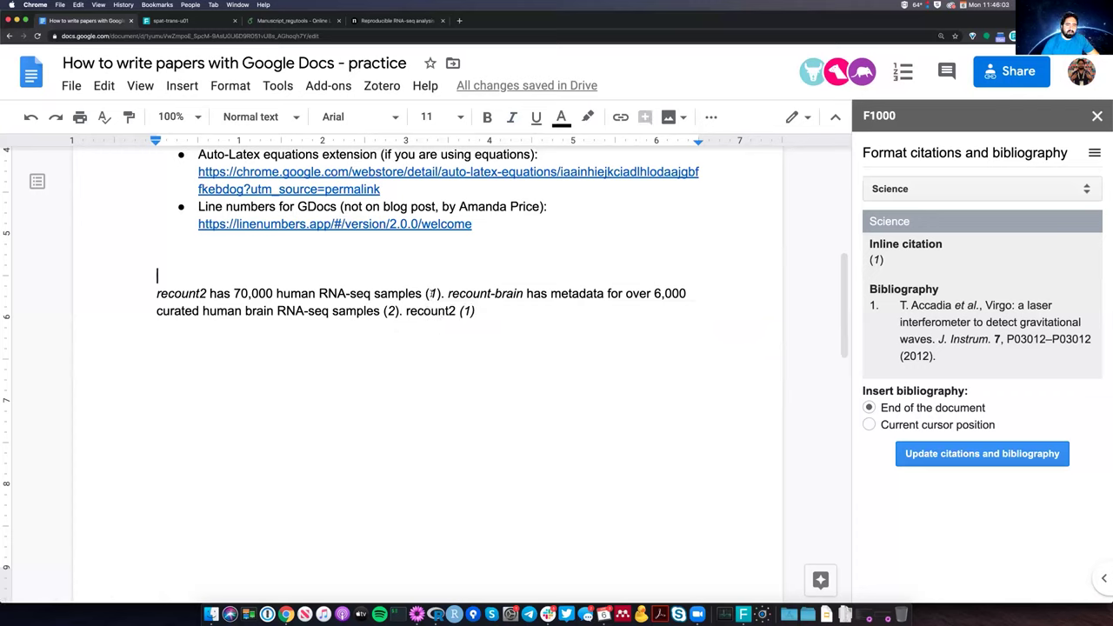
# Search the references for "recount workflow" and add the paper on accessing over 70,000 human RNA-seq samples with Bioconductor to the first recount2 citation.
pyautogui.click(429, 294)
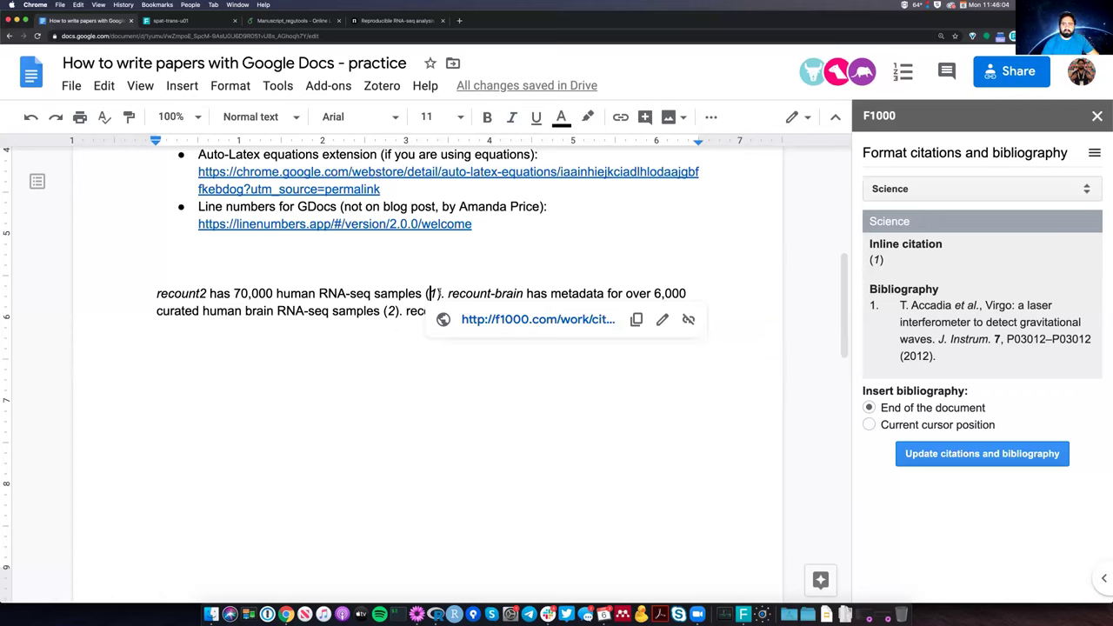
pyautogui.click(964, 184)
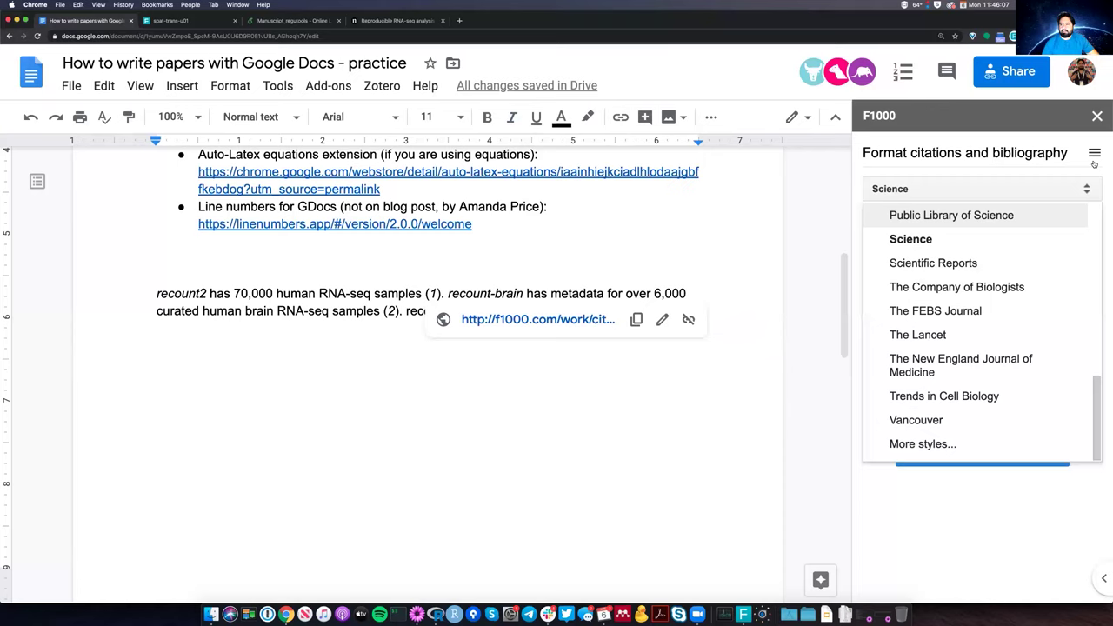
pyautogui.click(1093, 158)
pyautogui.click(925, 185)
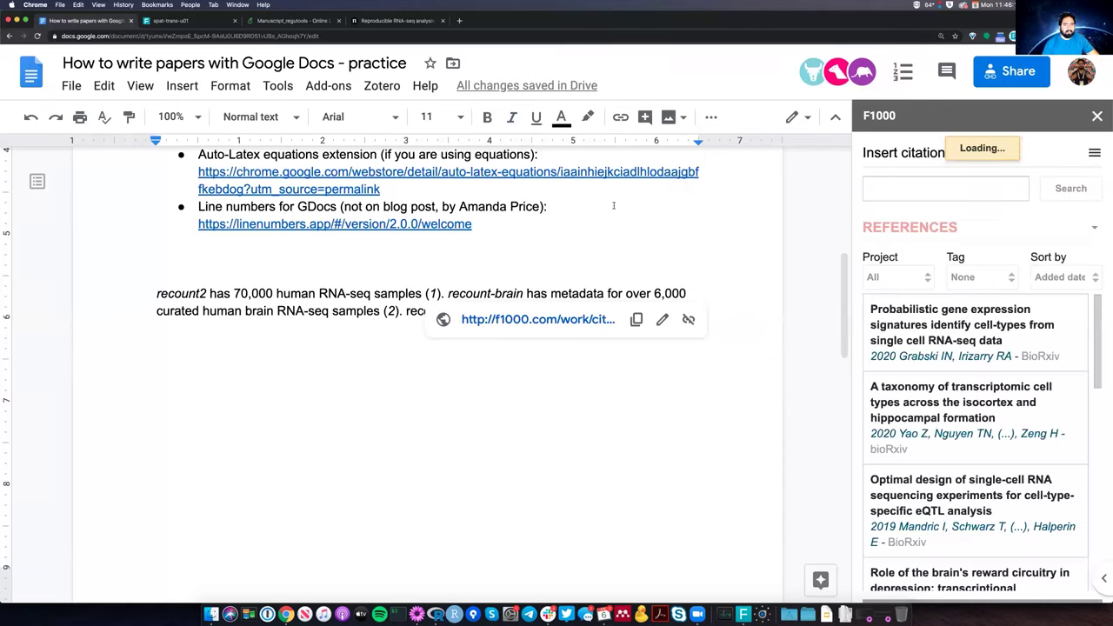
pyautogui.click(919, 191)
pyautogui.write('recount workflow')
pyautogui.press('Return')
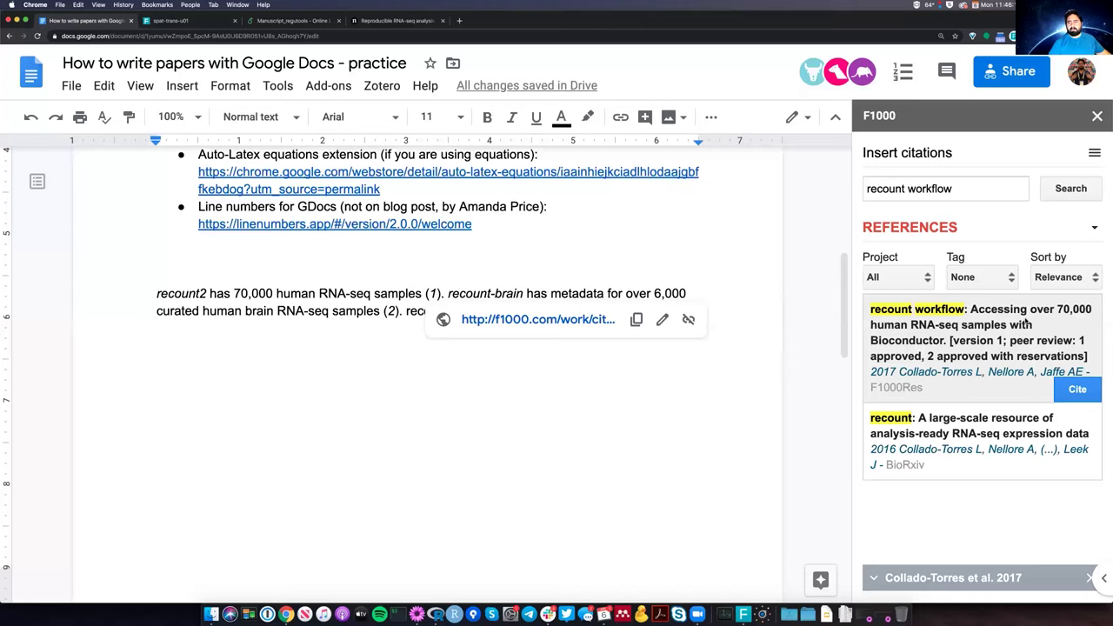
pyautogui.click(1071, 392)
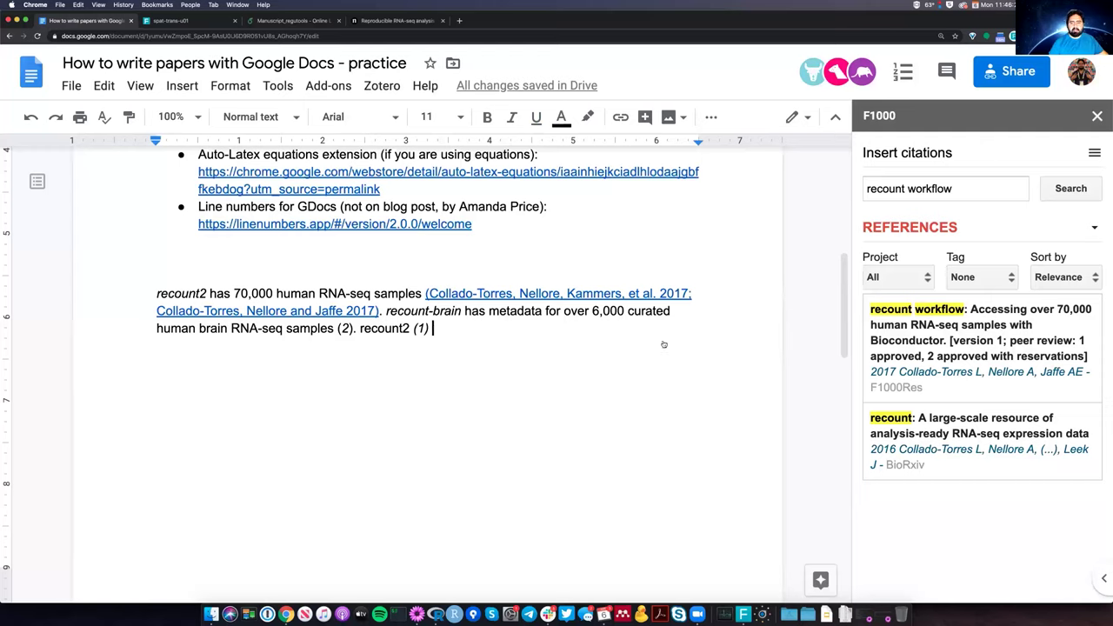
# Inspect the combined recount2 citation's link address, including its reference IDs and trailing parameters, and leave the link unedited.
pyautogui.press('Left')
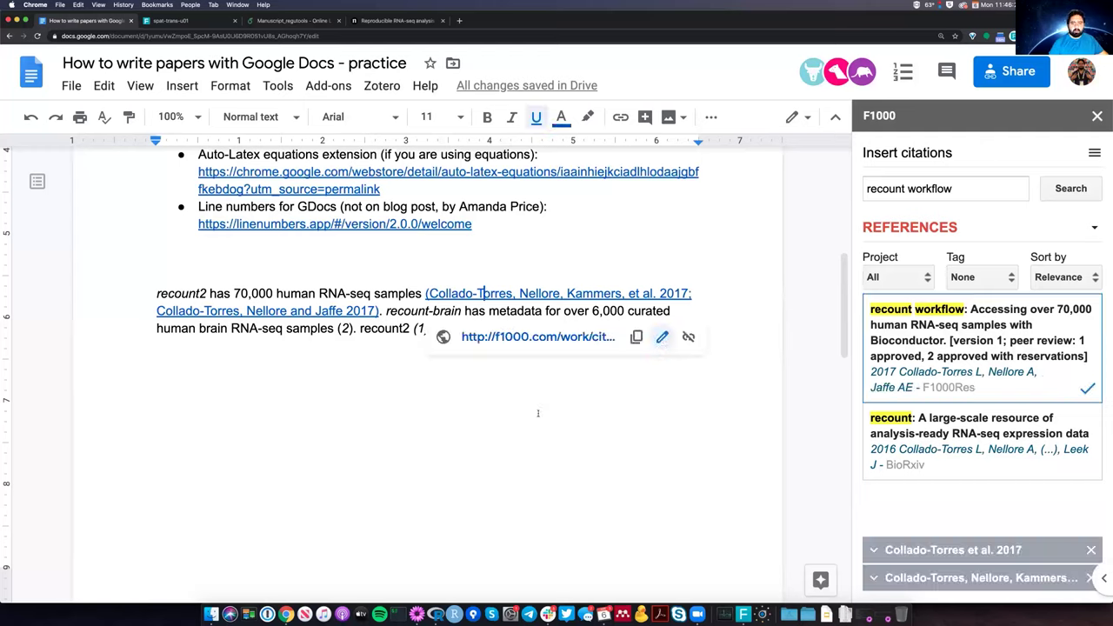
pyautogui.press('super+k')
pyautogui.click(479, 412)
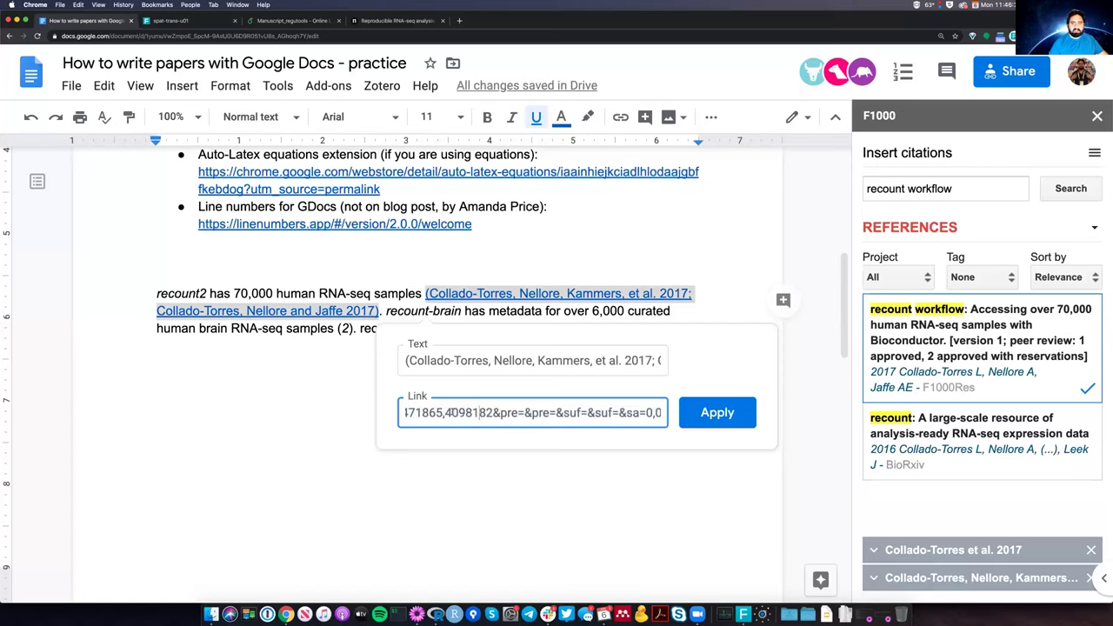
pyautogui.press('super+a')
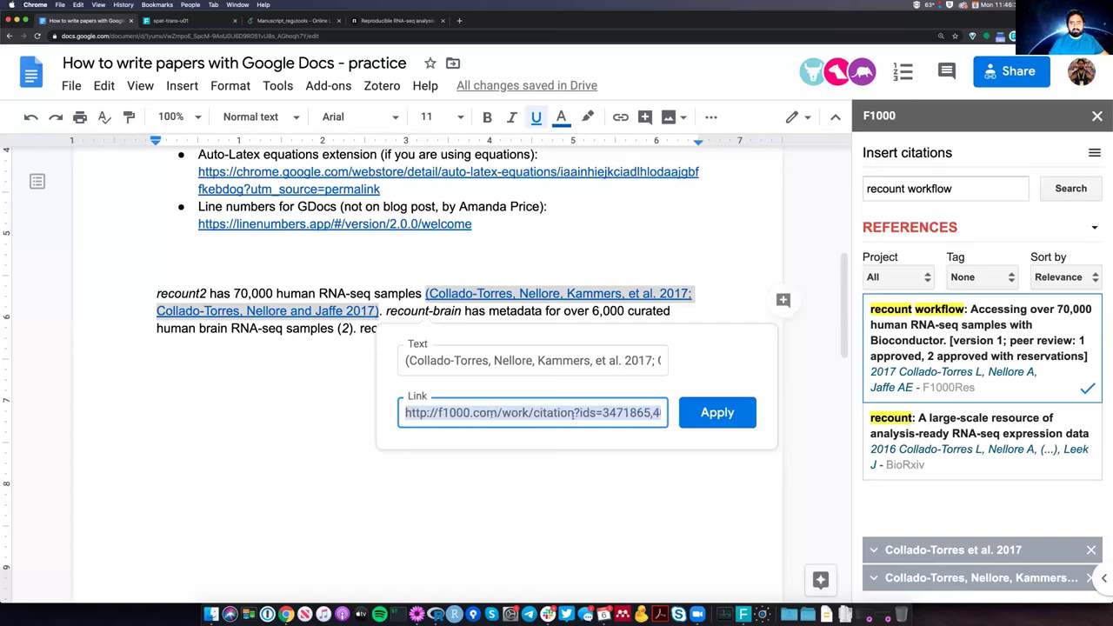
pyautogui.click(602, 412)
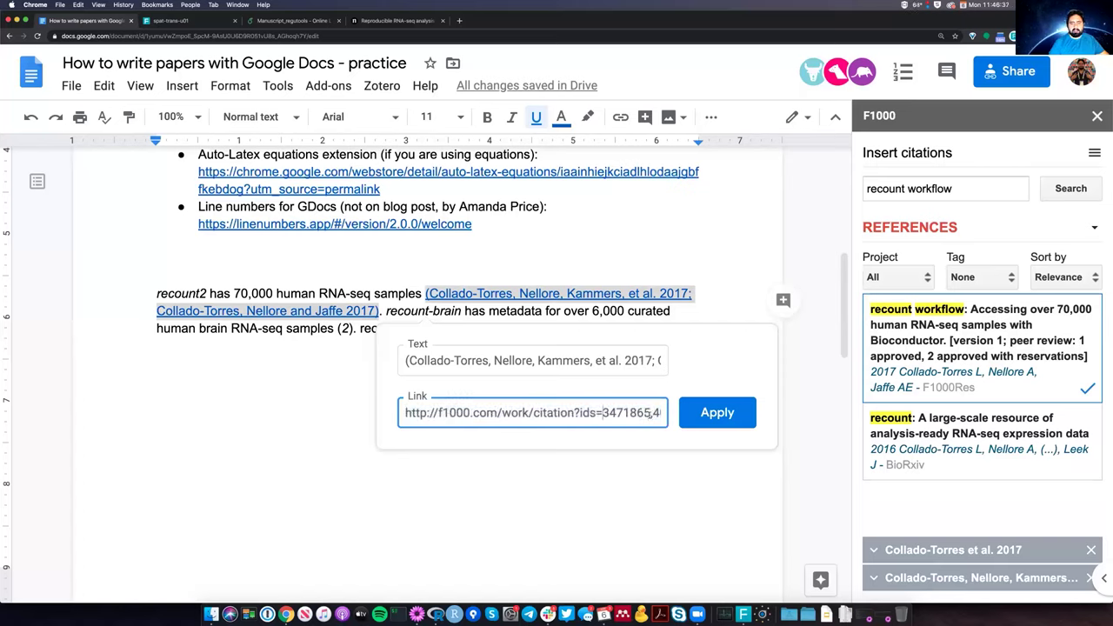
pyautogui.moveTo(601, 412); pyautogui.dragTo(650, 412)
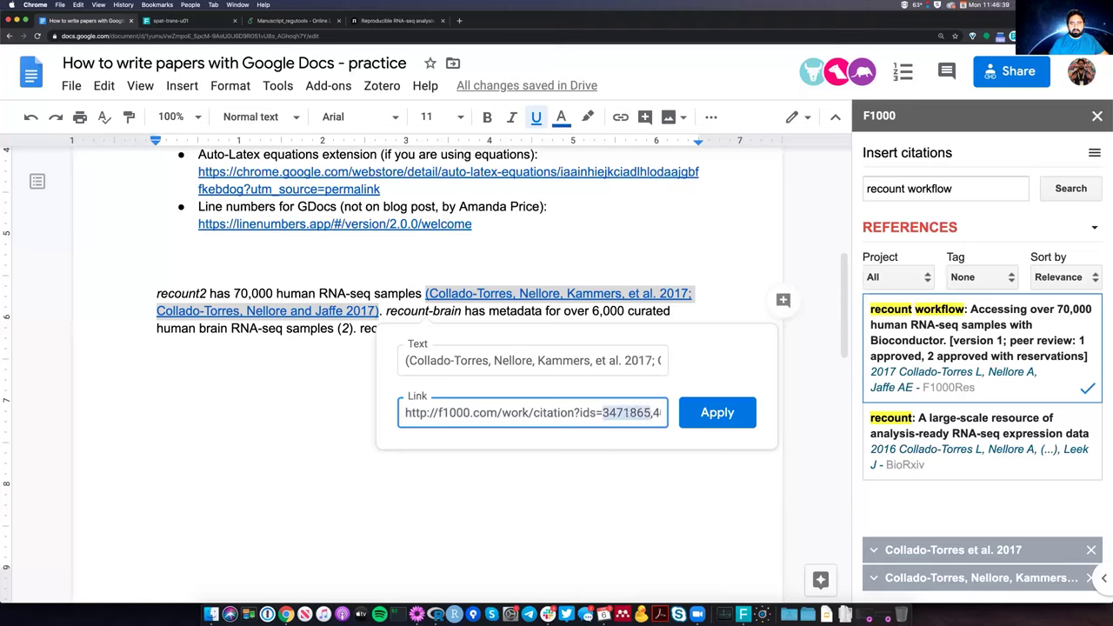
pyautogui.press('Right')
pyautogui.press('Right')
pyautogui.hotkey('alt', 'shift', 'Right')
pyautogui.hotkey('alt', 'shift', 'Right')
pyautogui.moveTo(586, 412); pyautogui.dragTo(756, 343)
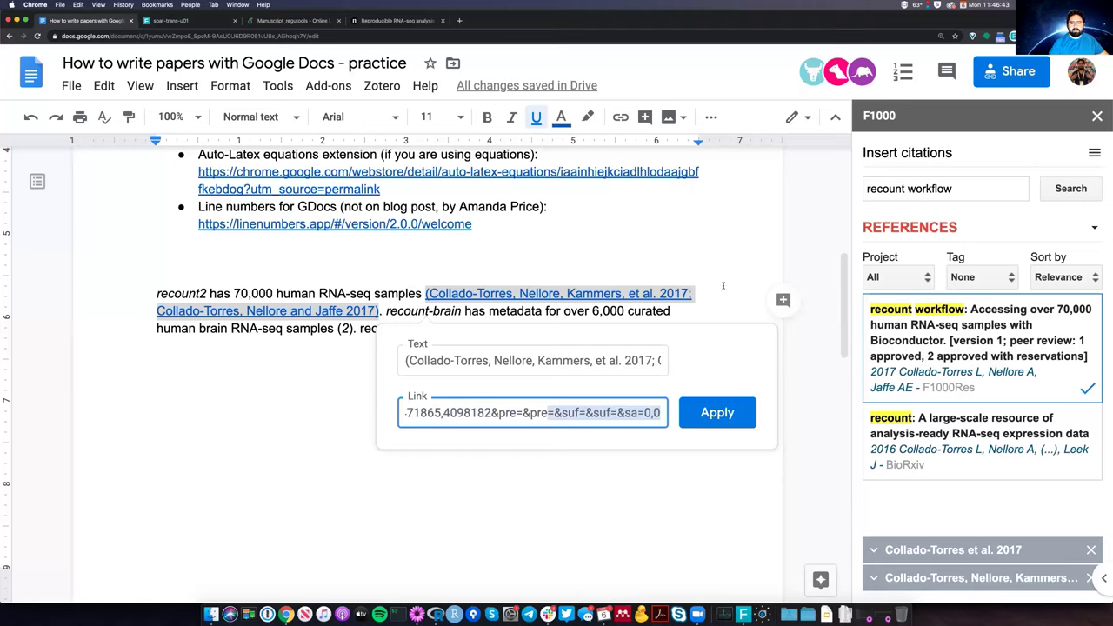
pyautogui.click(628, 341)
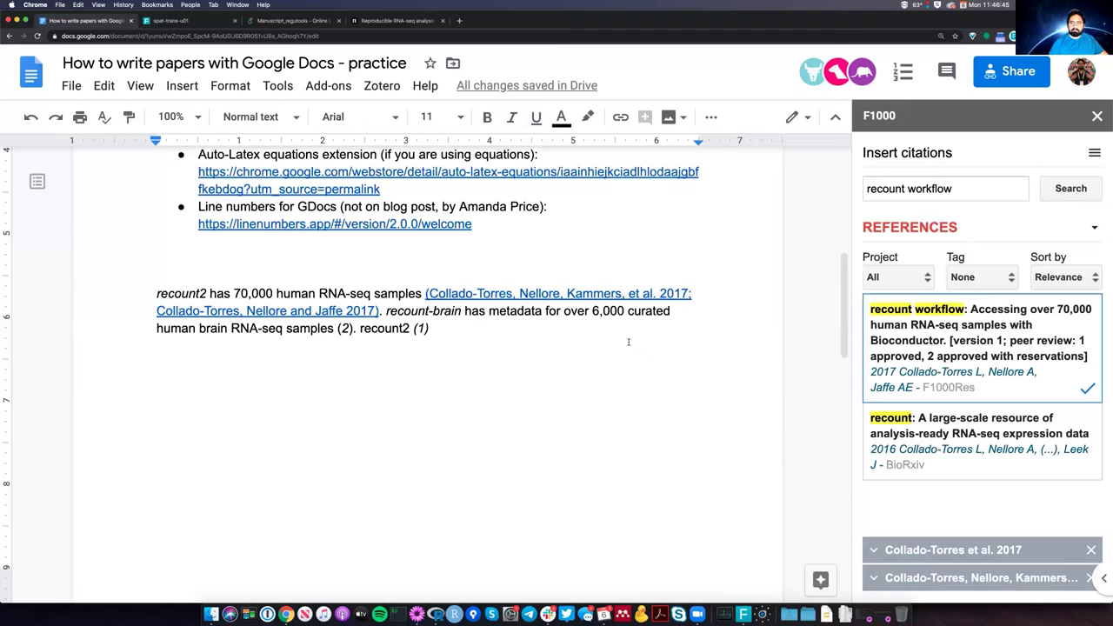
# Update the citations and bibliography in Science style, keeping the bibliography at the end of the document.
pyautogui.click(955, 235)
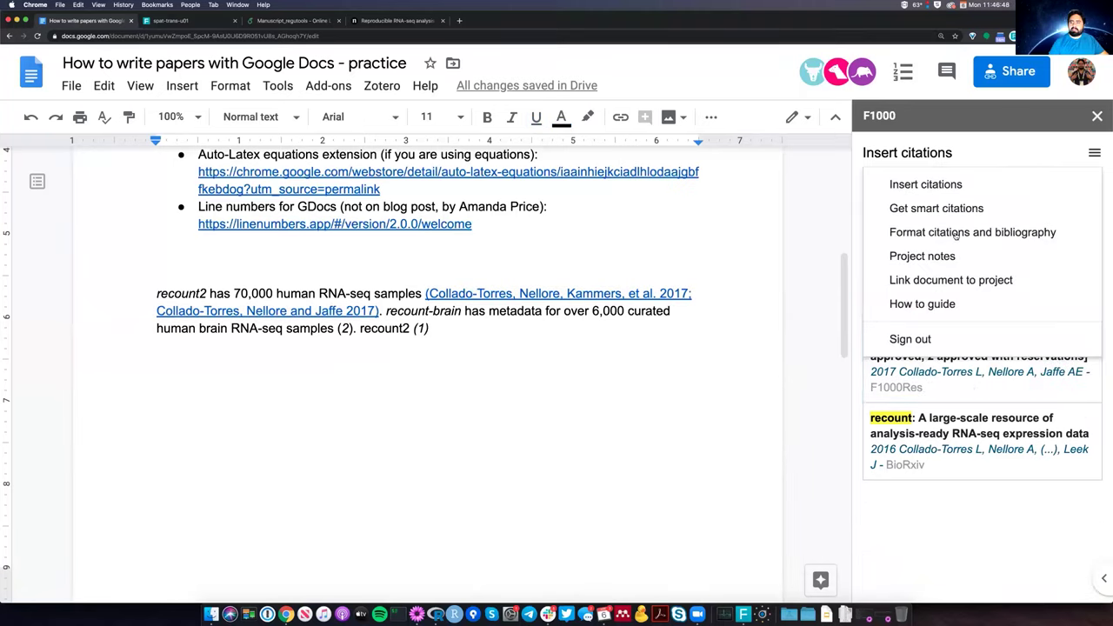
pyautogui.click(955, 233)
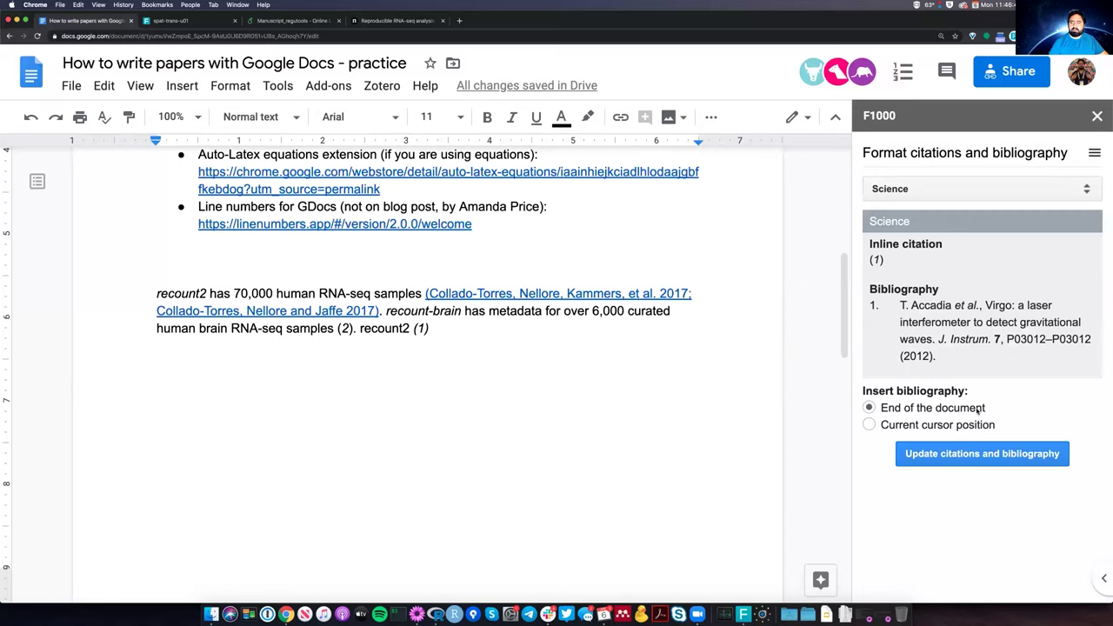
pyautogui.click(980, 455)
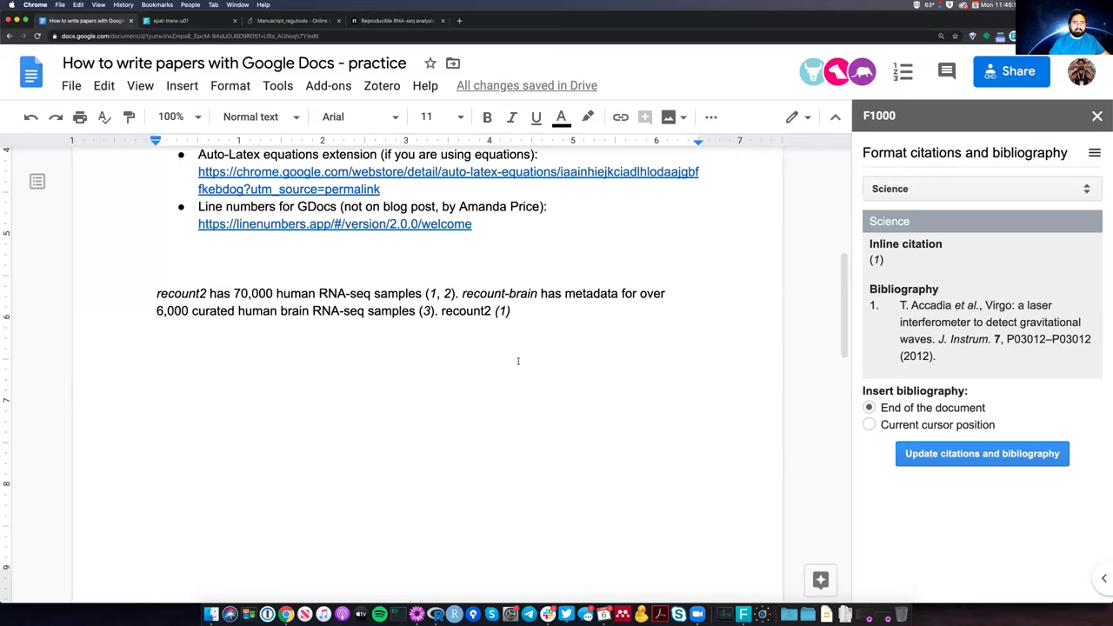
# Compare the renumbered F1000 citations in both sentences with the manually written "(1)" after recount2.
pyautogui.click(446, 293)
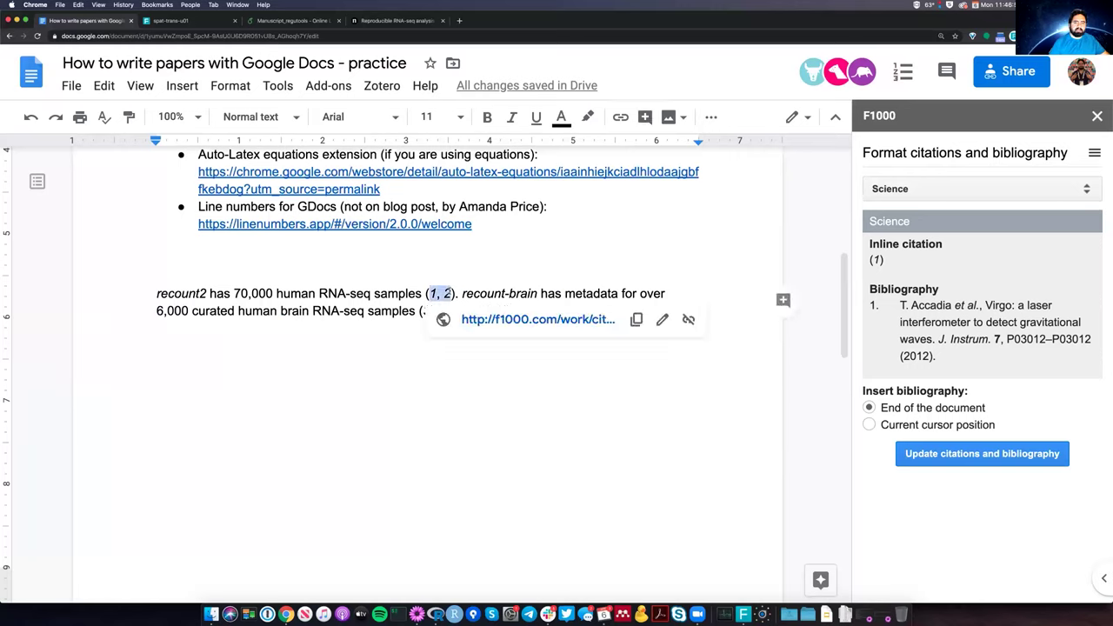
pyautogui.click(425, 310)
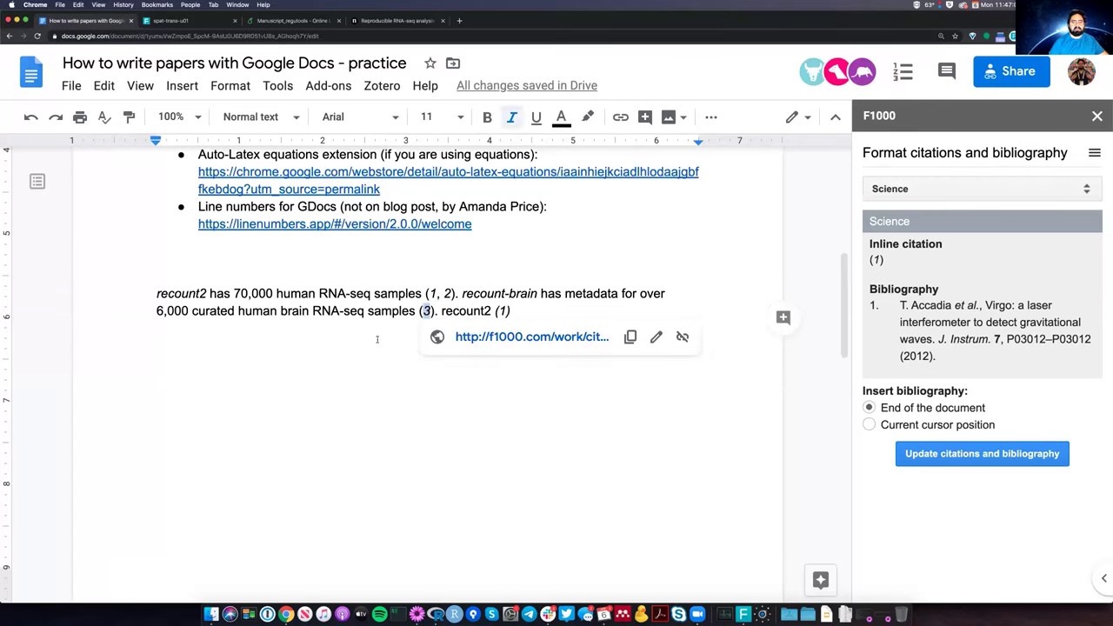
pyautogui.click(509, 311)
pyautogui.press('Return')
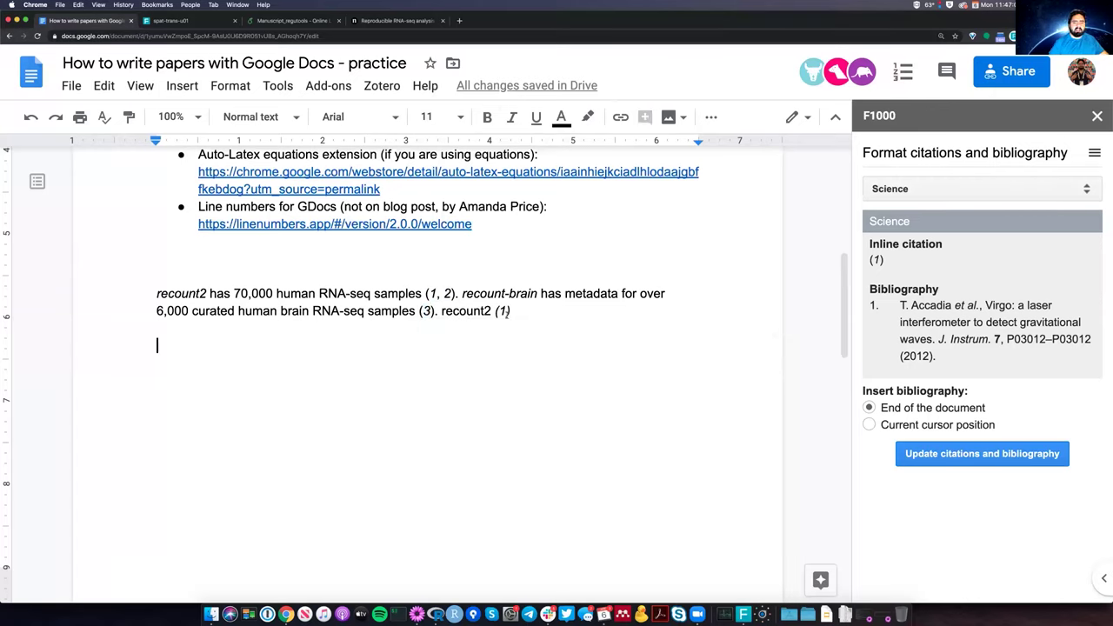
pyautogui.click(500, 311)
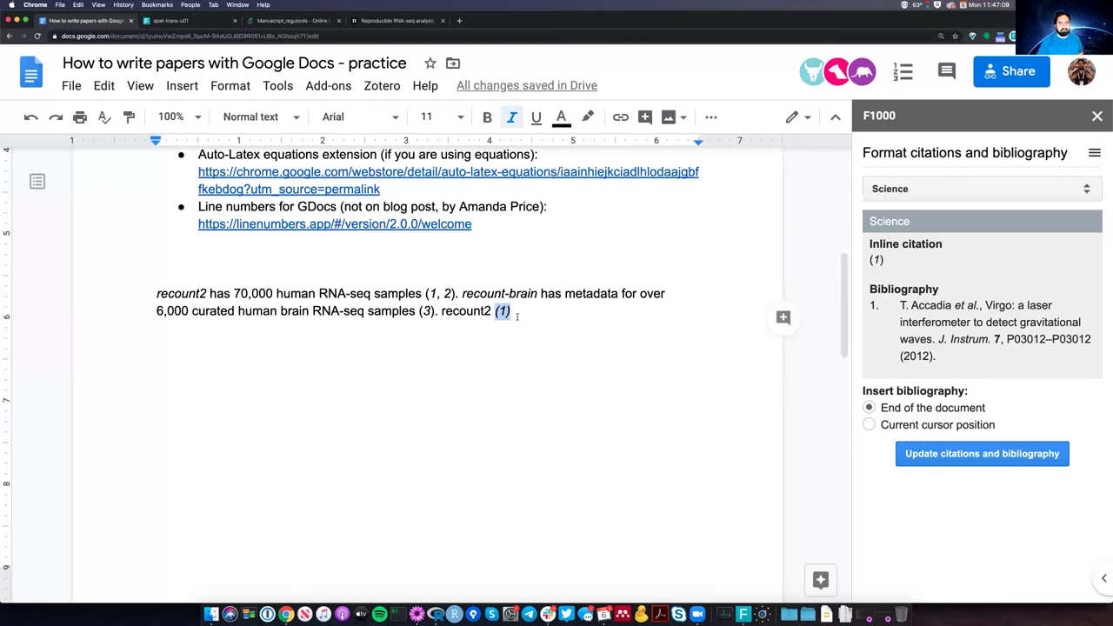
pyautogui.click(489, 318)
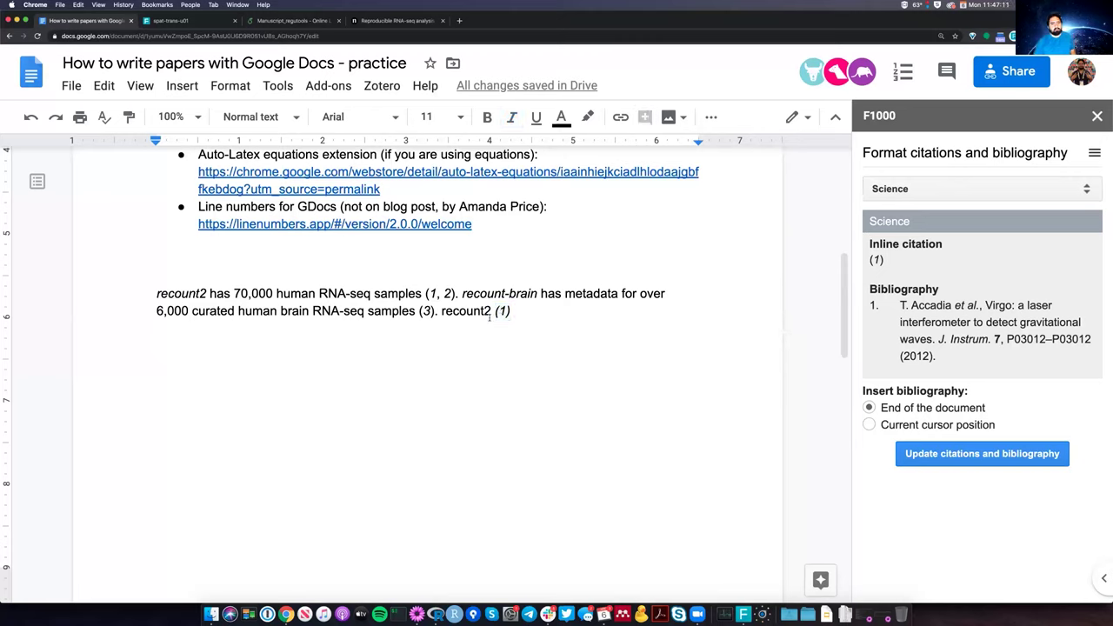
# Check the F1000 link behind the recount-brain citation "(3)" and compare it with the manually written "(1)".
pyautogui.press('Return')
pyautogui.press('Return')
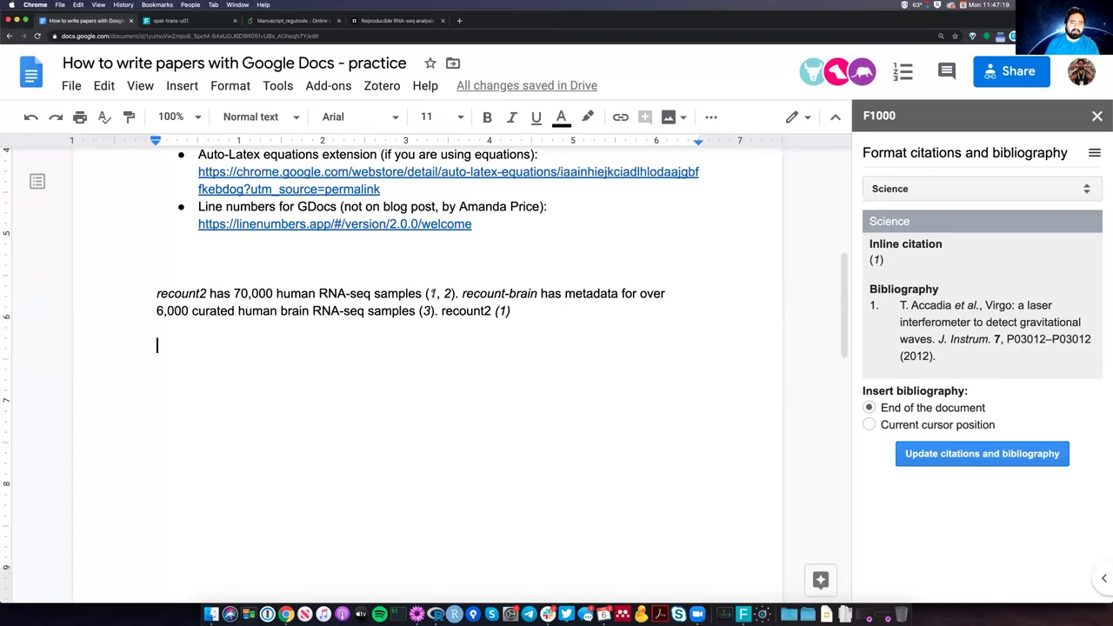
pyautogui.click(452, 301)
pyautogui.click(428, 312)
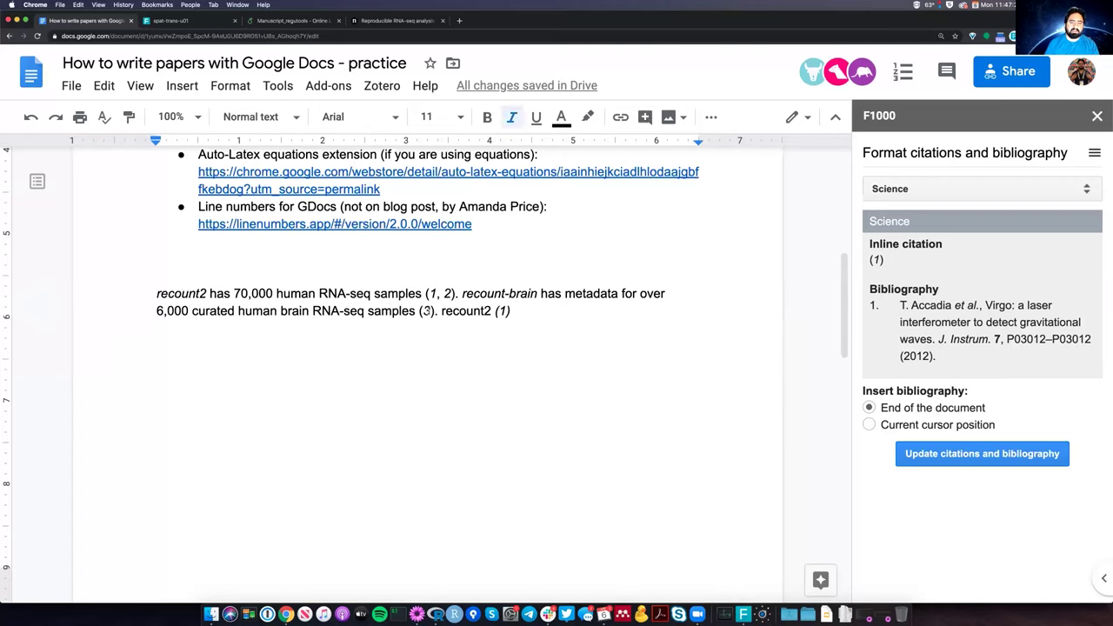
pyautogui.press('Down')
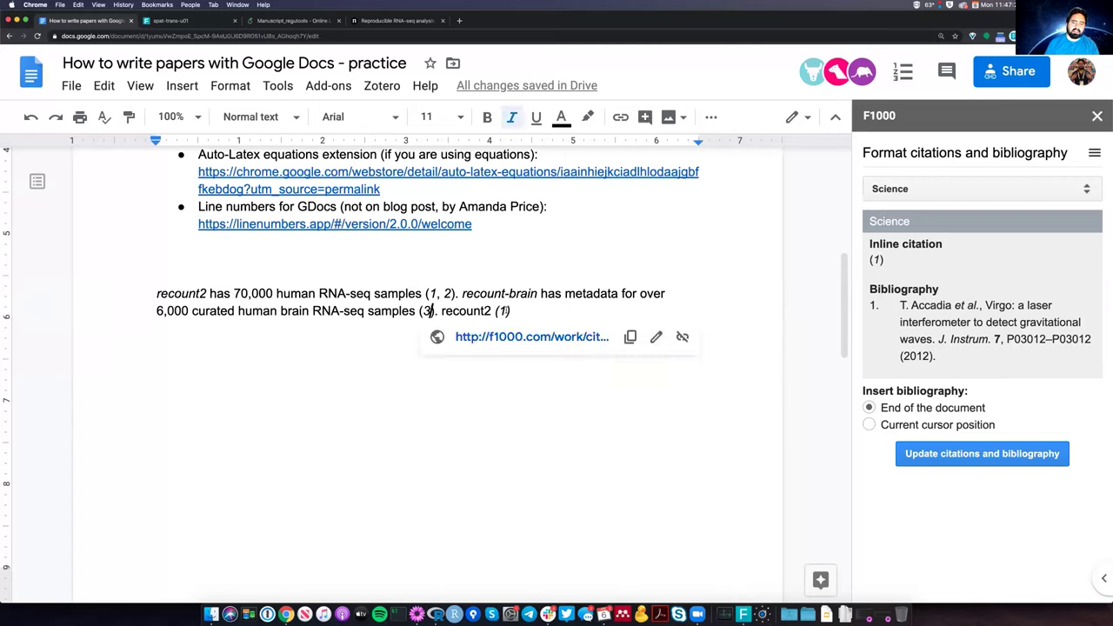
pyautogui.click(502, 310)
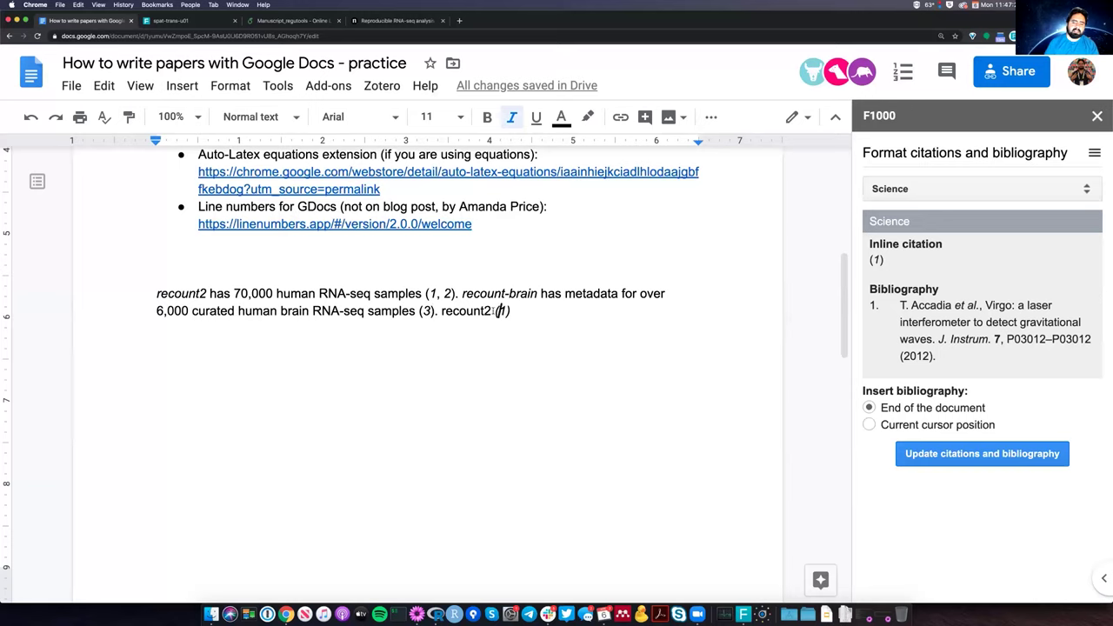
# Inspect the link settings of the manually written "1" after recount2 and leave them without adding a link.
pyautogui.moveTo(495, 310); pyautogui.dragTo(513, 310)
pyautogui.click(501, 310)
pyautogui.doubleClick(501, 311)
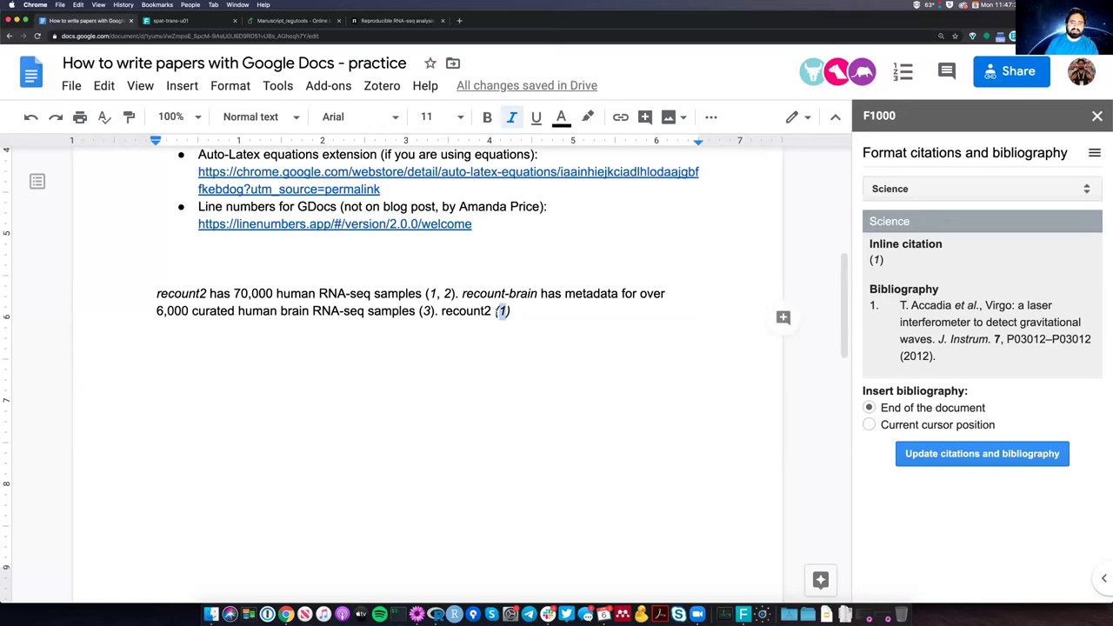
pyautogui.click(494, 310)
pyautogui.doubleClick(500, 310)
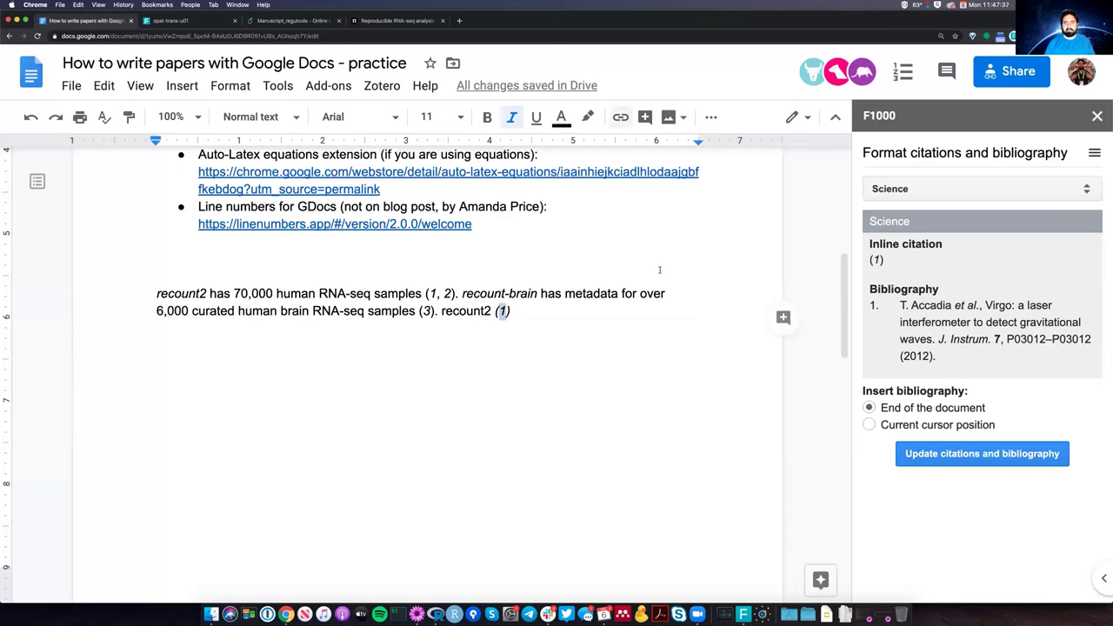
pyautogui.press('super+k')
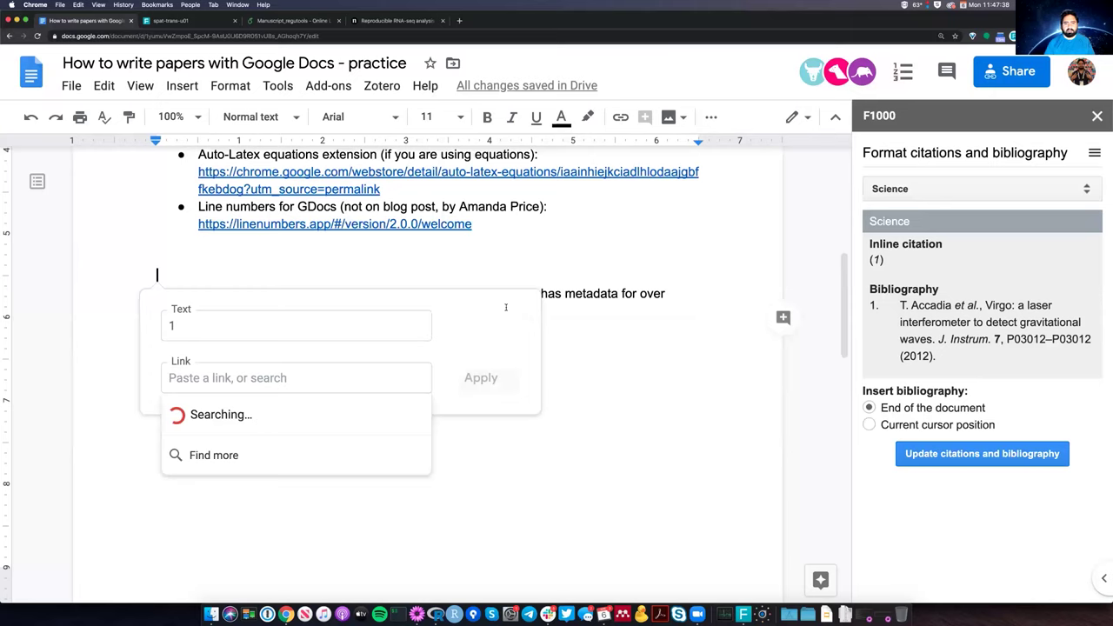
pyautogui.press('Escape')
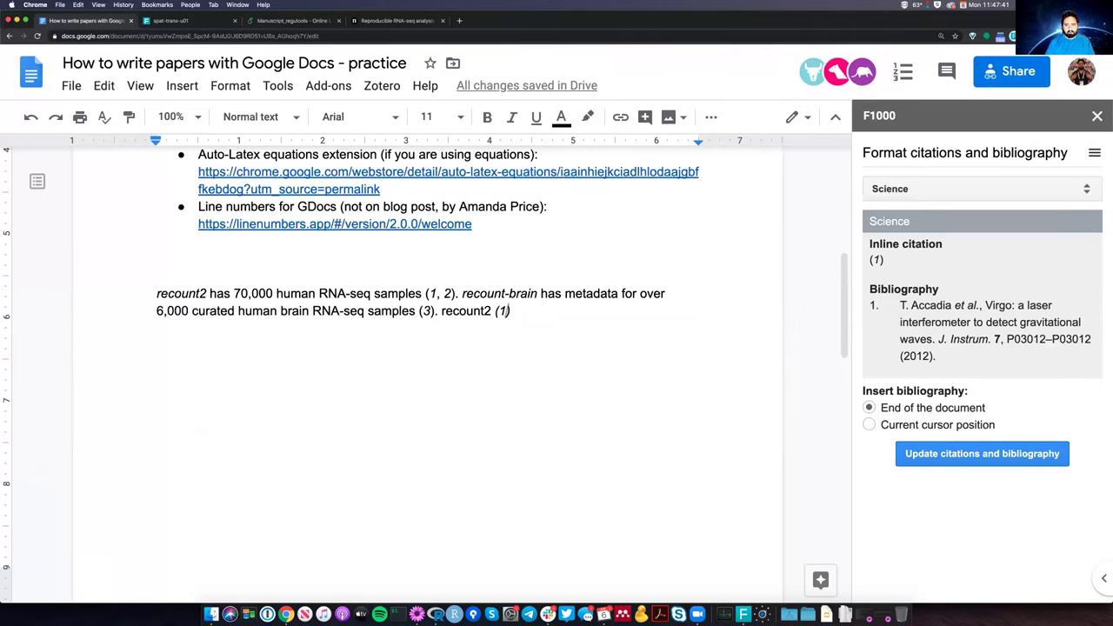
# Add the comment "oops!!!" to the manually written "1" after recount2.
pyautogui.press('super+alt+m')
pyautogui.write('oops!!!')
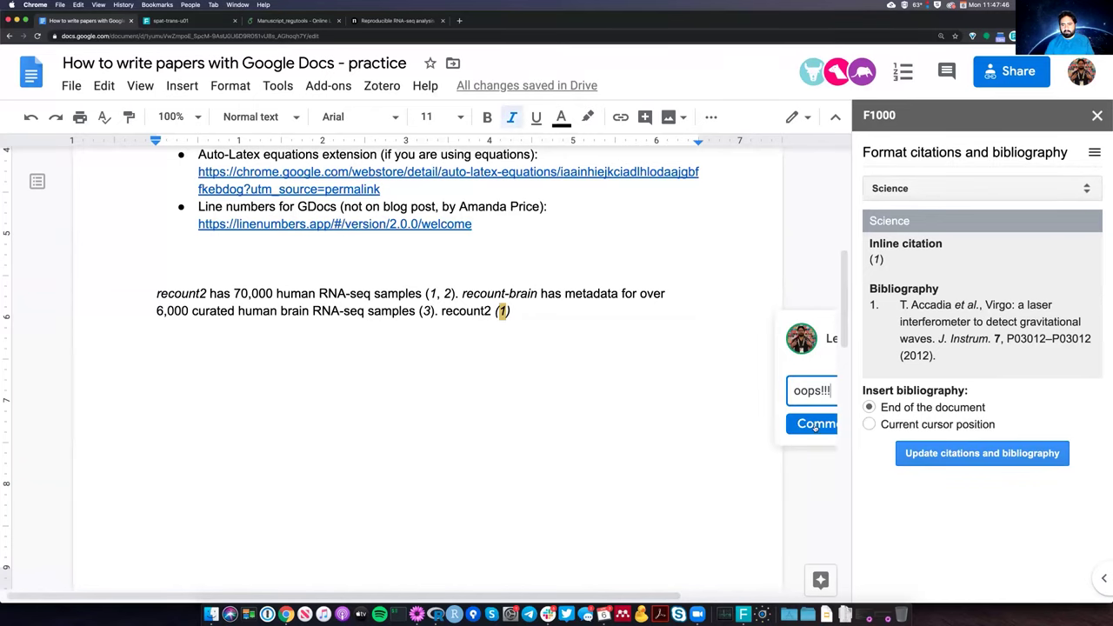
pyautogui.press('super+Return')
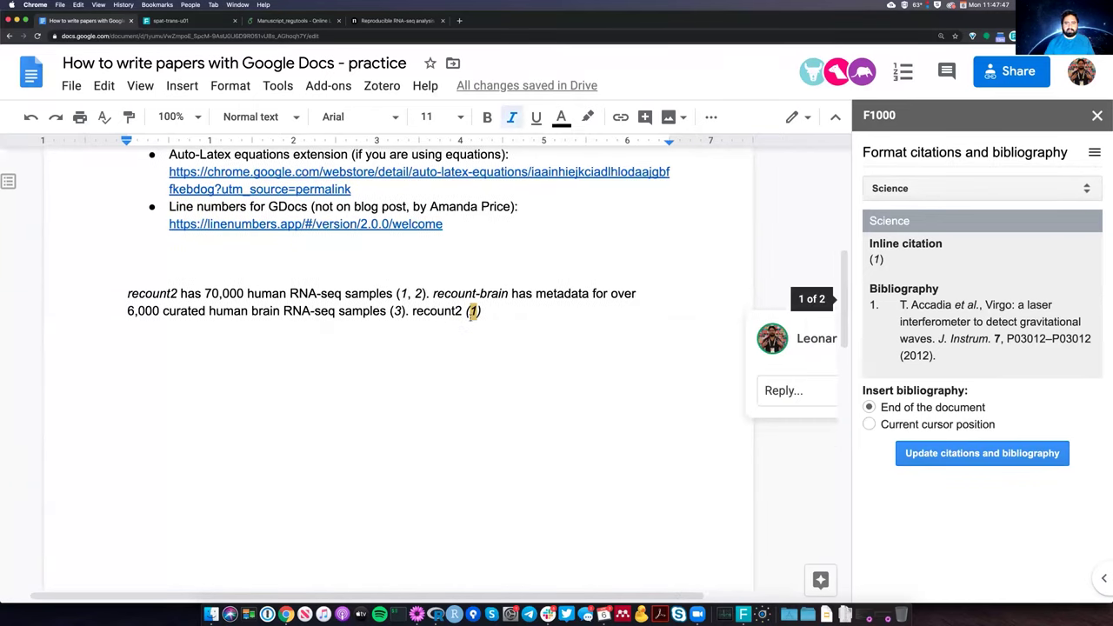
pyautogui.click(534, 321)
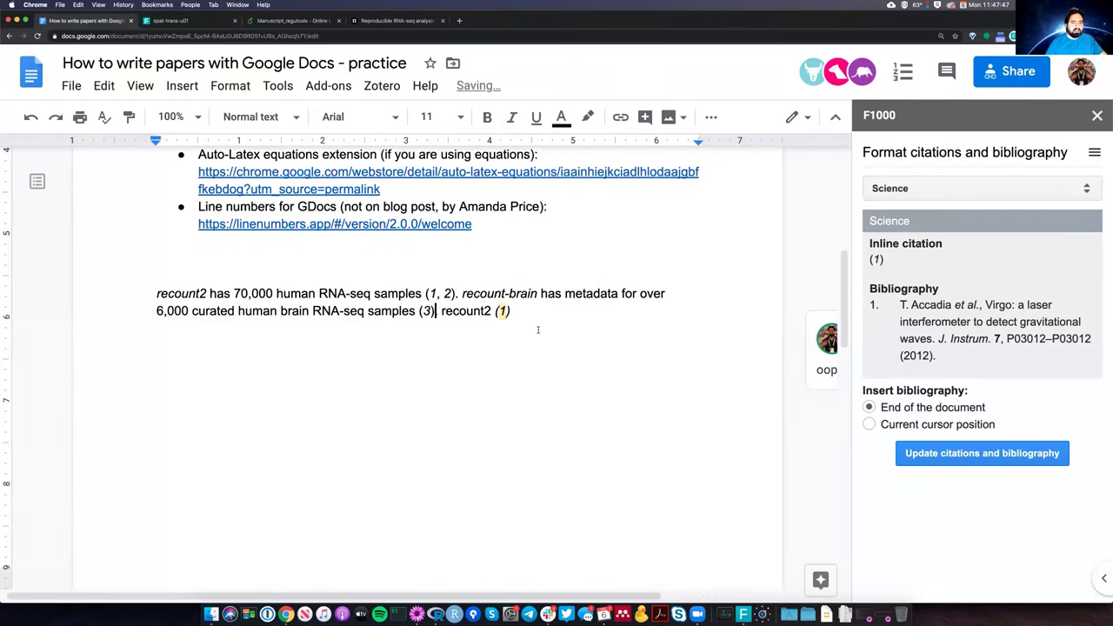
pyautogui.write('.')
# Review the Science-style bibliography at the end of the document and return to the cited sentences.
pyautogui.scroll(-10, 537, 330)
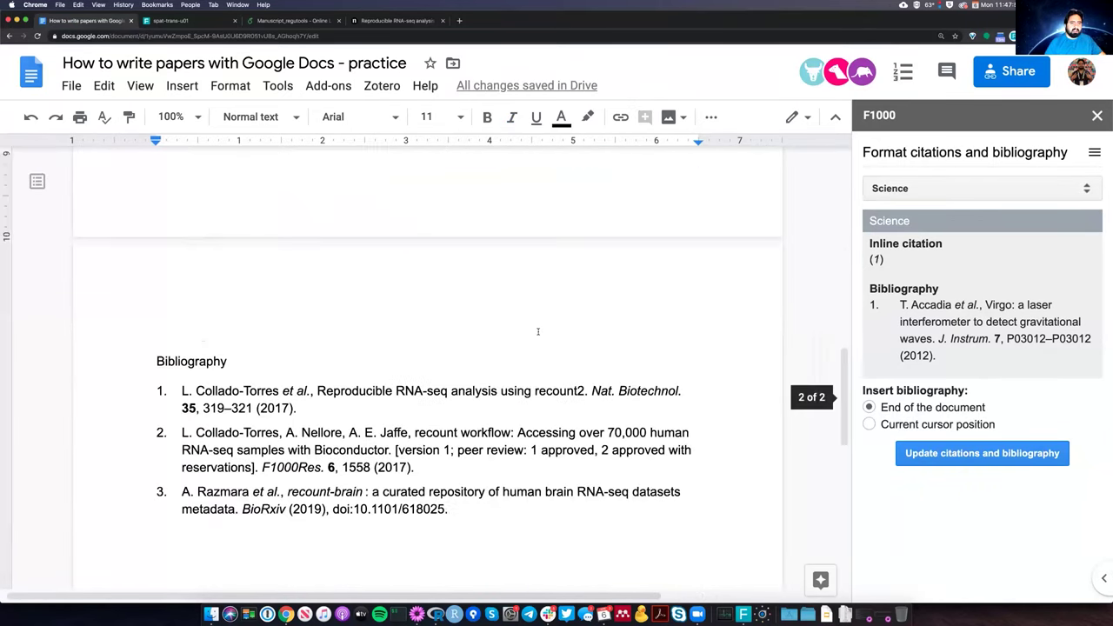
pyautogui.scroll(10, 540, 400)
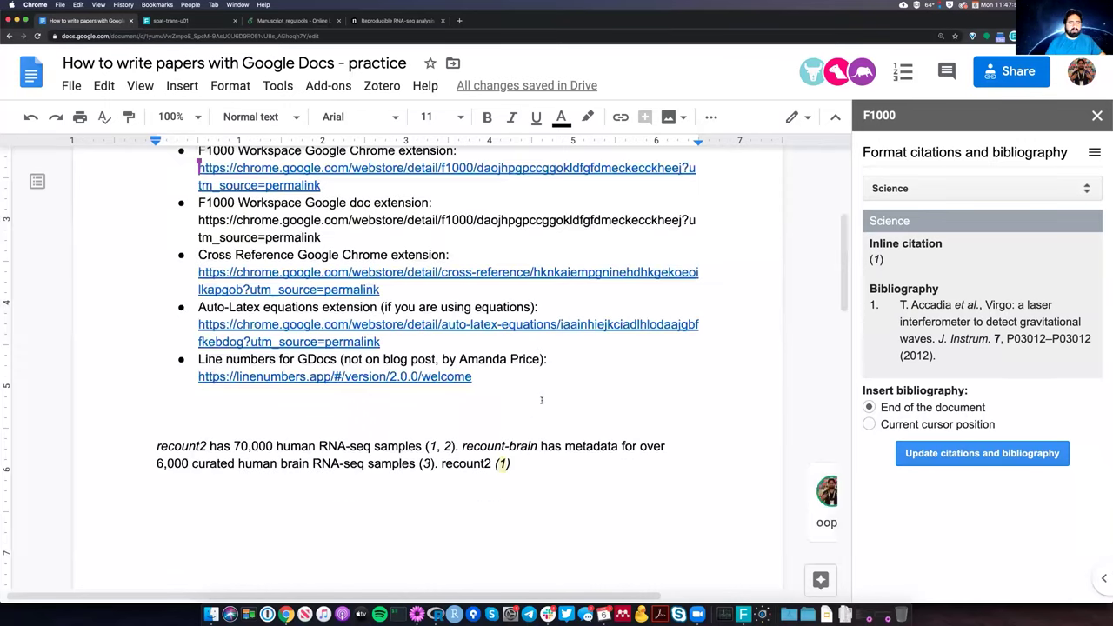
pyautogui.scroll(-3, 560, 380)
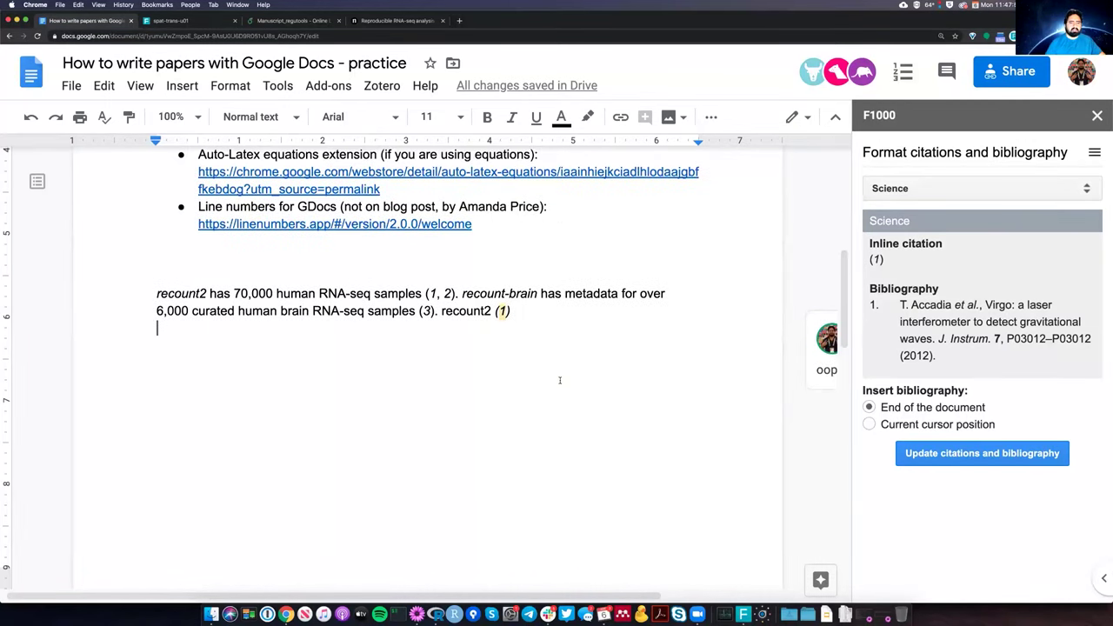
pyautogui.click(517, 389)
pyautogui.hotkey('shift', 'Up')
pyautogui.press('BackSpace')
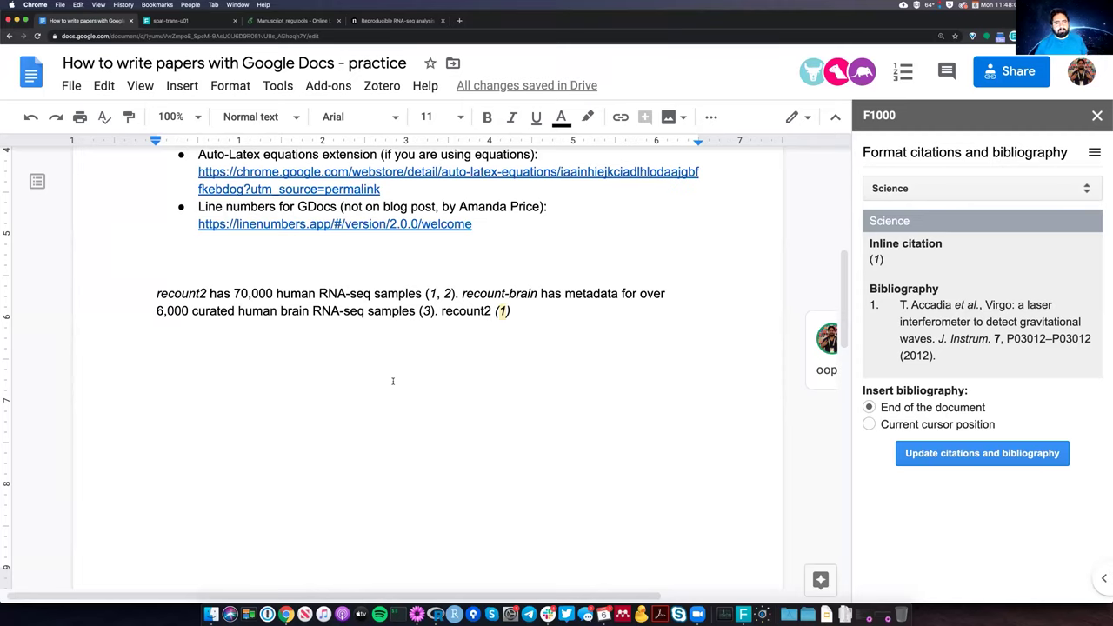
pyautogui.scroll(1, 393, 365)
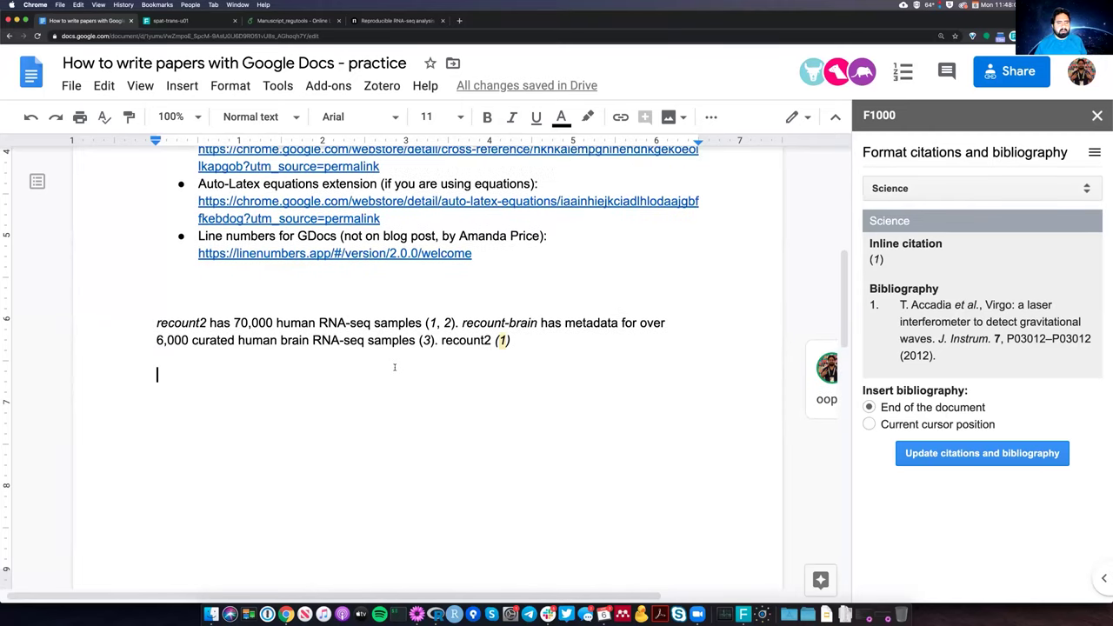
pyautogui.scroll(1, 391, 362)
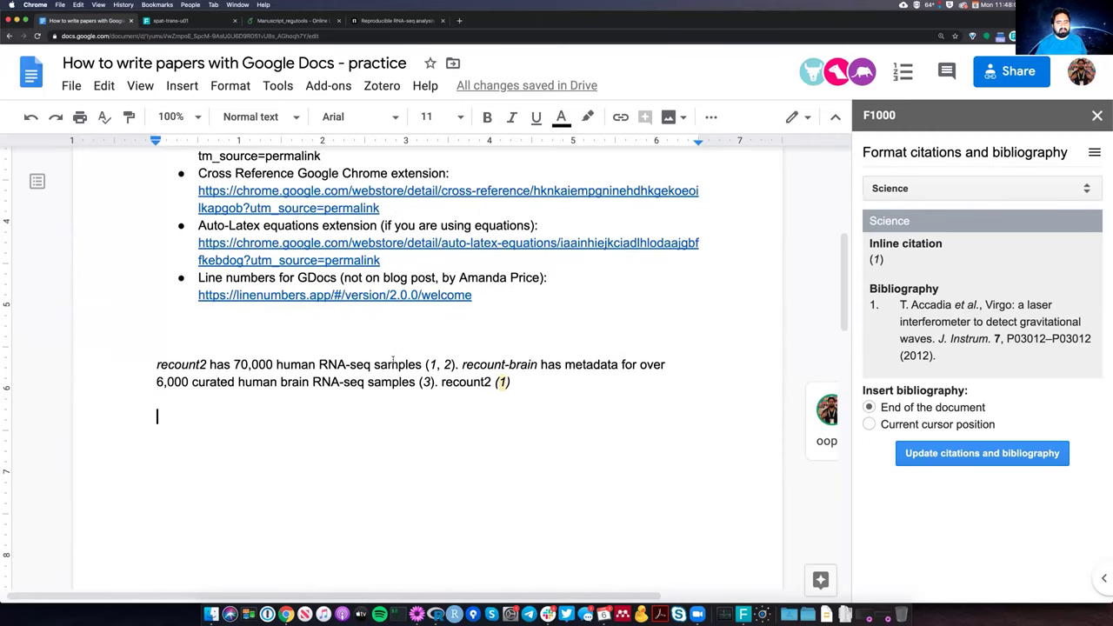
pyautogui.scroll(-3, 392, 363)
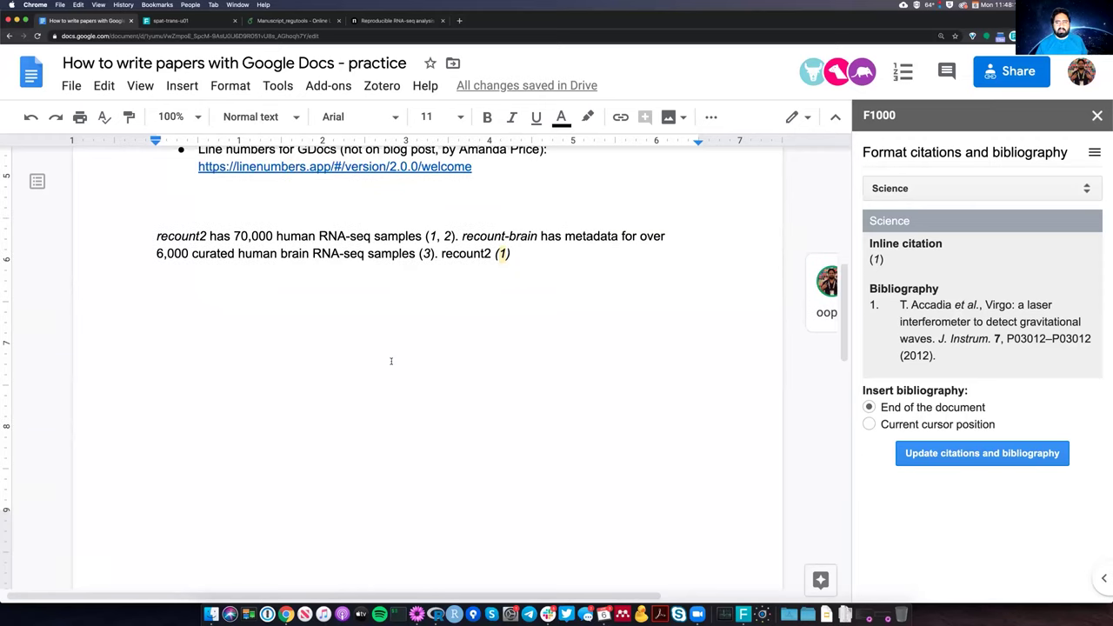
pyautogui.scroll(6, 390, 361)
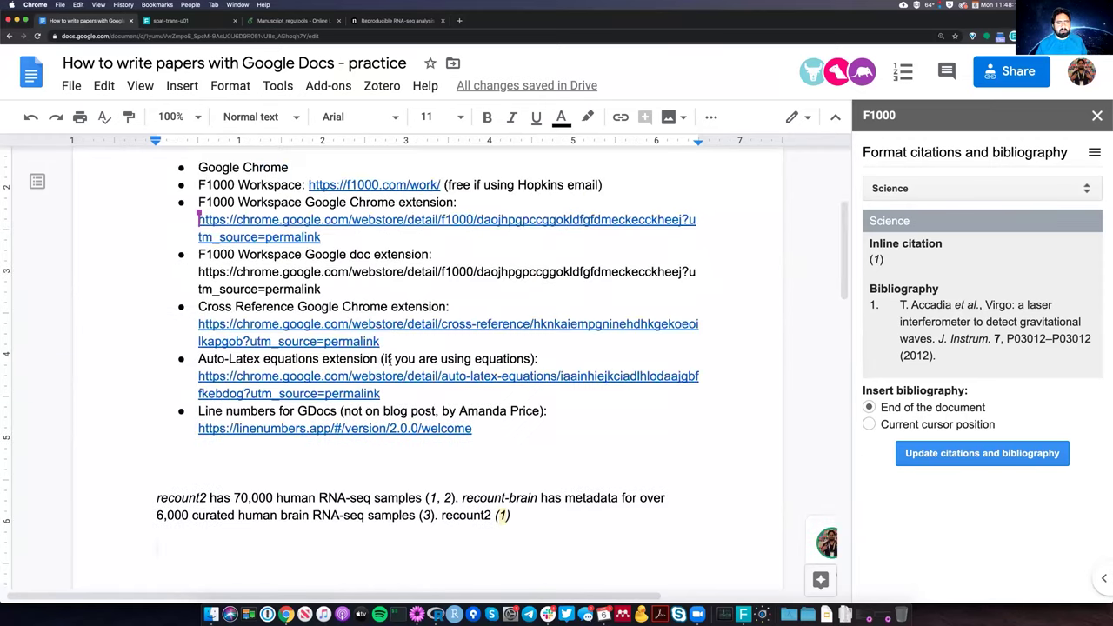
pyautogui.scroll(-4, 389, 361)
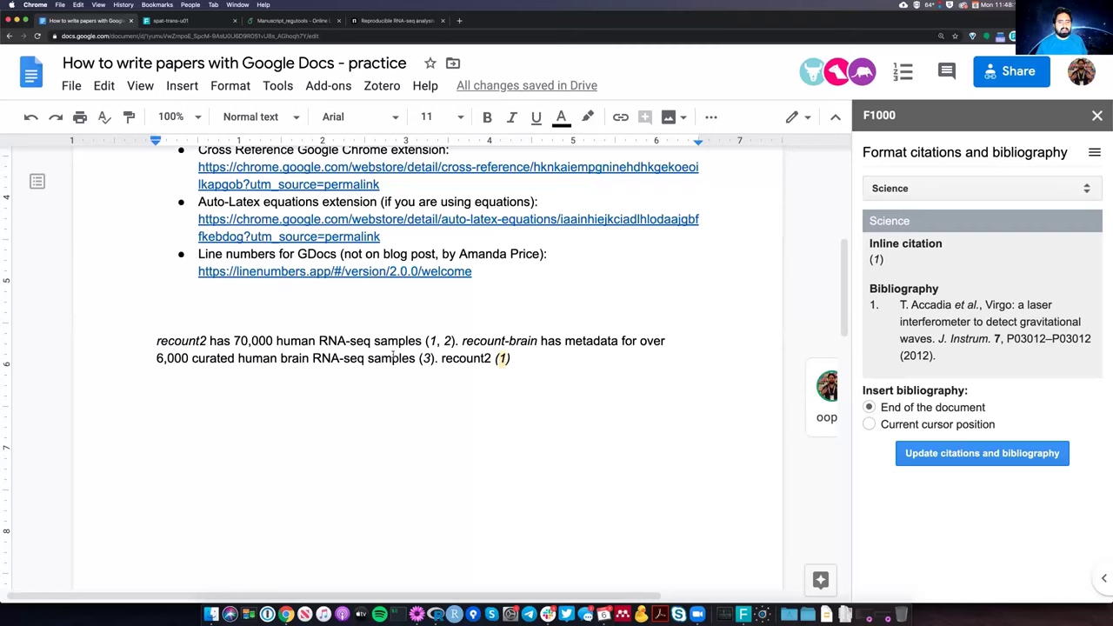
pyautogui.doubleClick(369, 397)
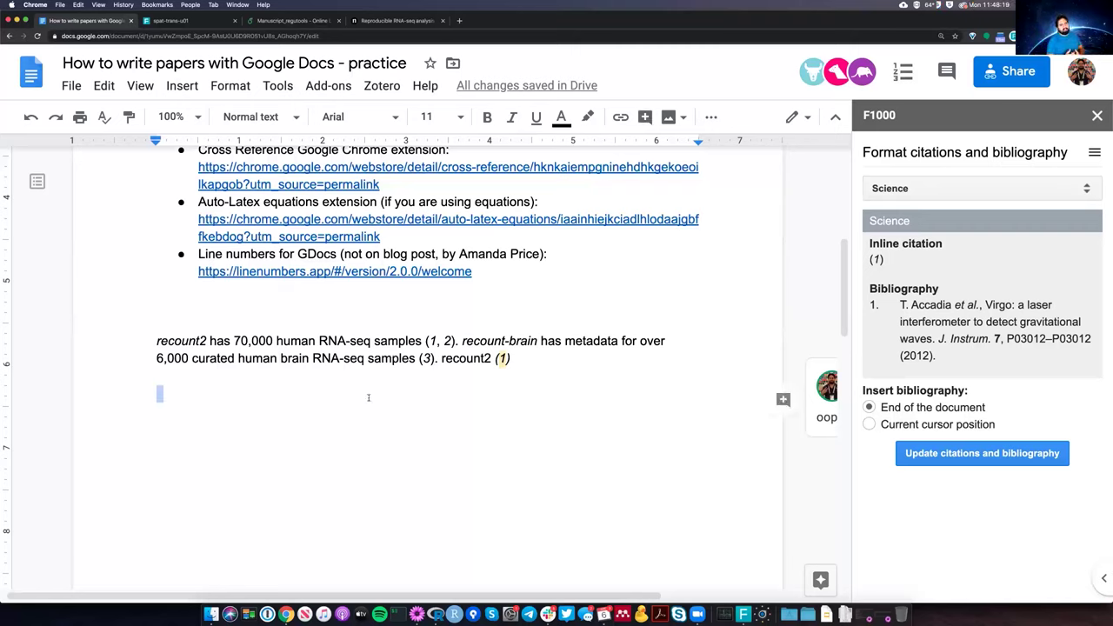
pyautogui.click(369, 397)
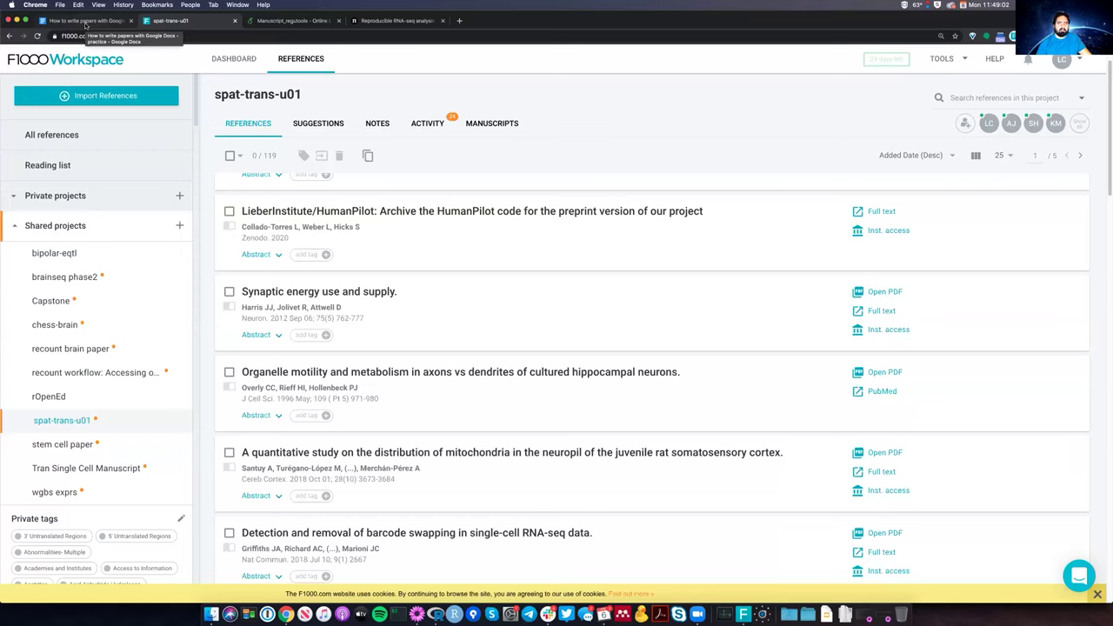
# Return to the practice document, open F1000's Insert citations view and examine the available project filters, keeping All.
pyautogui.click(85, 25)
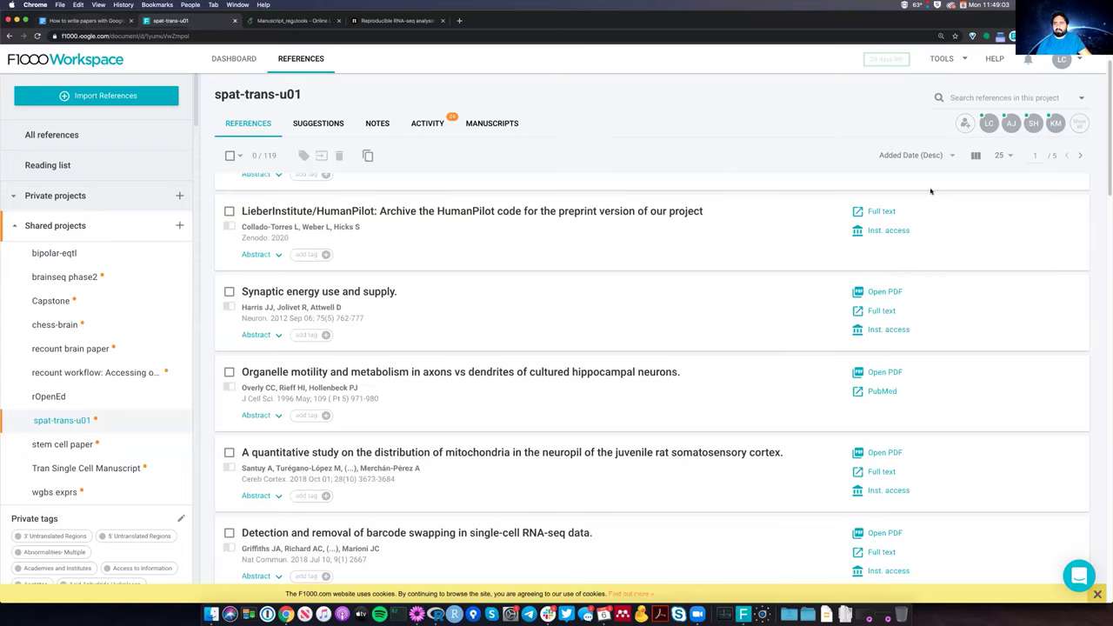
pyautogui.click(930, 190)
pyautogui.click(1094, 152)
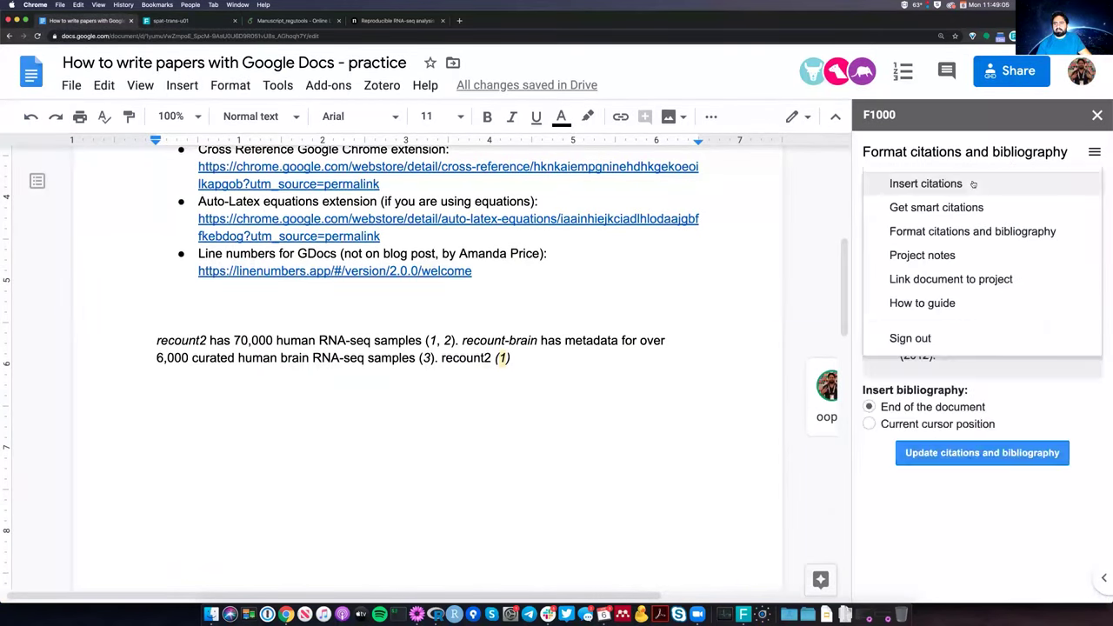
pyautogui.click(973, 184)
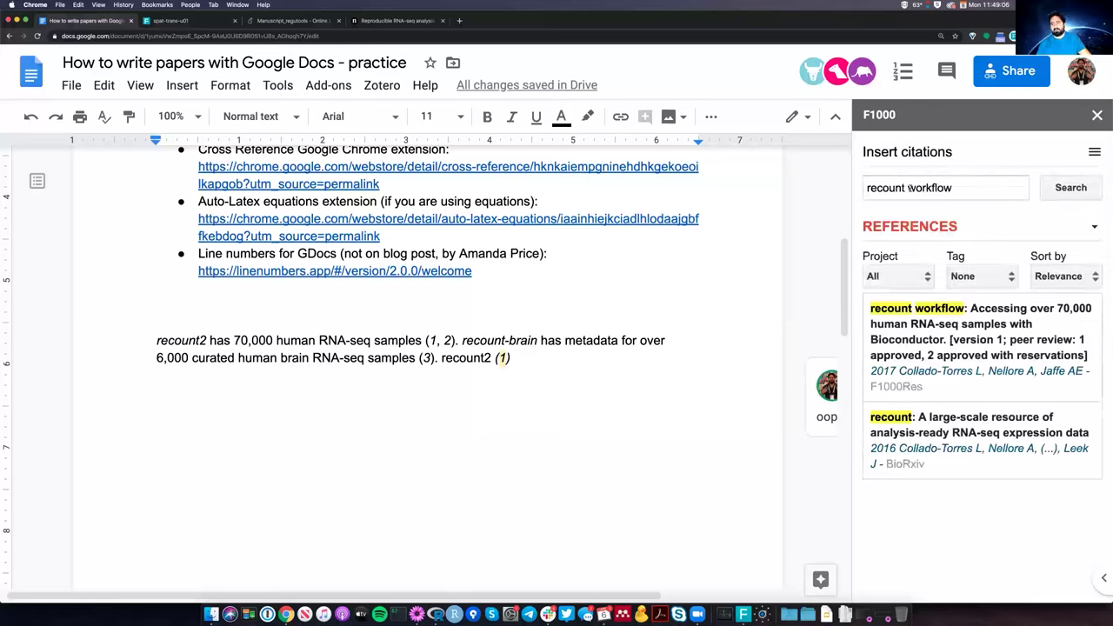
pyautogui.moveTo(919, 469)
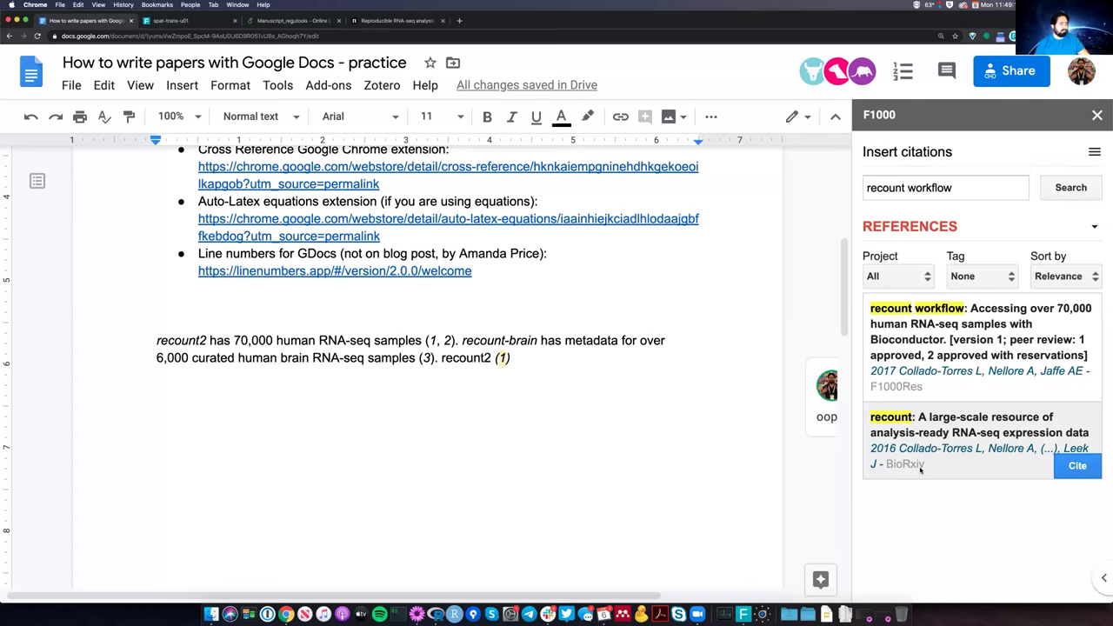
pyautogui.click(899, 275)
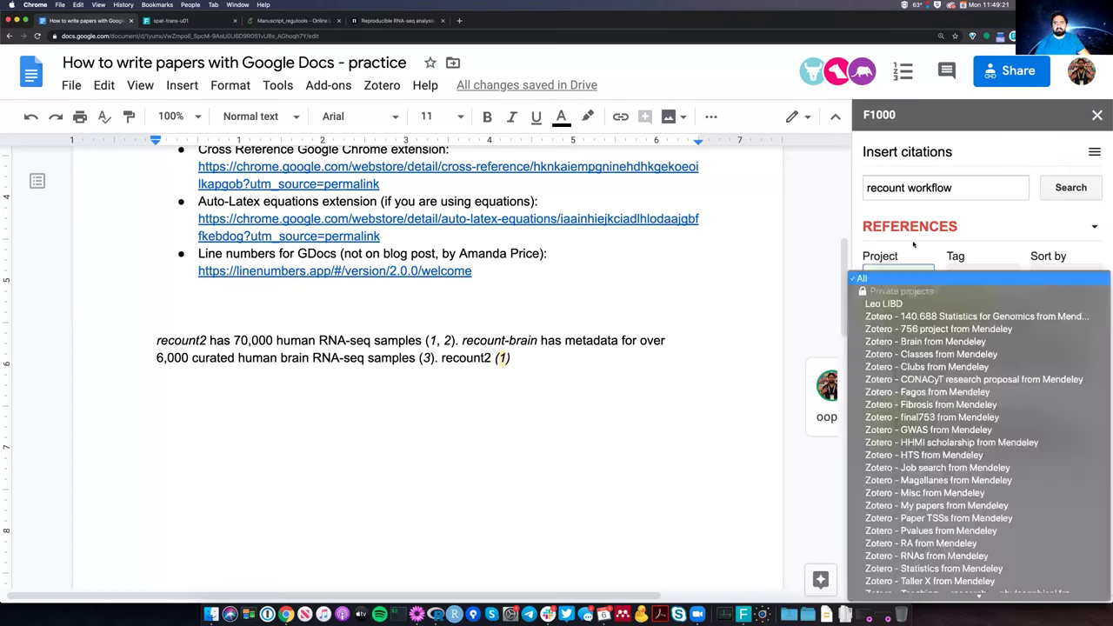
pyautogui.click(913, 245)
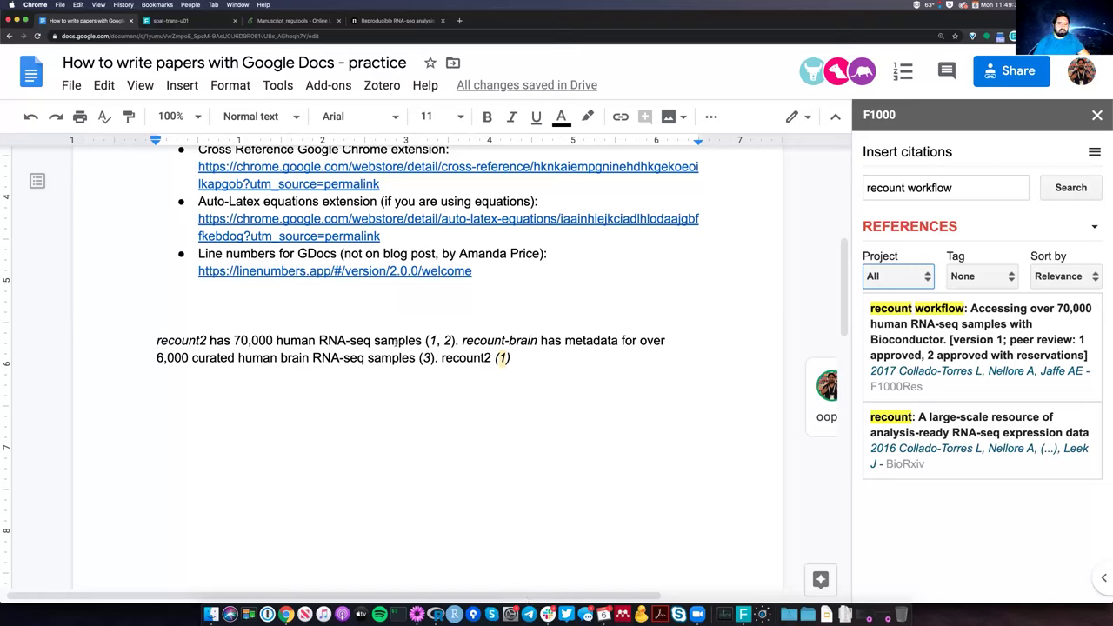
# Select the first recount2 sentence through its "(1, 2)" citation to view the F1000 references it contains.
pyautogui.click(207, 340)
pyautogui.press('Home')
pyautogui.hotkey('shift', 'Right')
pyautogui.hotkey('shift', 'Right')
pyautogui.hotkey('shift', 'alt', 'Right')
pyautogui.hotkey('shift', 'alt', 'Right')
pyautogui.hotkey('shift', 'alt', 'Right')
pyautogui.hotkey('shift', 'alt', 'Right')
pyautogui.hotkey('shift', 'alt', 'Right')
pyautogui.hotkey('shift', 'alt', 'Right')
pyautogui.hotkey('shift', 'alt', 'Right')
pyautogui.hotkey('shift', 'alt', 'Right')
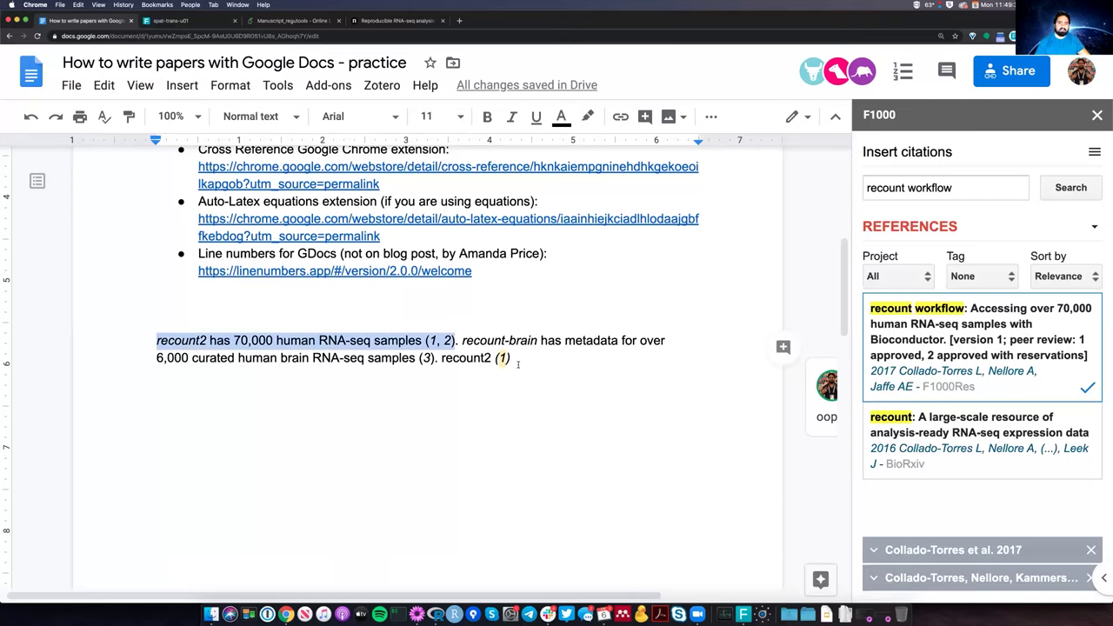
# Select the manually written "recount2 (1)" and check whether F1000 associates any references with it.
pyautogui.moveTo(442, 357); pyautogui.dragTo(518, 364)
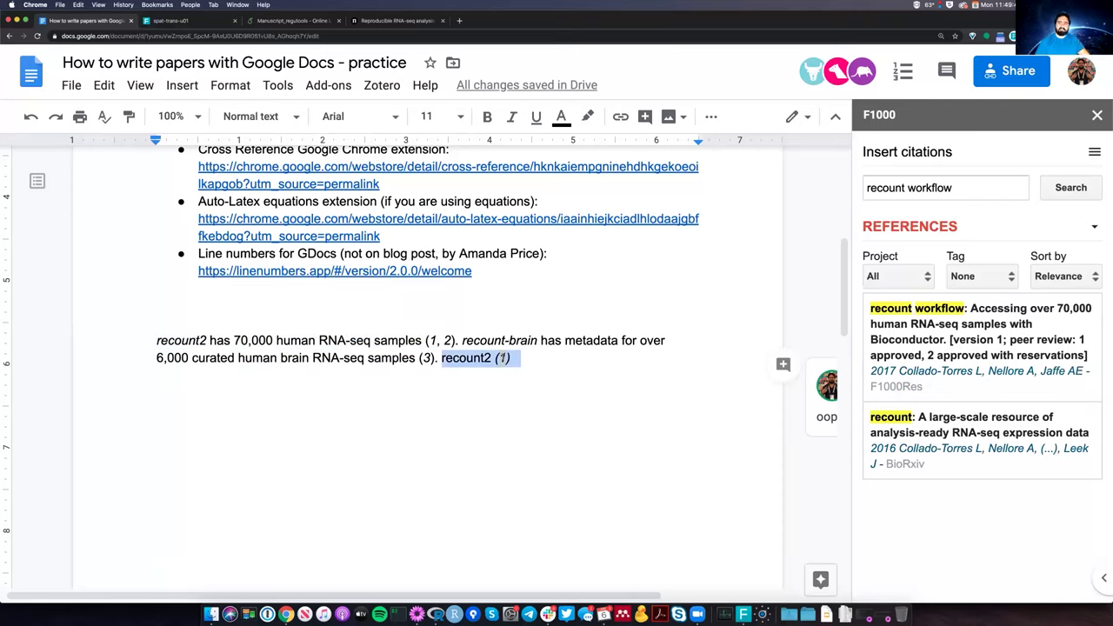
pyautogui.click(583, 381)
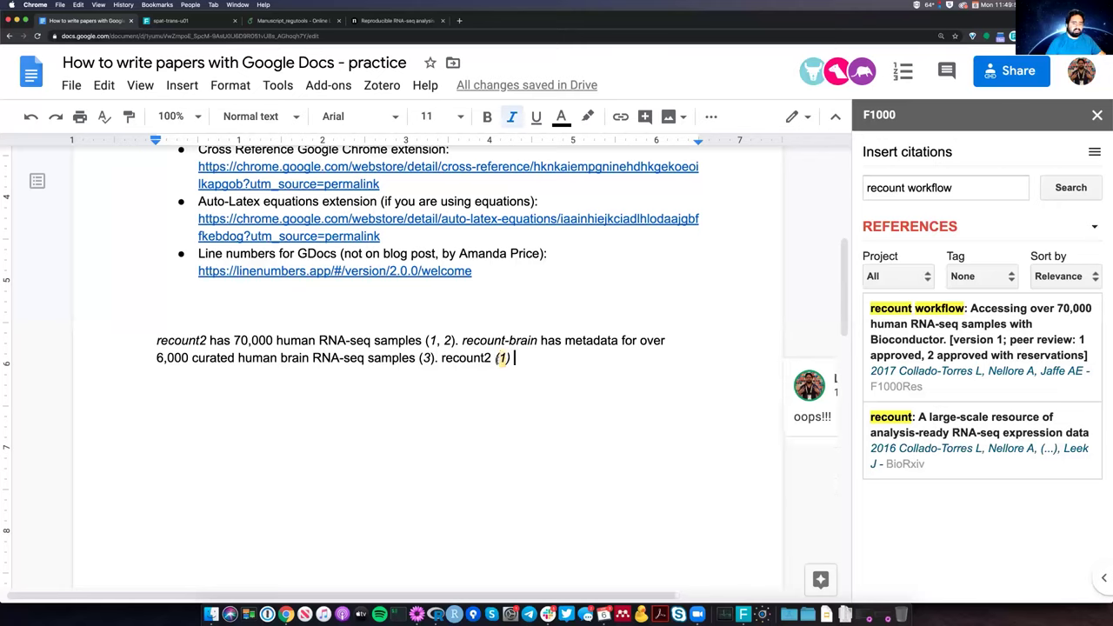
pyautogui.moveTo(513, 358); pyautogui.dragTo(491, 372)
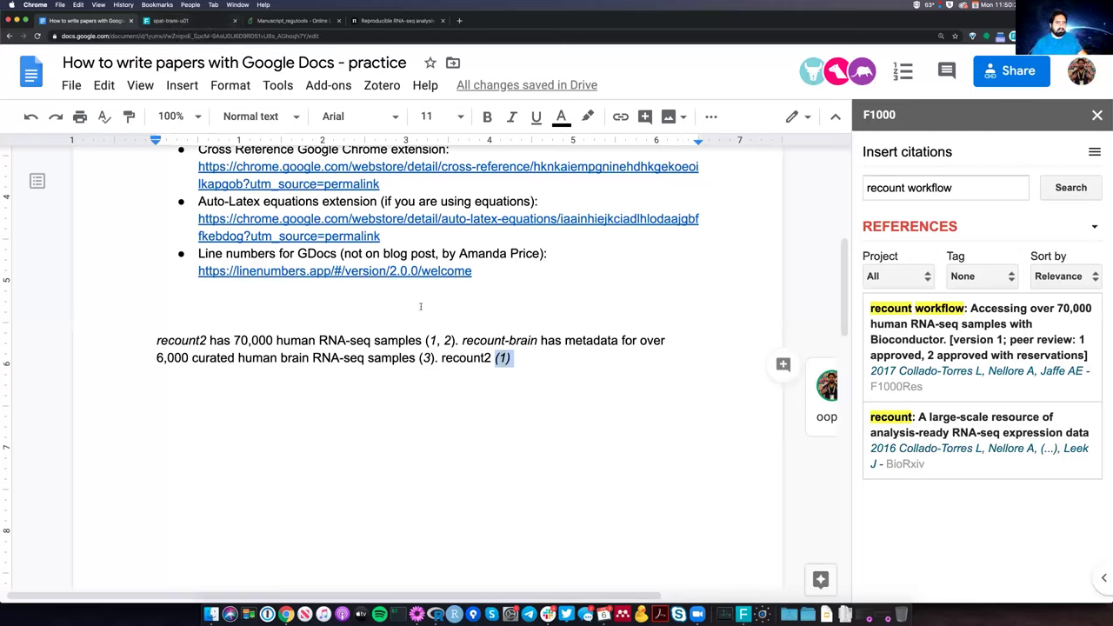
pyautogui.click(573, 367)
pyautogui.press('Return')
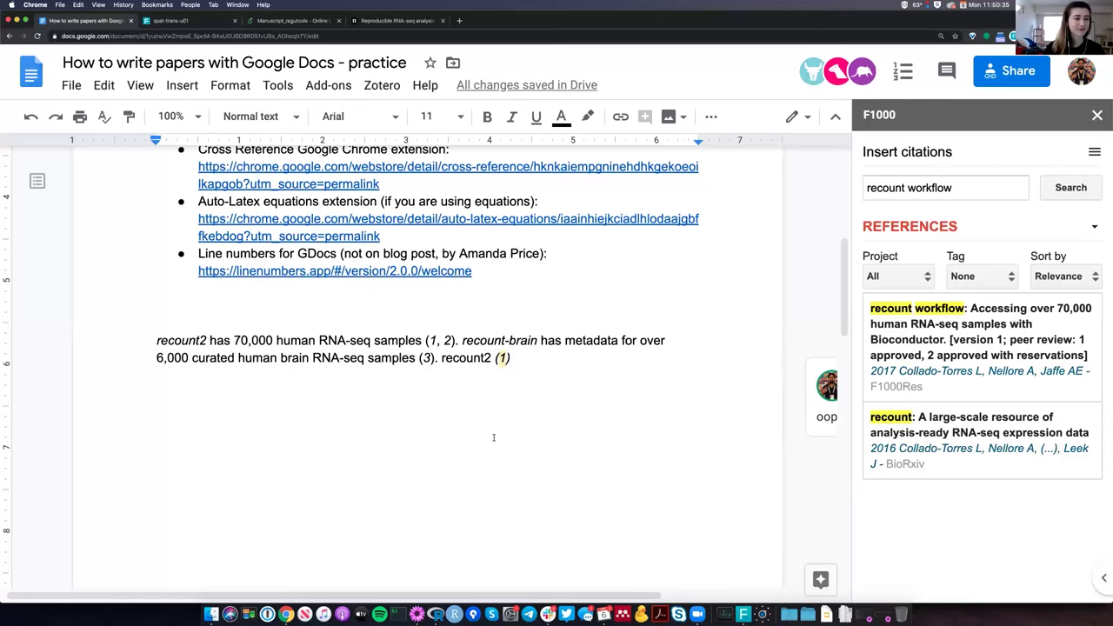
pyautogui.scroll(2, 493, 437)
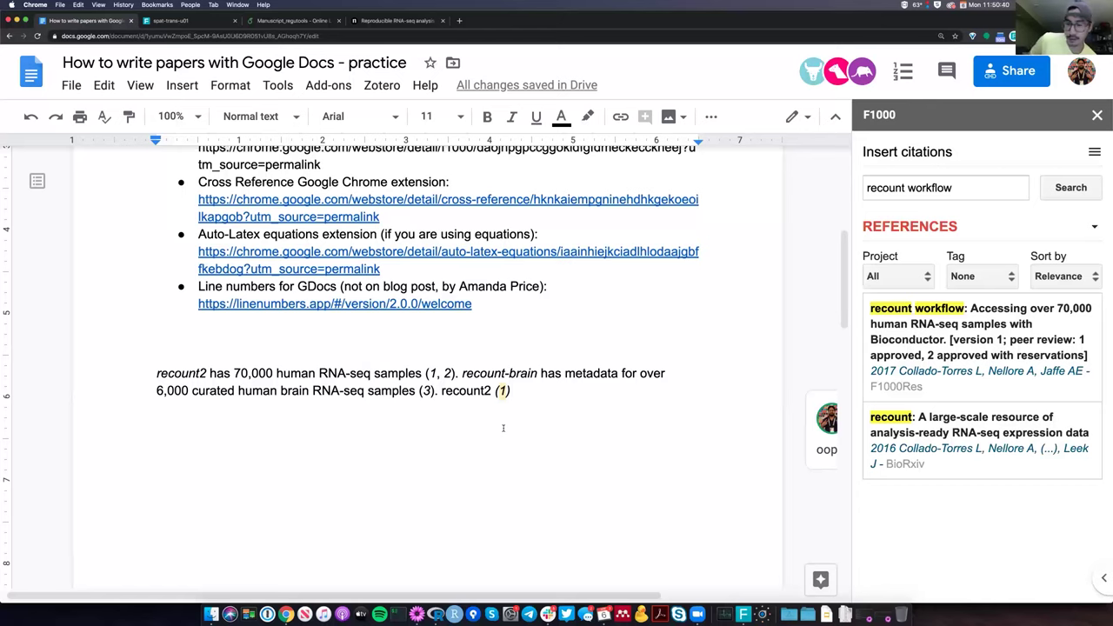
pyautogui.press('Return')
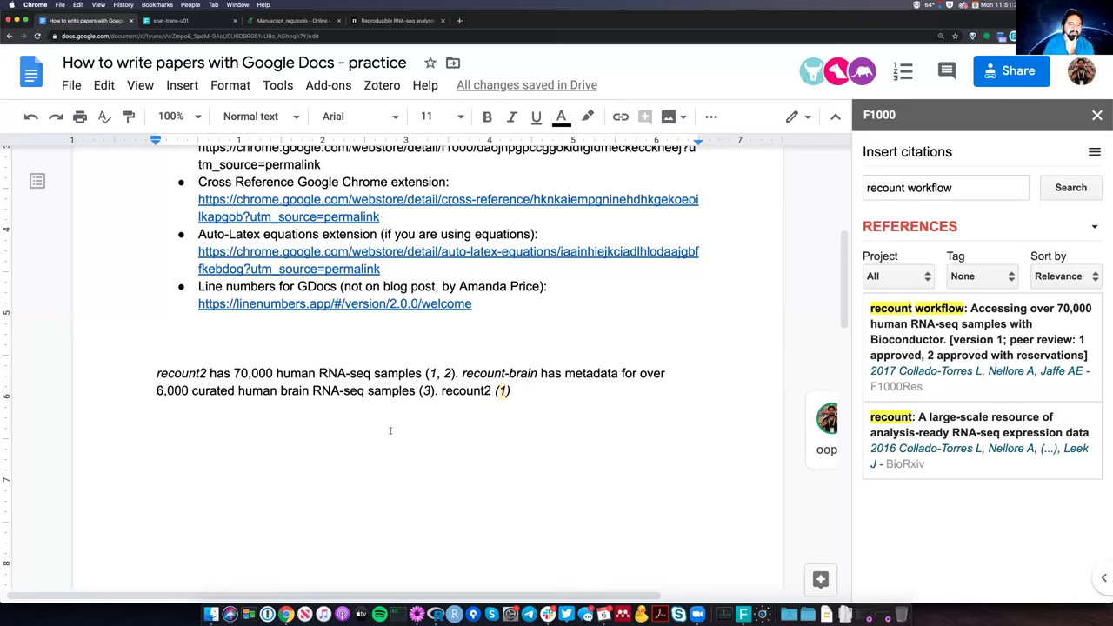
# Find the Cross Reference Google Chrome extension entry in the document's extension list and return to the space below the cited sentences.
pyautogui.scroll(-1, 406, 434)
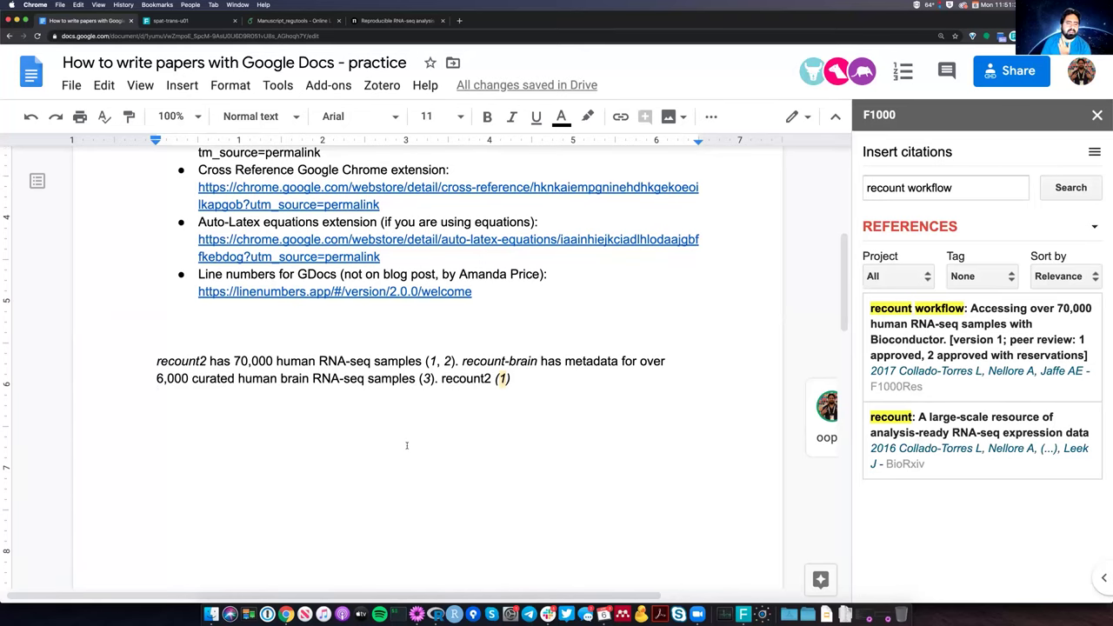
pyautogui.scroll(3, 407, 439)
pyautogui.scroll(-4, 453, 376)
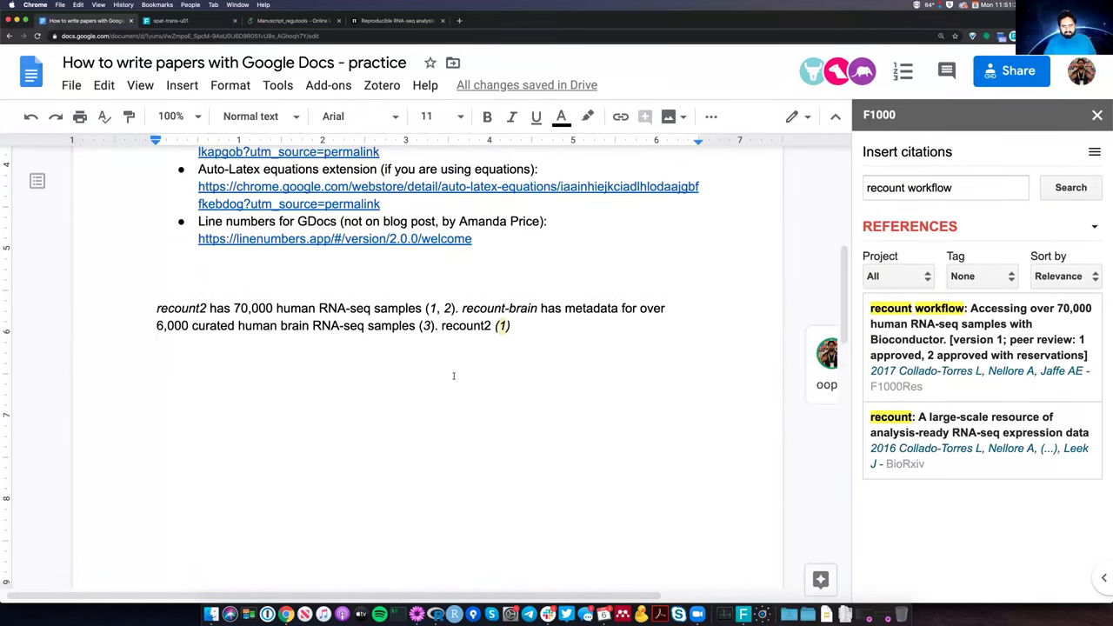
pyautogui.press('Return')
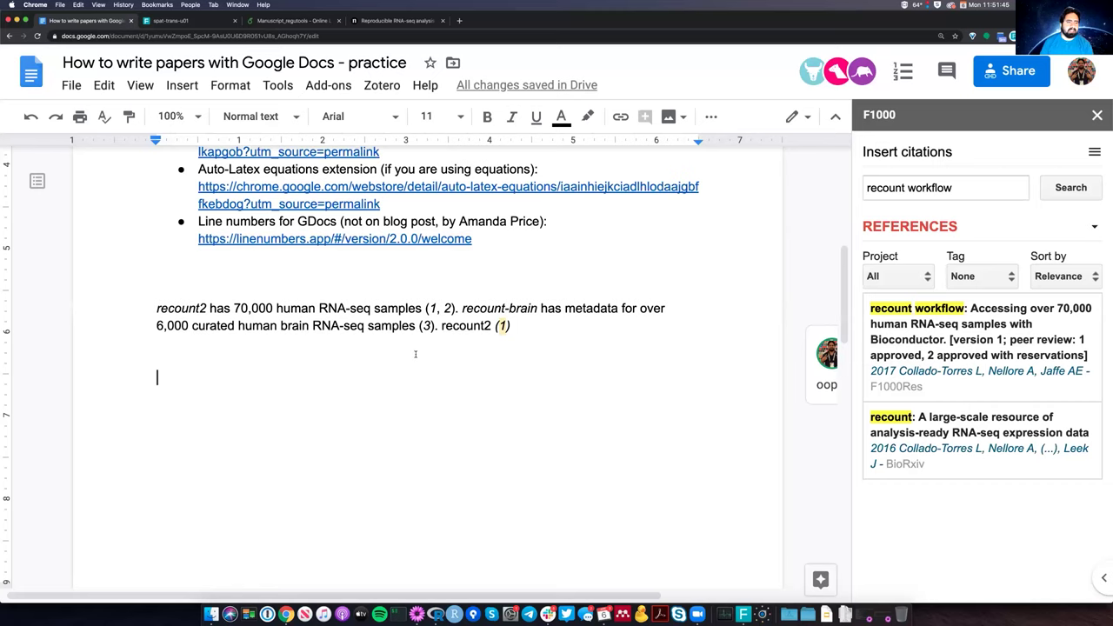
pyautogui.scroll(2, 195, 267)
pyautogui.scroll(2, 196, 267)
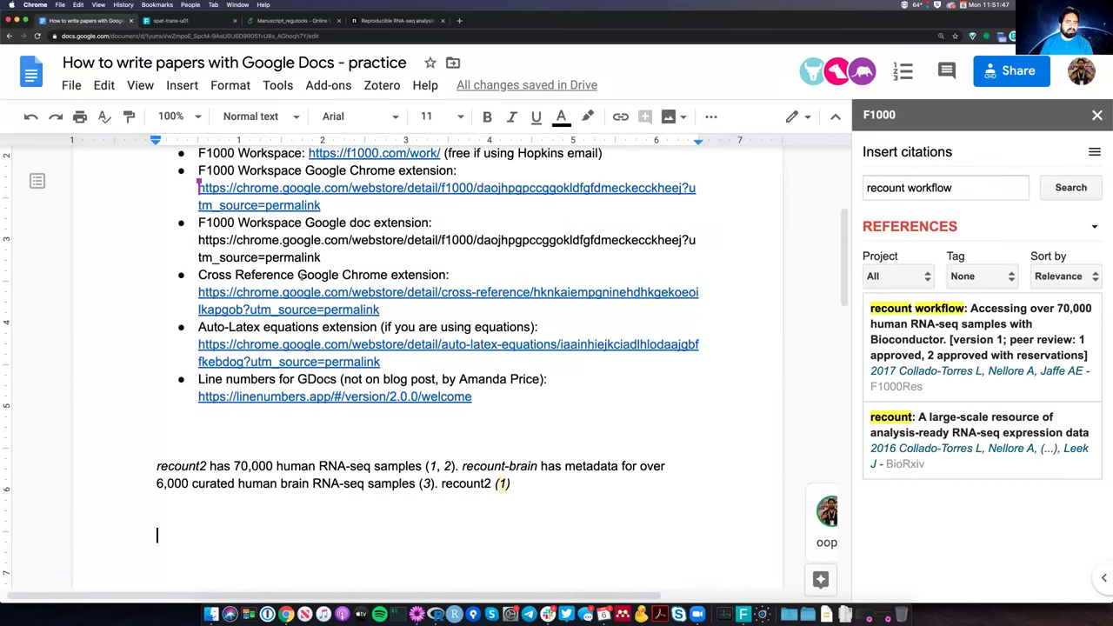
pyautogui.moveTo(301, 276); pyautogui.dragTo(198, 275)
pyautogui.scroll(-1, 281, 483)
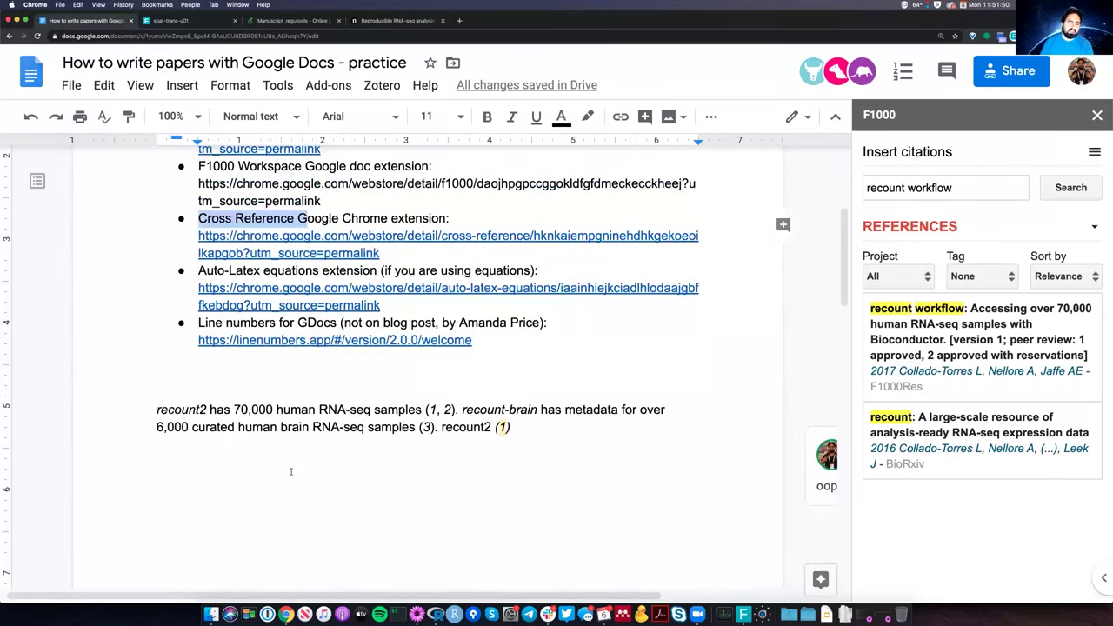
pyautogui.click(286, 482)
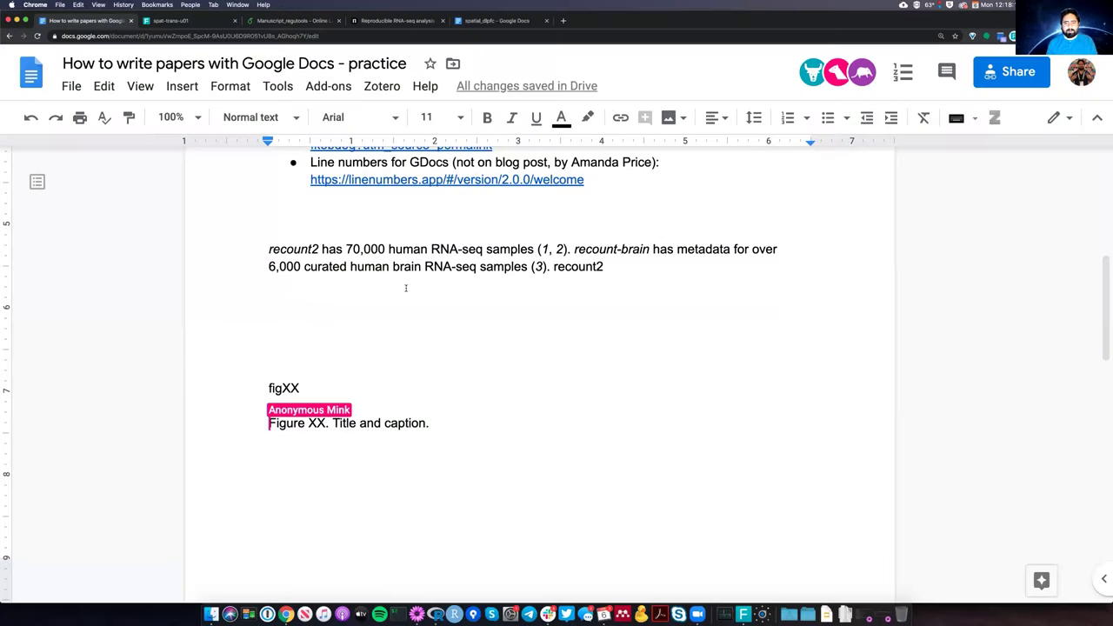
# Open the Cross Reference add-on's configuration and examine its Labels settings for equations.
pyautogui.click(408, 286)
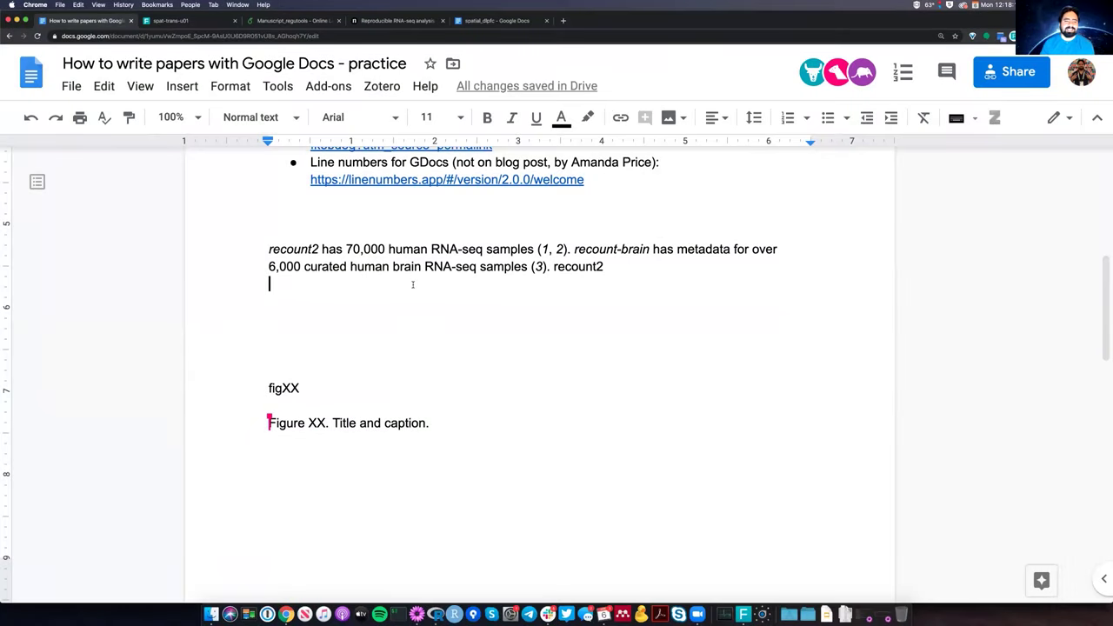
pyautogui.click(348, 89)
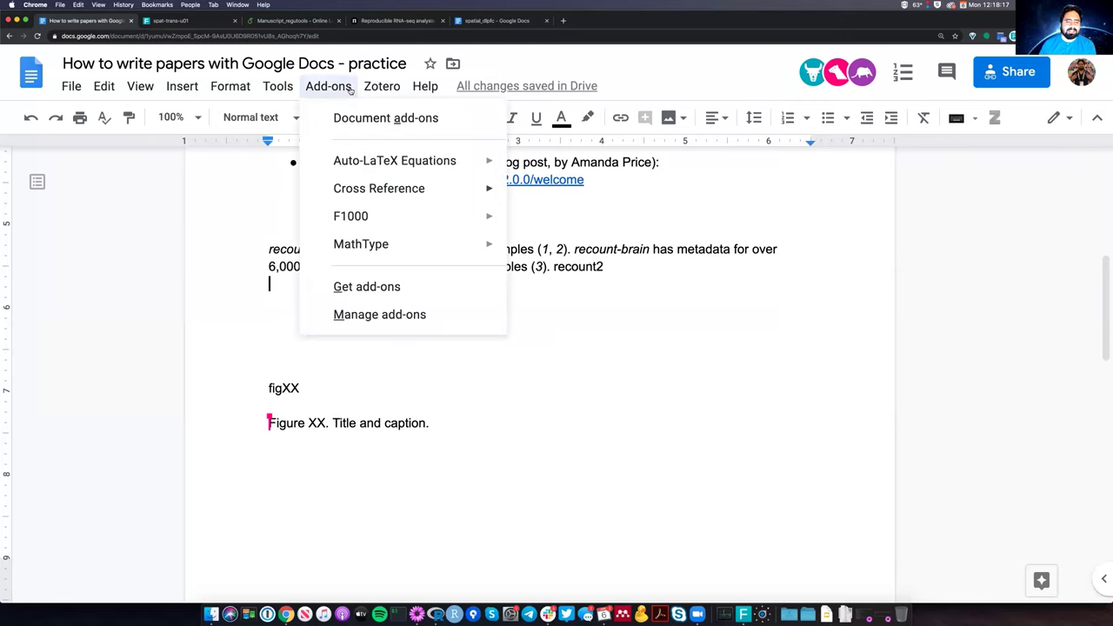
pyautogui.moveTo(382, 197)
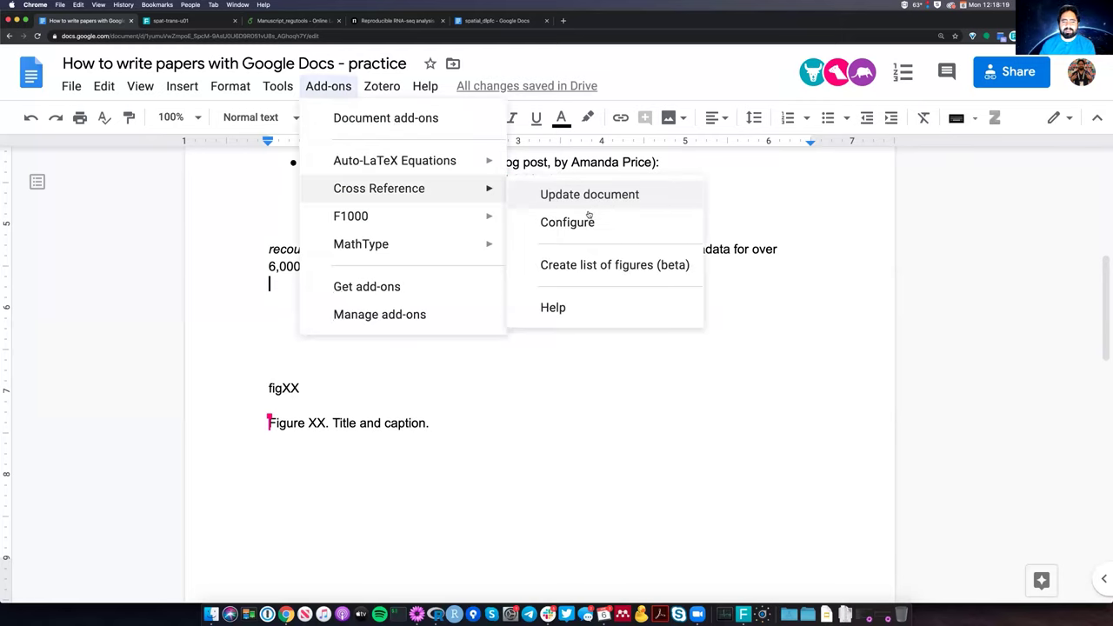
pyautogui.click(670, 233)
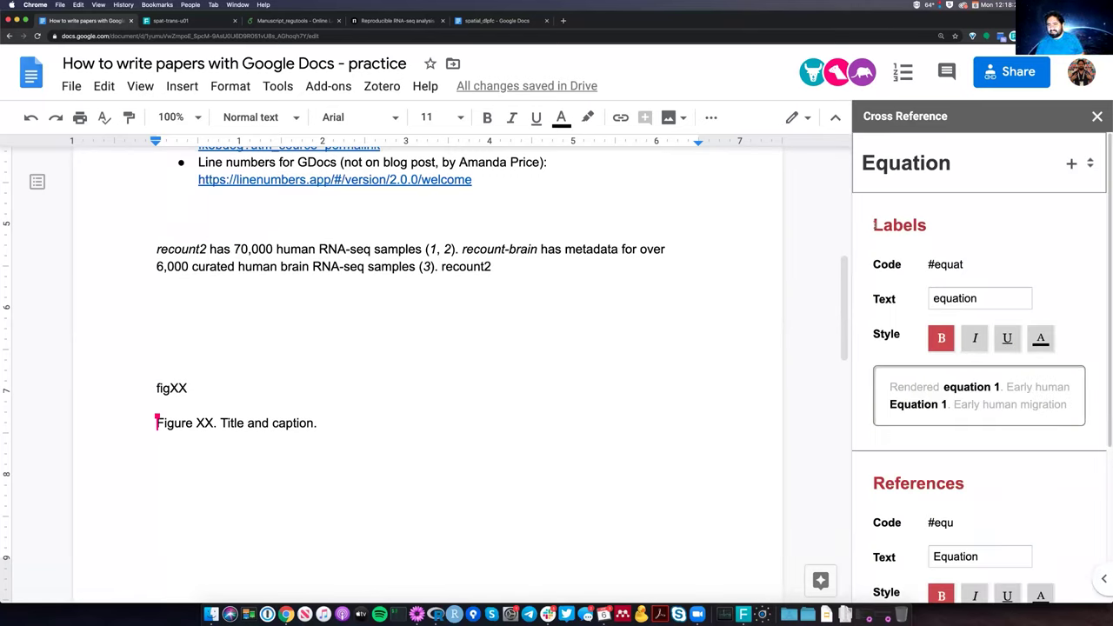
pyautogui.doubleClick(925, 224)
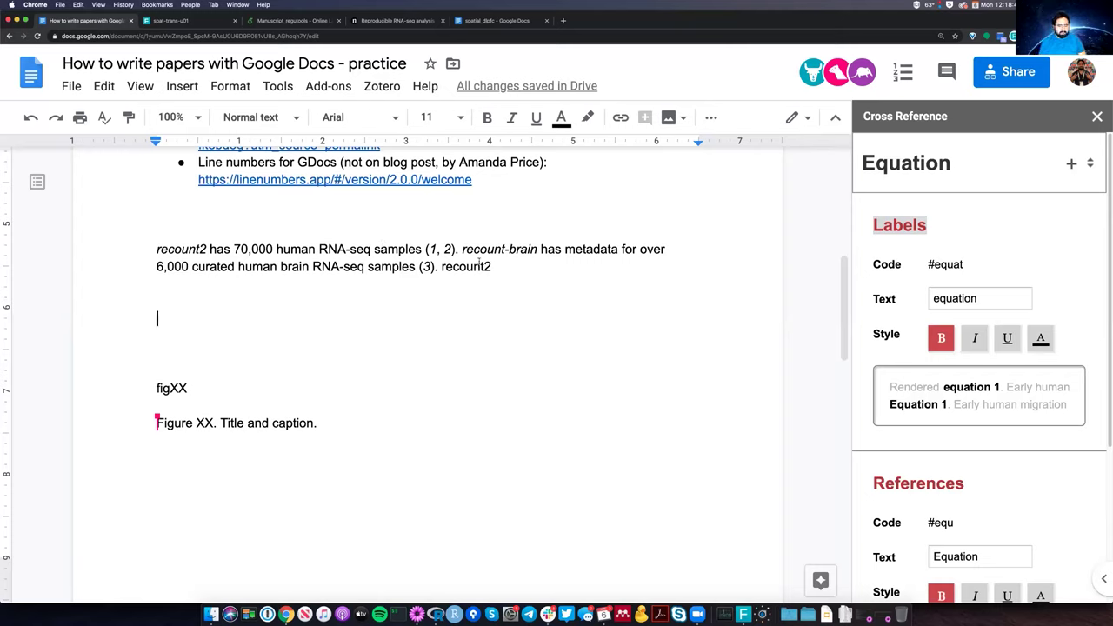
# Insert "(Figure XX)" after the "(3)" citation, before the period ending the recount-brain sentence.
pyautogui.write('(3)')
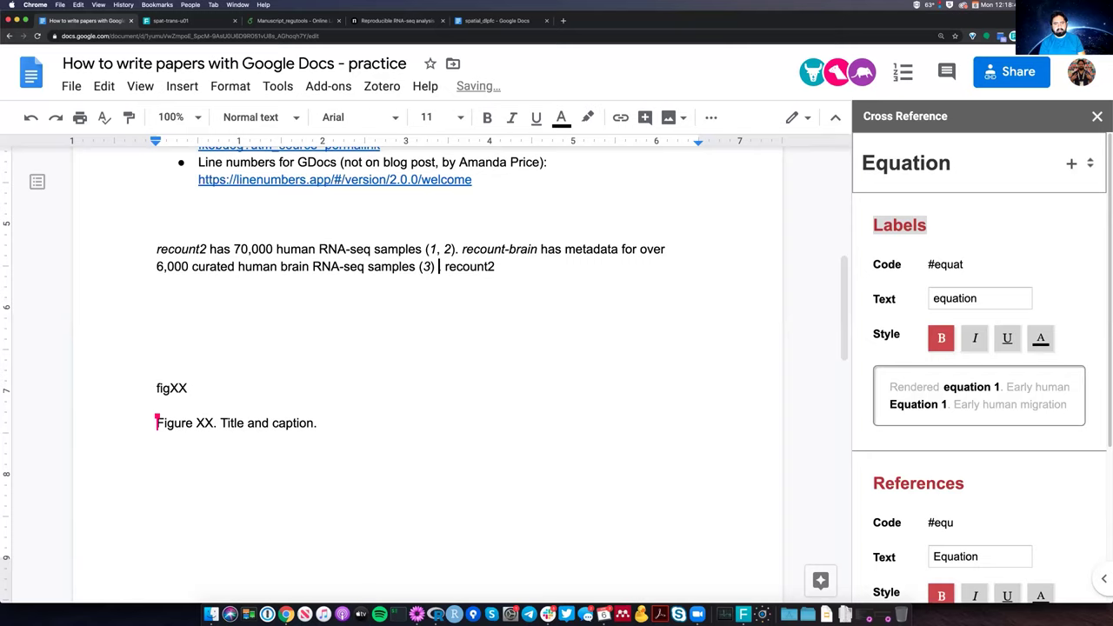
pyautogui.write(' (Figure XX) ')
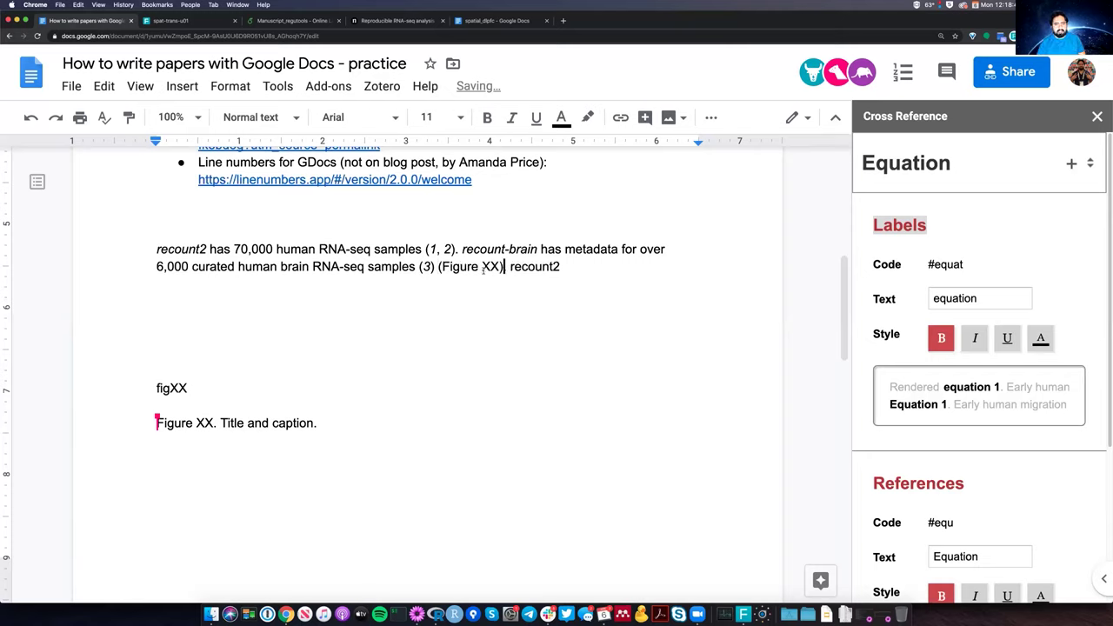
pyautogui.write('.')
# Add the comment "reference to the label" to the in-text "Figure XX" in the recount-brain sentence.
pyautogui.click(482, 266)
pyautogui.moveTo(500, 266); pyautogui.dragTo(441, 266)
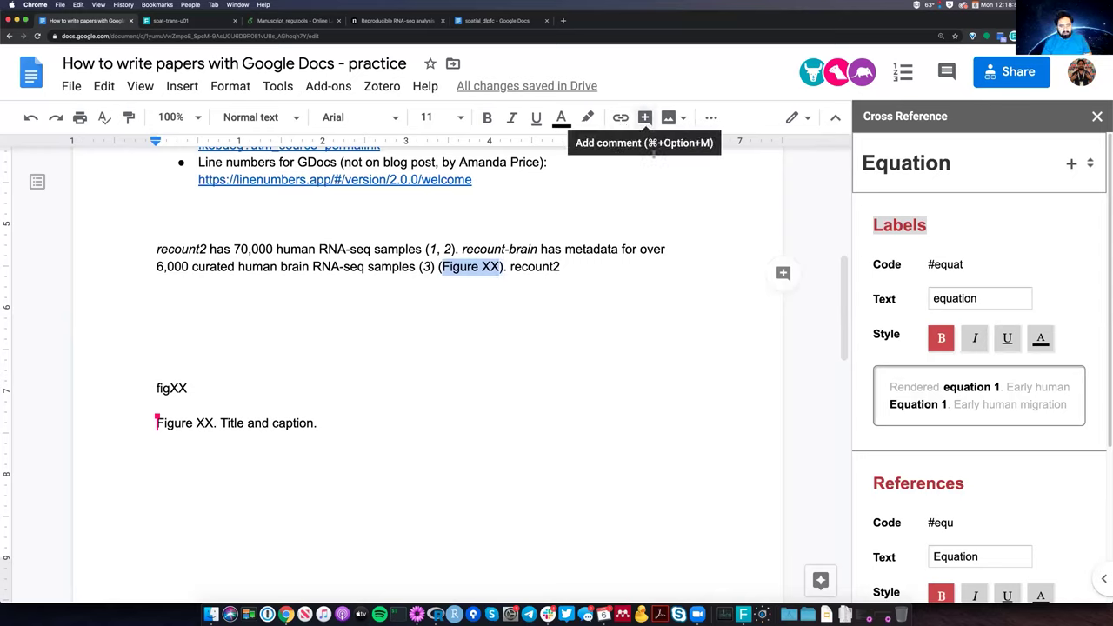
pyautogui.click(644, 116)
pyautogui.write('ref')
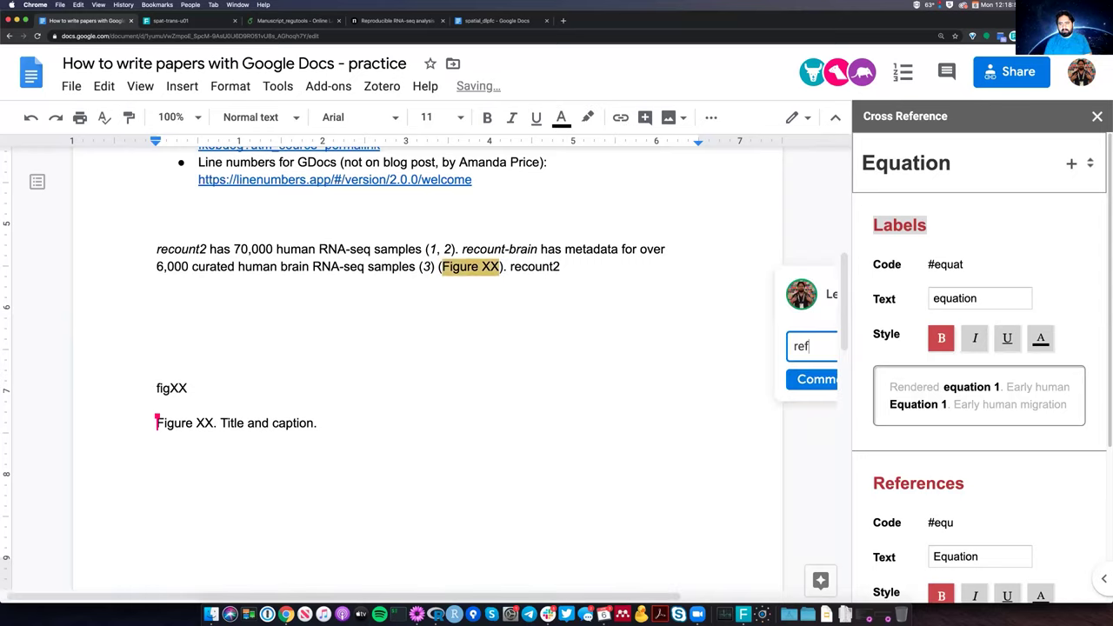
pyautogui.write('erence to the labe')
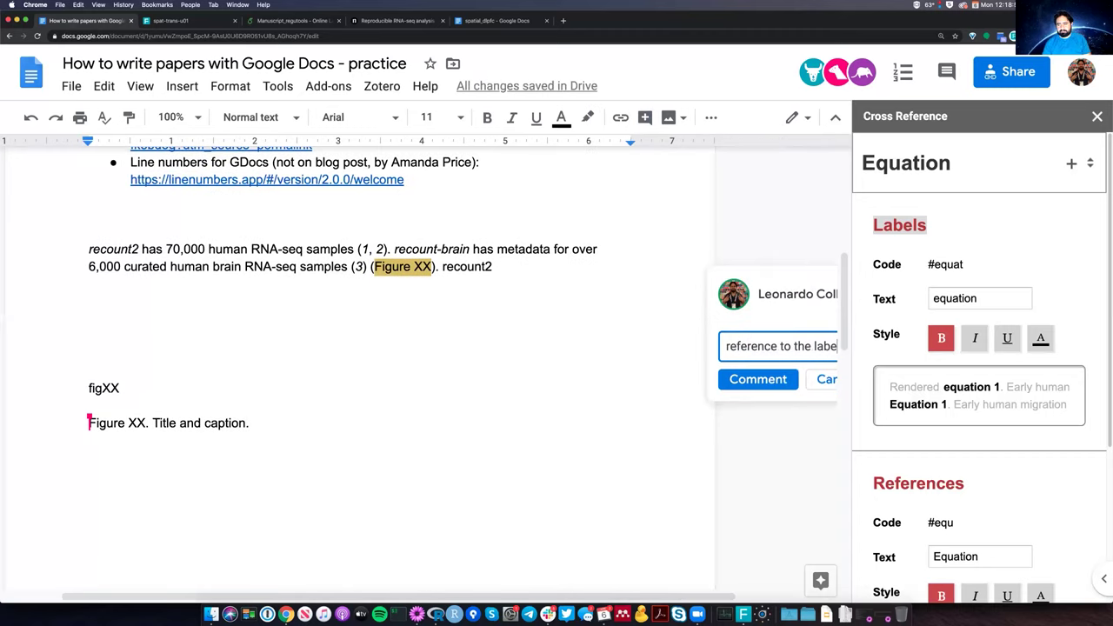
pyautogui.write('l')
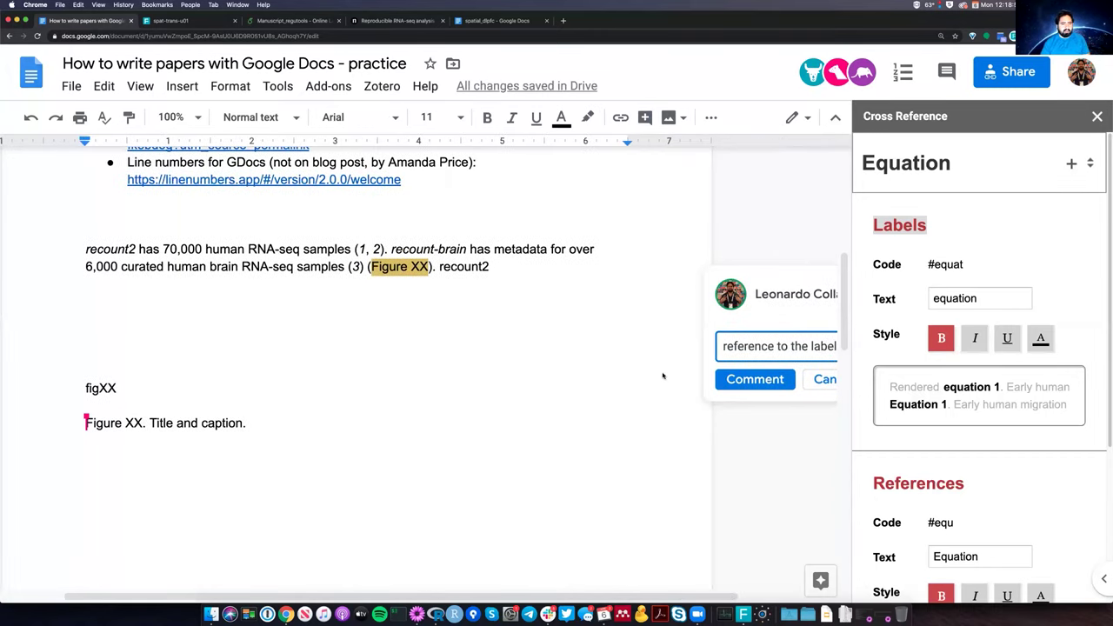
pyautogui.press('super+Return')
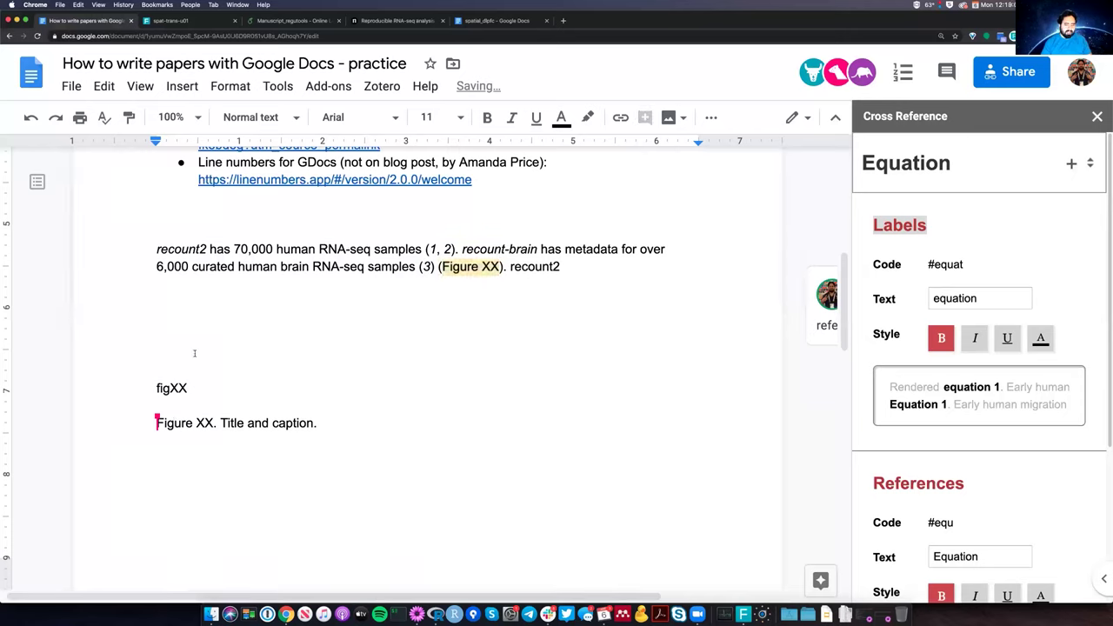
# Add a "Figures" line followed by a blank line above the "figXX" placeholder.
pyautogui.write('Figures')
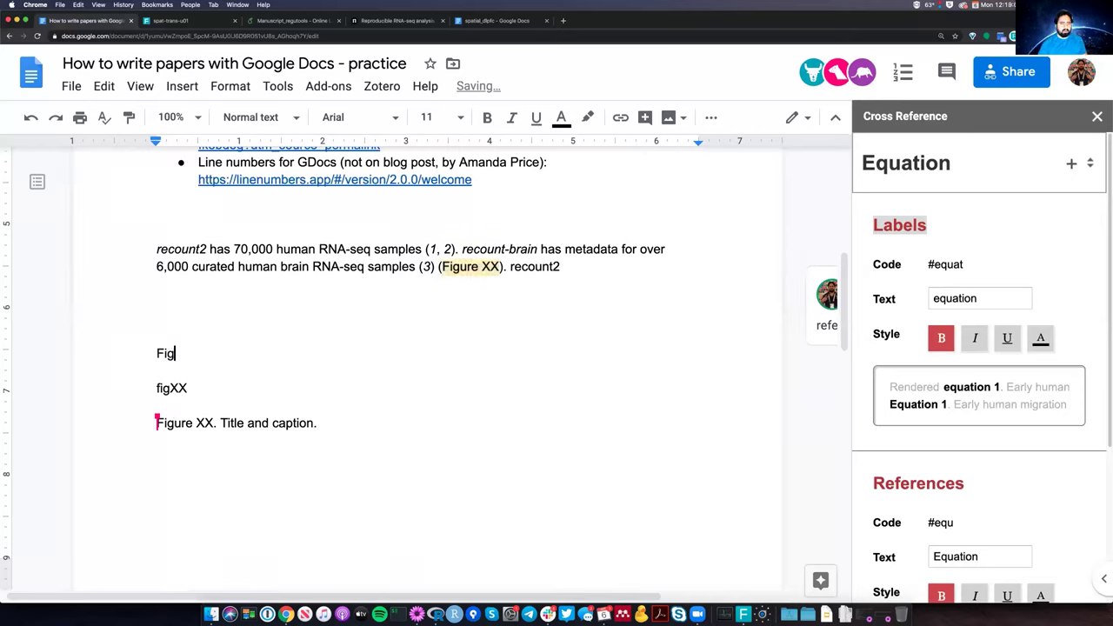
pyautogui.press('Return')
pyautogui.click(228, 406)
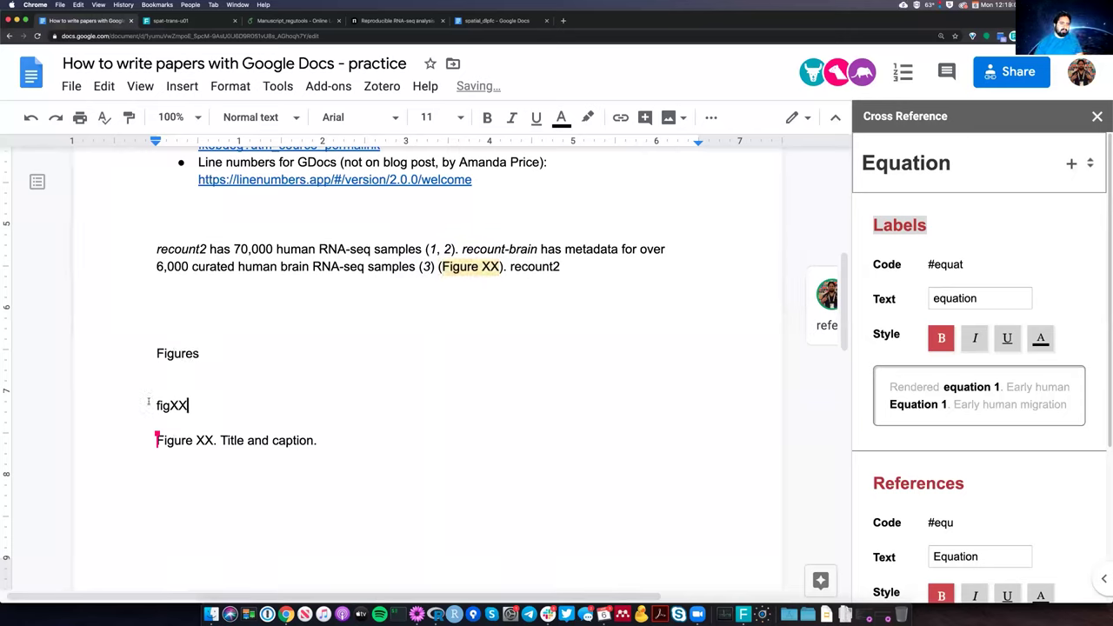
pyautogui.hotkey('shift', 'Home')
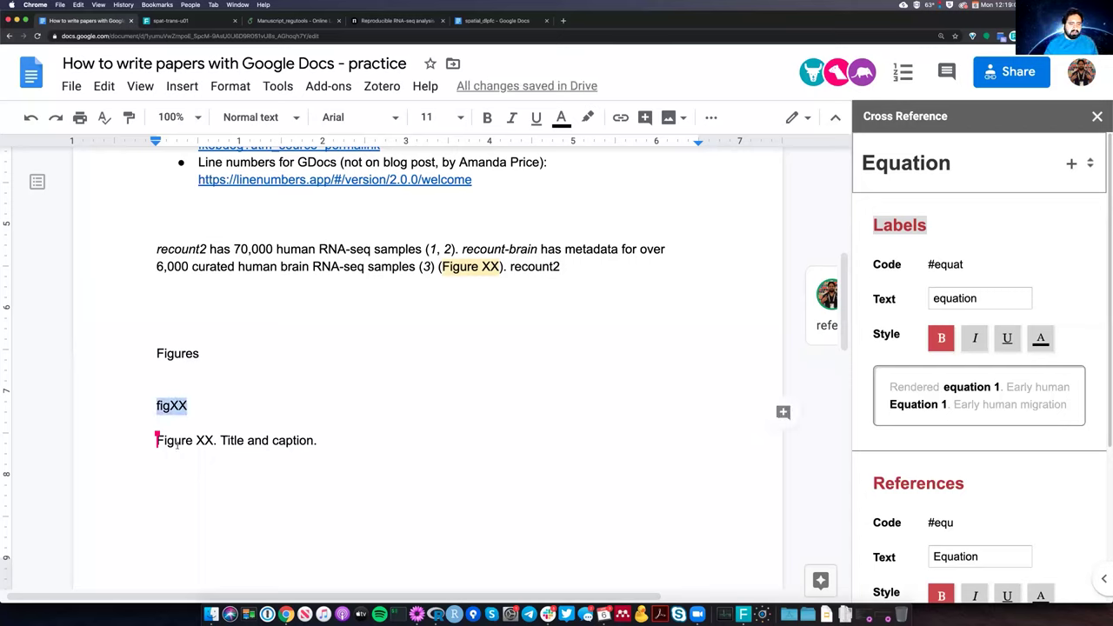
pyautogui.press('Right')
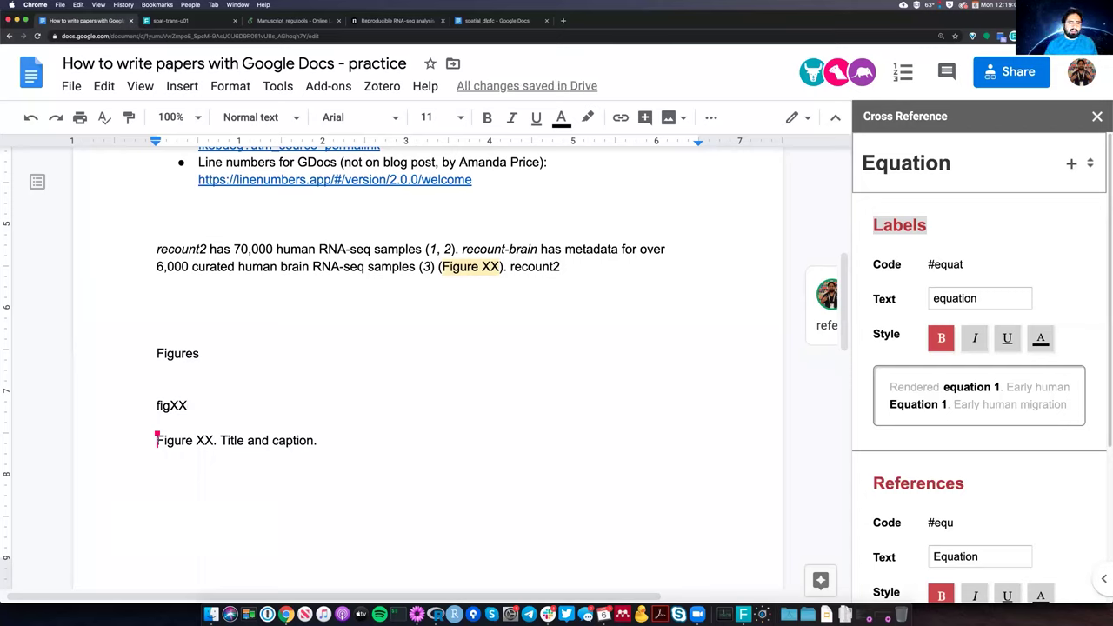
# Add the comment "figure label, it's unique & appears only once" to "Figure XX" at the start of the figure caption.
pyautogui.moveTo(157, 440); pyautogui.dragTo(222, 440)
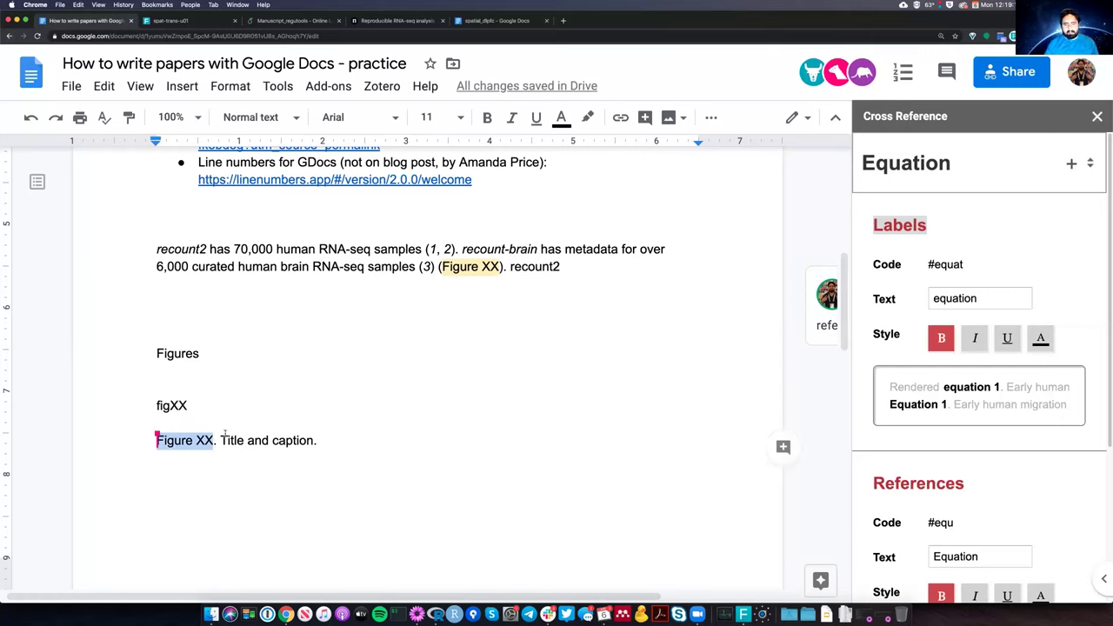
pyautogui.click(643, 119)
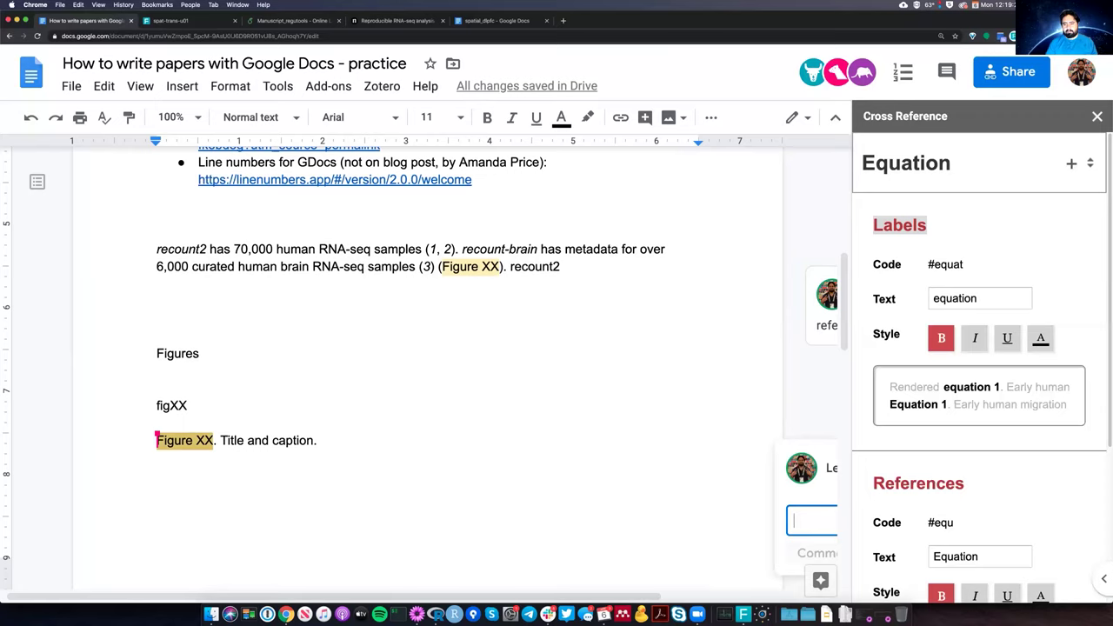
pyautogui.write('figure la')
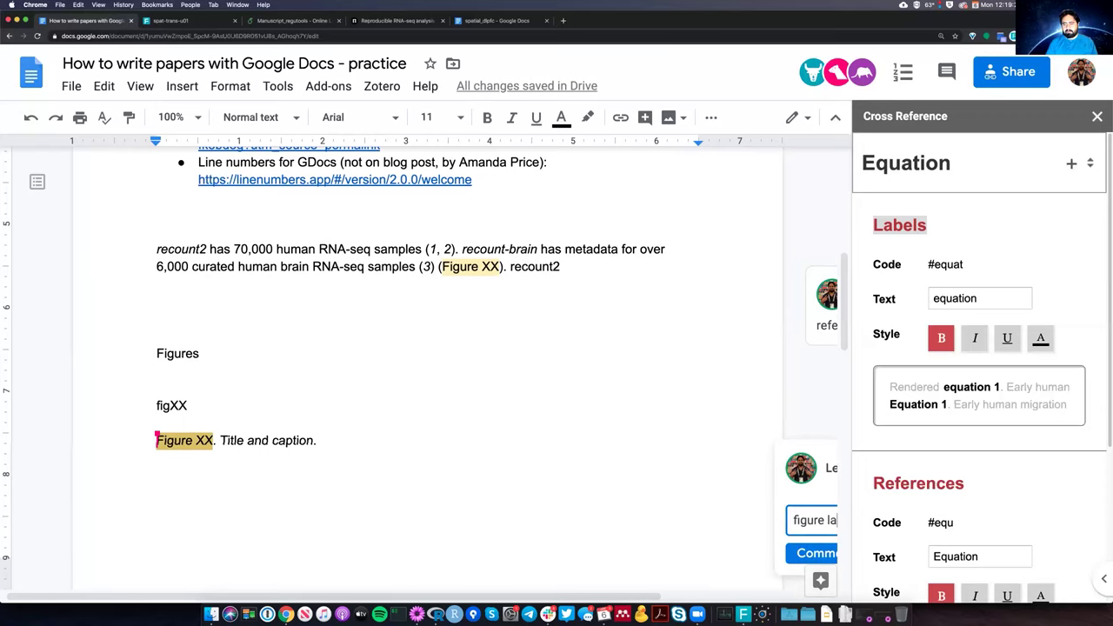
pyautogui.write('bel, i')
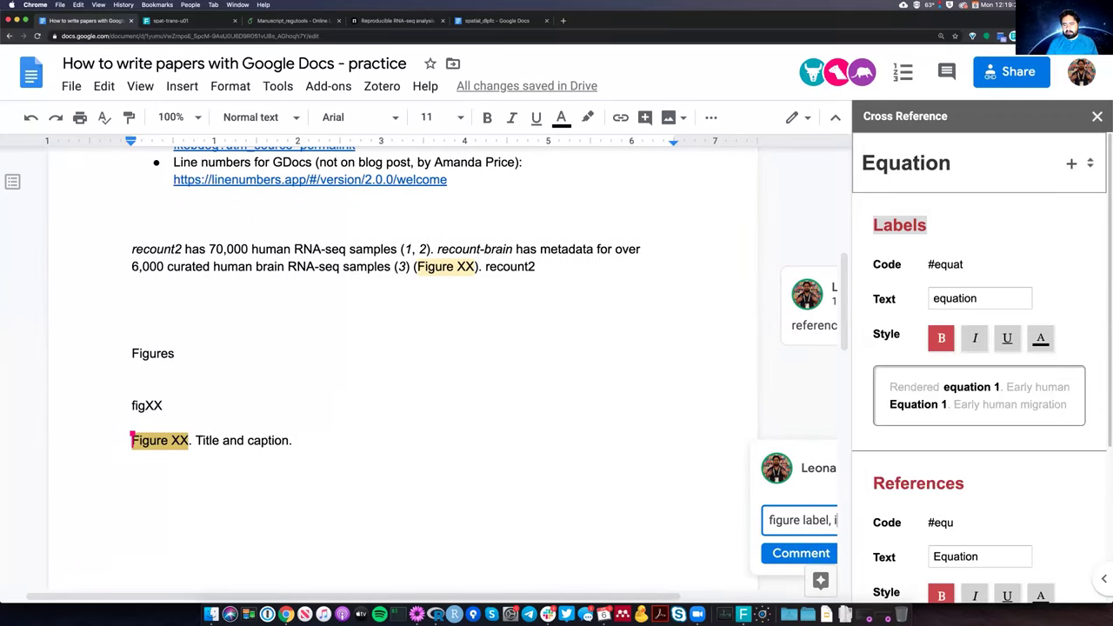
pyautogui.write('t;s')
pyautogui.press('BackSpace')
pyautogui.press('BackSpace')
pyautogui.write("'s ")
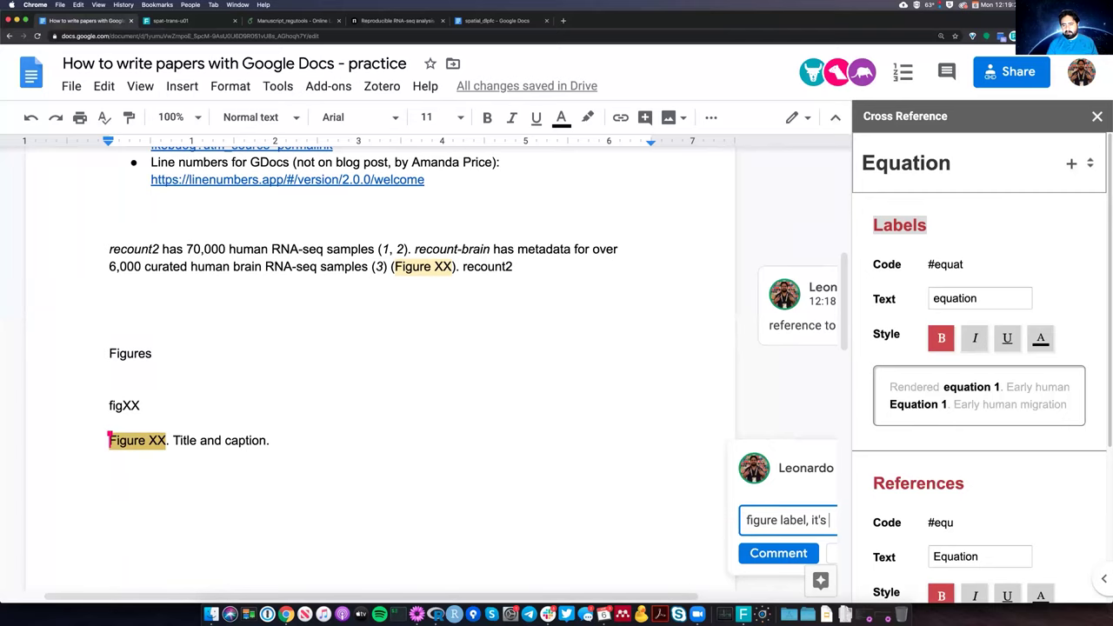
pyautogui.write('ui')
pyautogui.press('BackSpace')
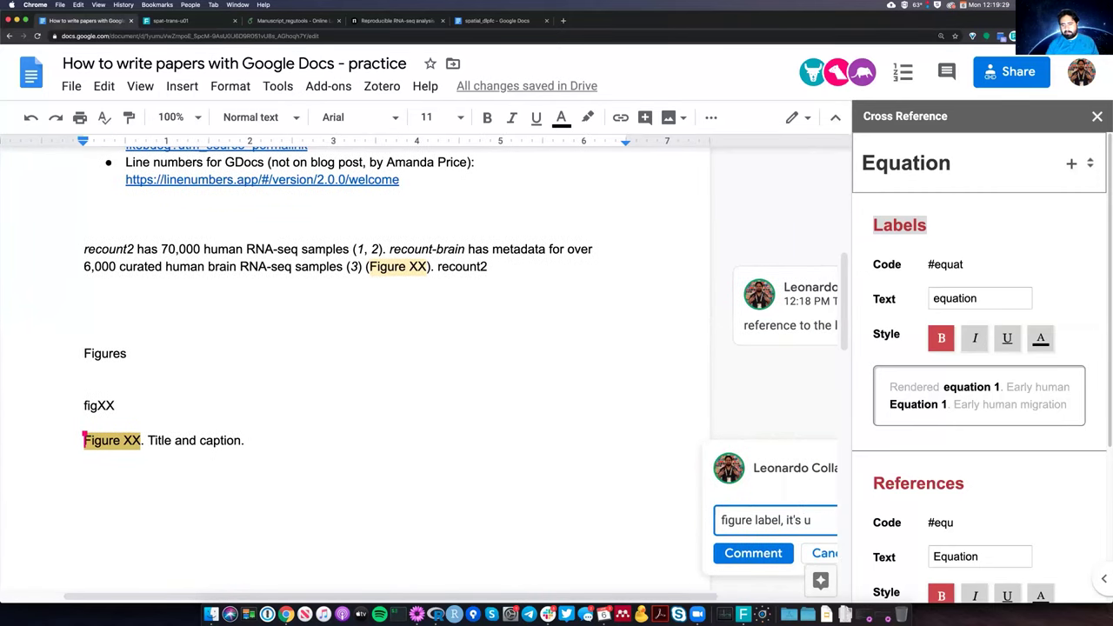
pyautogui.write('nique')
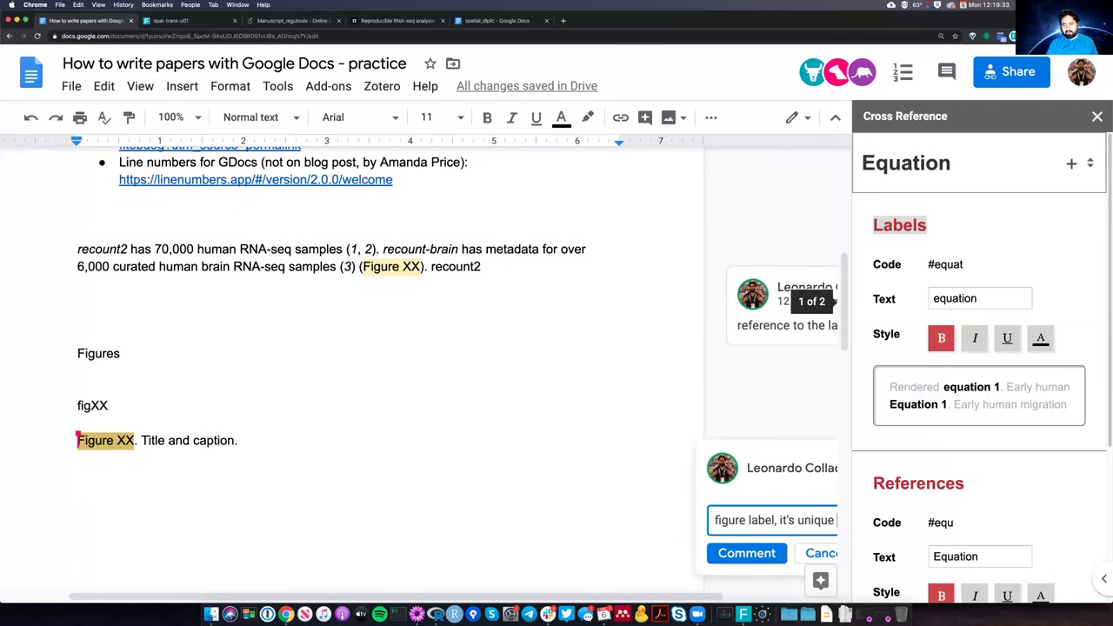
pyautogui.write(' & appear')
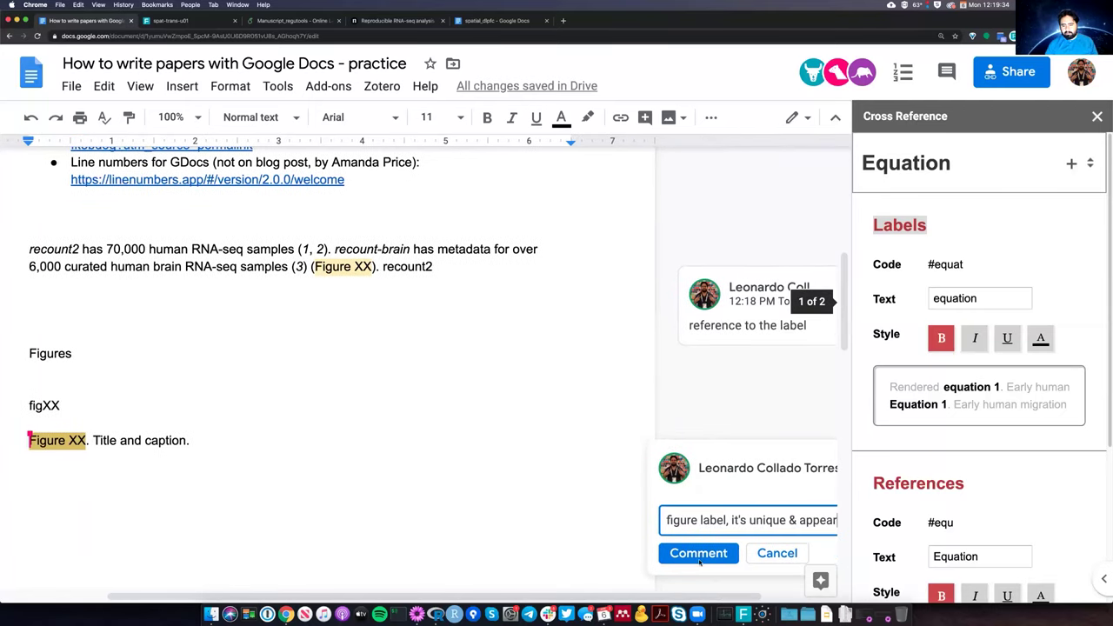
pyautogui.write('s only once')
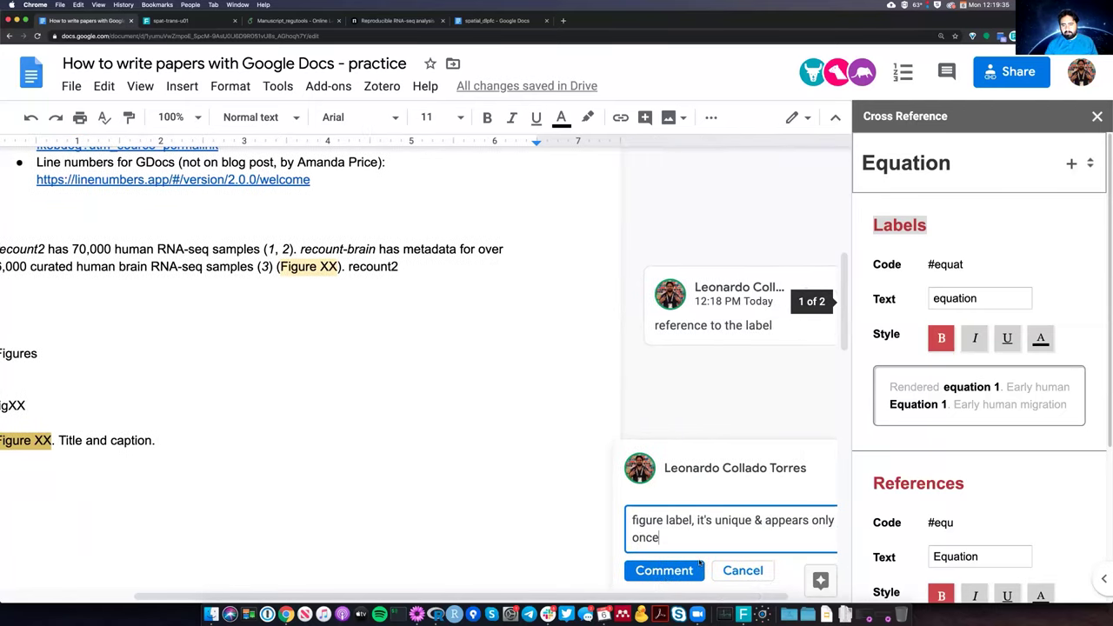
pyautogui.press('super+Return')
# Reply to the "reference to the label" comment with "we can have many references to labels".
pyautogui.click(778, 331)
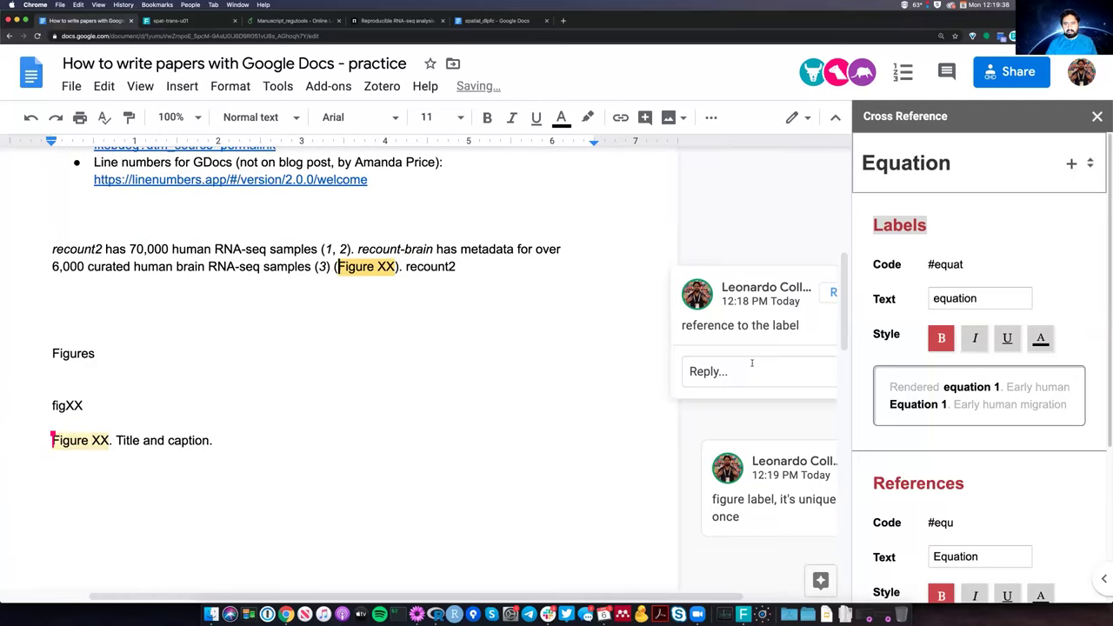
pyautogui.click(755, 369)
pyautogui.write('we can hav')
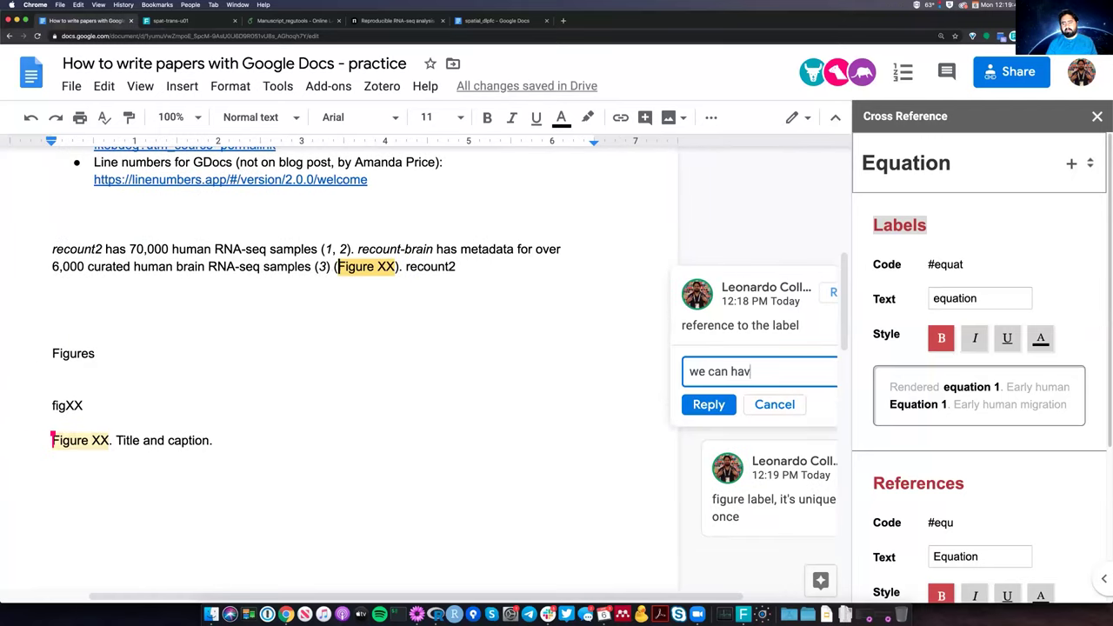
pyautogui.write('e many references to l')
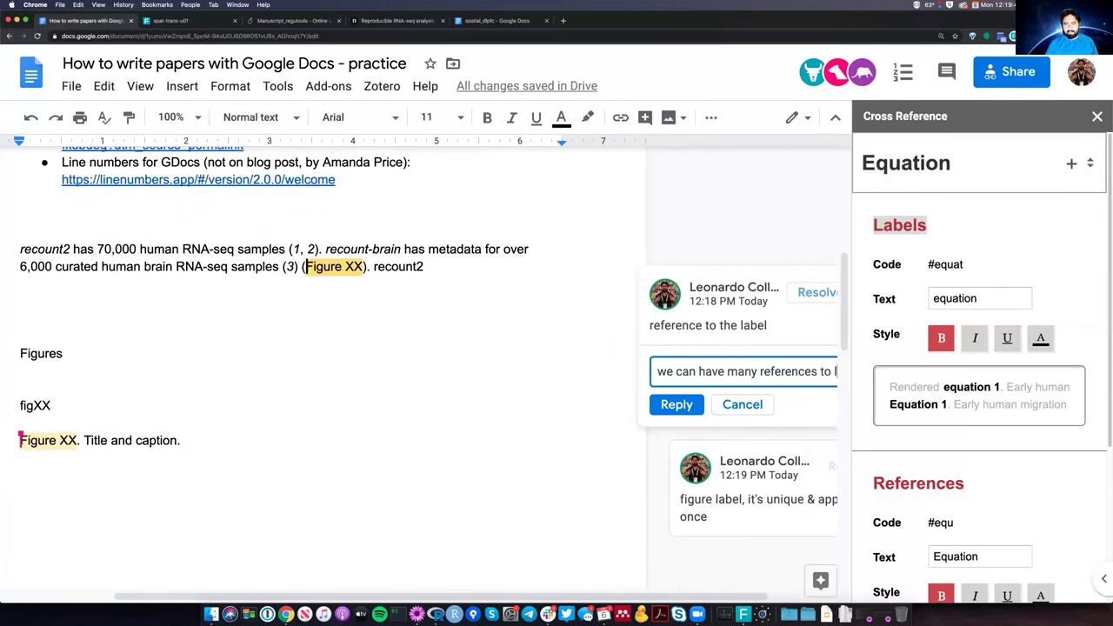
pyautogui.write('abels')
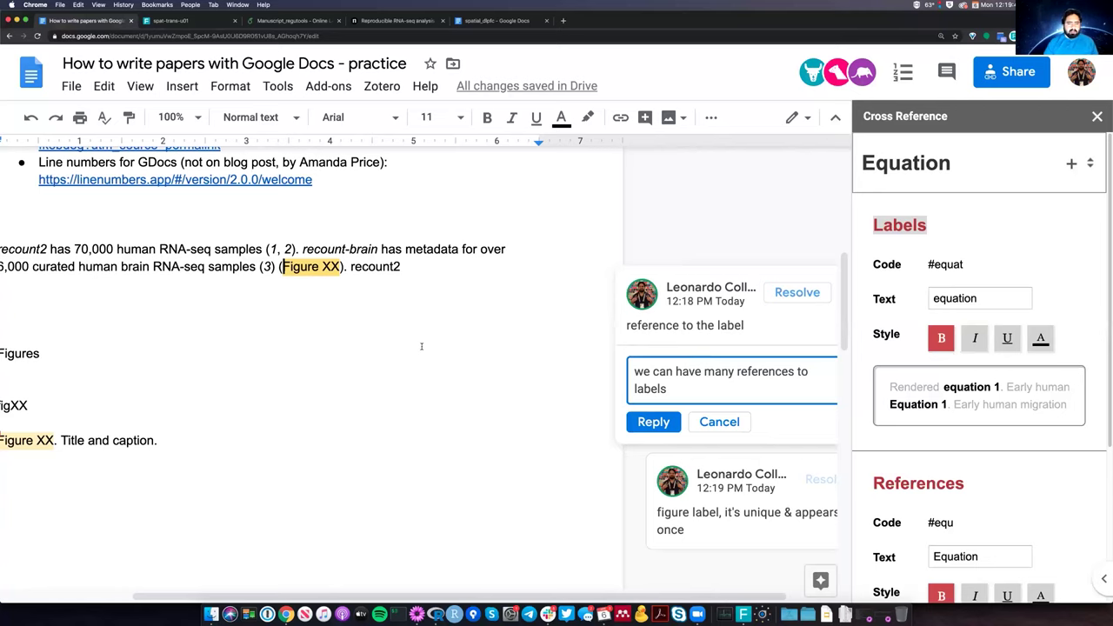
pyautogui.press('super+Return')
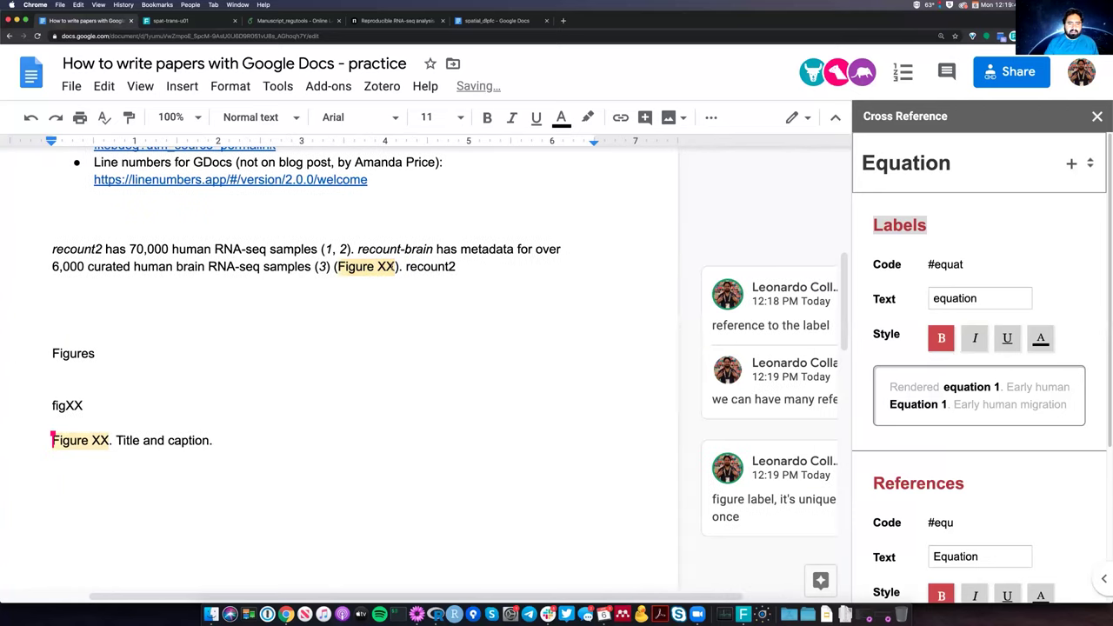
# Start a link on the in-text "Figure XX" with "#" and list Cross Reference's available label types.
pyautogui.click(391, 266)
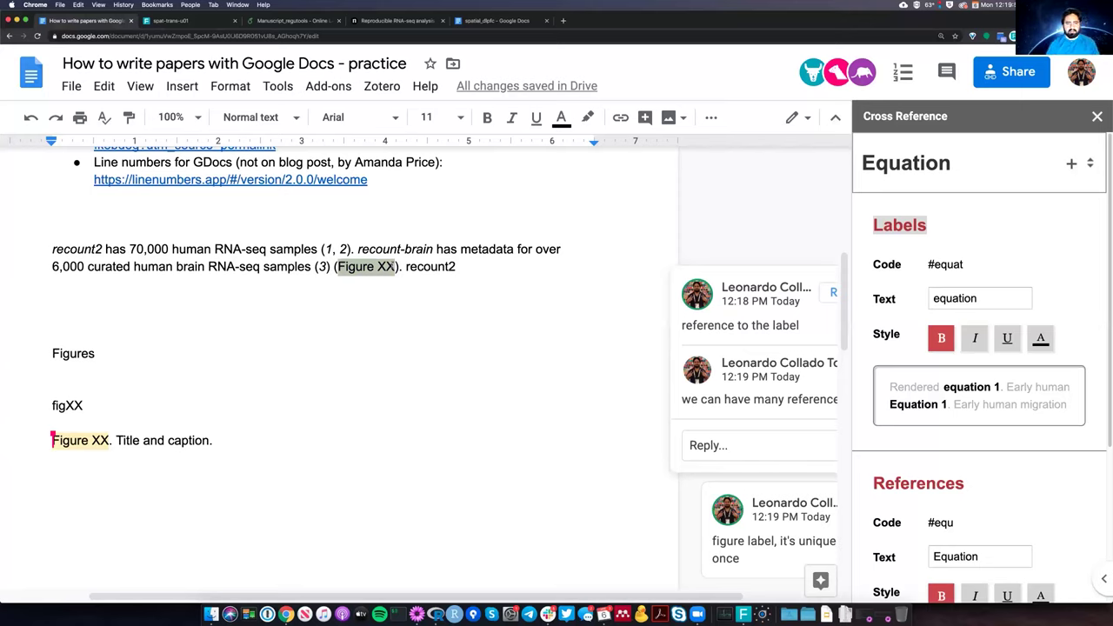
pyautogui.press('super+k')
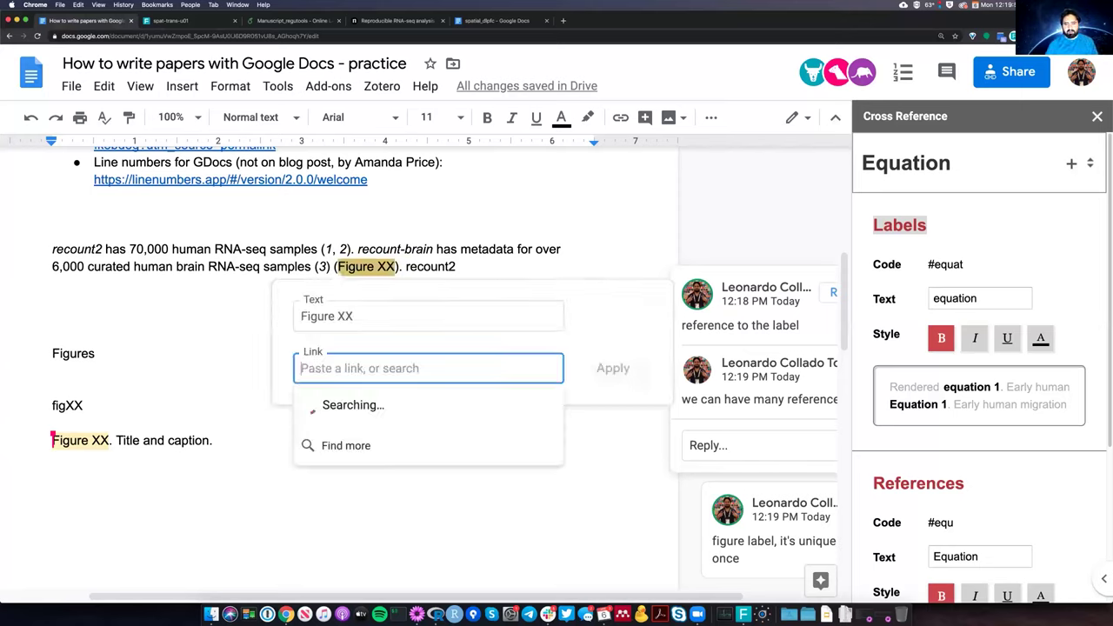
pyautogui.write('#')
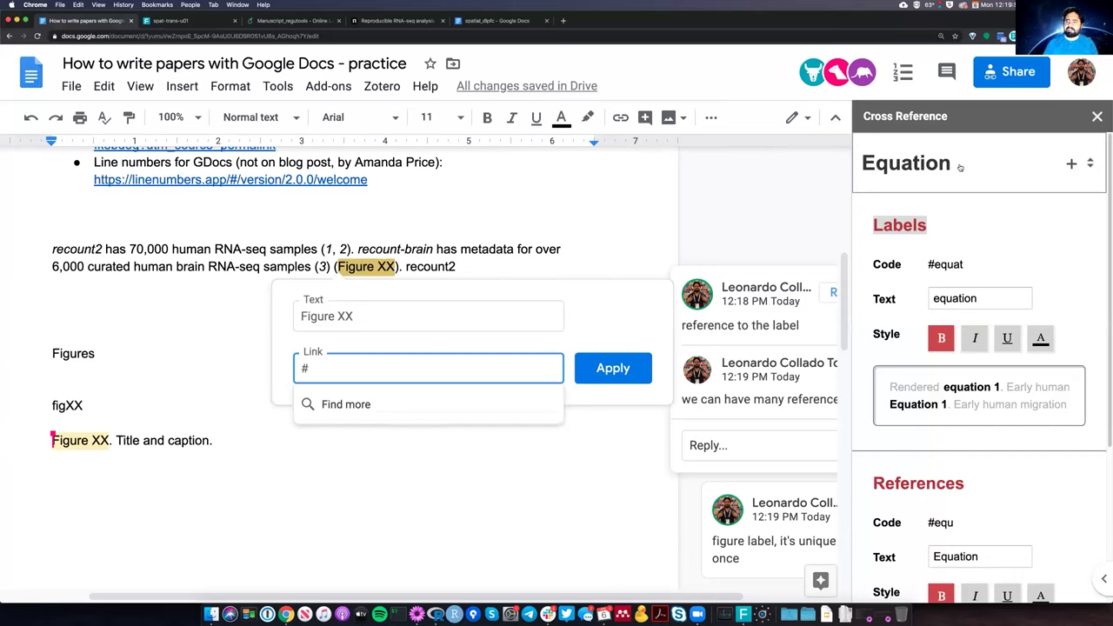
pyautogui.click(935, 199)
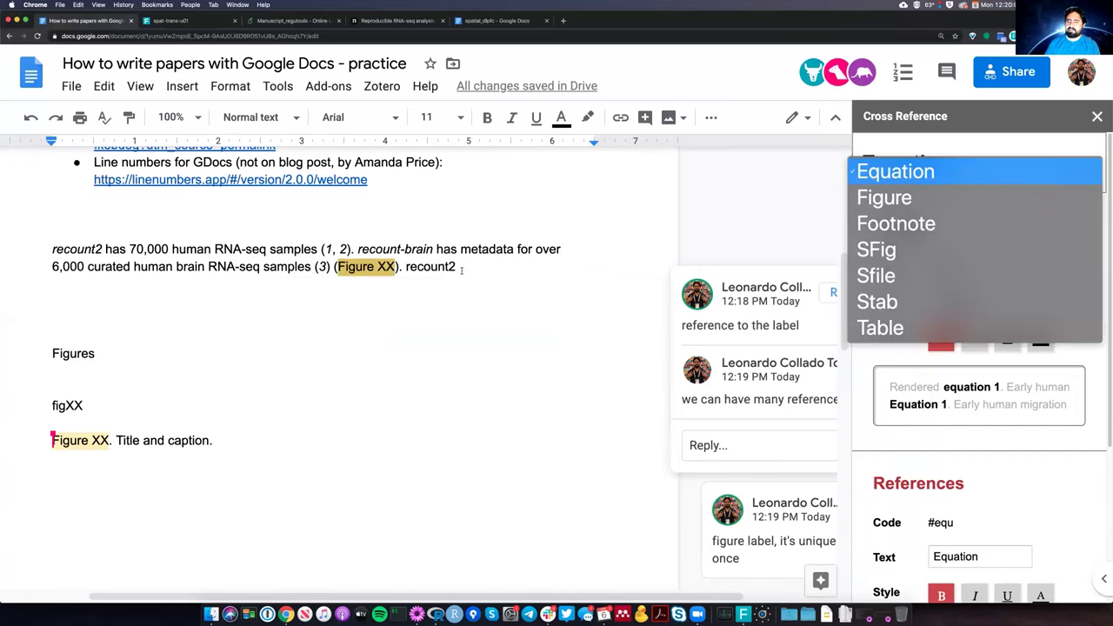
# Show the Figure cross-reference codes and enter #fig_recount-brain as the link target for the in-text "Figure XX".
pyautogui.click(935, 199)
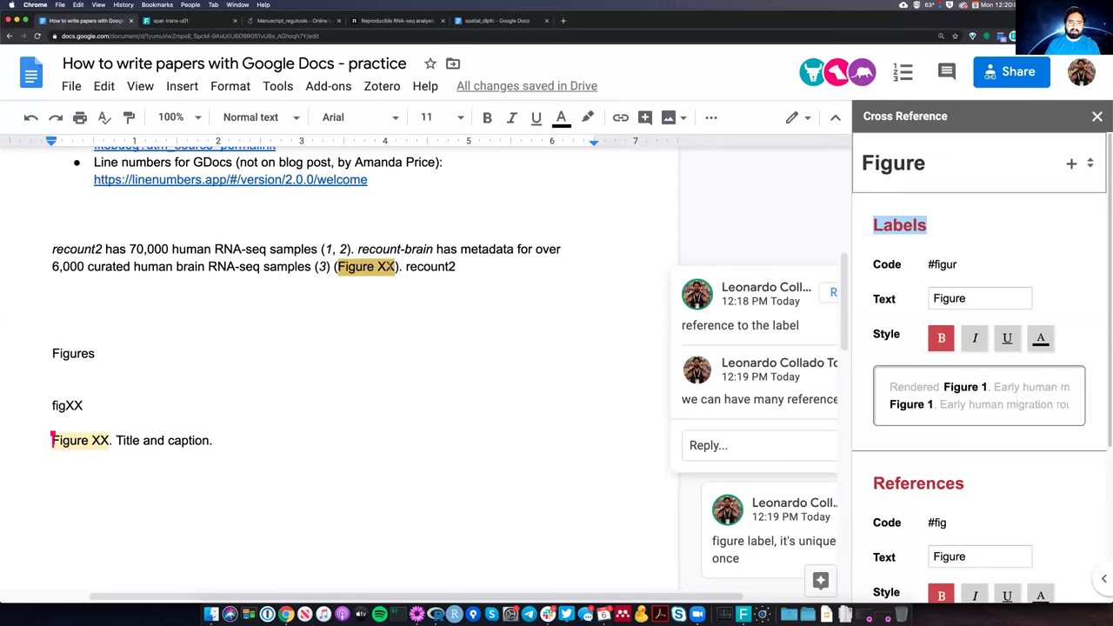
pyautogui.click(395, 266)
pyautogui.click(337, 266)
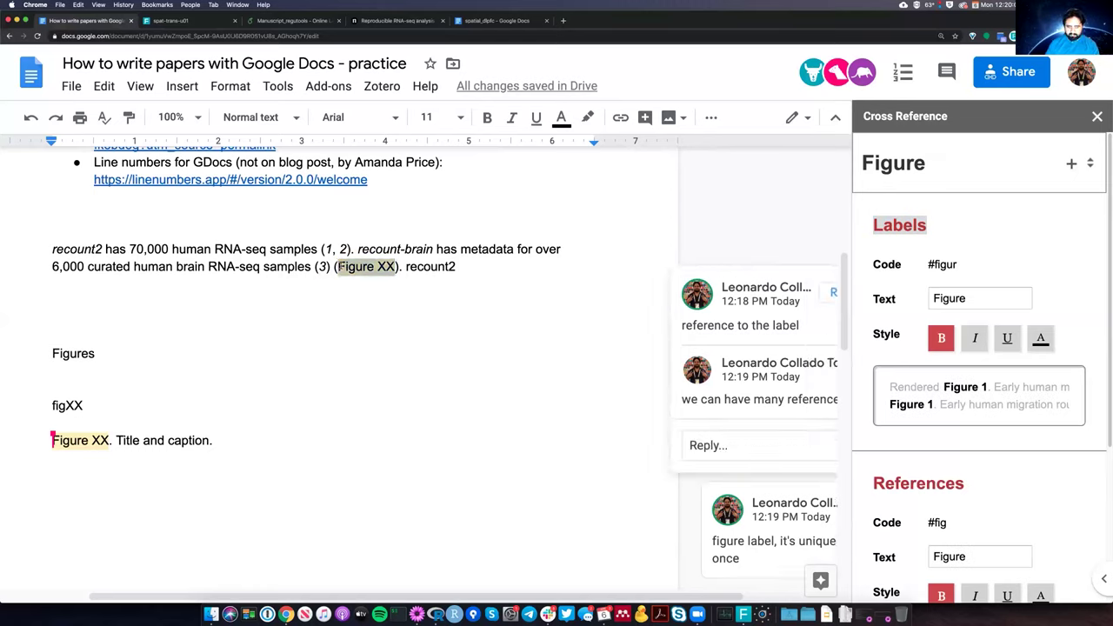
pyautogui.hotkey('ctrl', 'k')
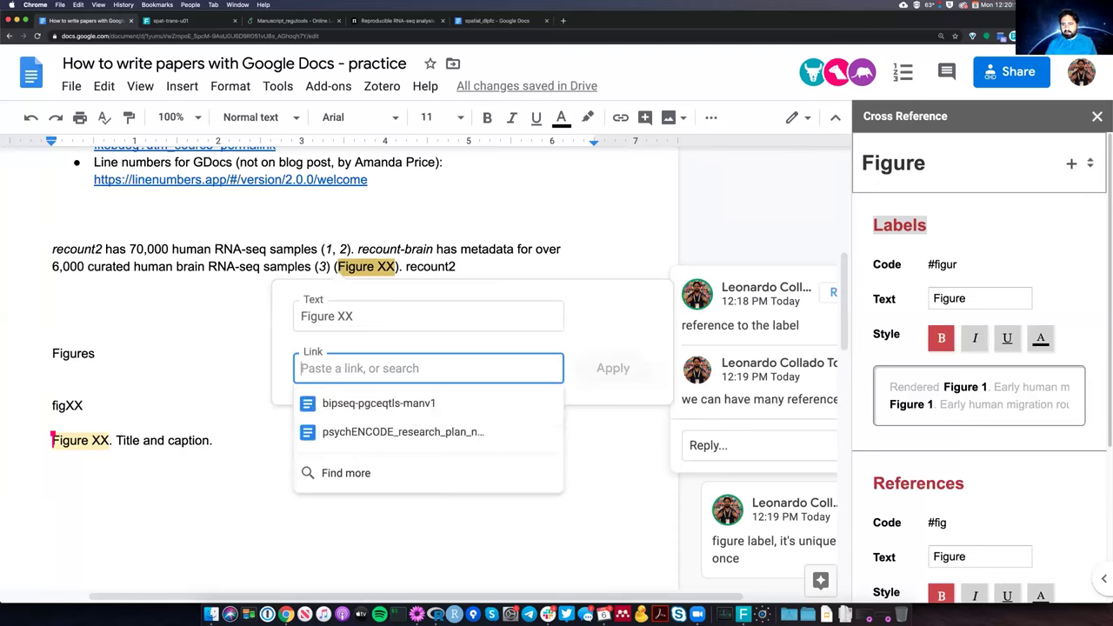
pyautogui.write('#fig')
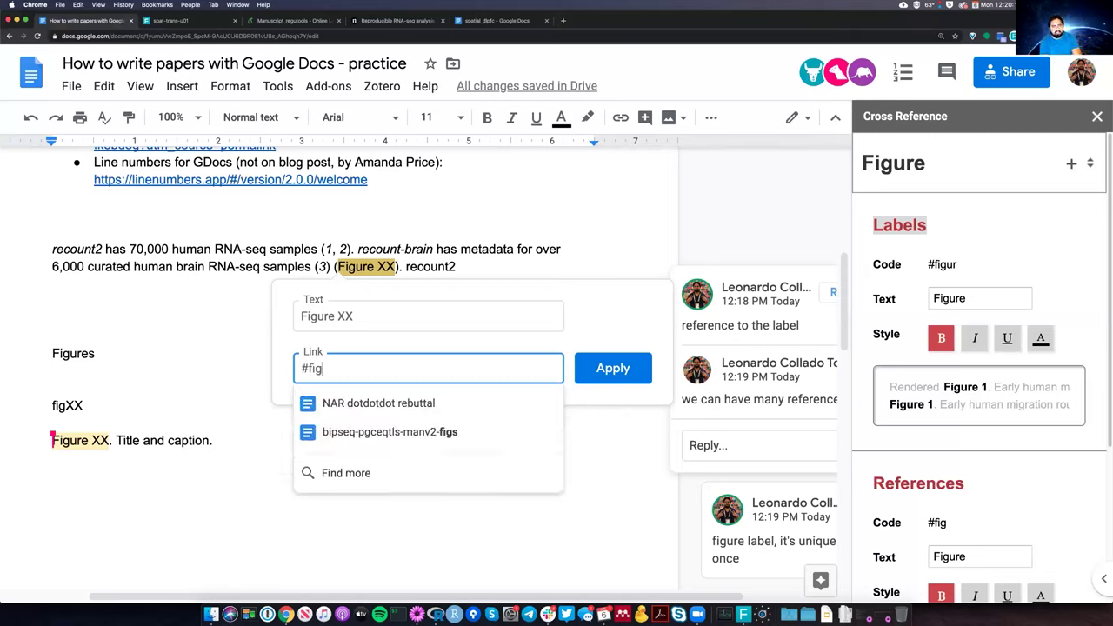
pyautogui.write('_')
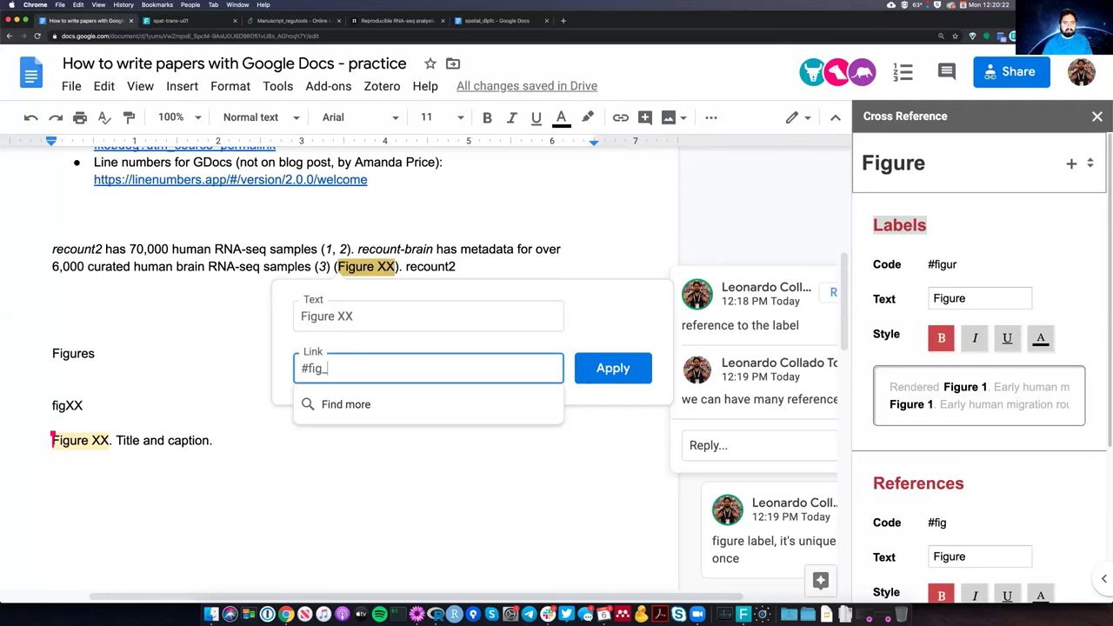
pyautogui.write('recount-brain')
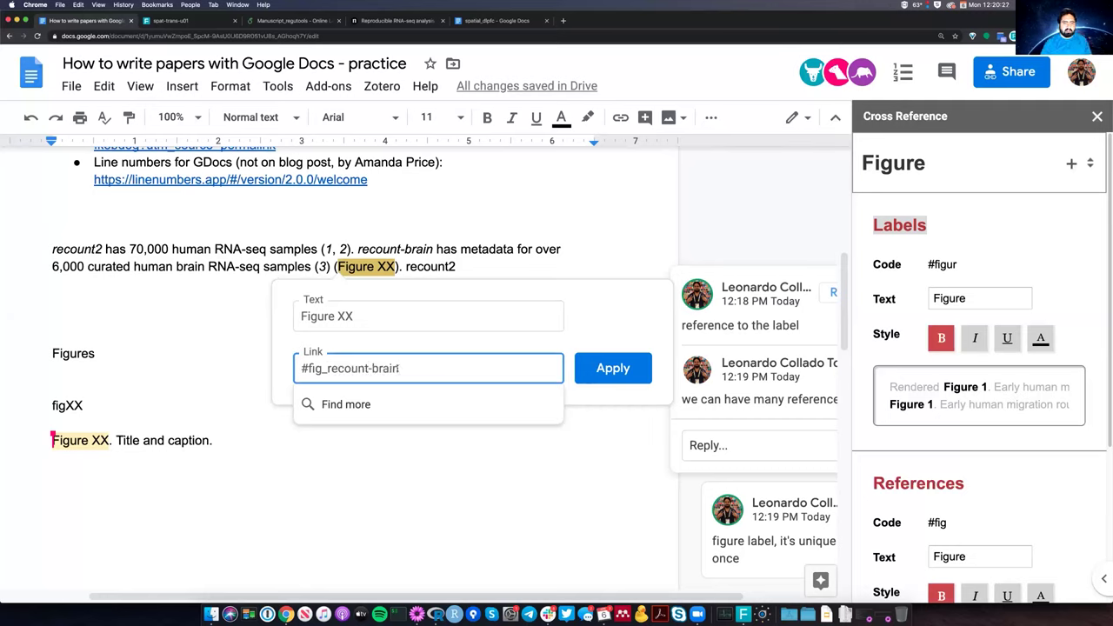
# Copy the "_recount-brain" suffix from the link target and apply the link to the in-text "Figure XX".
pyautogui.hotkey('shift', 'Right')
pyautogui.hotkey('shift', 'Right')
pyautogui.hotkey('shift', 'Right')
pyautogui.moveTo(388, 369); pyautogui.dragTo(398, 369)
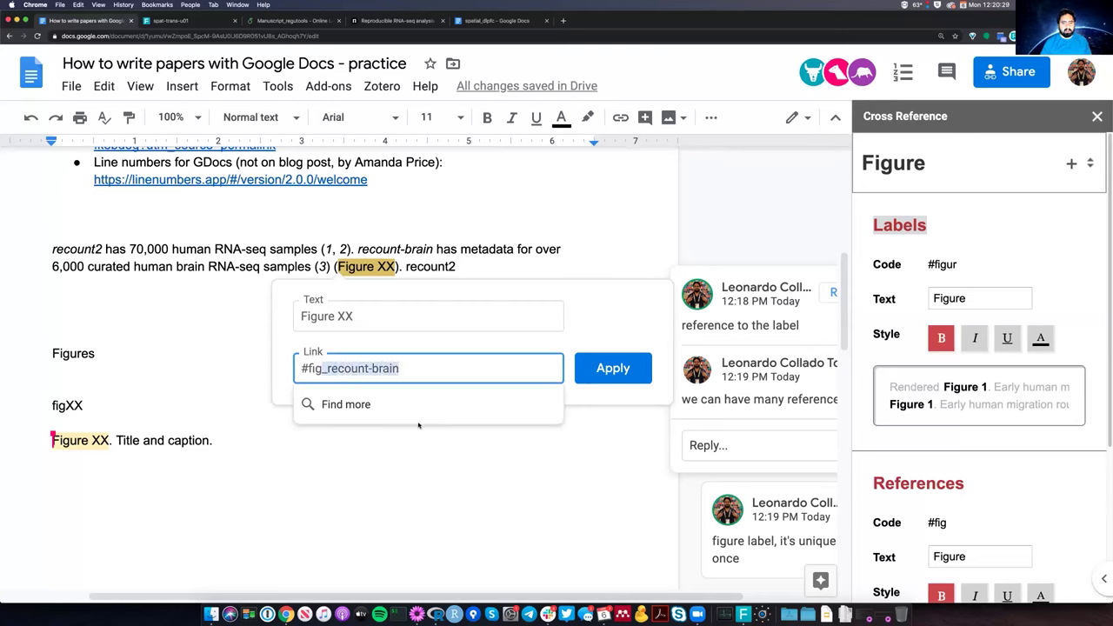
pyautogui.rightClick(389, 368)
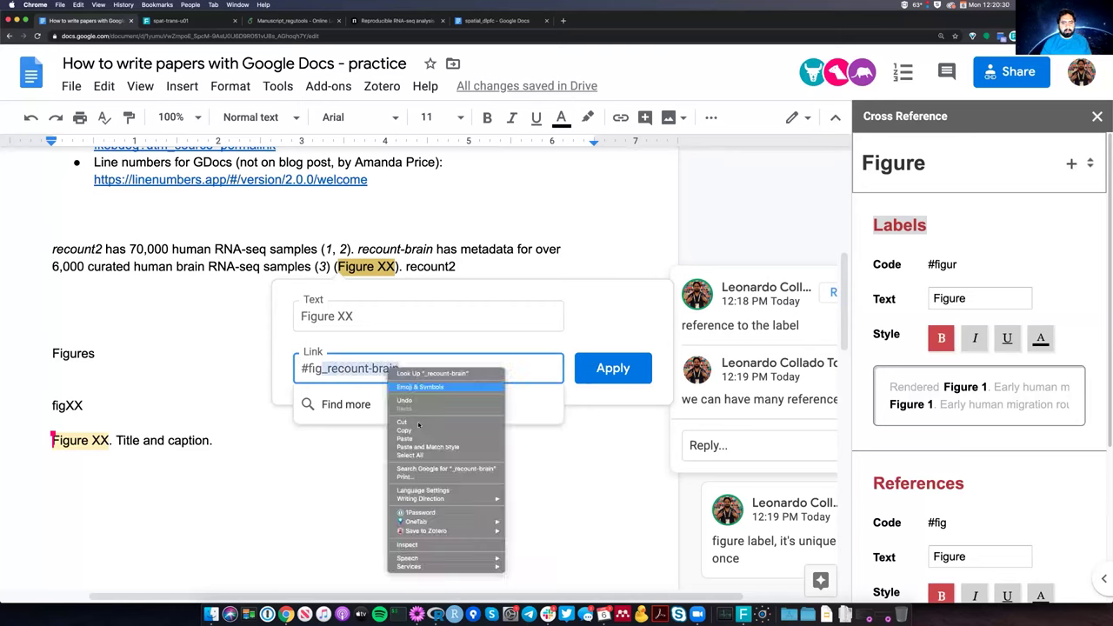
pyautogui.press('Return')
pyautogui.click(590, 368)
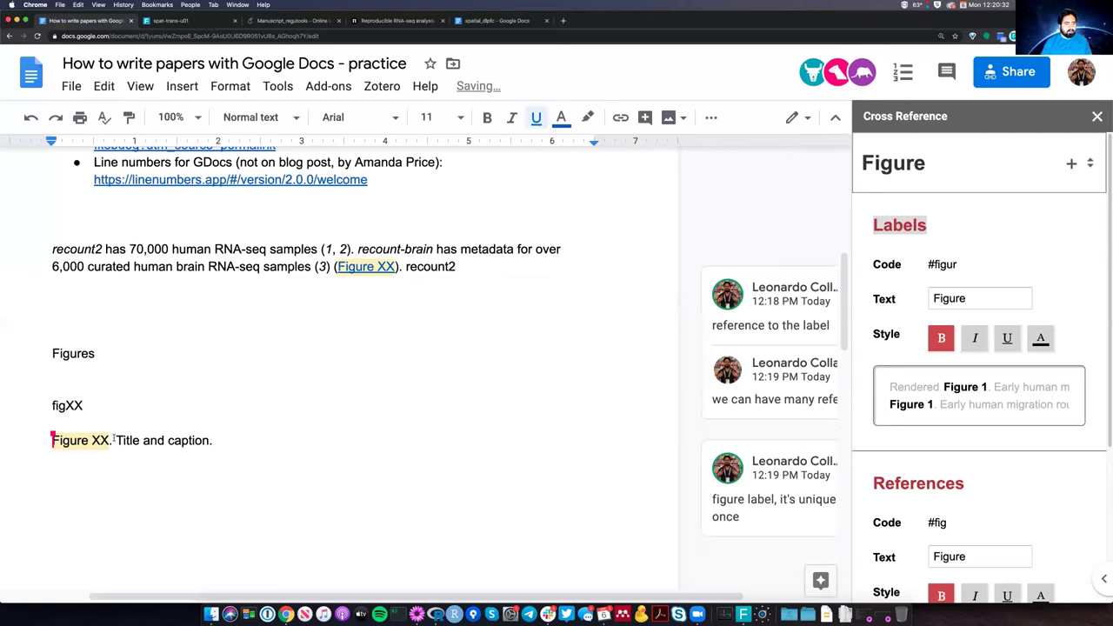
# Link the "Figure XX" label in the figure caption to #figur_recount-brain, reusing the copied suffix.
pyautogui.moveTo(54, 441); pyautogui.dragTo(109, 441)
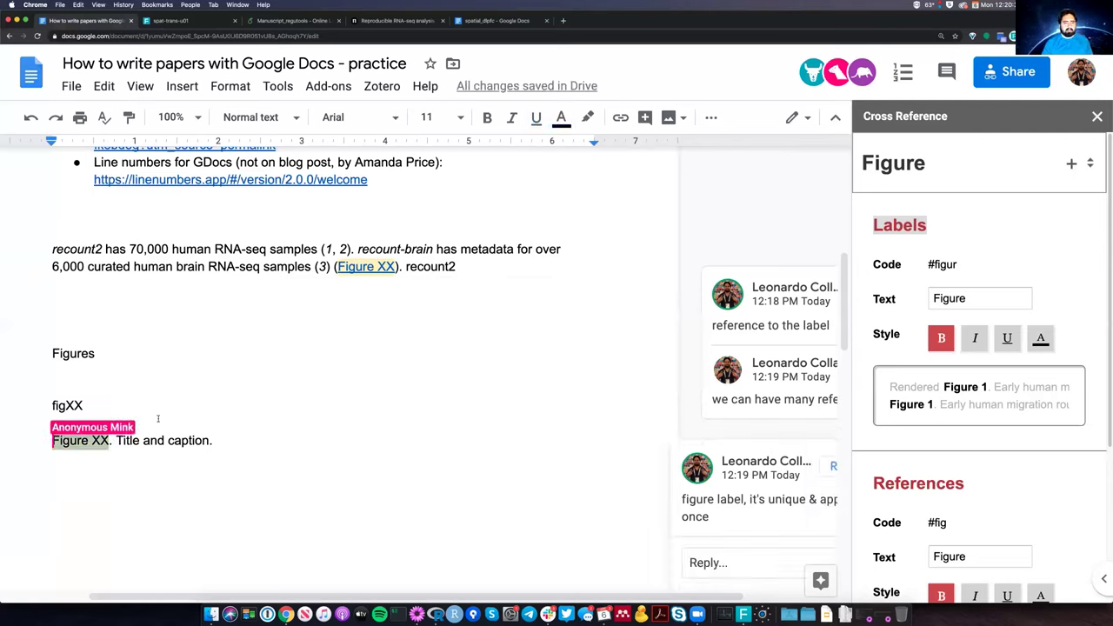
pyautogui.rightClick(95, 443)
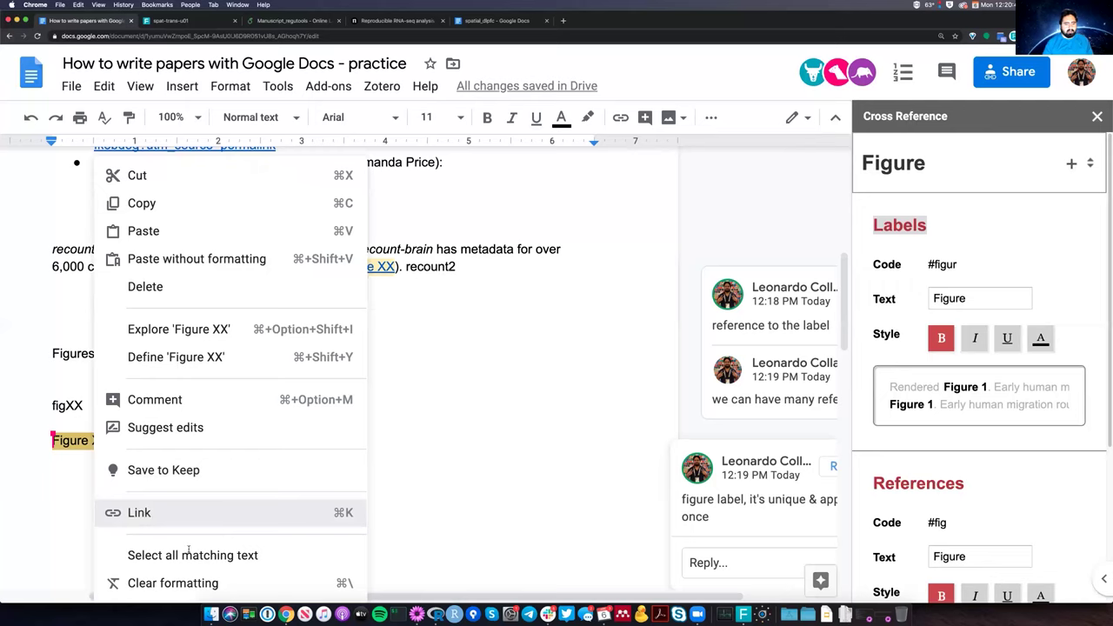
pyautogui.click(141, 513)
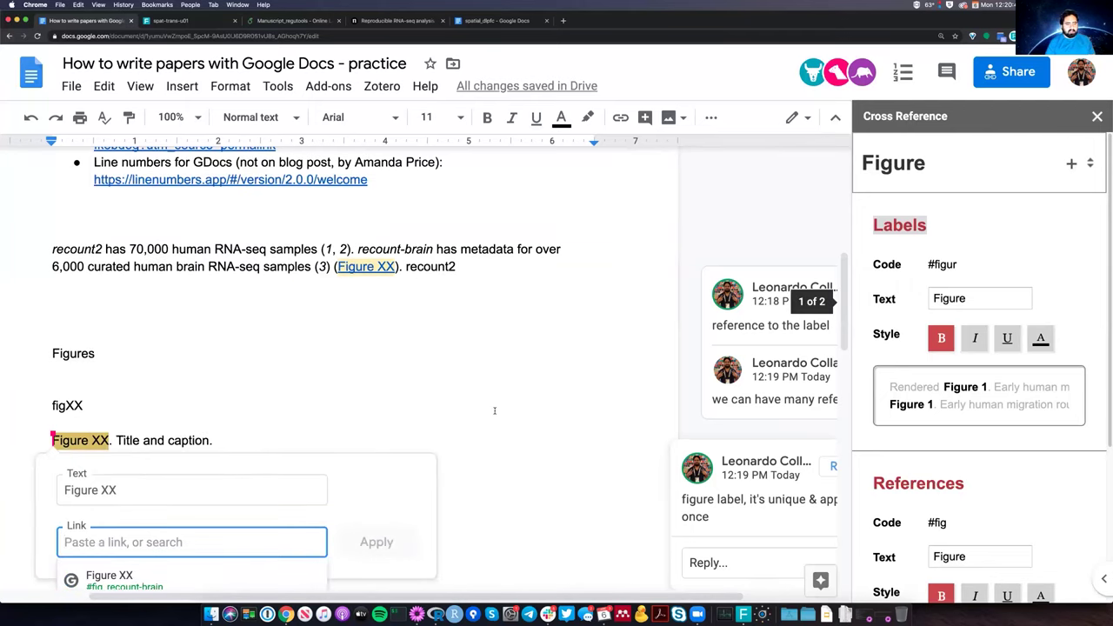
pyautogui.write('#fig')
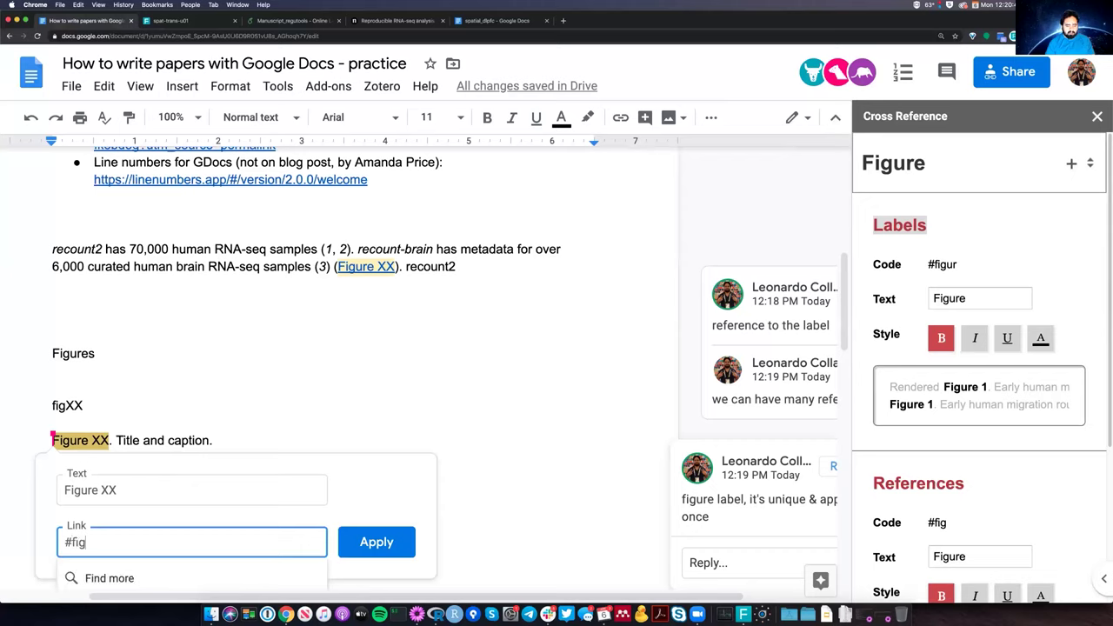
pyautogui.write('ur')
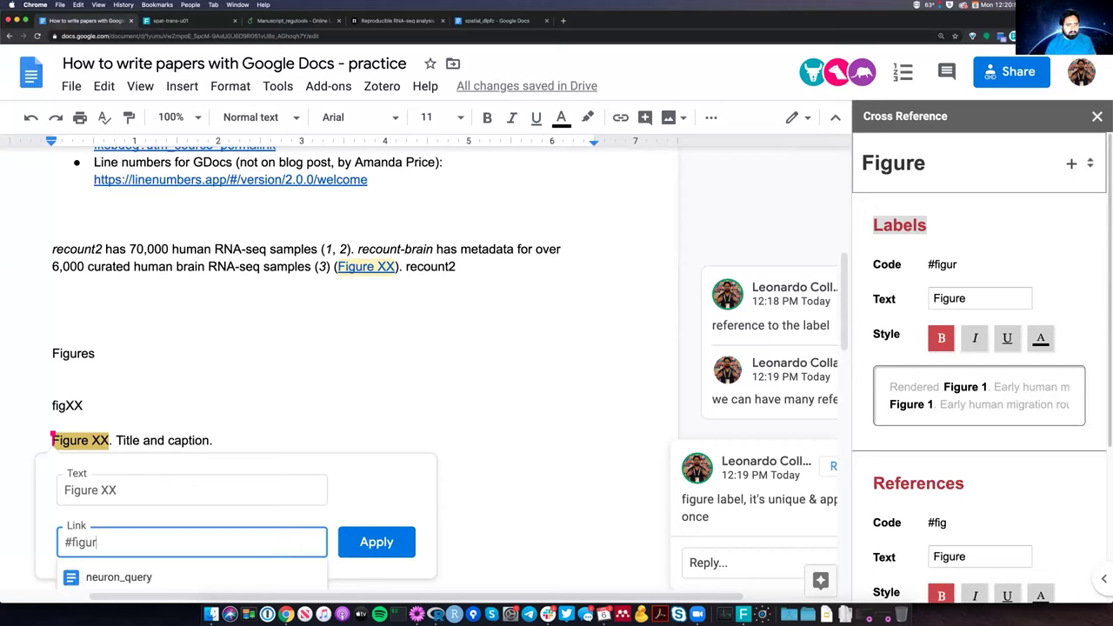
pyautogui.press('super+v')
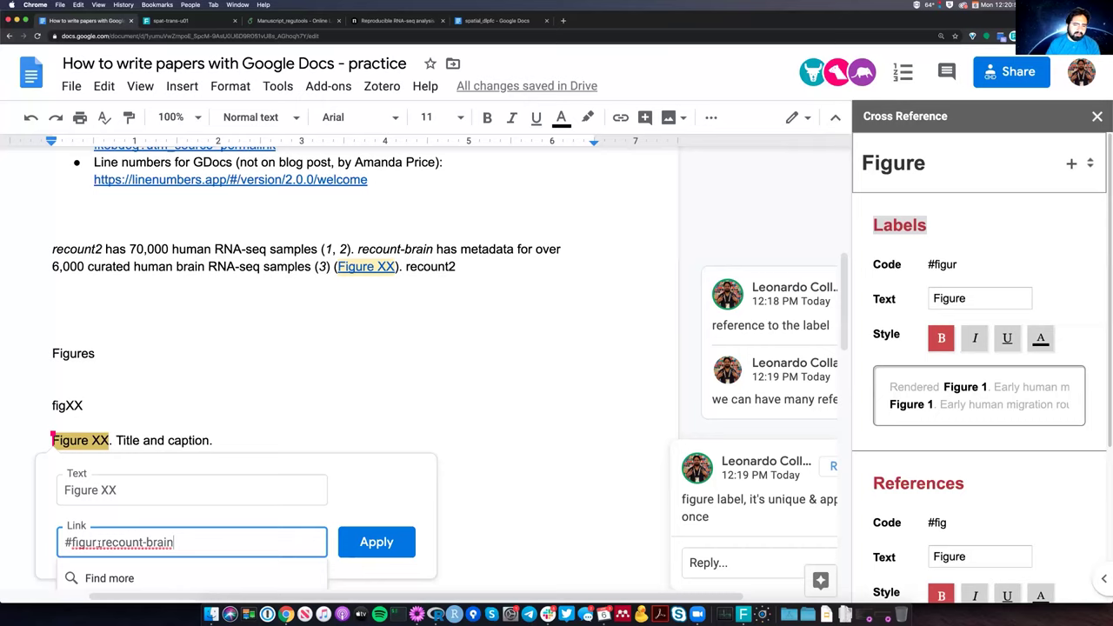
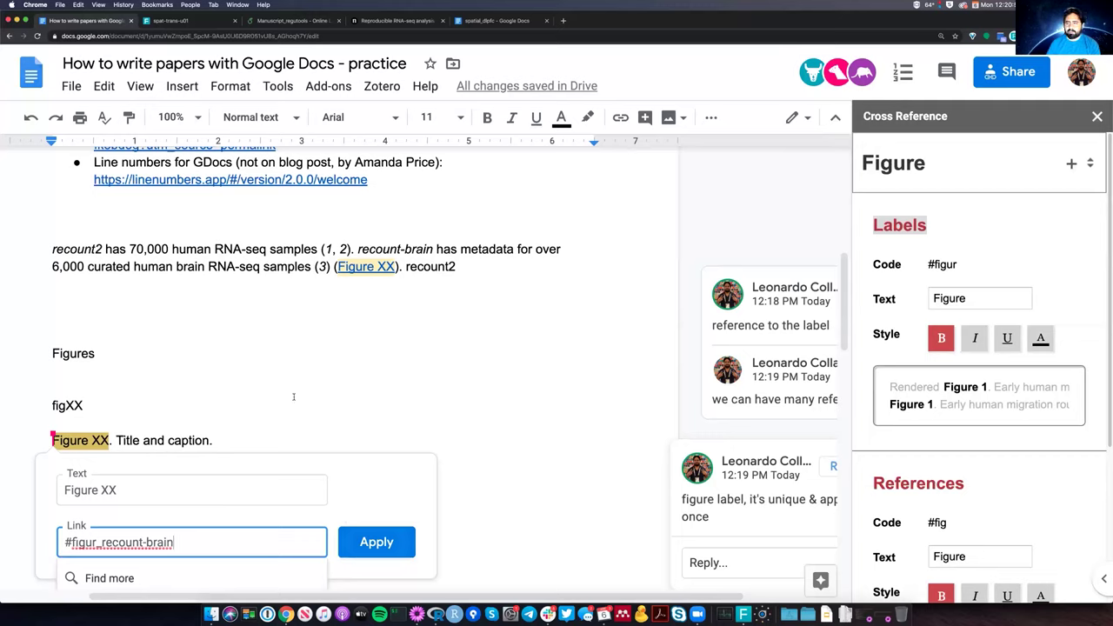
pyautogui.press('Return')
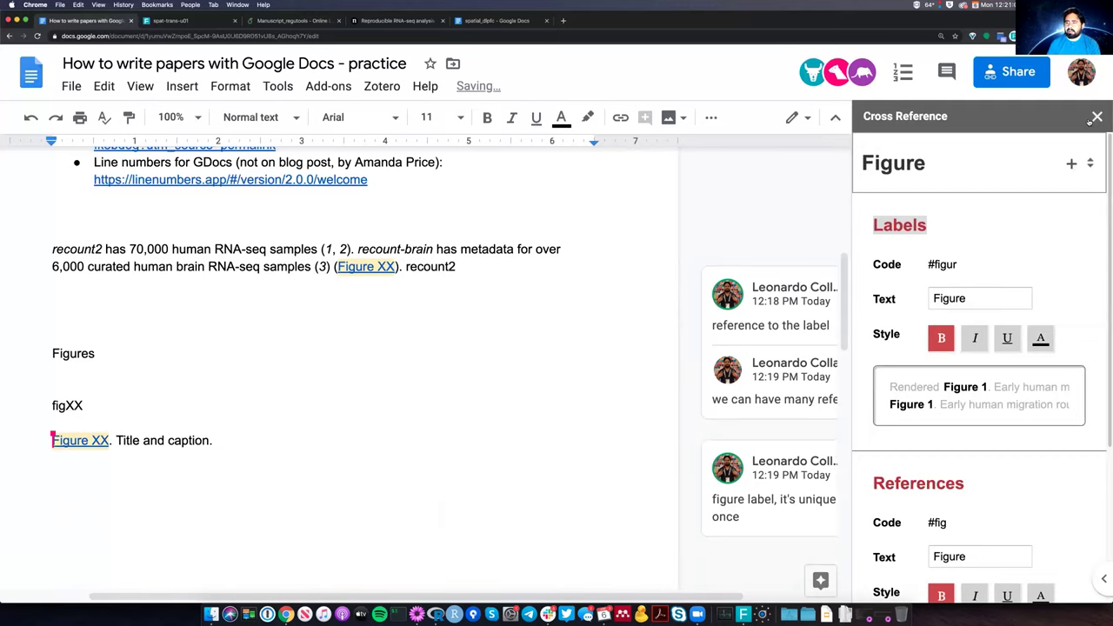
# Close the Cross Reference settings and update the document's figure labels and references with the add-on.
pyautogui.click(1092, 118)
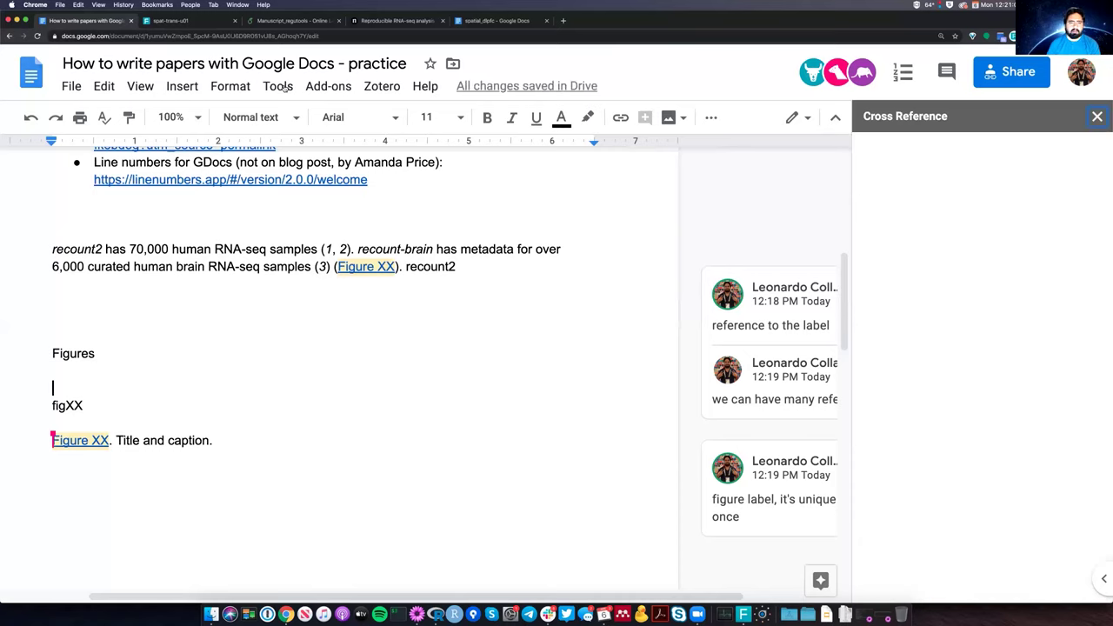
pyautogui.click(339, 87)
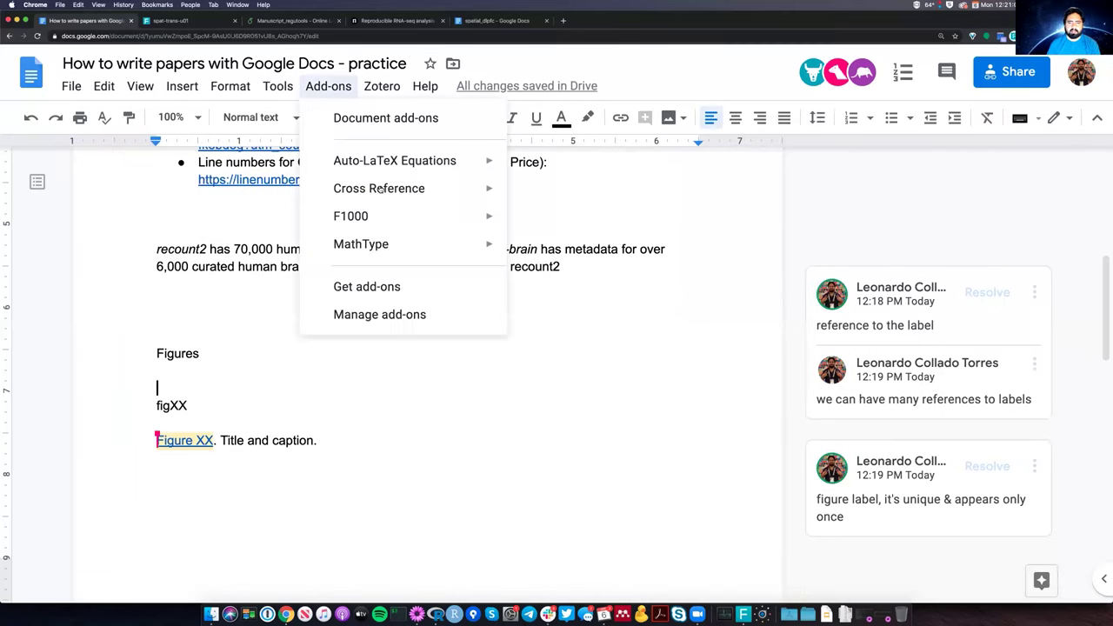
pyautogui.moveTo(379, 188)
pyautogui.click(579, 197)
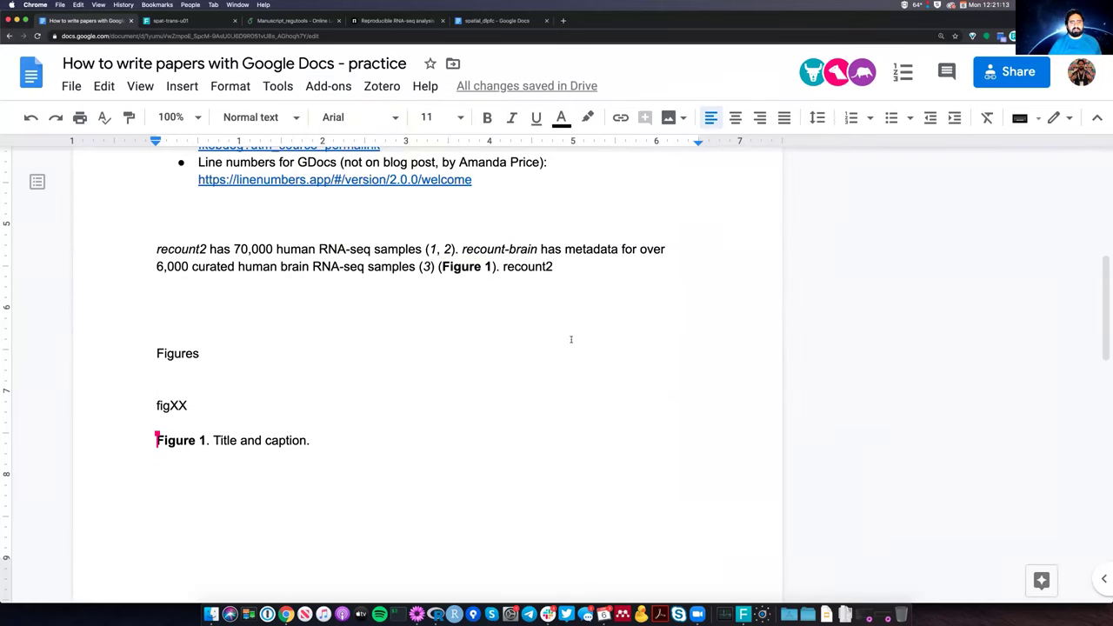
pyautogui.click(435, 374)
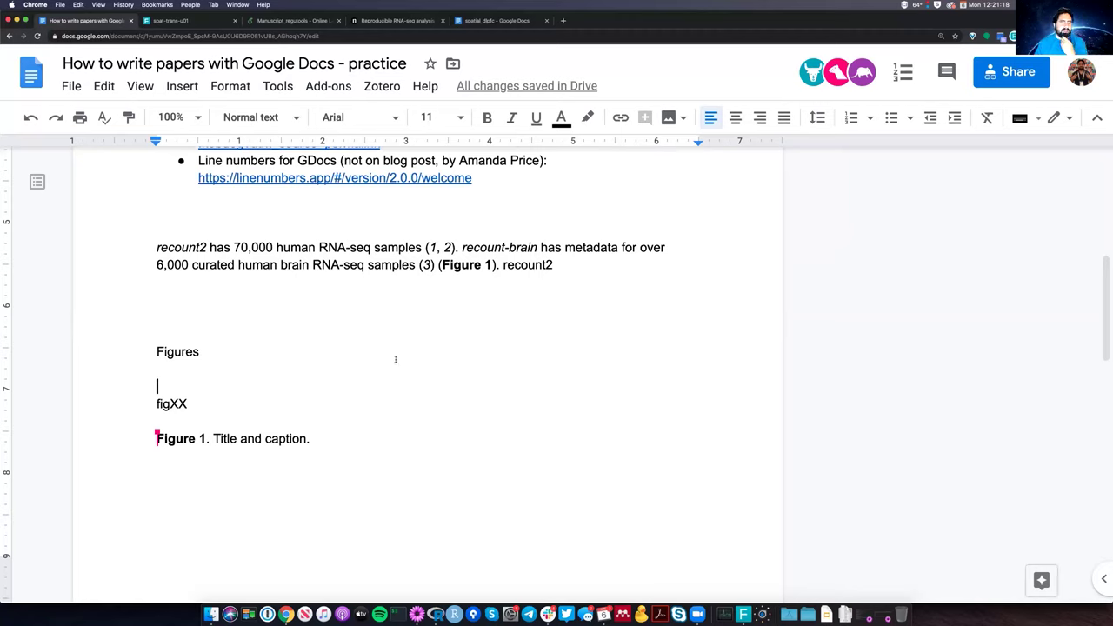
pyautogui.press('Down')
pyautogui.press('End')
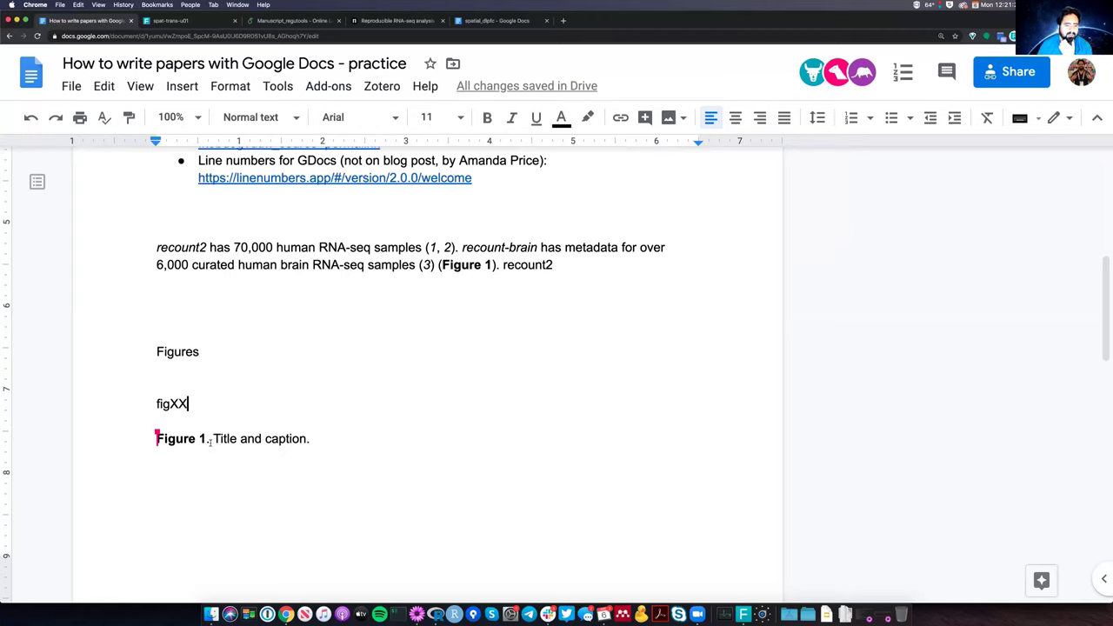
pyautogui.click(454, 247)
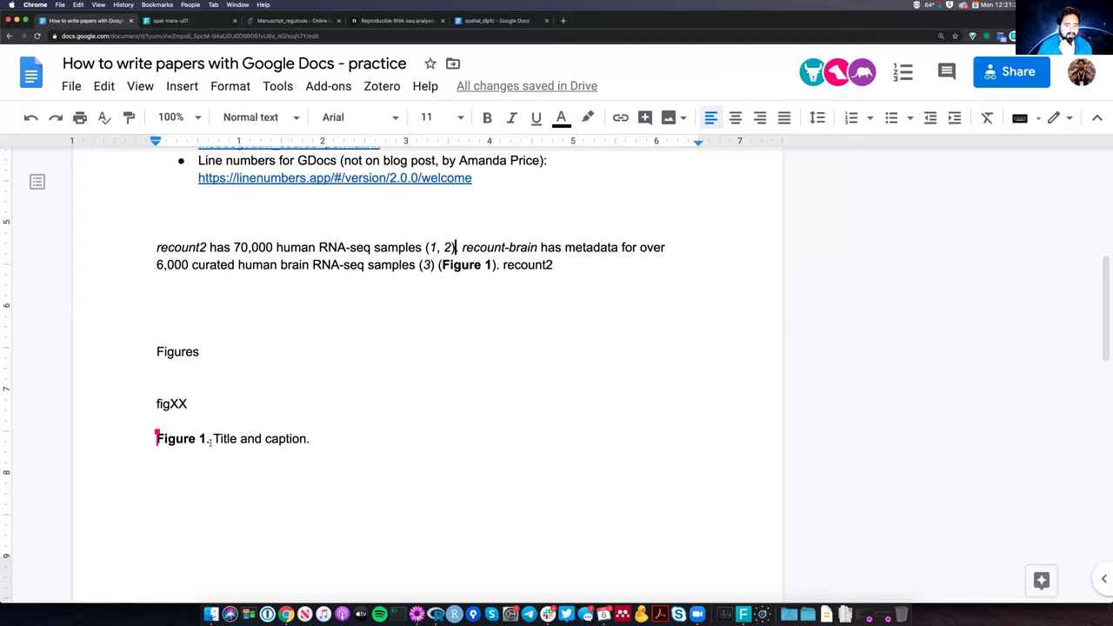
# Replace the placeholder text after the Figure 1 label with the bold title "Recount-brain overview.".
pyautogui.tripleClick(302, 427)
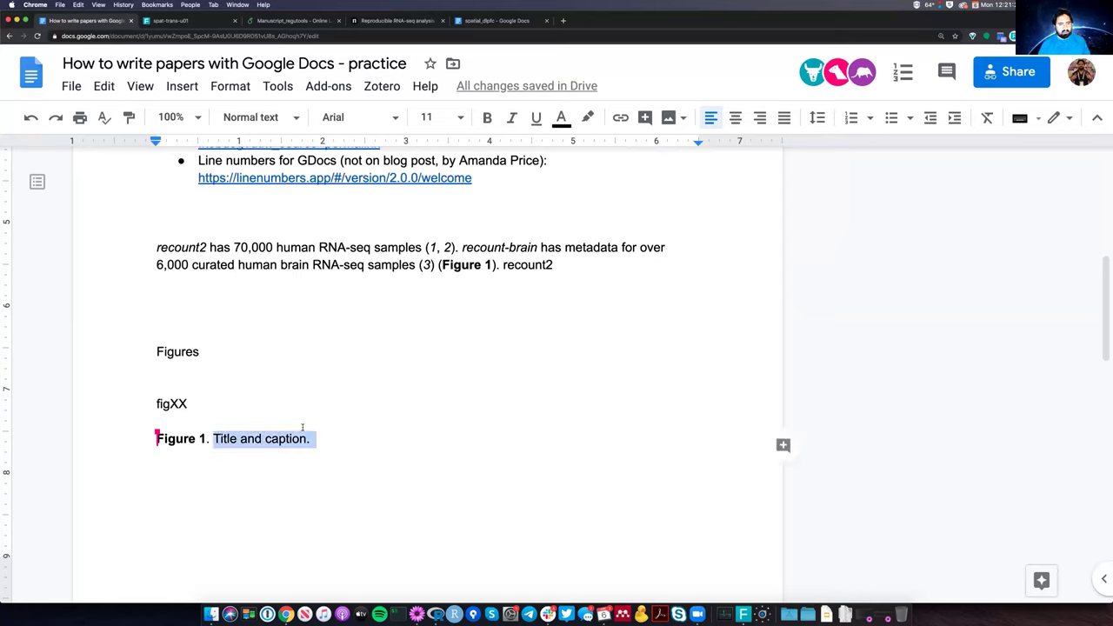
pyautogui.write('re 1. re')
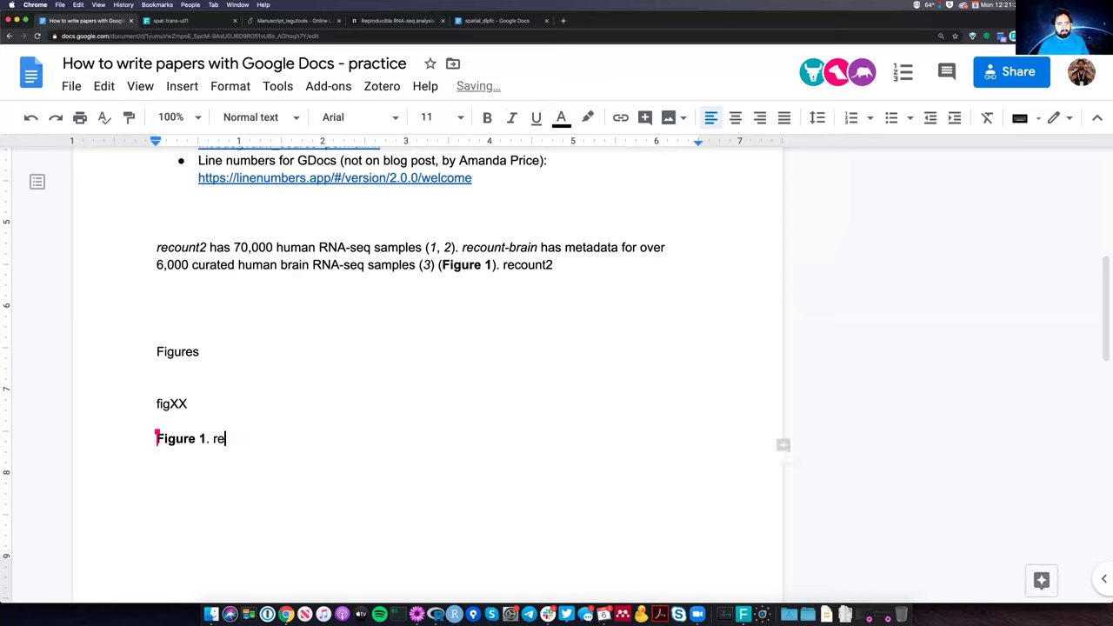
pyautogui.write('c')
pyautogui.press('BackSpace')
pyautogui.press('BackSpace')
pyautogui.press('BackSpace')
pyautogui.hotkey('ctrl', 'b')
pyautogui.write('re 1. Rec')
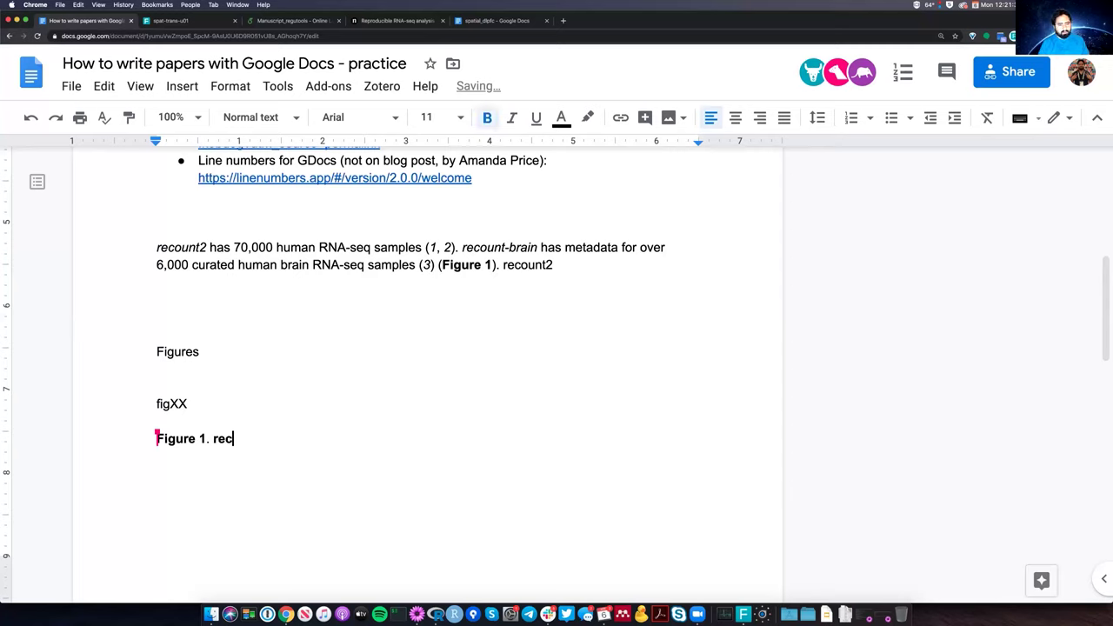
pyautogui.write('ount-brain overview')
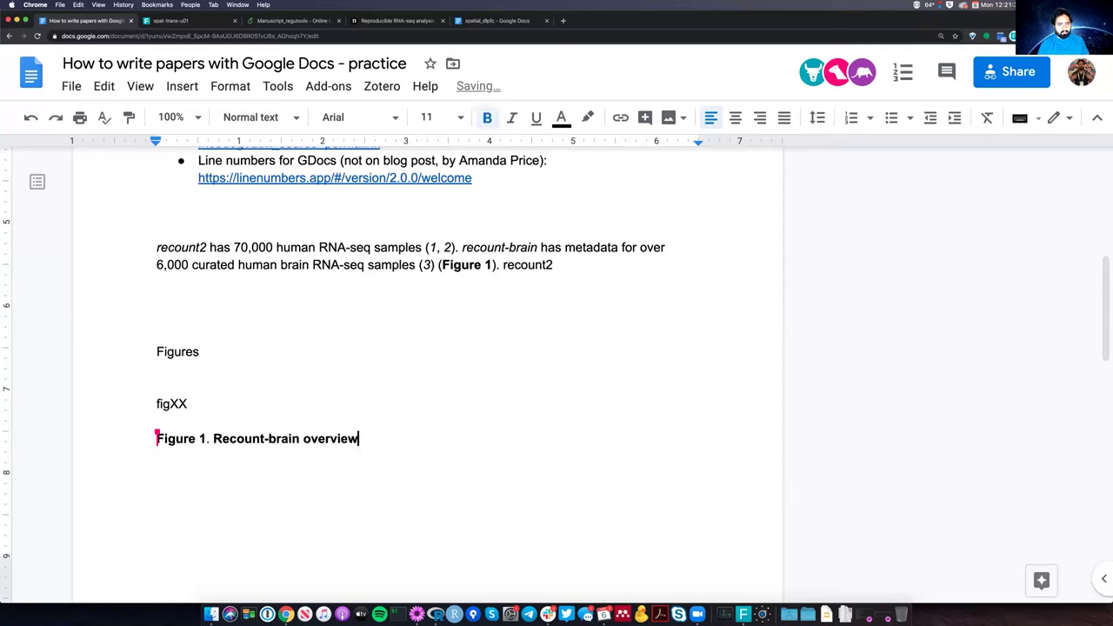
pyautogui.write('.')
# Add the non-bold caption sentence "Something about recount-brain." after the Figure 1 title.
pyautogui.hotkey('ctrl', 'b')
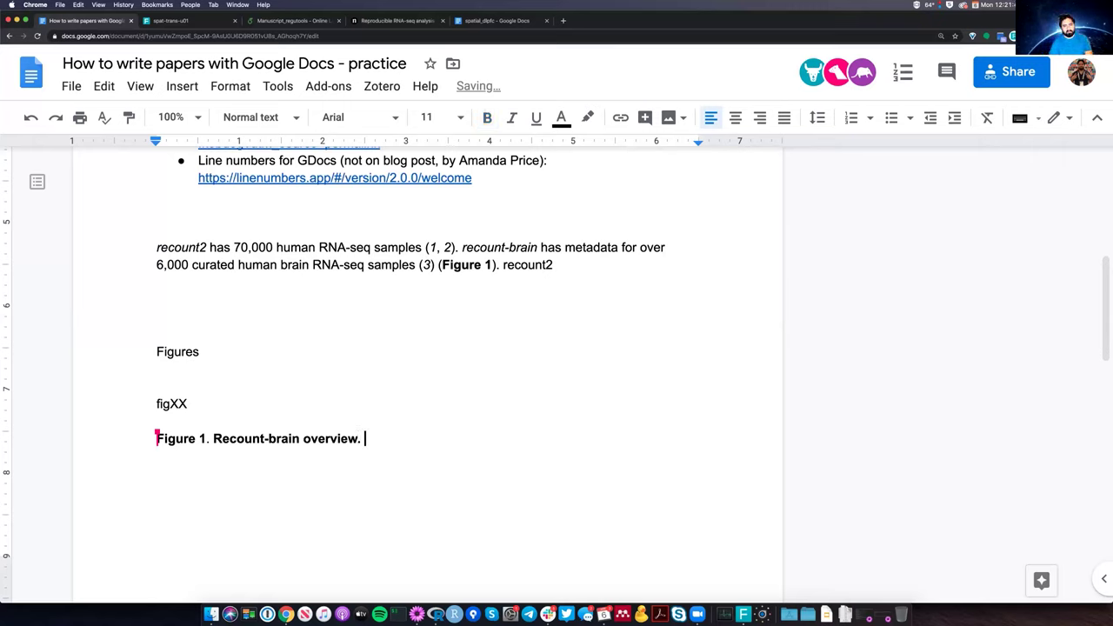
pyautogui.write('Somethinga bo')
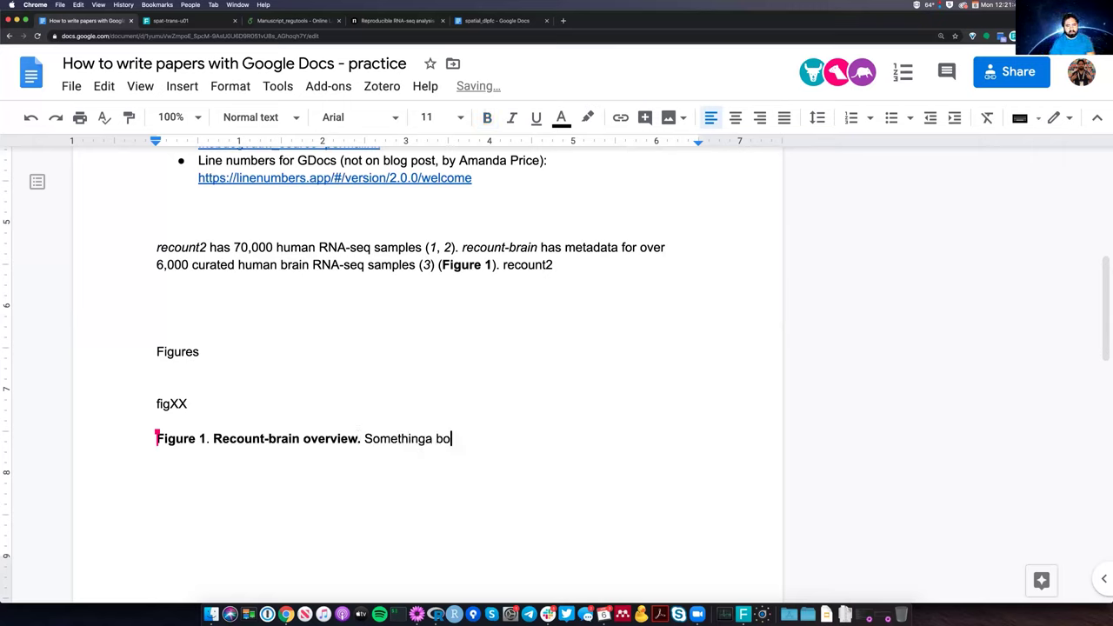
pyautogui.press('BackSpace')
pyautogui.press('BackSpace')
pyautogui.press('BackSpace')
pyautogui.press('BackSpace')
pyautogui.write('about re')
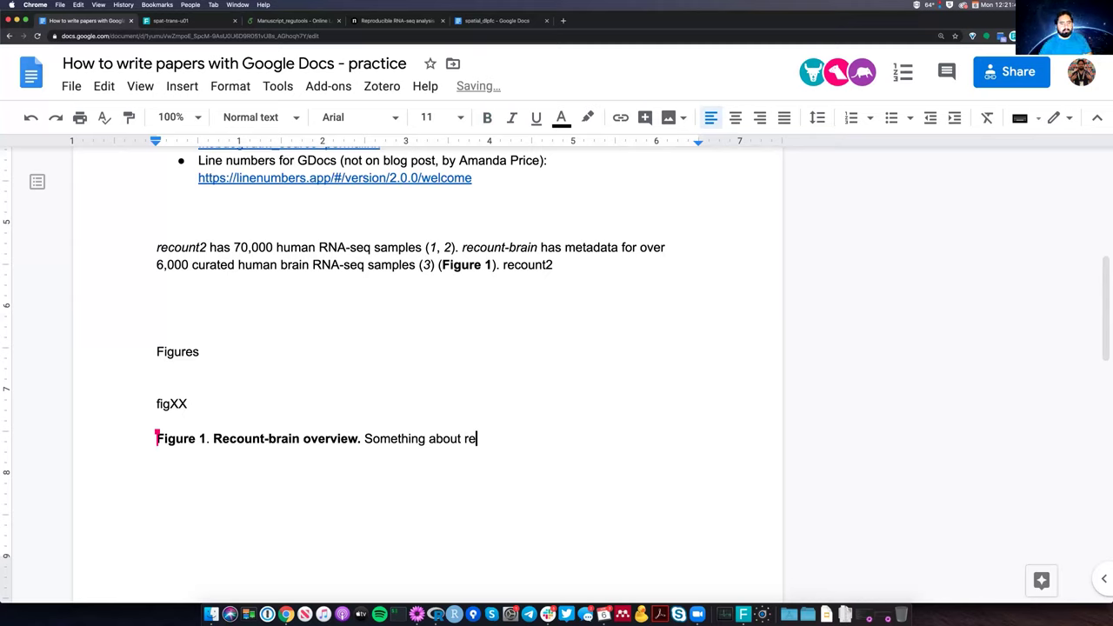
pyautogui.write('count-brain.')
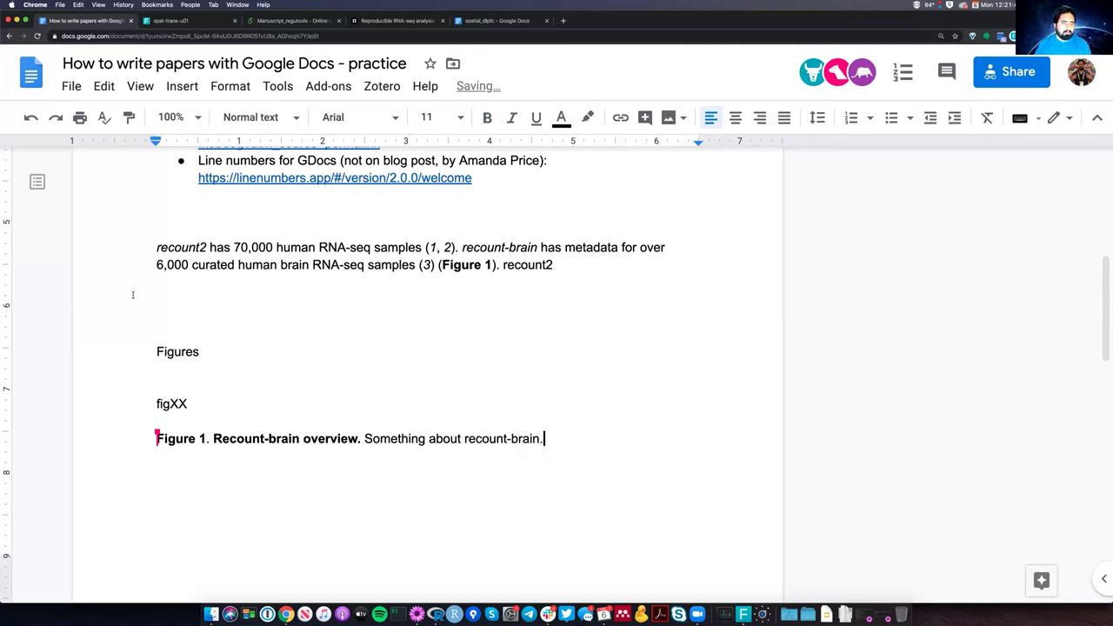
# Make the "Figures" heading above the figure placeholder bold.
pyautogui.press('Up')
pyautogui.hotkey('shift', 'Up')
pyautogui.doubleClick(150, 351)
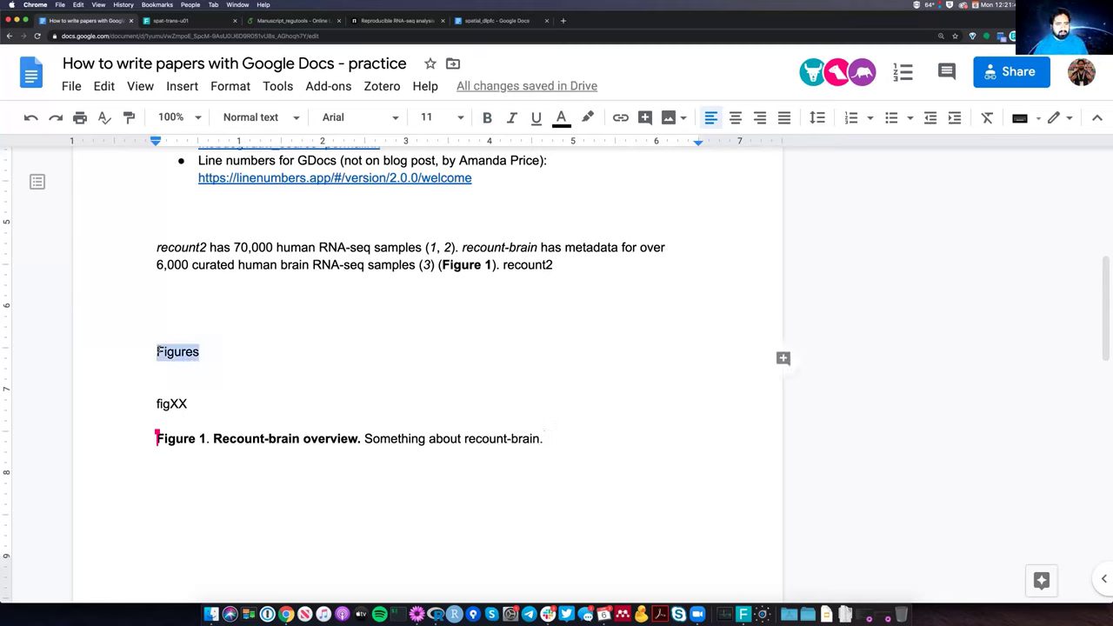
pyautogui.press('super+b')
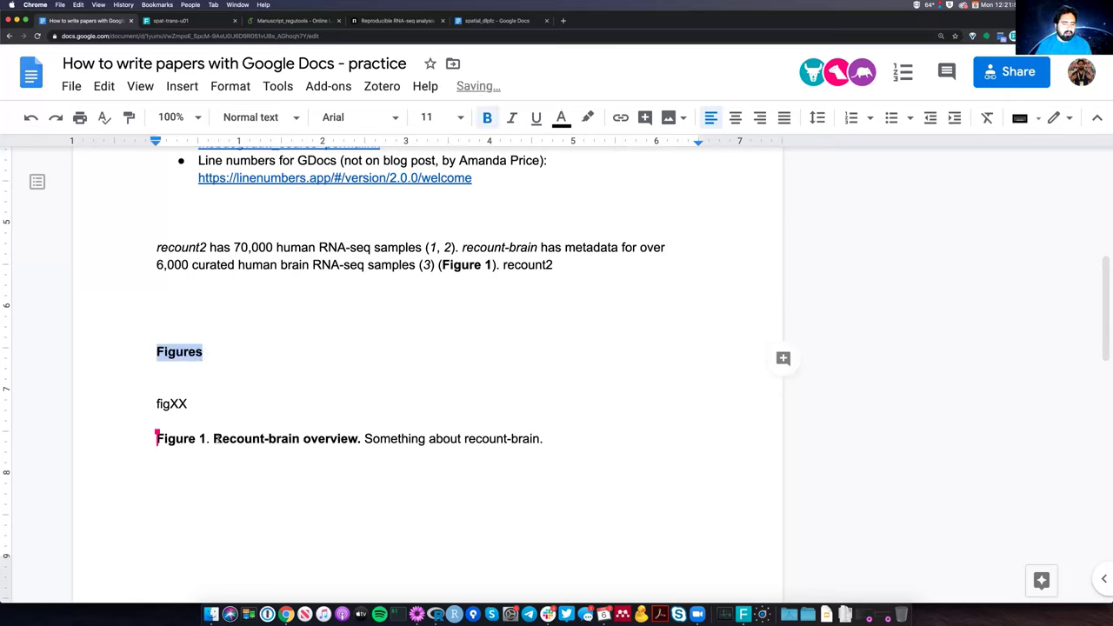
# Change the capital R in the Figure 1 title to lowercase so it reads "recount-brain overview.".
pyautogui.click(218, 439)
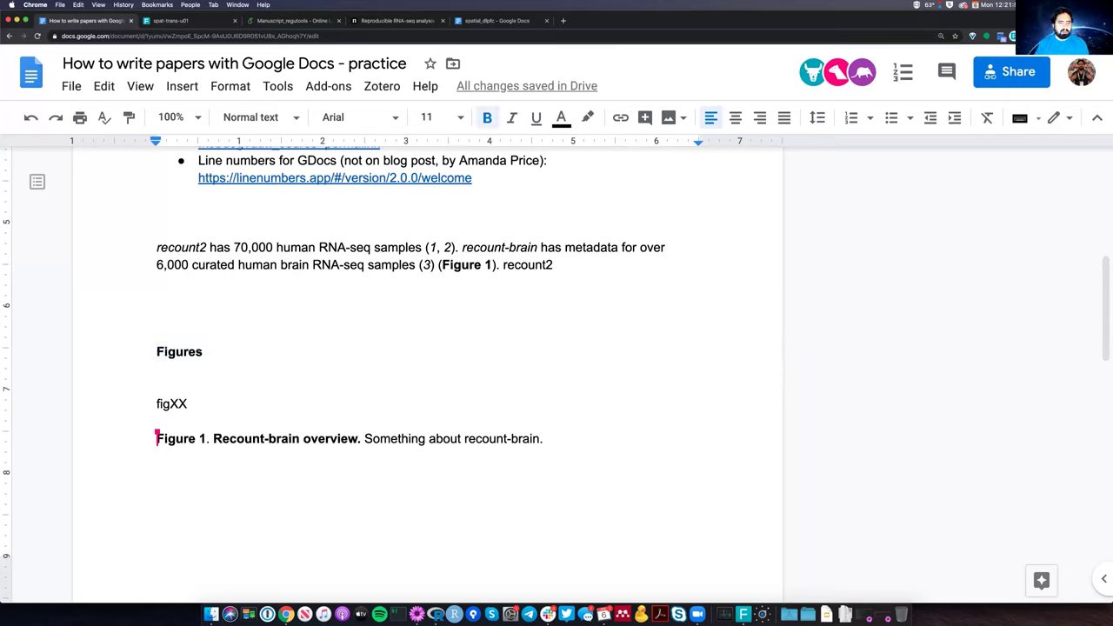
pyautogui.press('BackSpace')
pyautogui.write('r')
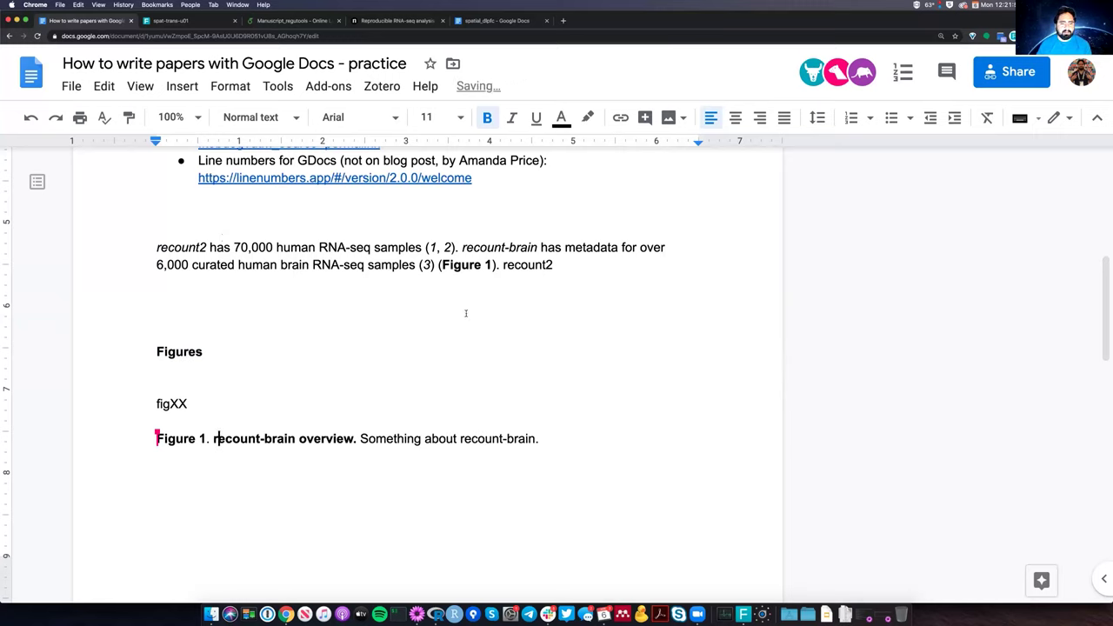
pyautogui.moveTo(472, 334); pyautogui.dragTo(544, 444)
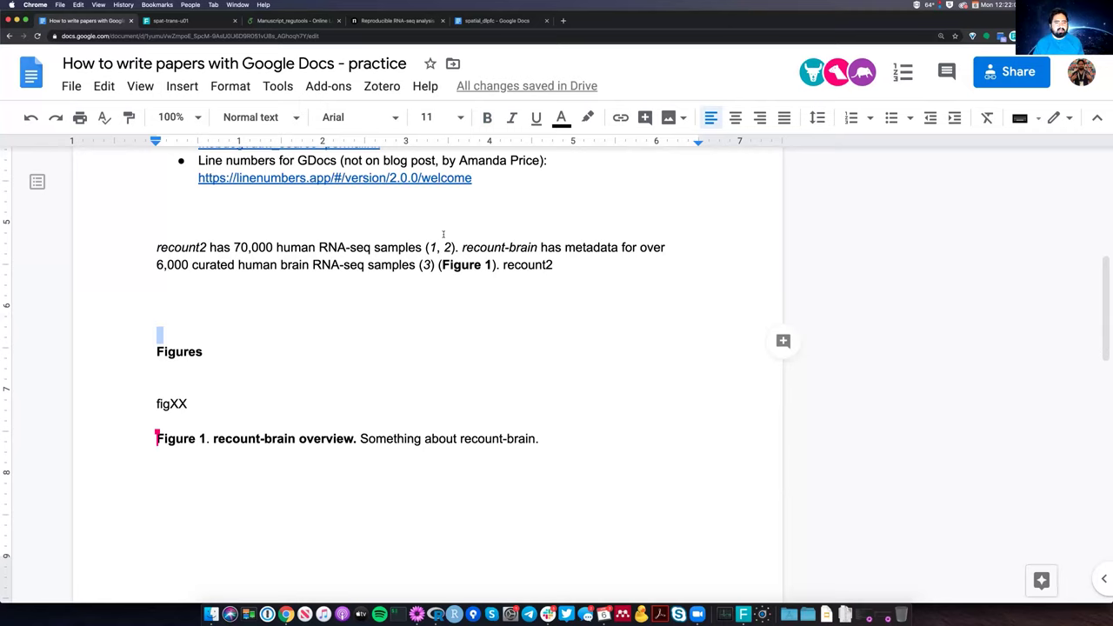
pyautogui.press('Down')
pyautogui.press('Down')
pyautogui.press('Down')
pyautogui.press('Down')
pyautogui.hotkey('shift', 'Down')
pyautogui.hotkey('shift', 'Down')
pyautogui.press('Up')
pyautogui.press('Up')
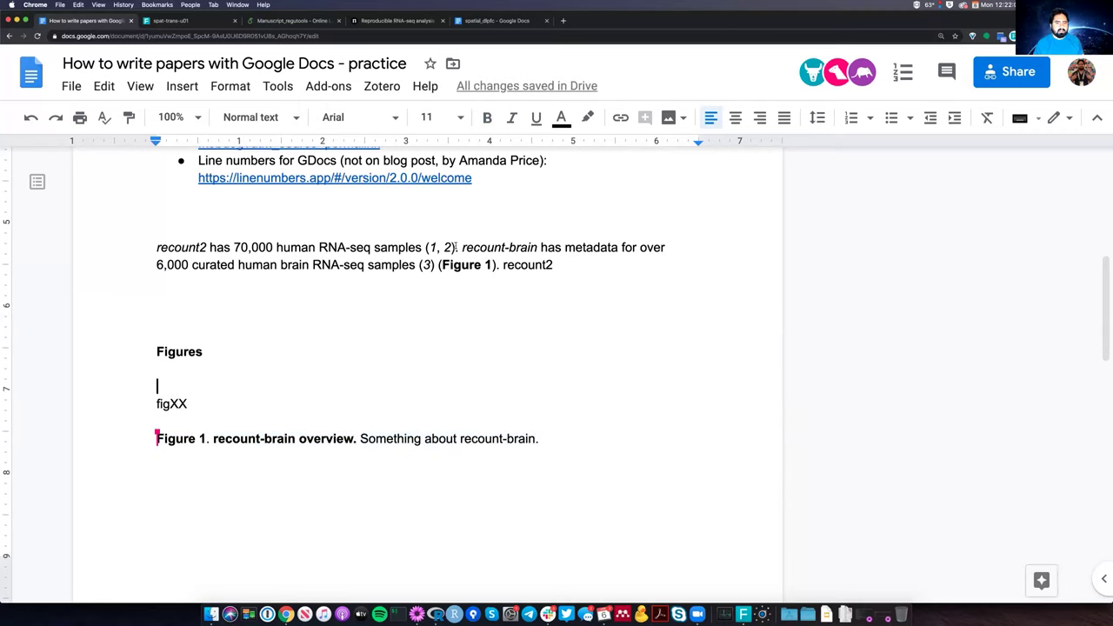
# Insert the placeholder "(text)" after the (1, 2) citation, before the period ending the recount2 sentence.
pyautogui.click(454, 248)
pyautogui.write('(t')
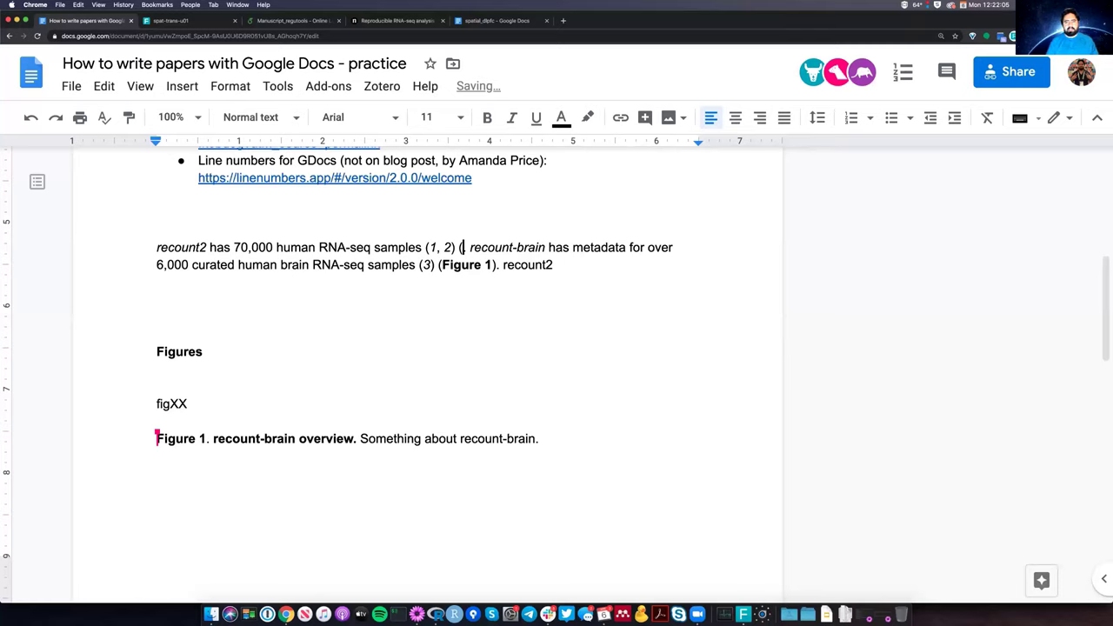
pyautogui.write('ext)')
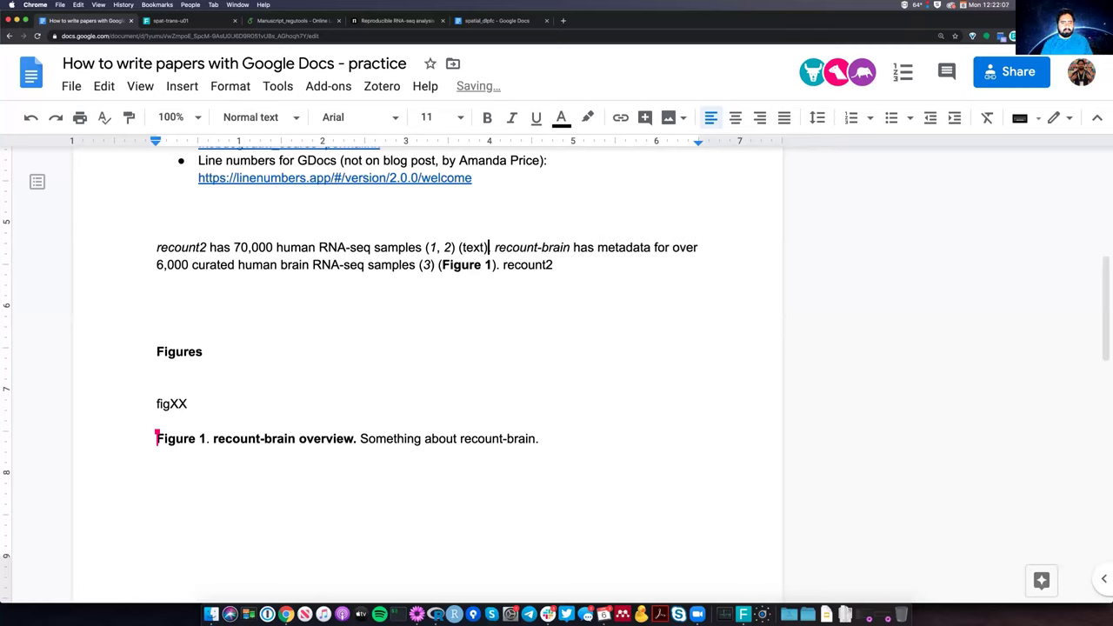
# Add a second figure placeholder "figYY" below the Figure 1 caption.
pyautogui.click(599, 448)
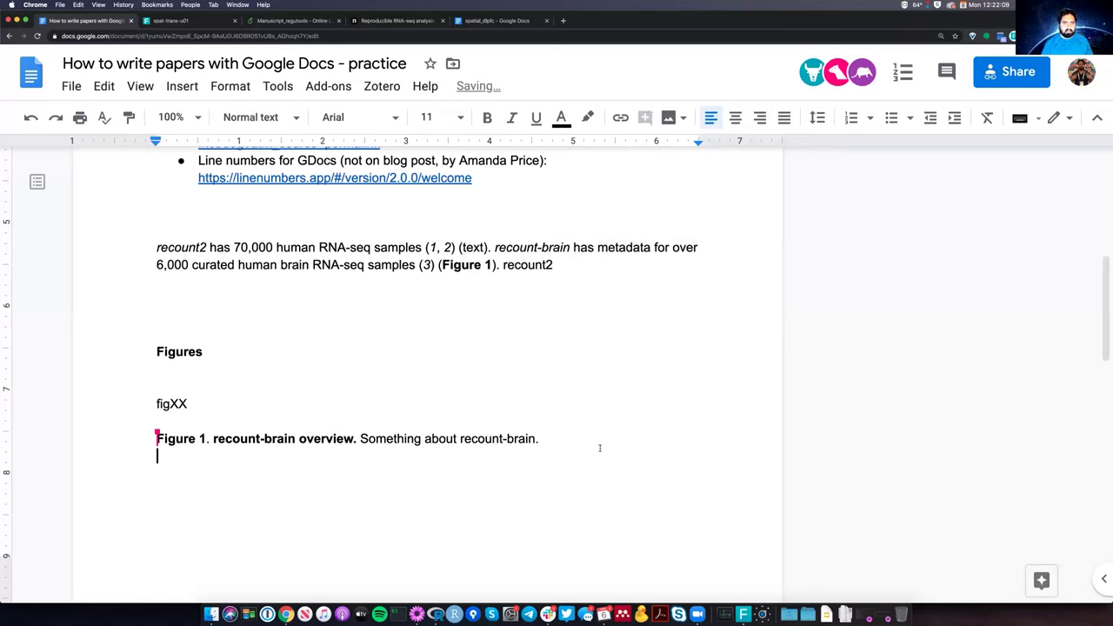
pyautogui.press('Return')
pyautogui.write('fig')
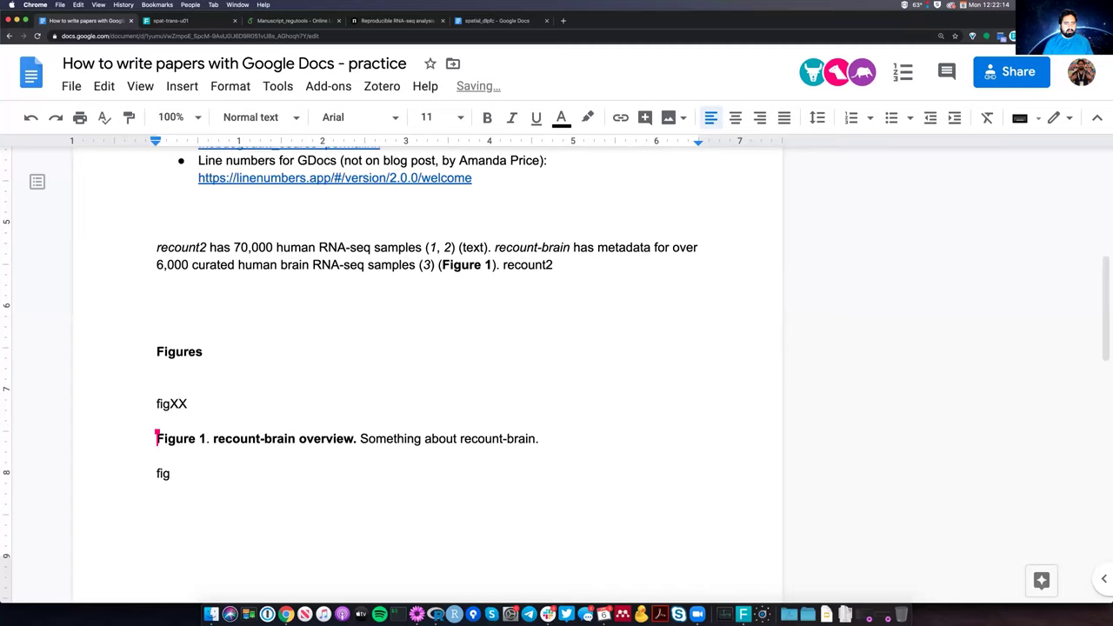
pyautogui.write('YY')
pyautogui.press('Return')
# Start the second figure's caption below figYY with the placeholder label "Label_text.".
pyautogui.write('Fi')
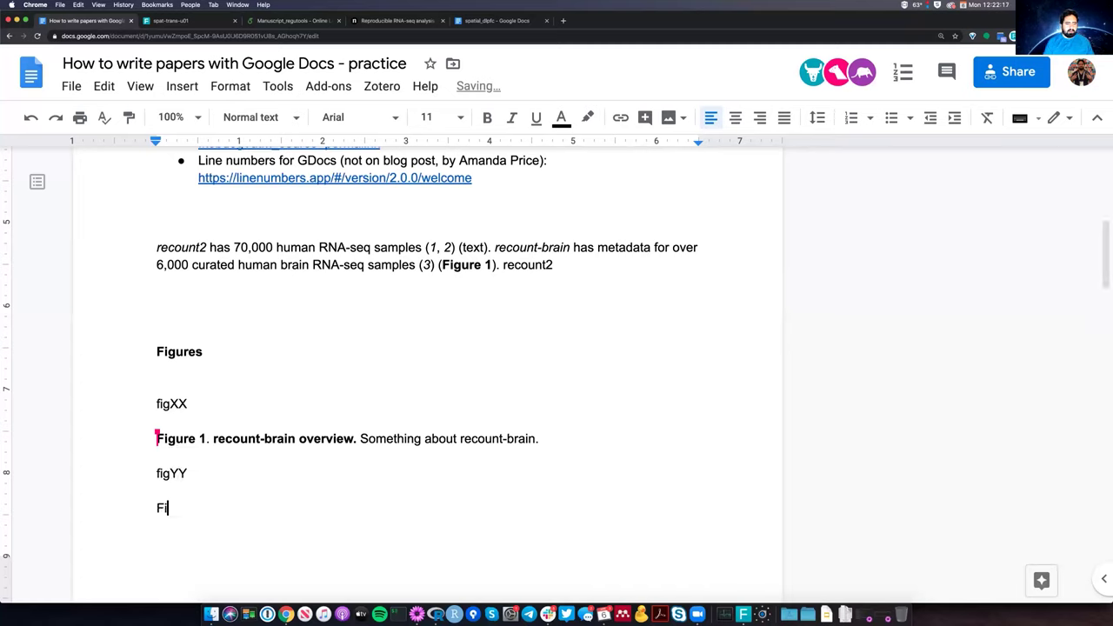
pyautogui.press('BackSpace')
pyautogui.press('BackSpace')
pyautogui.write('text')
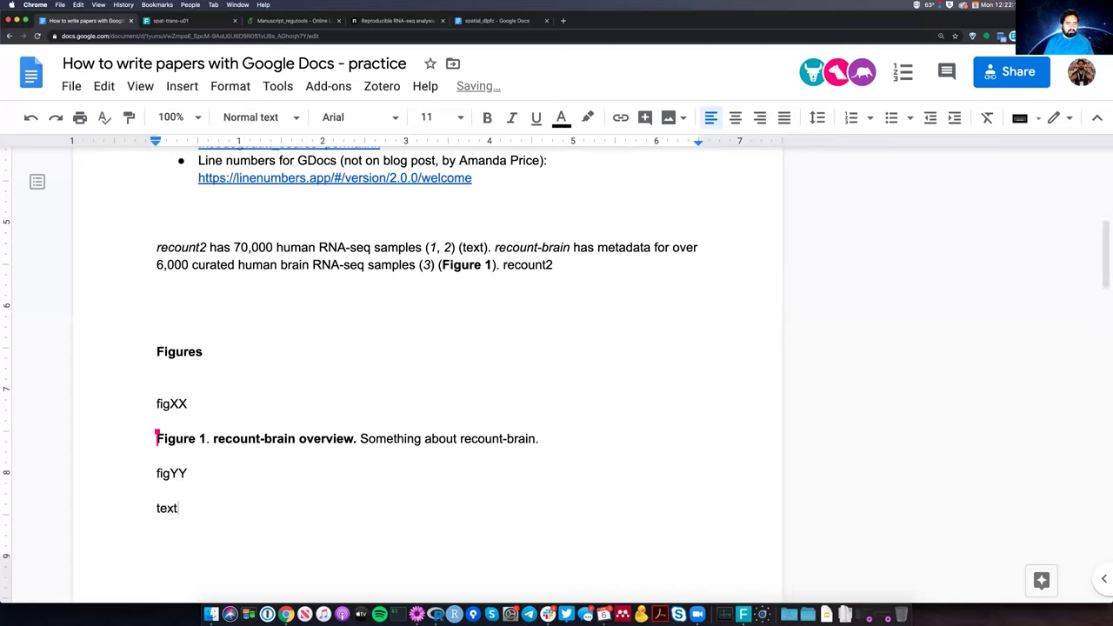
pyautogui.press('BackSpace')
pyautogui.press('BackSpace')
pyautogui.press('BackSpace')
pyautogui.press('BackSpace')
pyautogui.write('label_text.')
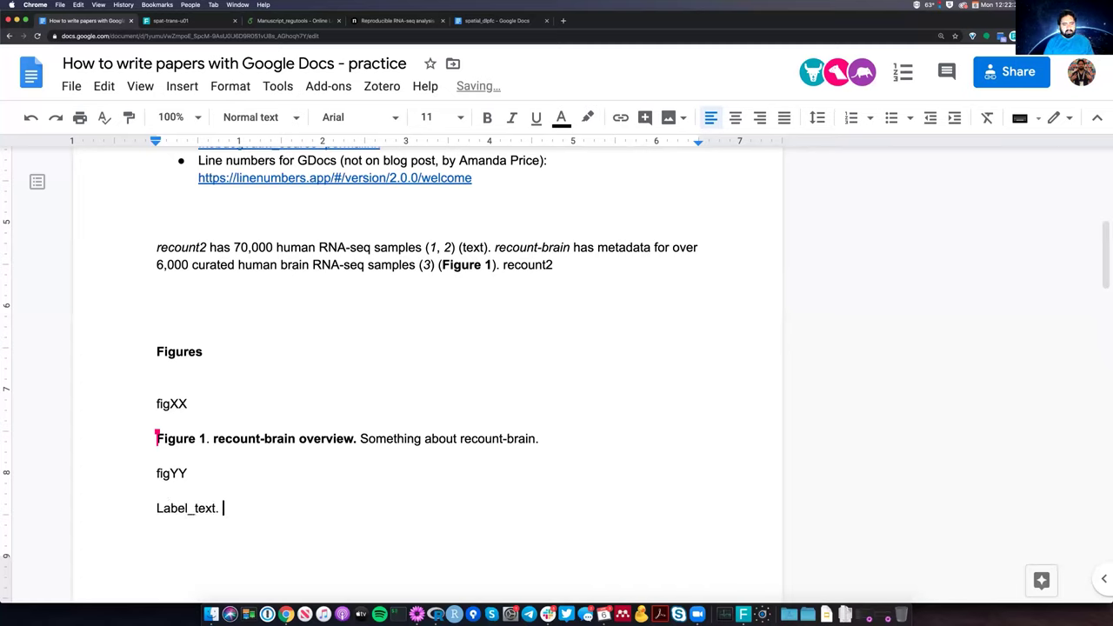
# Complete the second caption with the bold title "recount2 overview." and the non-bold sentence "Something about recount2.".
pyautogui.press('super+b')
pyautogui.write('re')
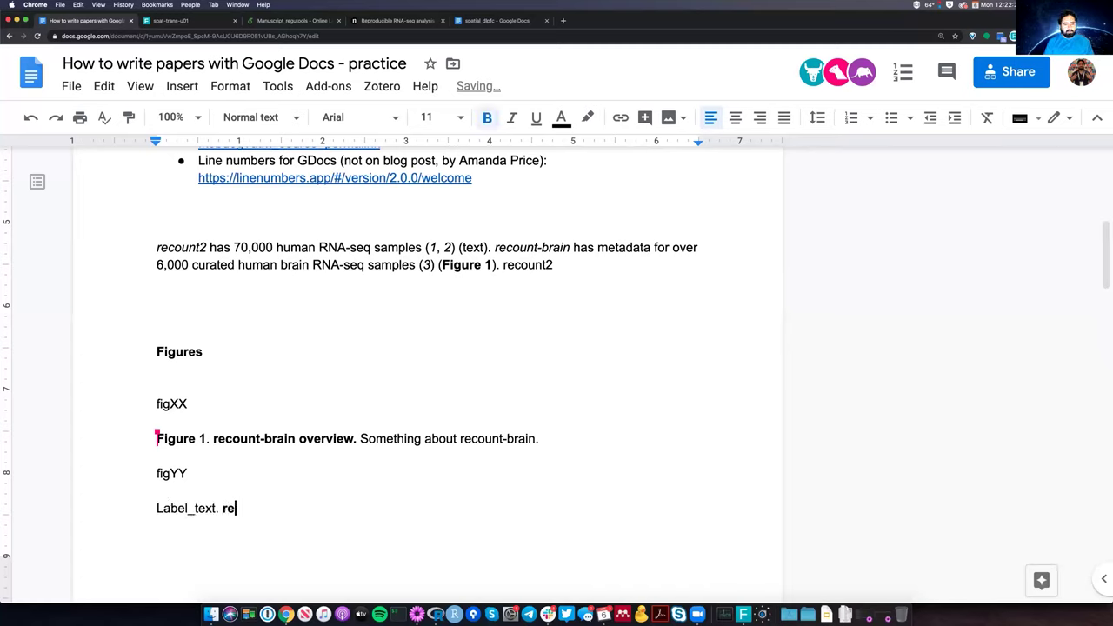
pyautogui.write('count2')
pyautogui.press('super+i')
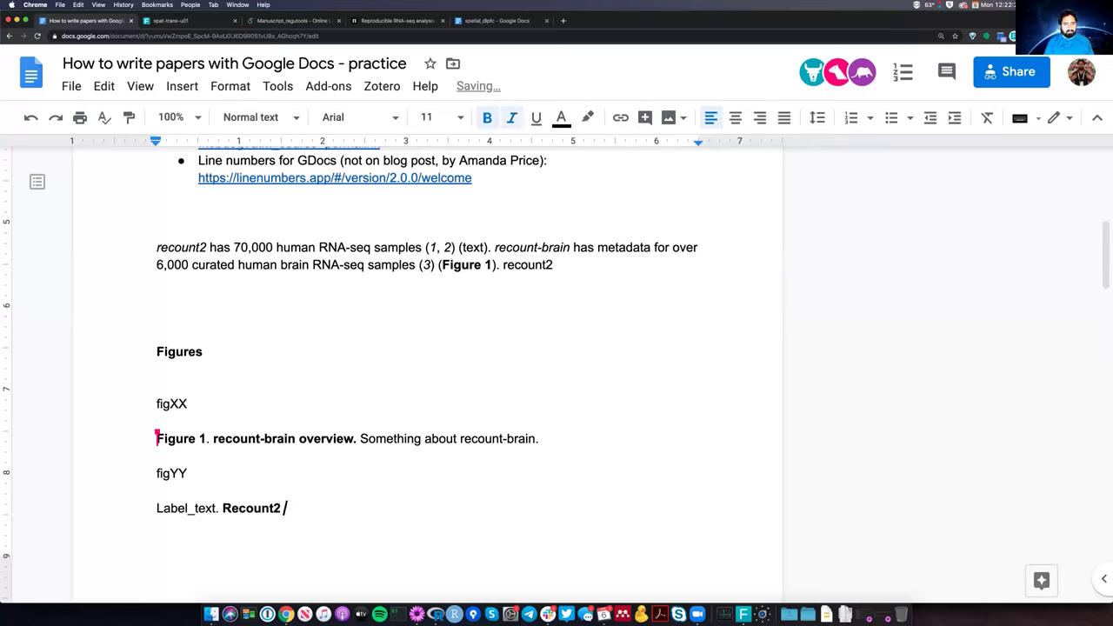
pyautogui.press('super+z')
pyautogui.press('super+i')
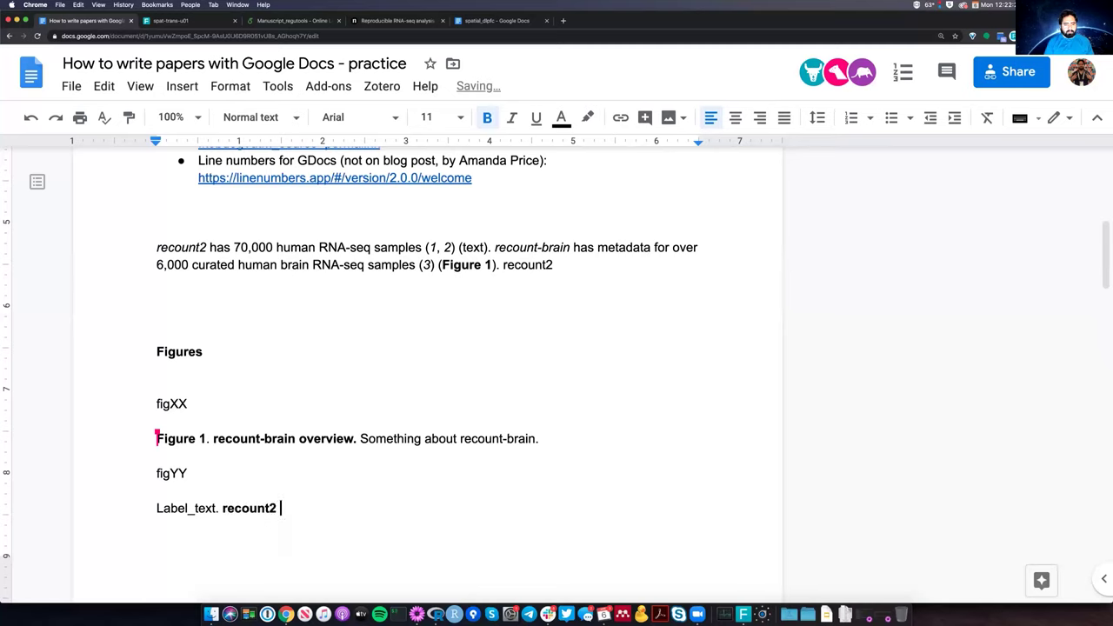
pyautogui.write('overview.')
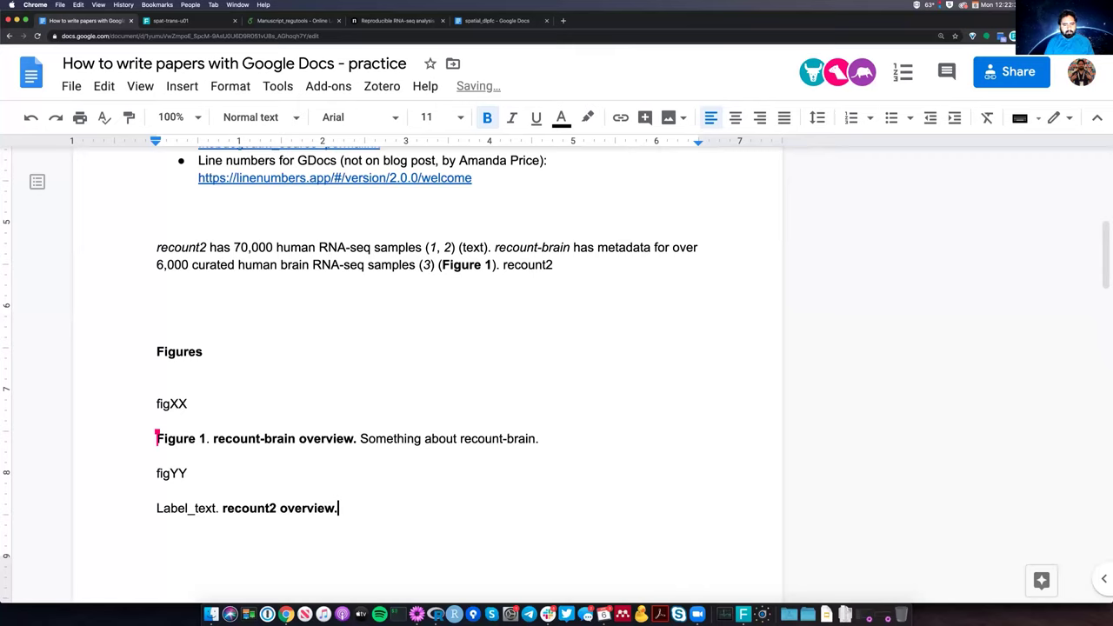
pyautogui.press('super+b')
pyautogui.write('Something about recount2.')
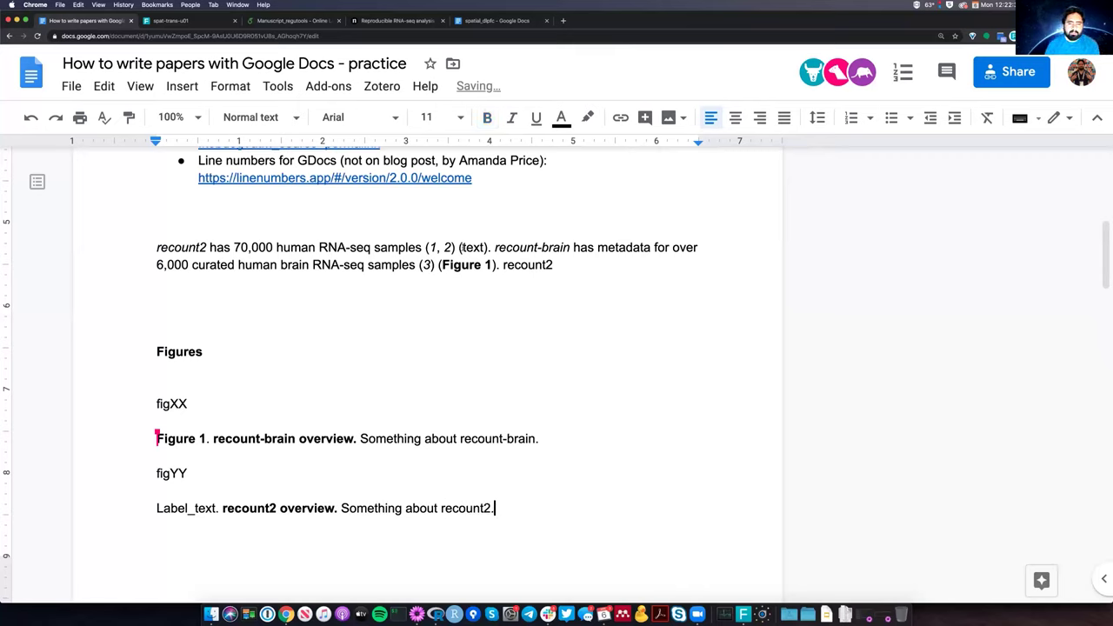
# Link the "text" placeholder in the recount2 sentence to "#fig_recount2".
pyautogui.click(616, 247)
pyautogui.doubleClick(472, 248)
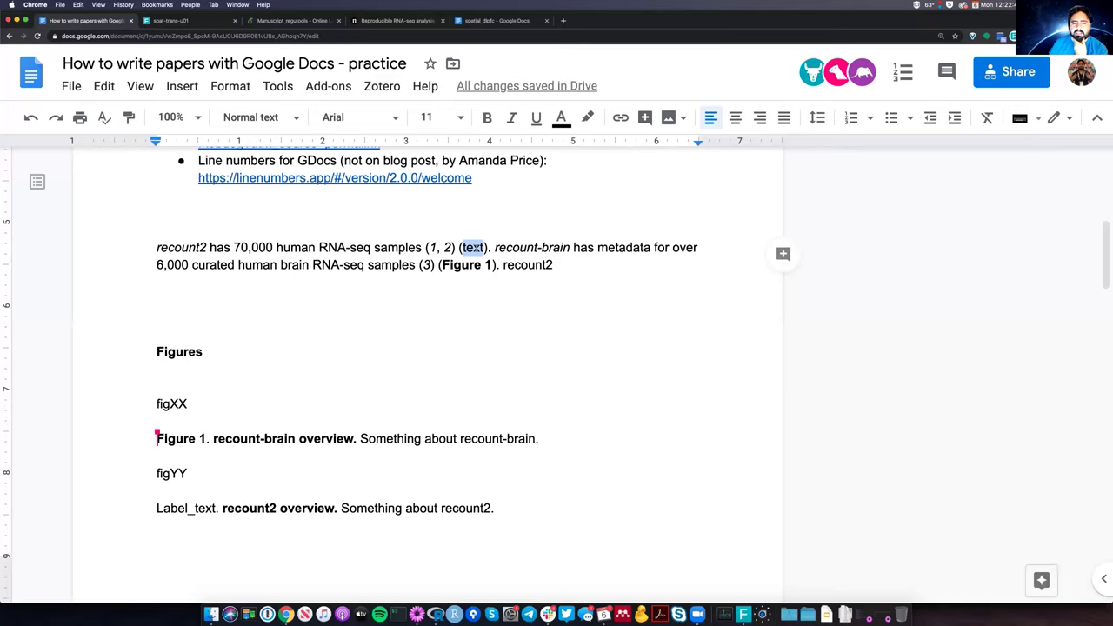
pyautogui.rightClick(478, 250)
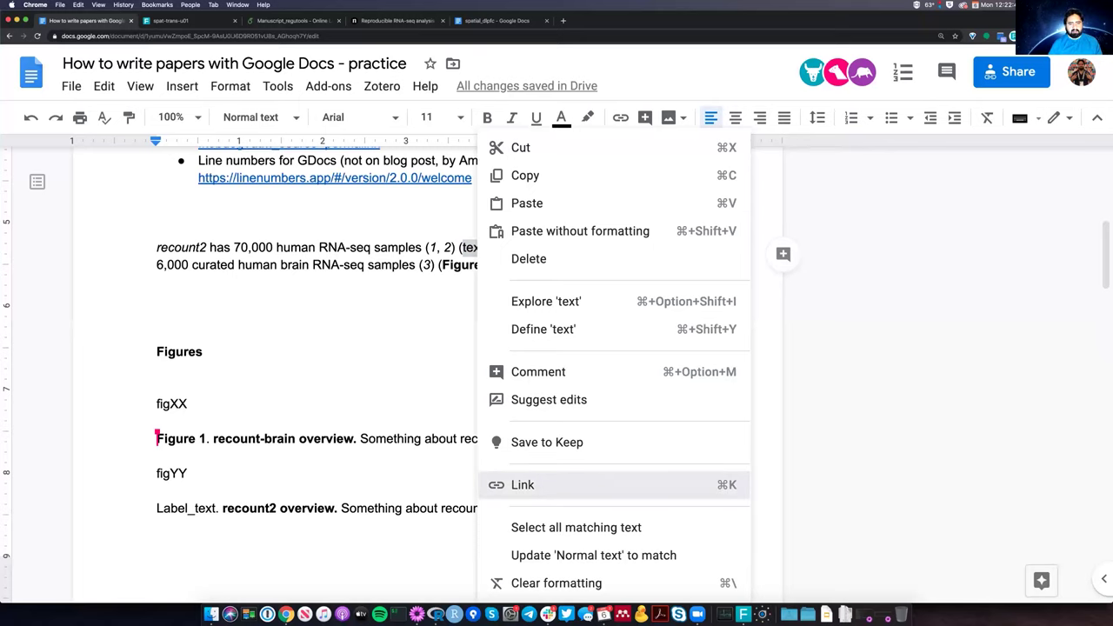
pyautogui.click(526, 484)
pyautogui.write('#fig')
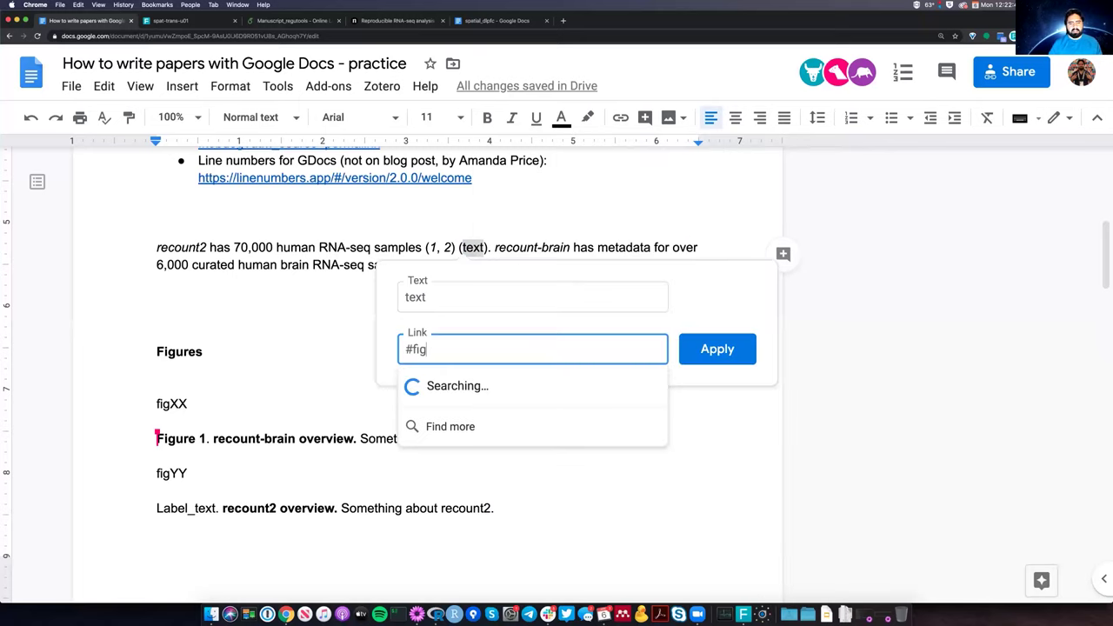
pyautogui.write('_')
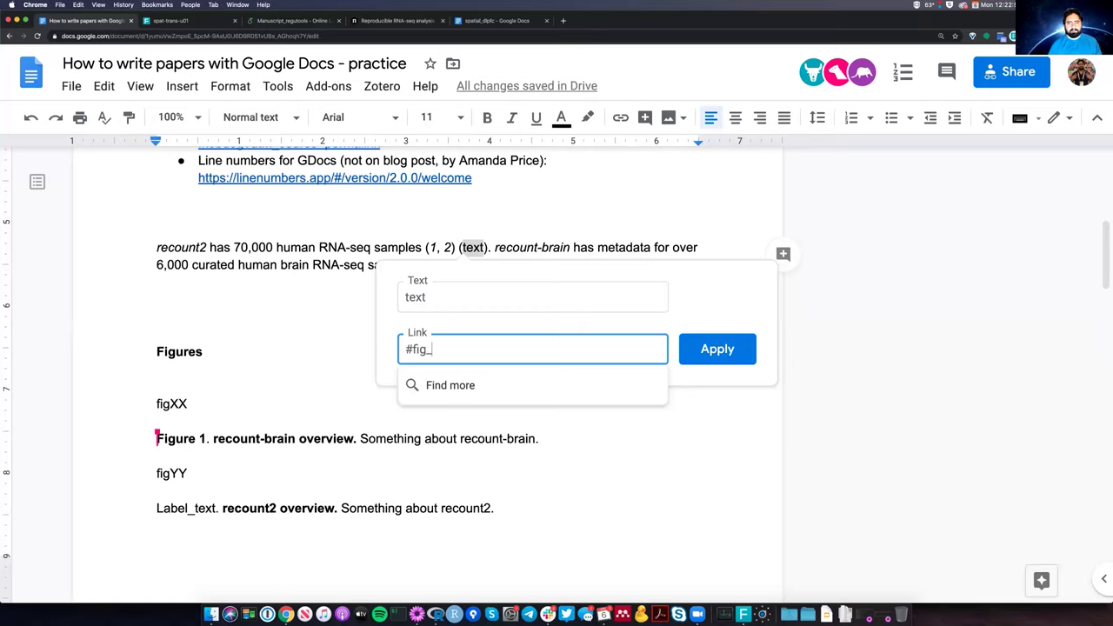
pyautogui.write('recount2')
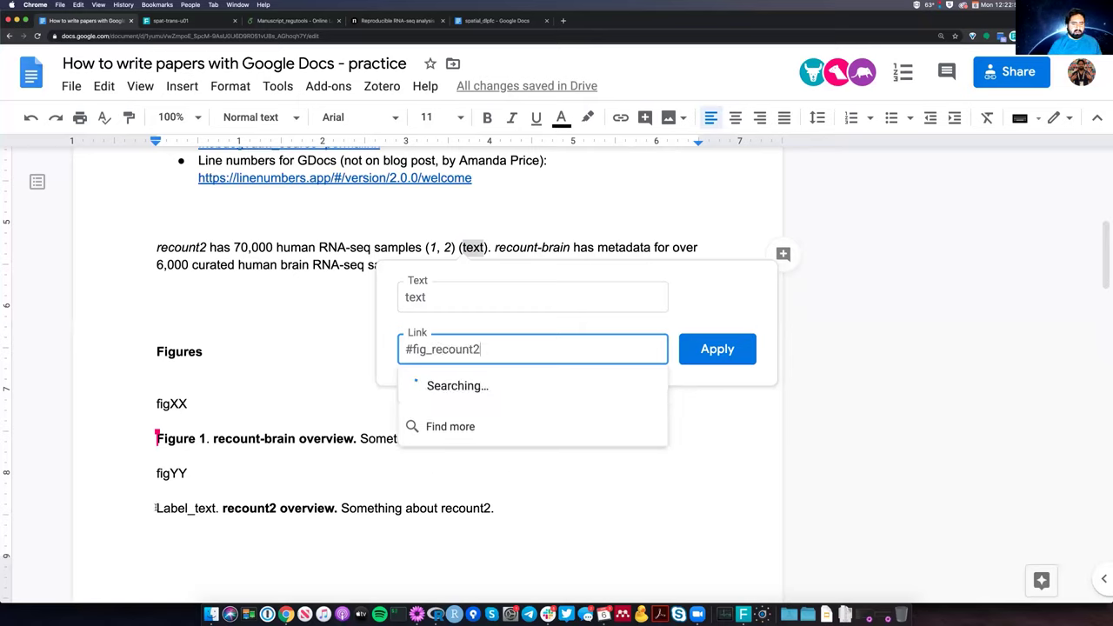
pyautogui.click(717, 348)
# Link the "Label_text" placeholder in the second figure's caption to "#figur_recount2".
pyautogui.moveTo(156, 509); pyautogui.dragTo(217, 509)
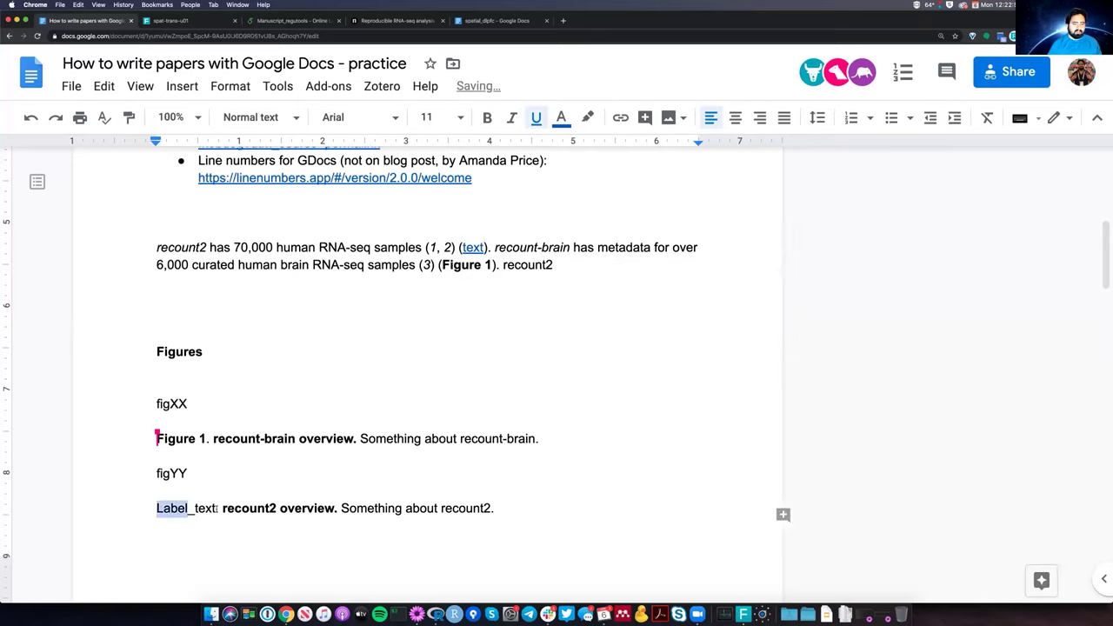
pyautogui.keyDown('shift'); pyautogui.click(217, 509); pyautogui.keyUp('shift')
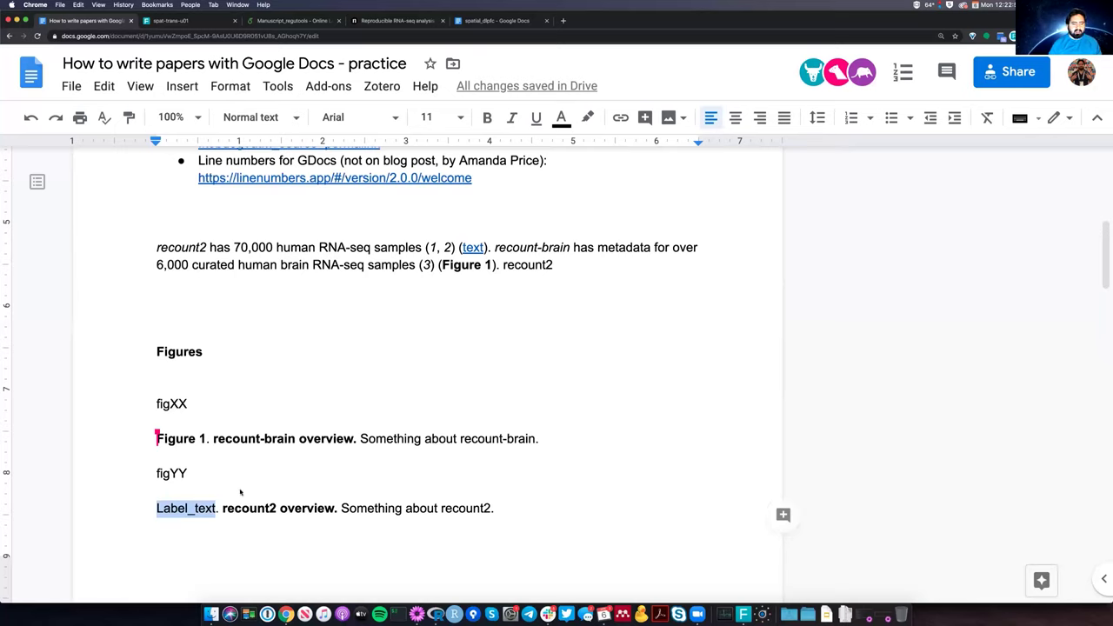
pyautogui.press('super+k')
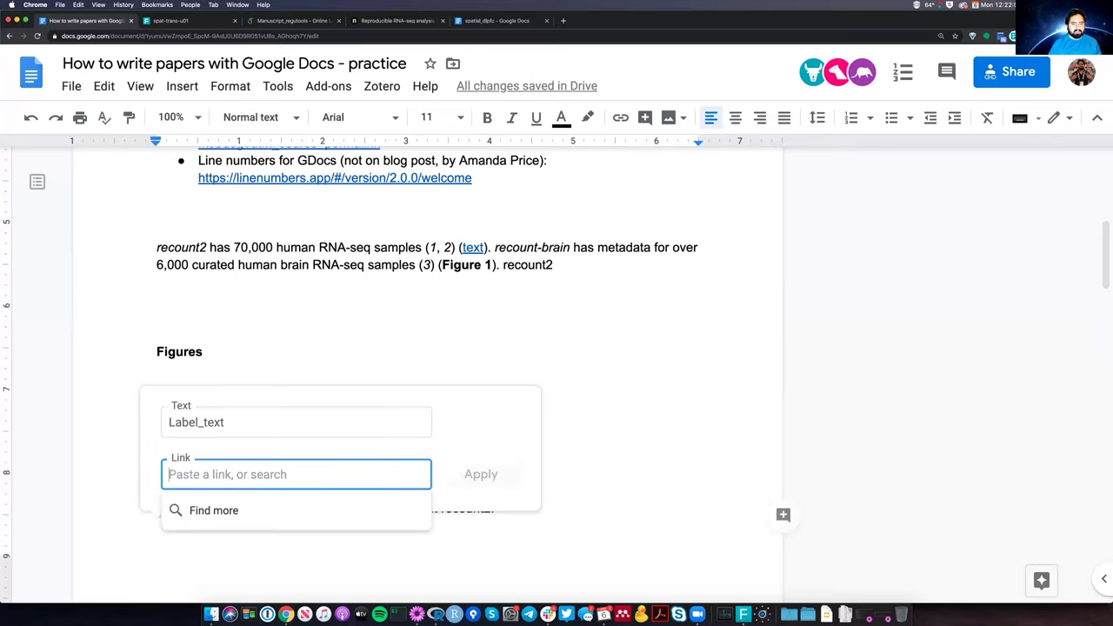
pyautogui.write('#figu')
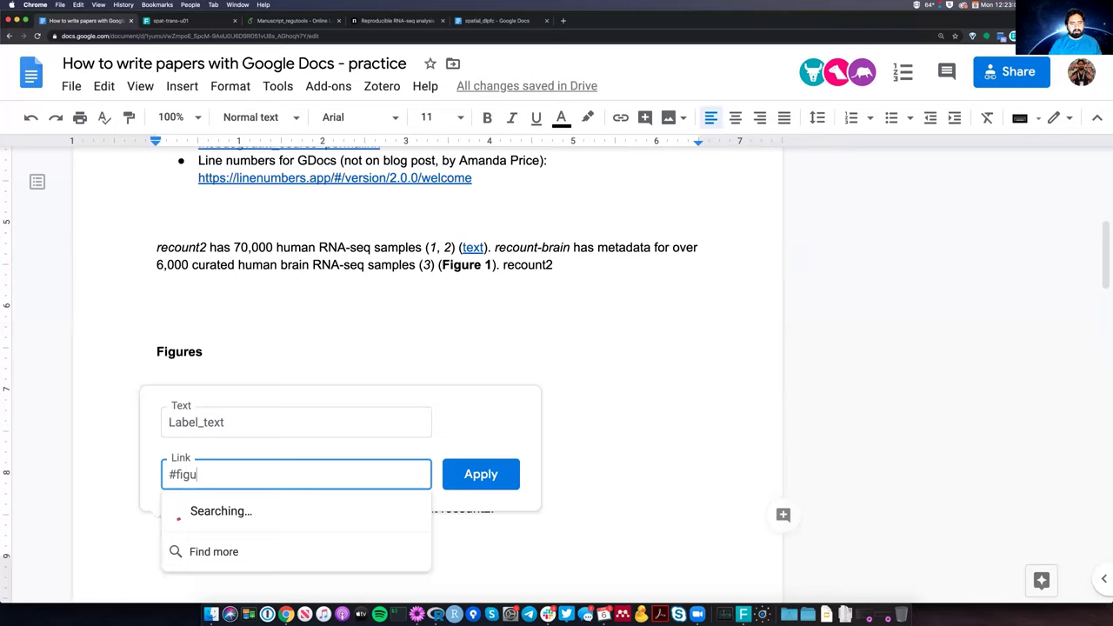
pyautogui.write('r_recount2')
pyautogui.press('Return')
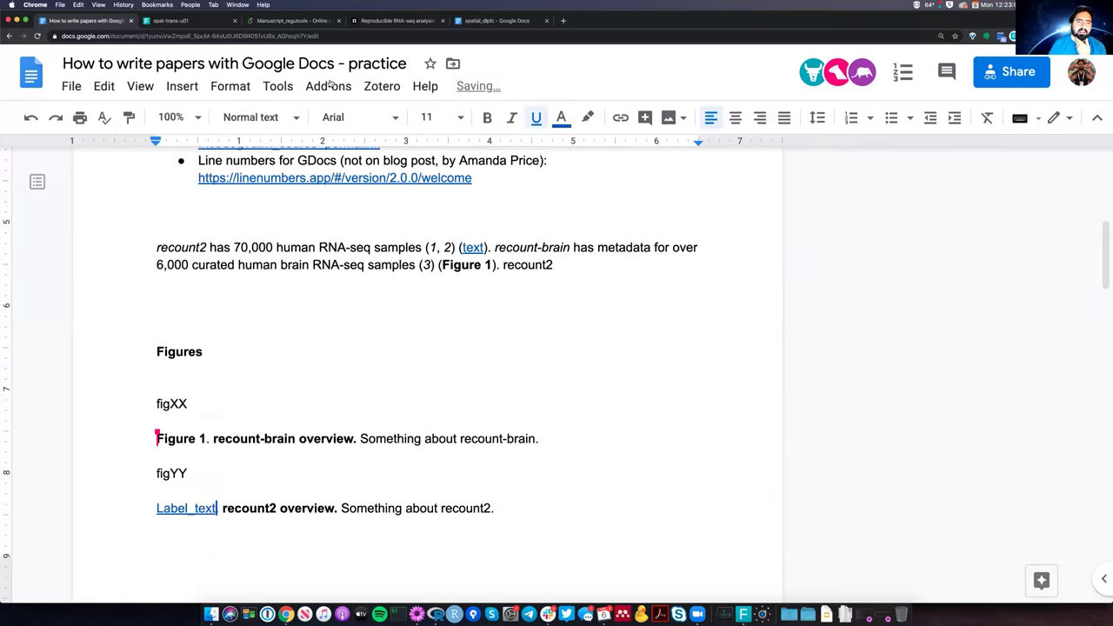
# Update the document with the Cross Reference add-on to number the new figure label and its in-text reference.
pyautogui.click(328, 84)
pyautogui.moveTo(361, 191)
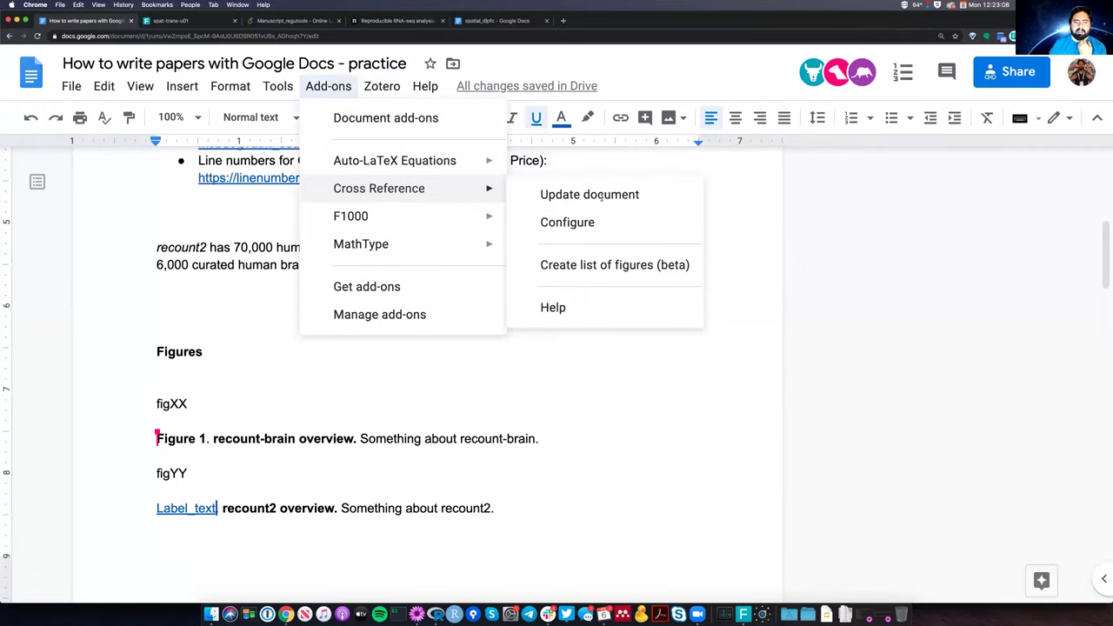
pyautogui.click(600, 279)
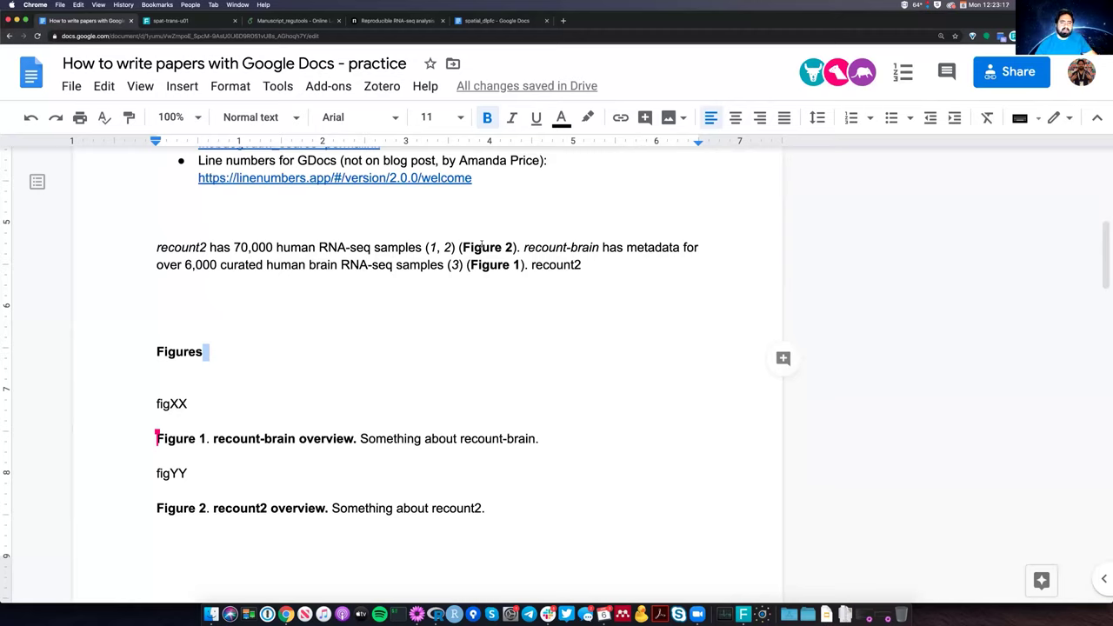
# Inspect the link targets of the in-text Figure 2 reference and the Figure 1 caption label.
pyautogui.click(483, 248)
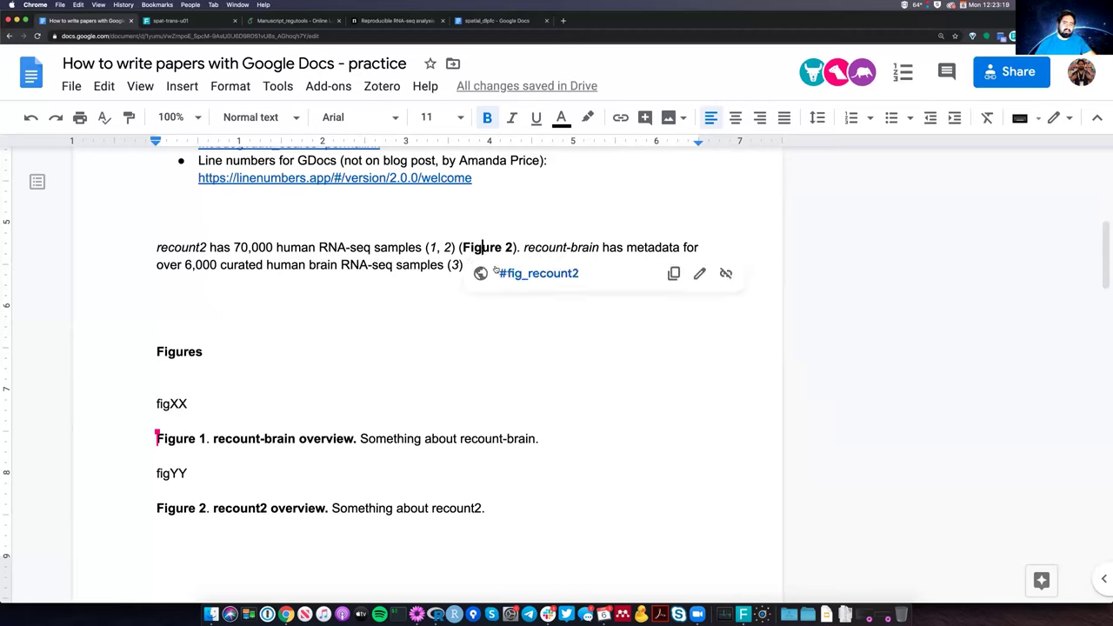
pyautogui.click(168, 441)
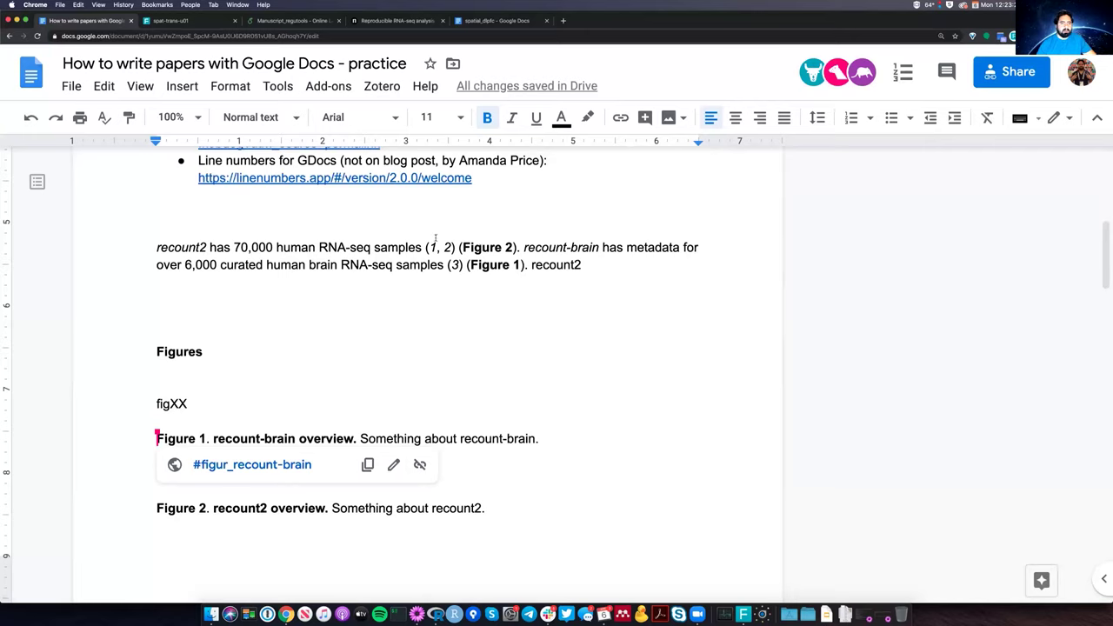
# Copy the in-text "(Figure 2)" reference to after the paragraph's final "recount2" and end the sentence with a period.
pyautogui.click(462, 247)
pyautogui.press('Up')
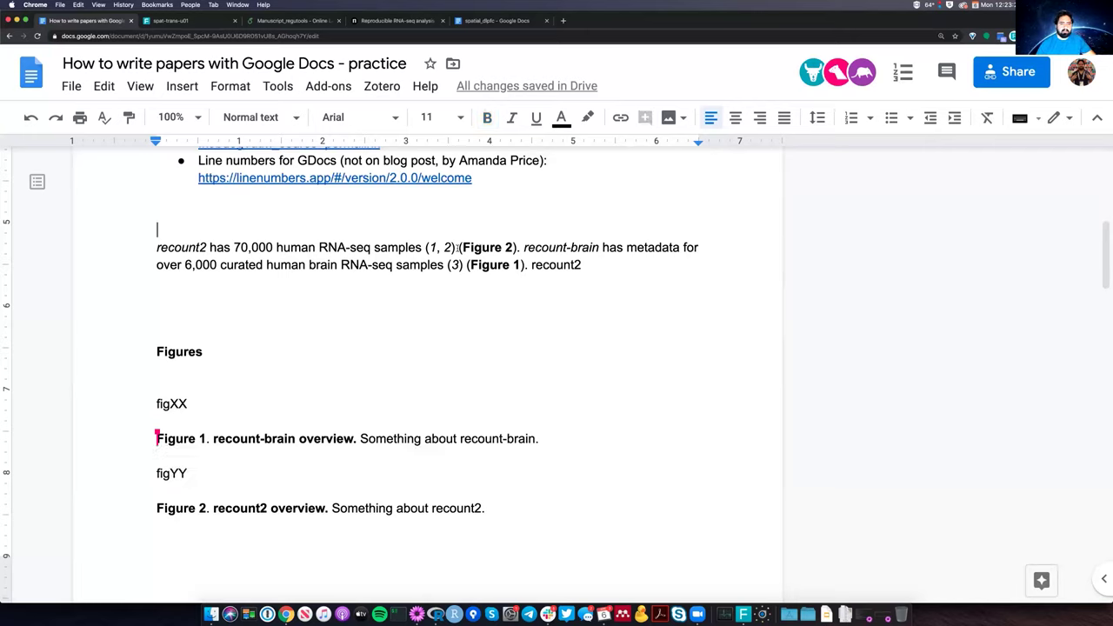
pyautogui.moveTo(459, 247); pyautogui.dragTo(517, 247)
pyautogui.press('cmd+c')
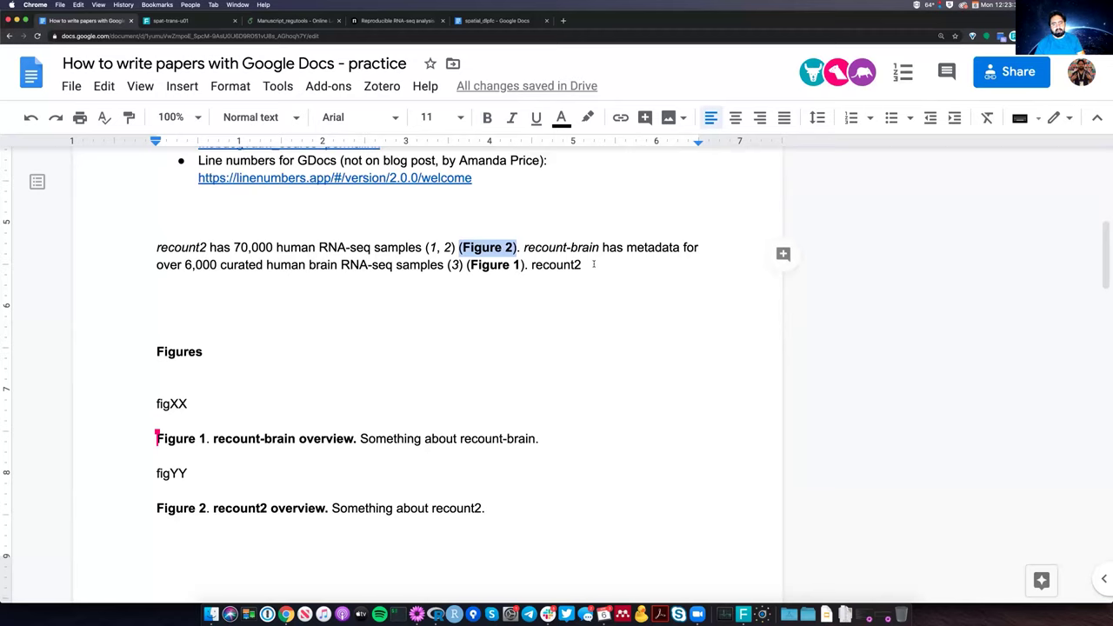
pyautogui.click(594, 264)
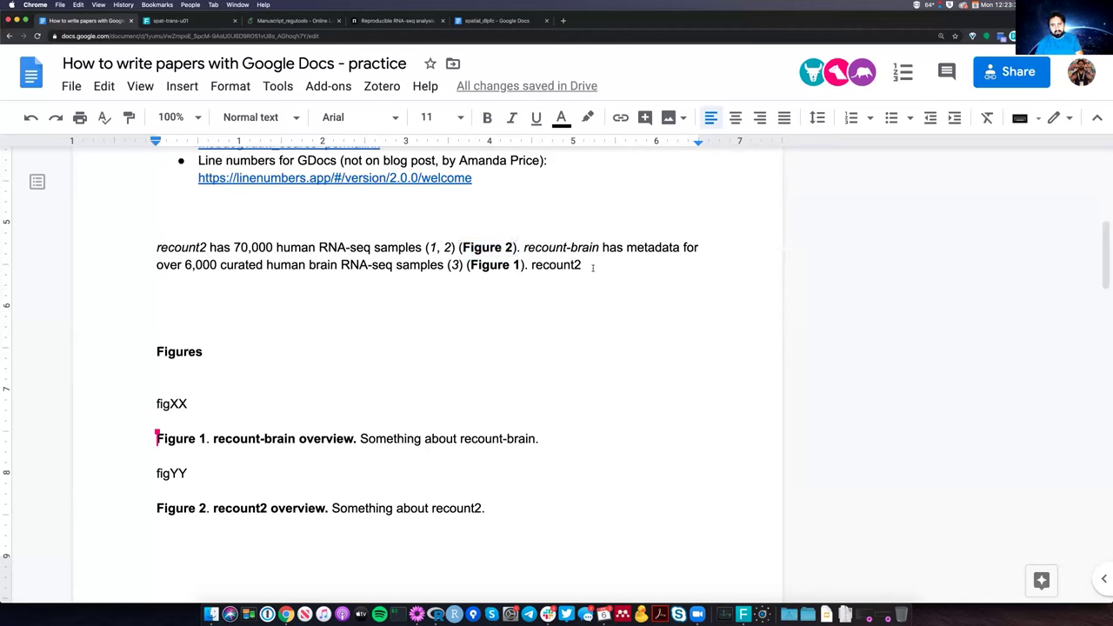
pyautogui.press('cmd+v')
pyautogui.write('c')
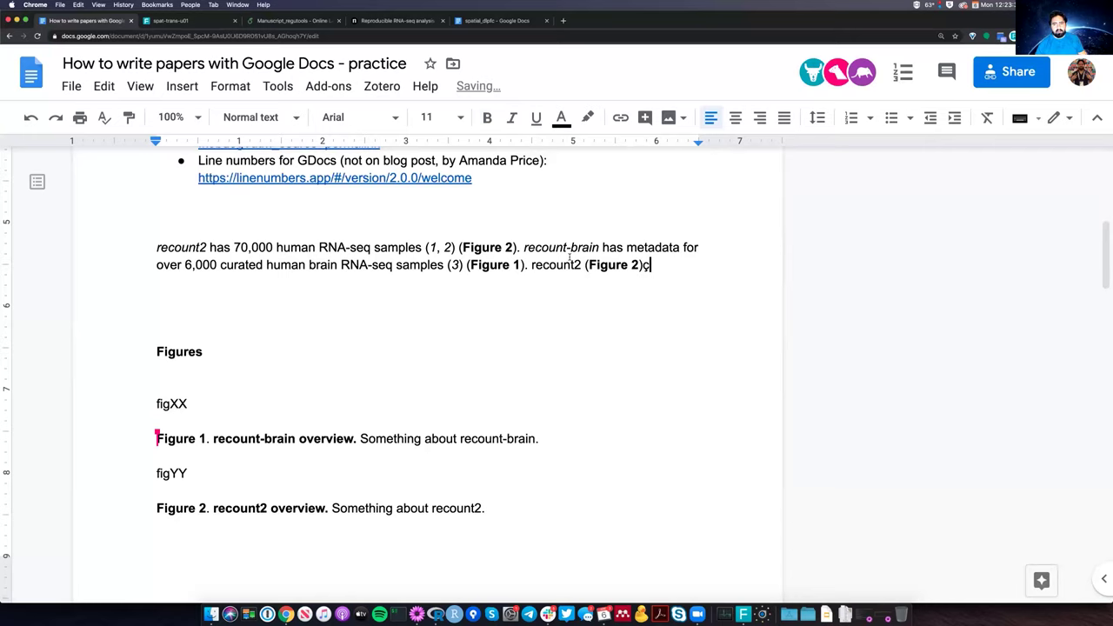
pyautogui.press('BackSpace')
pyautogui.write('.')
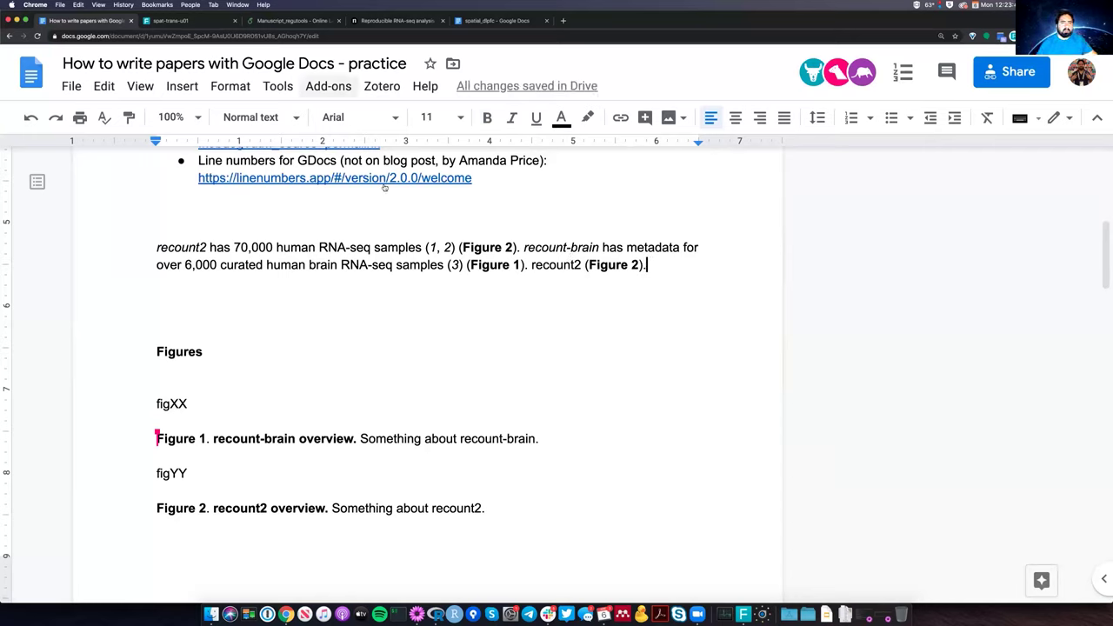
# Rerun the Cross Reference document update to refresh all figure references, including the copied Figure 2 reference.
pyautogui.click(327, 85)
pyautogui.moveTo(408, 188)
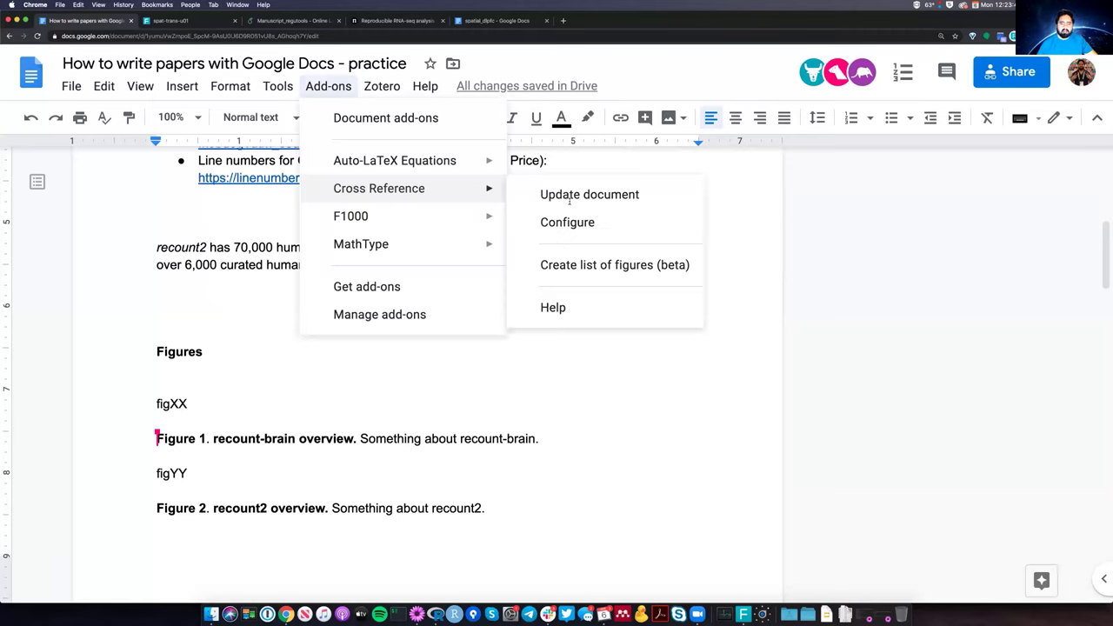
pyautogui.click(556, 195)
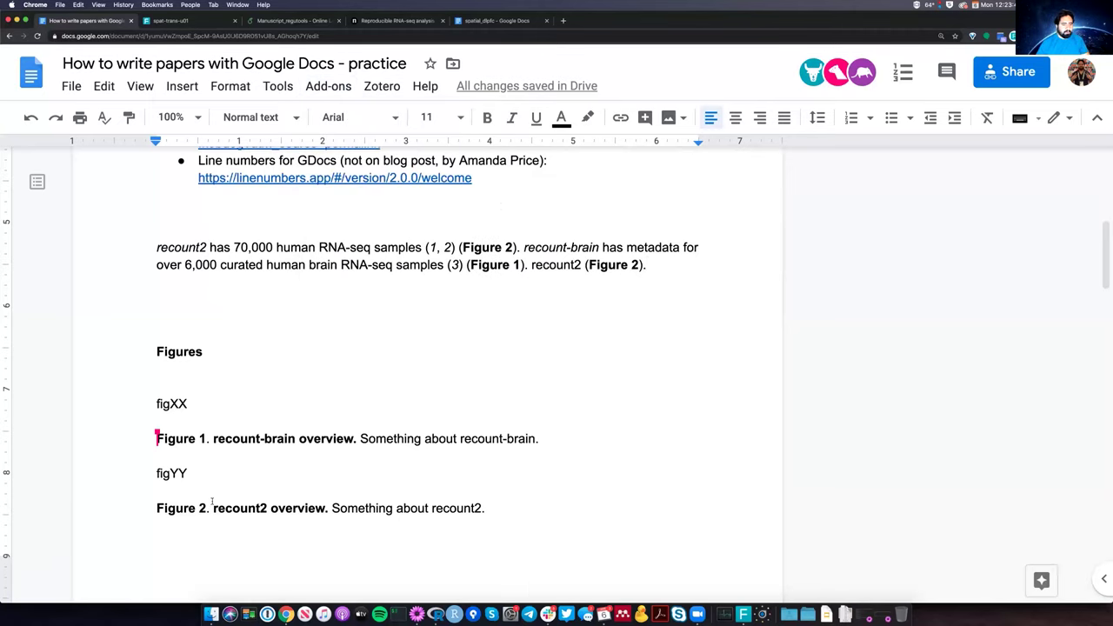
# Replace the last in-text Figure 2 reference with a copy of the recount2 caption label and rerun the Cross Reference document update.
pyautogui.click(160, 508)
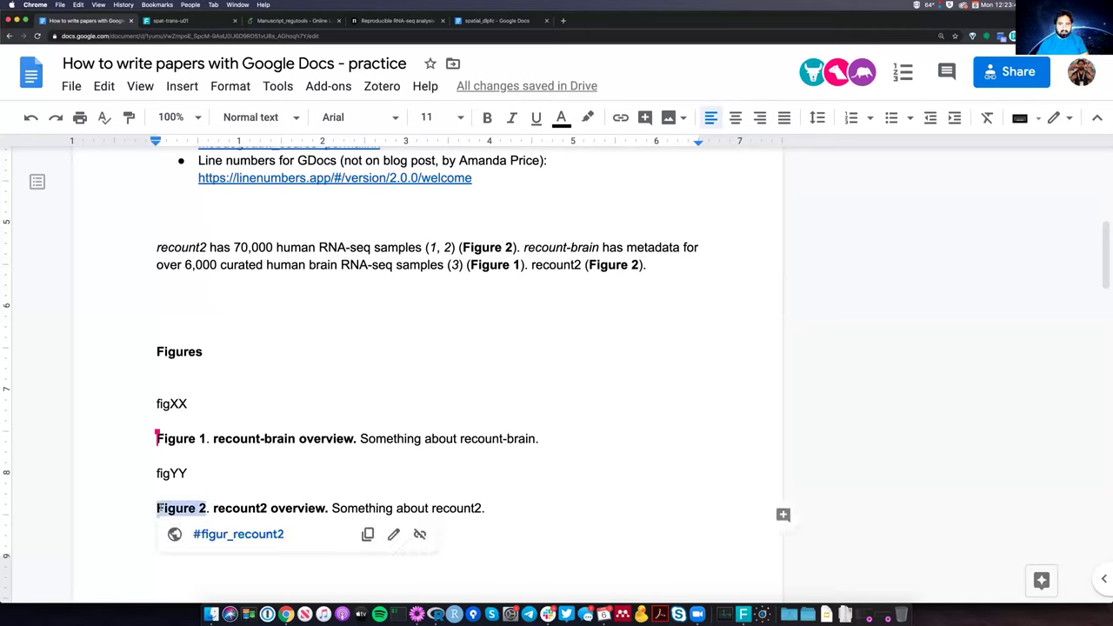
pyautogui.press('super+c')
pyautogui.click(585, 264)
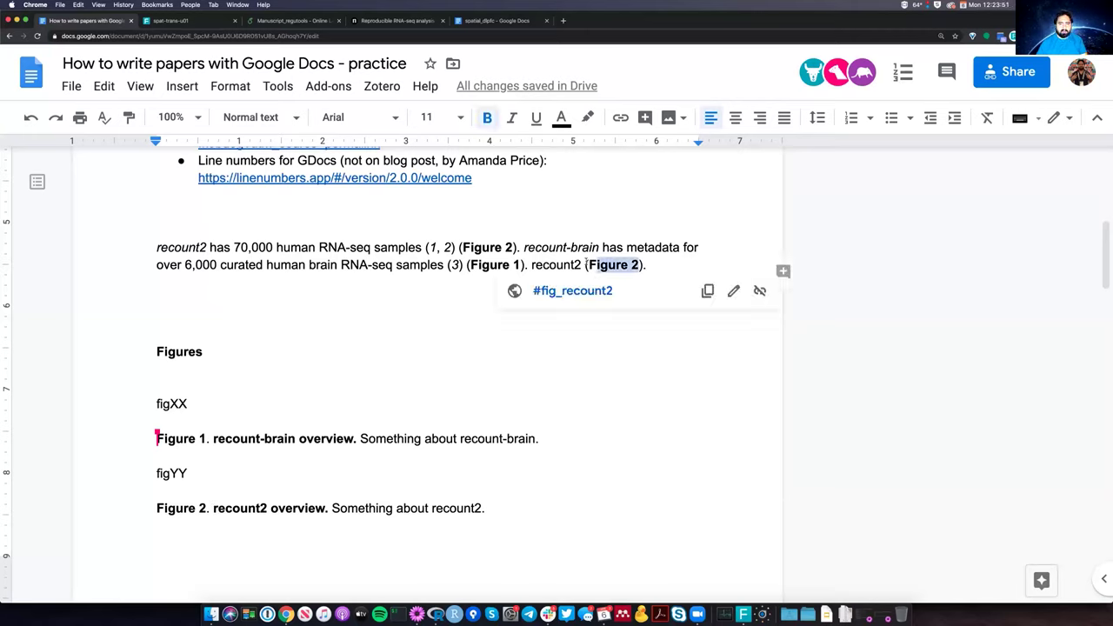
pyautogui.press('super+v')
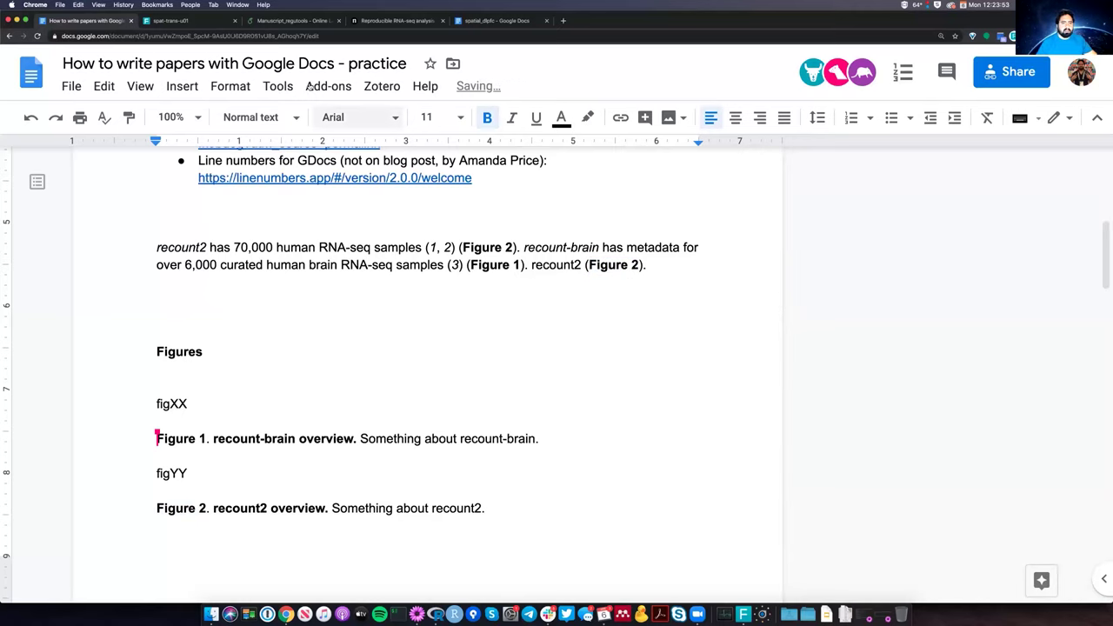
pyautogui.click(309, 87)
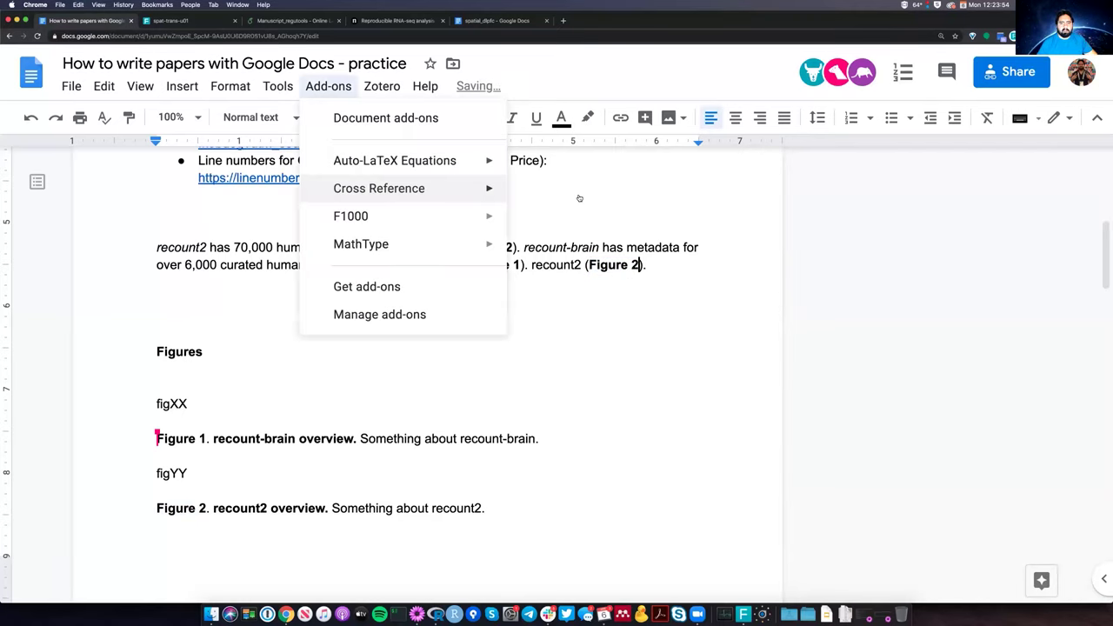
pyautogui.click(579, 198)
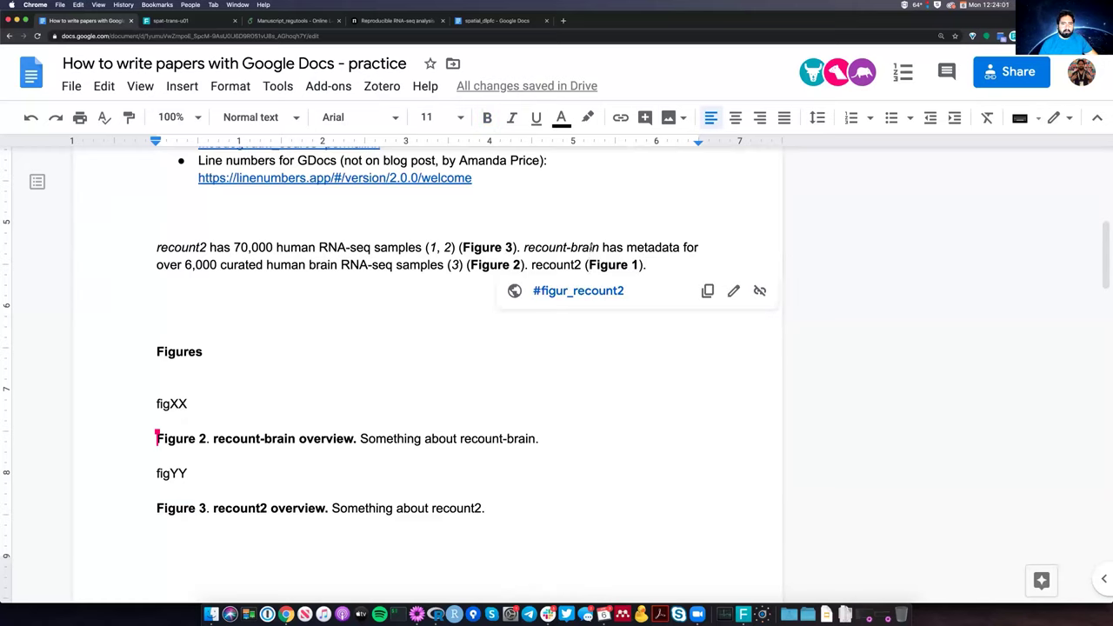
# Compare the link targets of the recount2 caption label and the two in-text recount2 references.
pyautogui.click(183, 508)
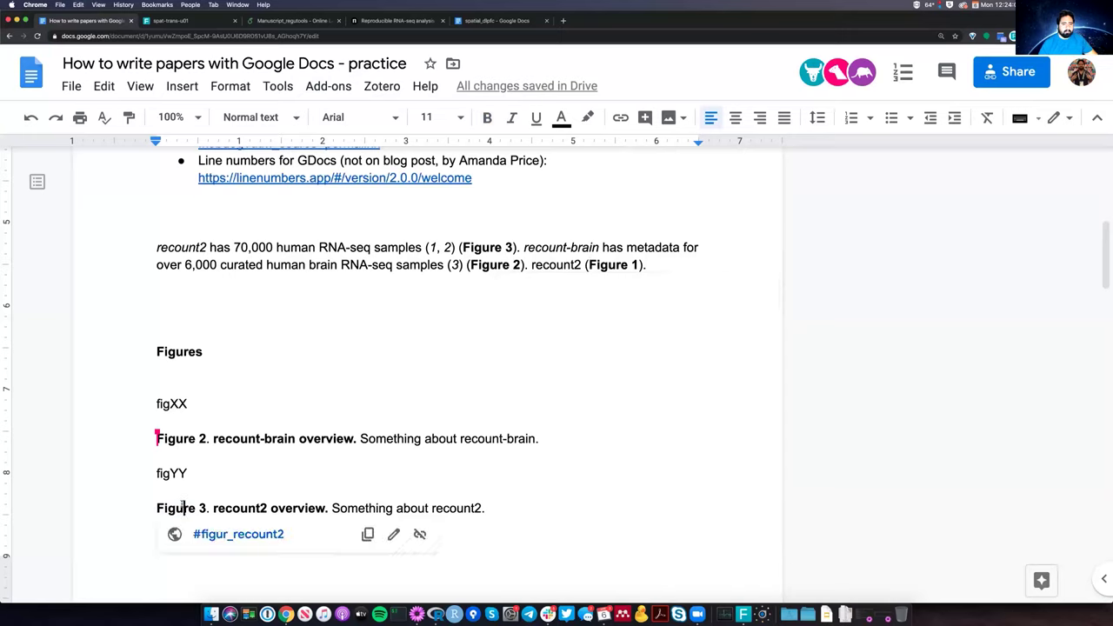
pyautogui.click(507, 248)
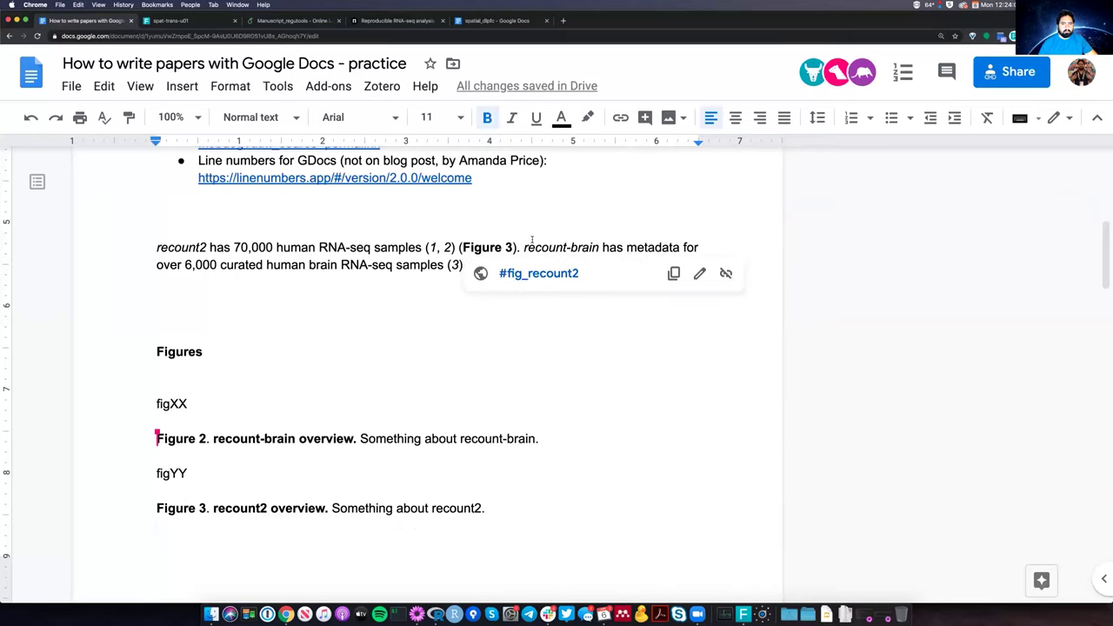
pyautogui.press('Up')
pyautogui.click(595, 264)
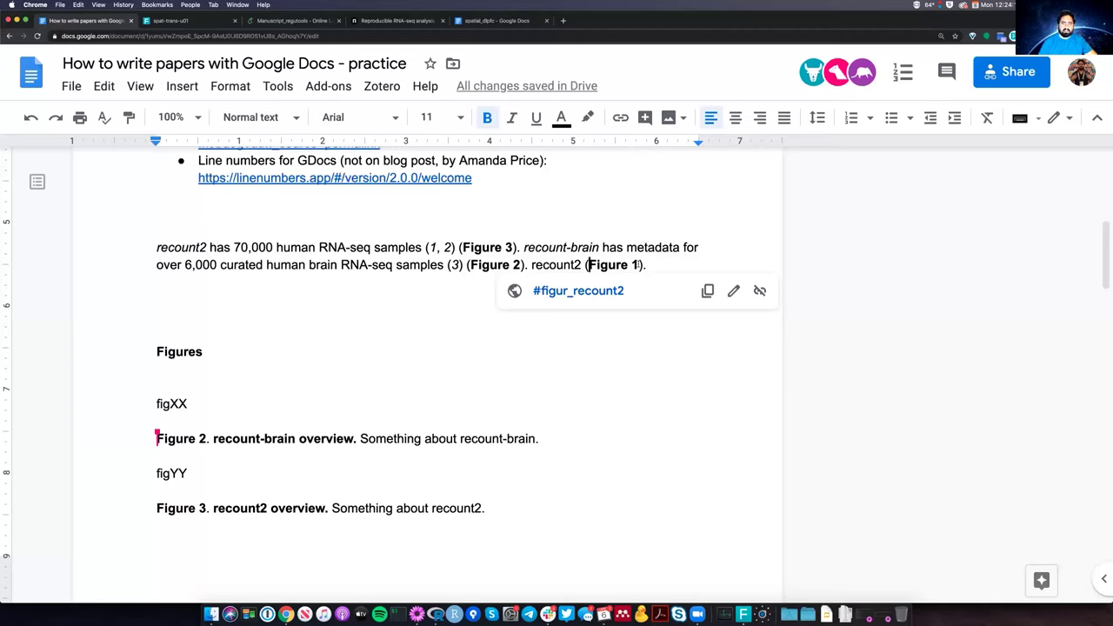
pyautogui.moveTo(589, 264); pyautogui.dragTo(638, 265)
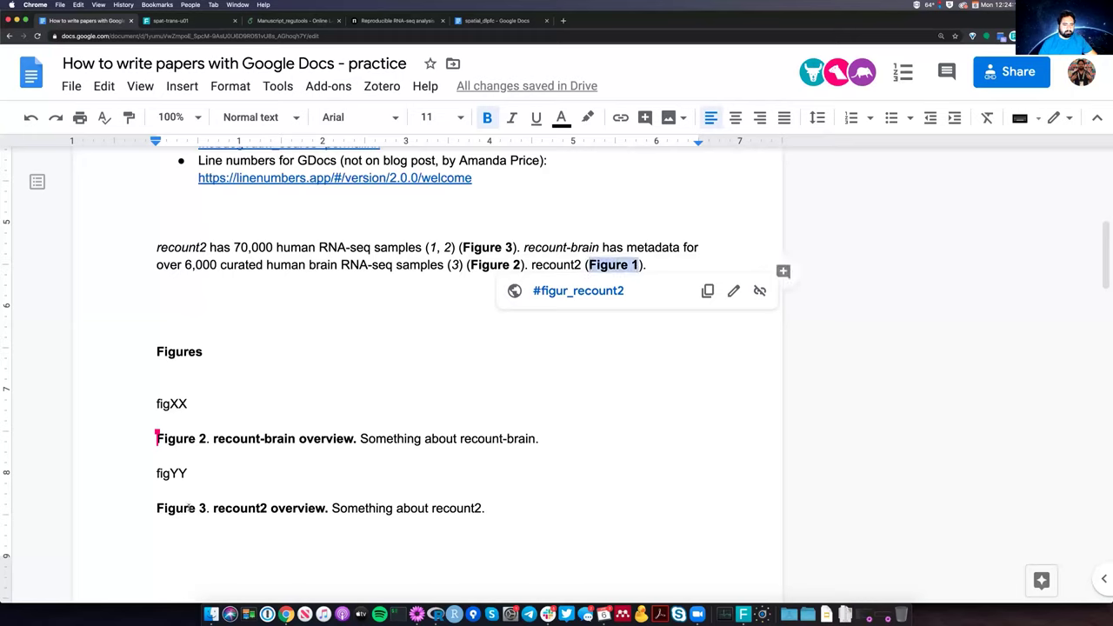
pyautogui.click(193, 503)
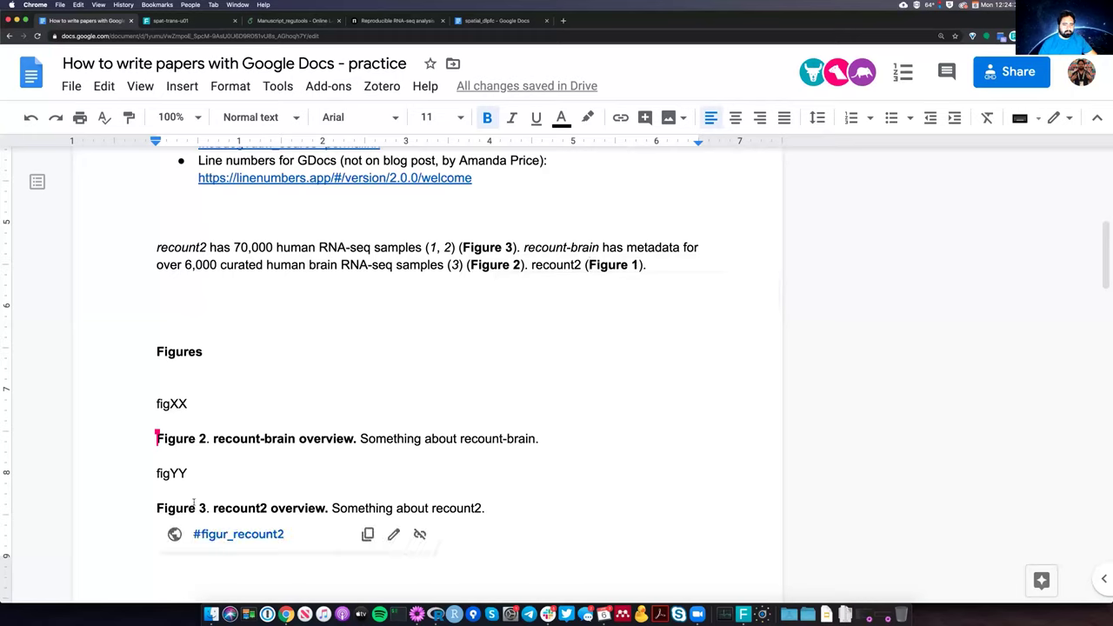
pyautogui.click(641, 270)
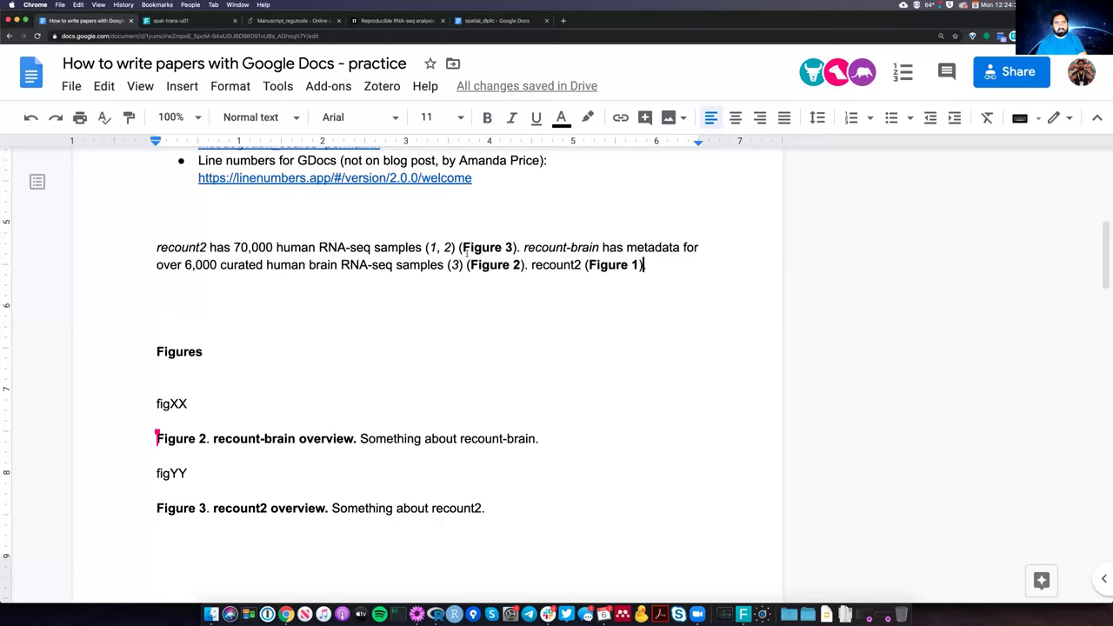
# Replace the paragraph's last figure reference with a copy of the first sentence's in-text Figure 3 reference.
pyautogui.click(488, 247)
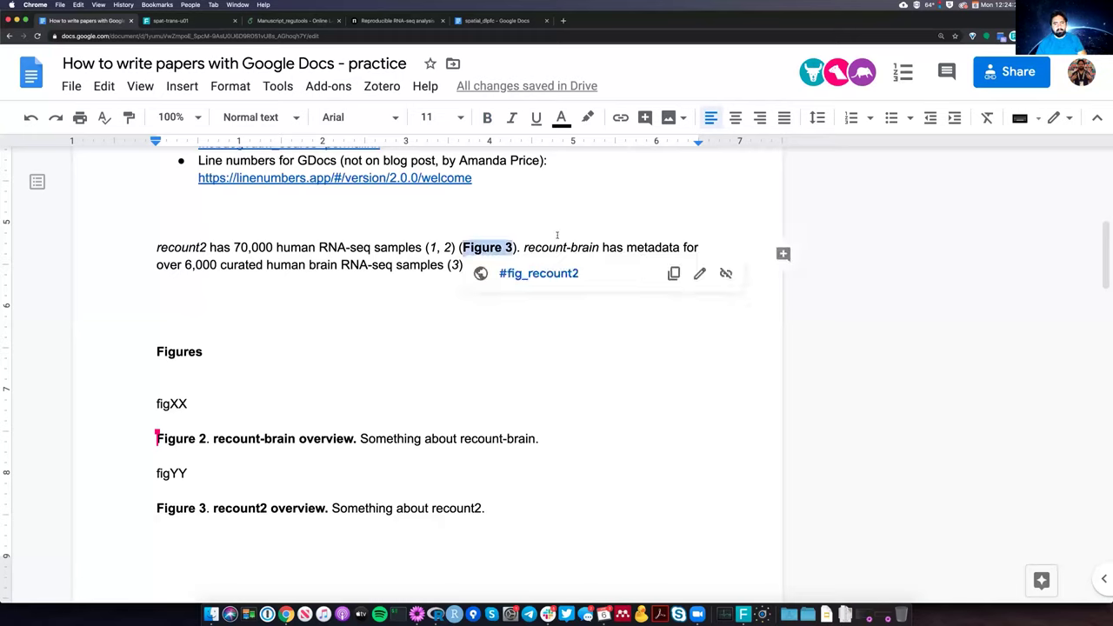
pyautogui.press('Up')
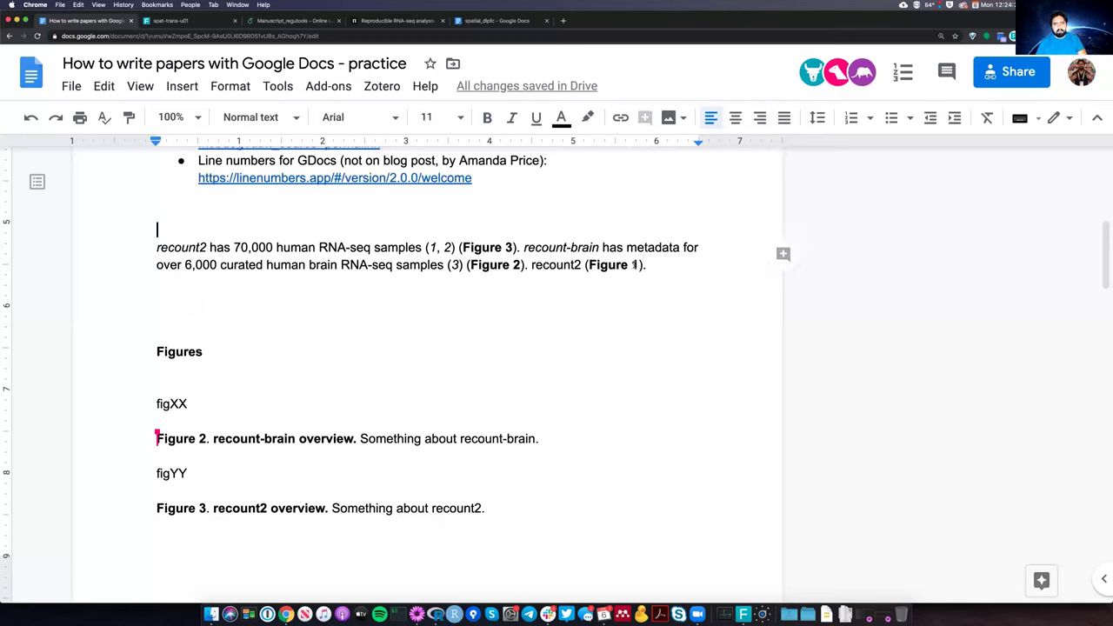
pyautogui.click(634, 264)
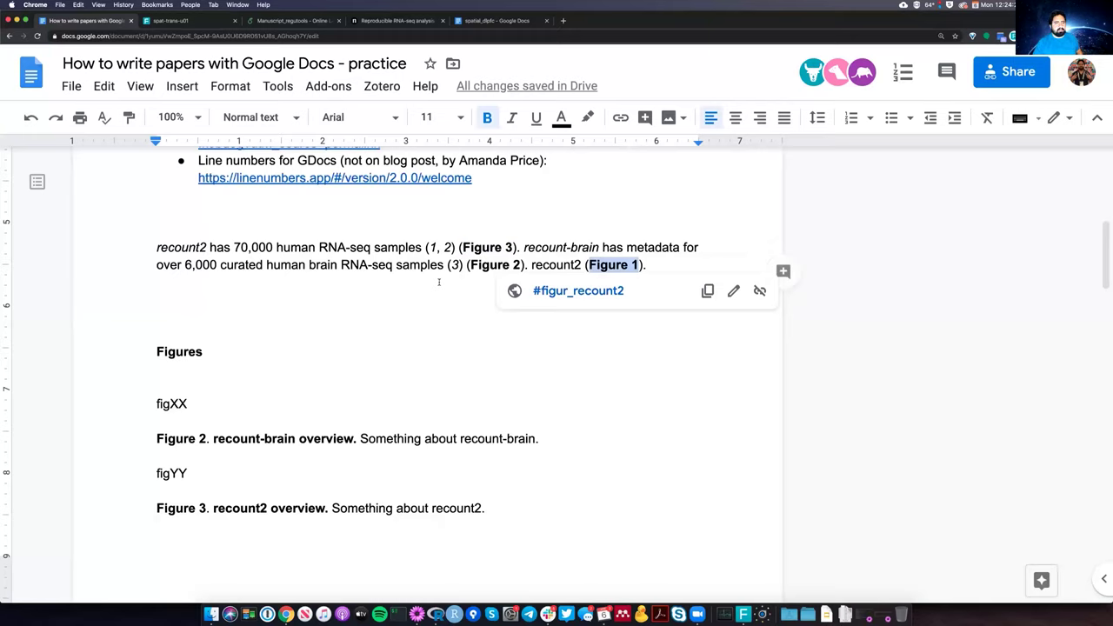
pyautogui.press('BackSpace')
pyautogui.write('3')
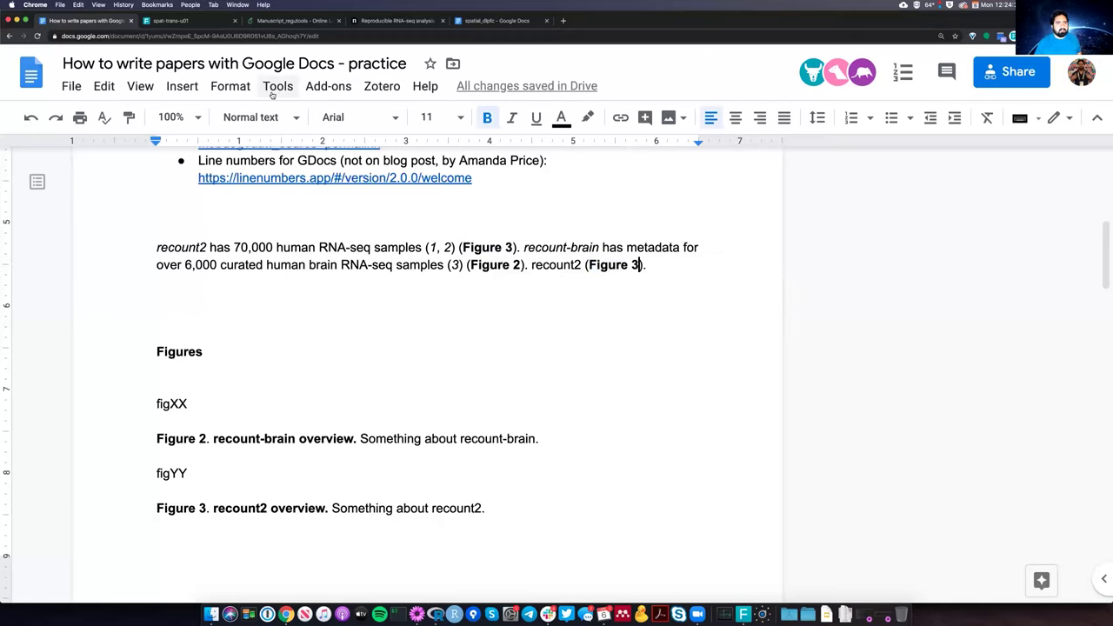
# Update the document with the Cross Reference add-on to renumber the captions and the corrected recount2 reference.
pyautogui.click(277, 86)
pyautogui.moveTo(328, 86)
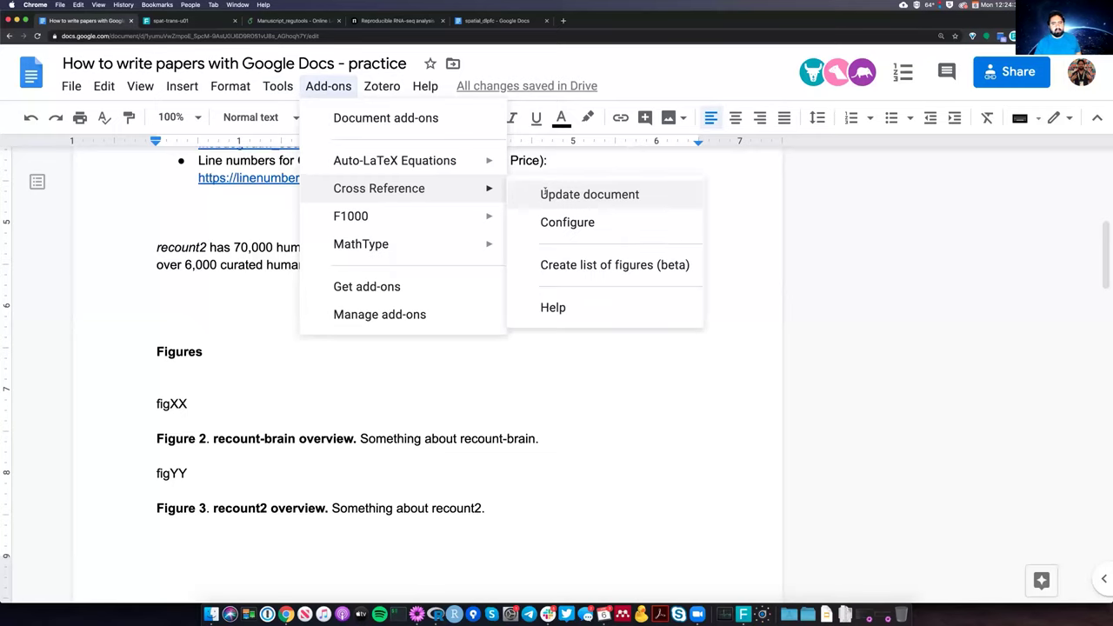
pyautogui.click(544, 193)
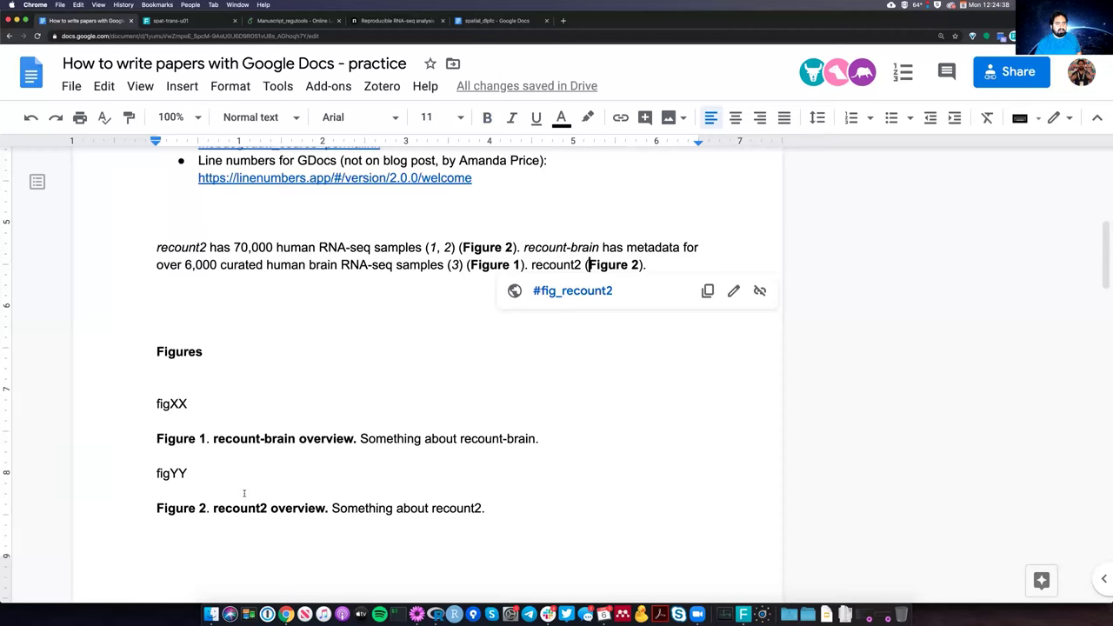
# Move the figYY placeholder and its recount2 overview caption above figXX under the Figures heading.
pyautogui.moveTo(484, 508); pyautogui.dragTo(148, 472)
pyautogui.hotkey('shift', 'Up')
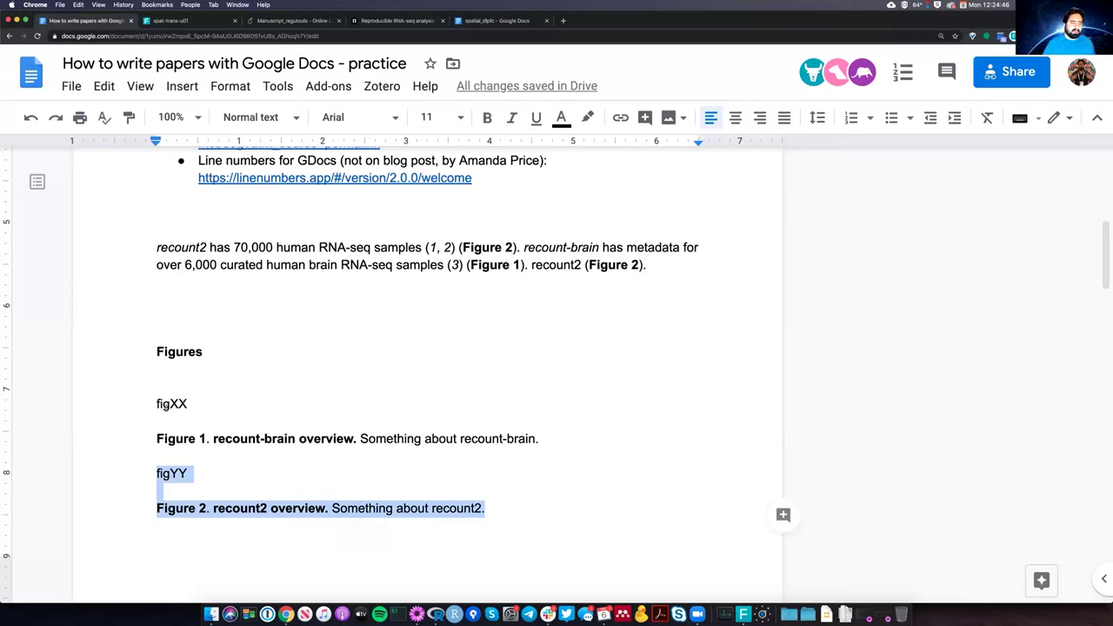
pyautogui.click(168, 404)
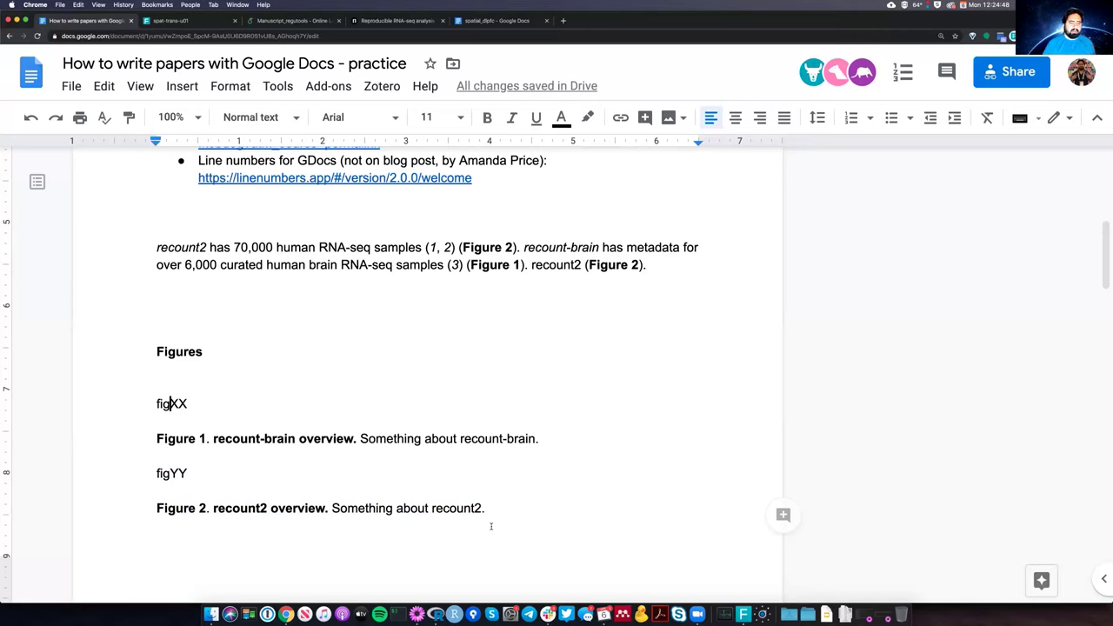
pyautogui.moveTo(484, 509); pyautogui.dragTo(157, 472)
pyautogui.press('super+c')
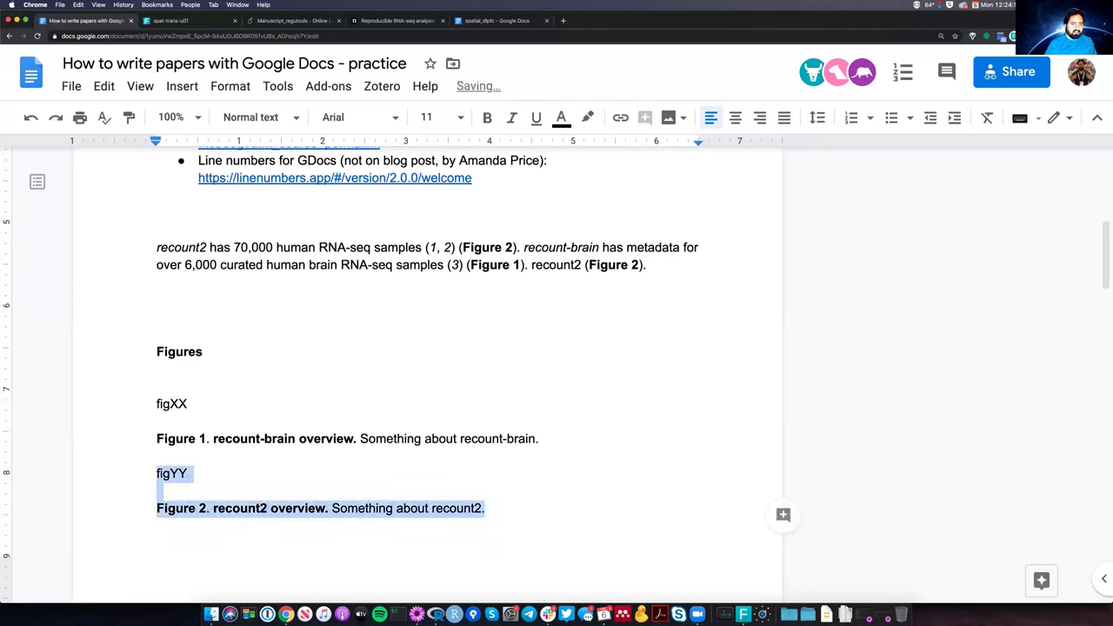
pyautogui.press('Delete')
pyautogui.press('super+v')
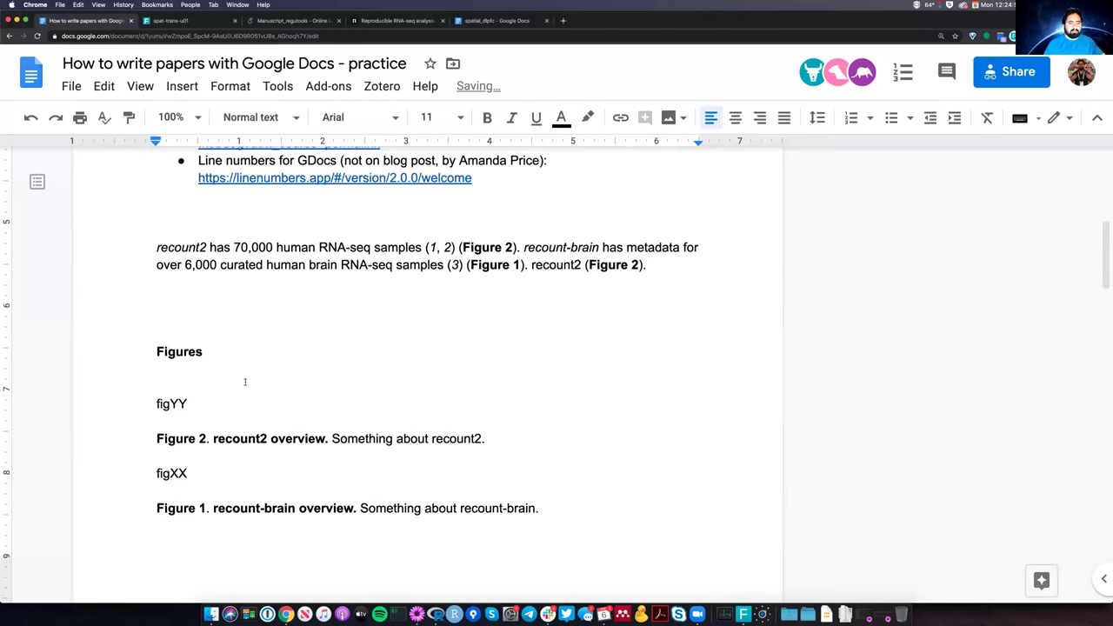
# Check the link targets of both reordered caption labels and rerun the Cross Reference document update to renumber the figures.
pyautogui.click(191, 440)
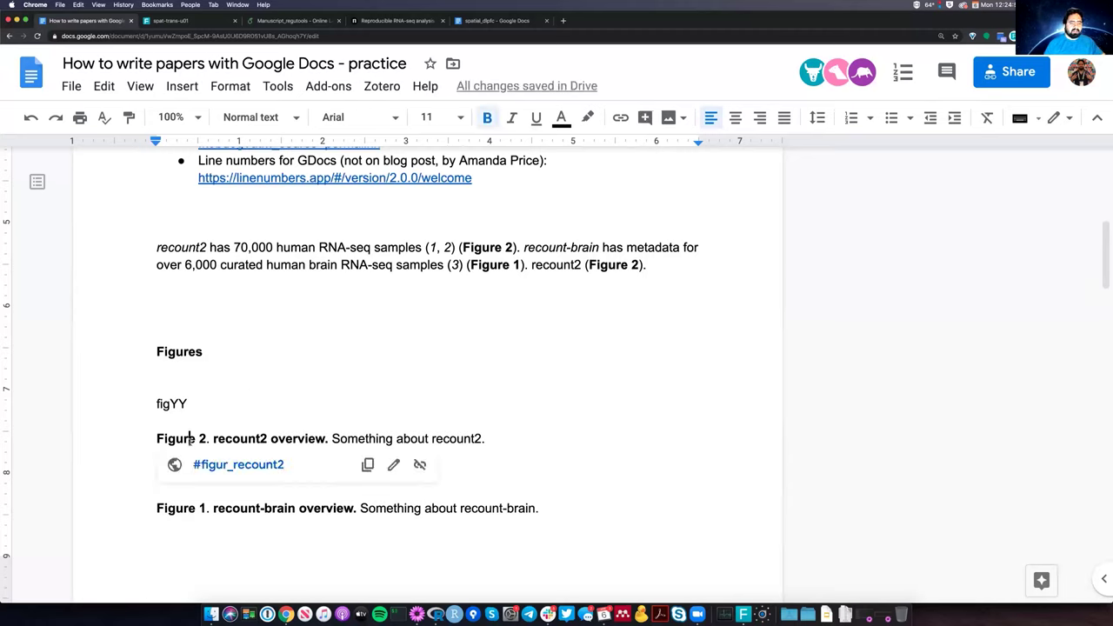
pyautogui.click(171, 510)
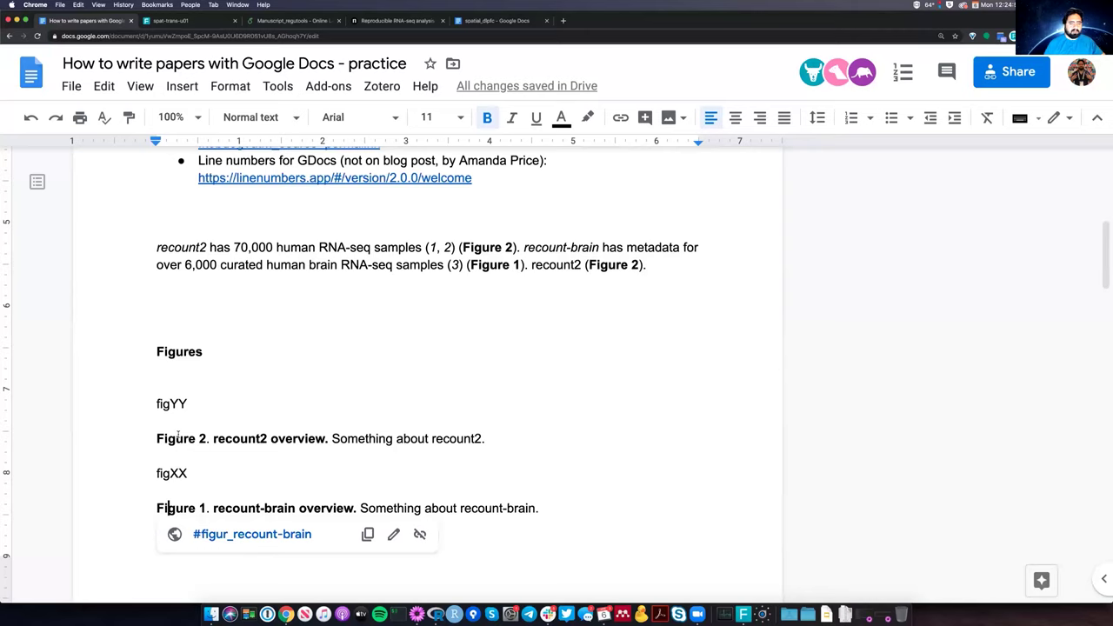
pyautogui.click(193, 438)
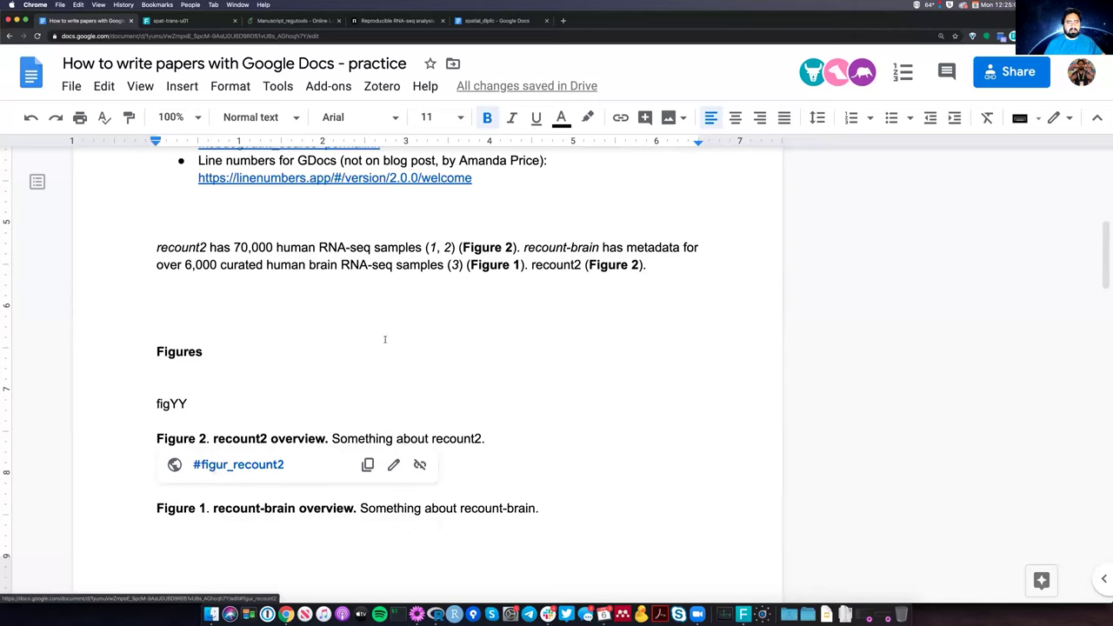
pyautogui.click(340, 92)
pyautogui.moveTo(379, 188)
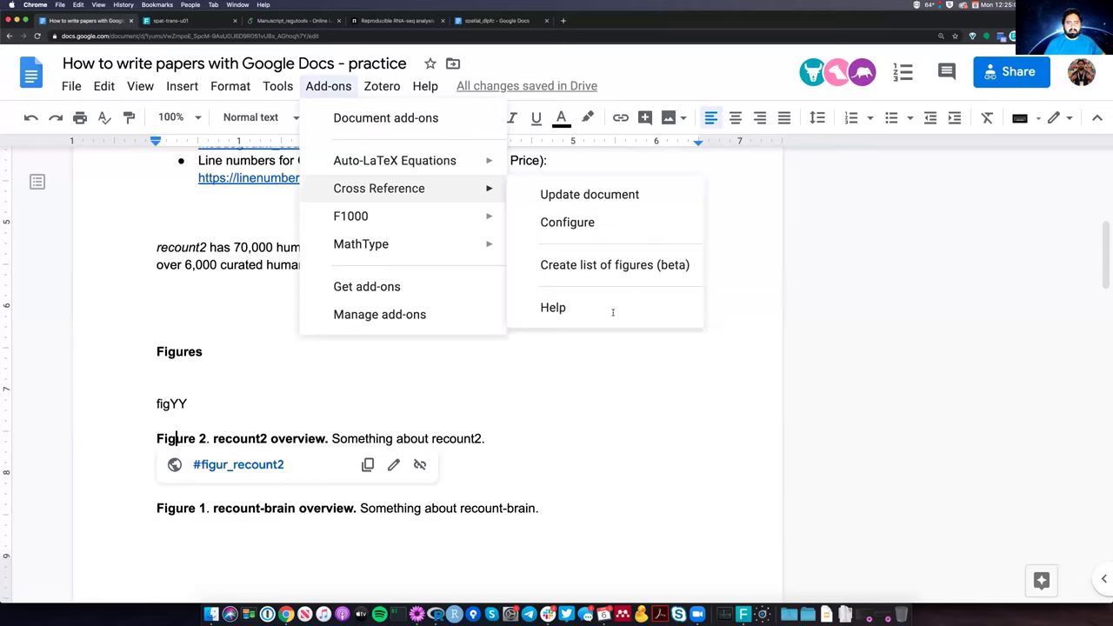
pyautogui.click(561, 197)
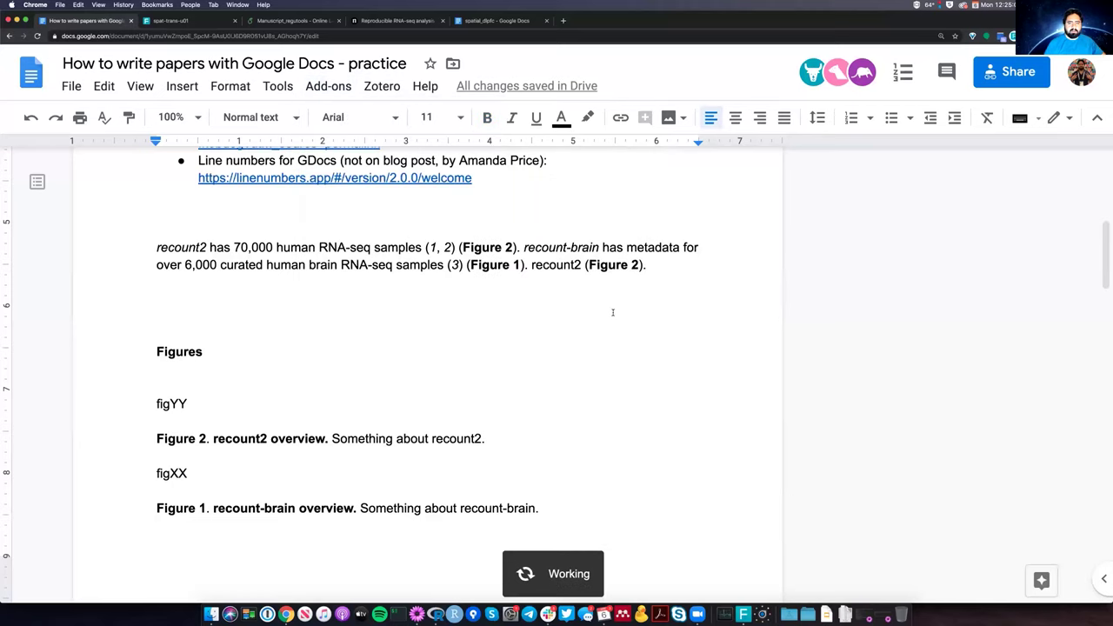
pyautogui.click(491, 265)
pyautogui.doubleClick(421, 352)
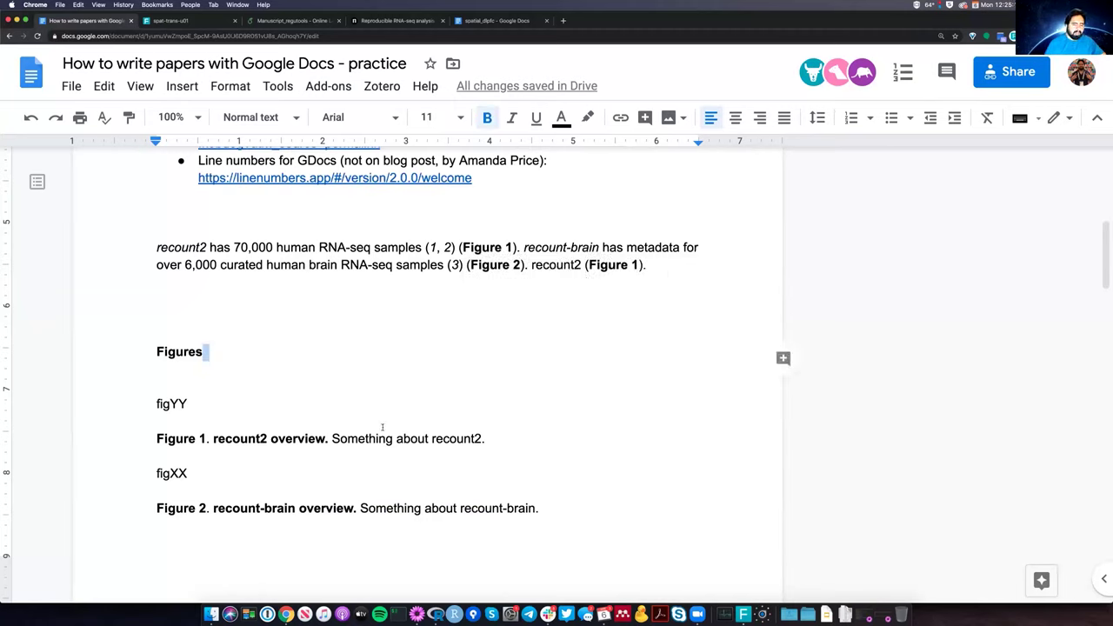
pyautogui.click(470, 421)
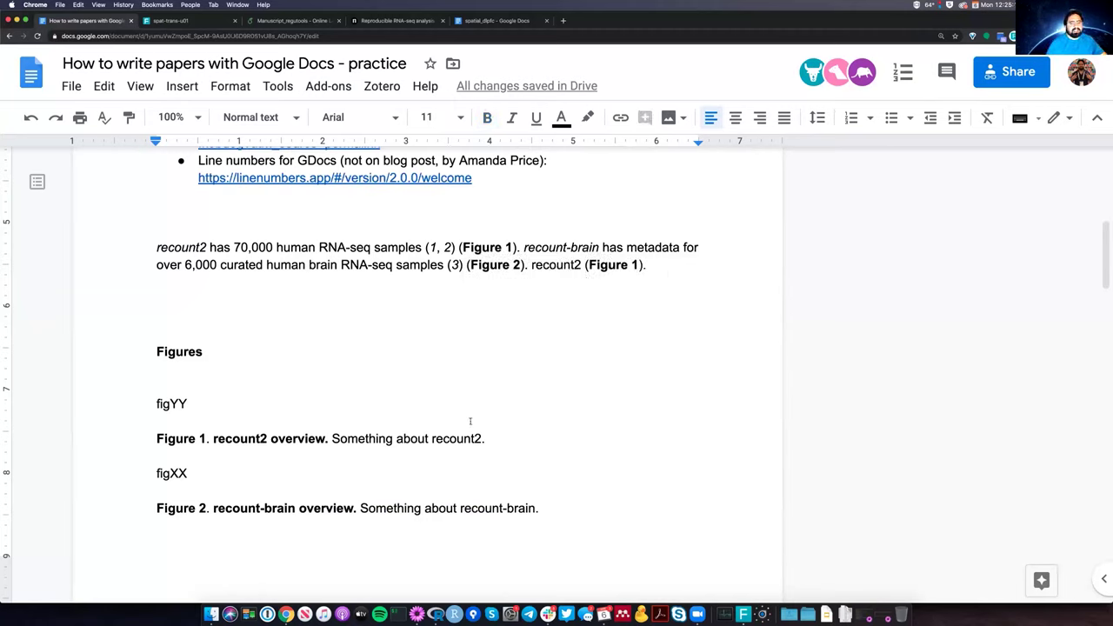
# Check the link target of the recount2 caption label and view the submission's Figure_Pieces folder in Finder.
pyautogui.click(183, 438)
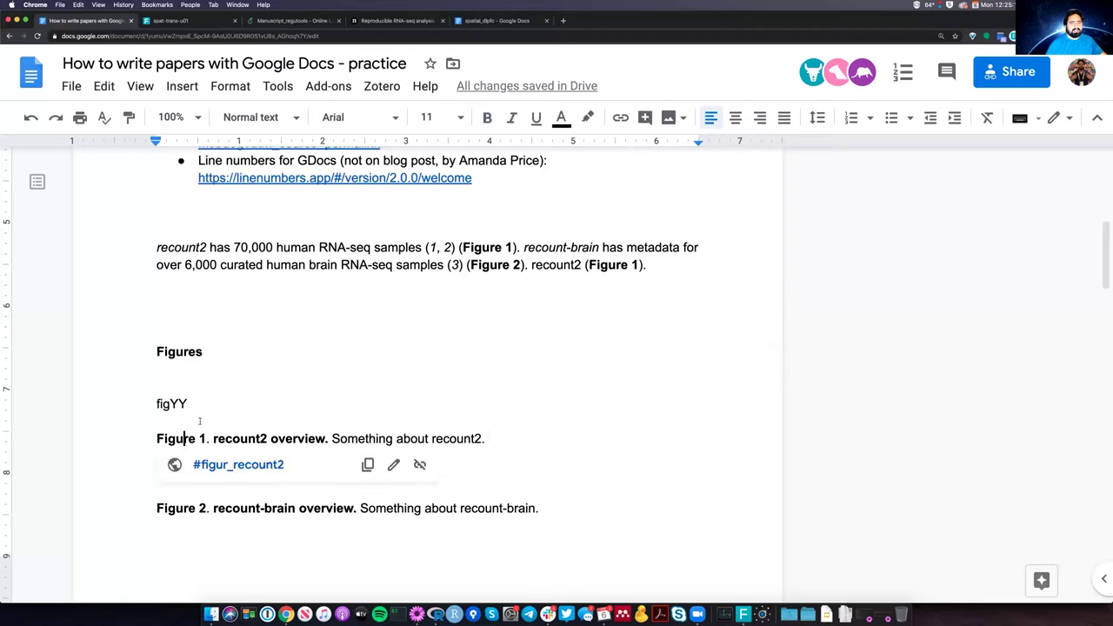
pyautogui.click(246, 396)
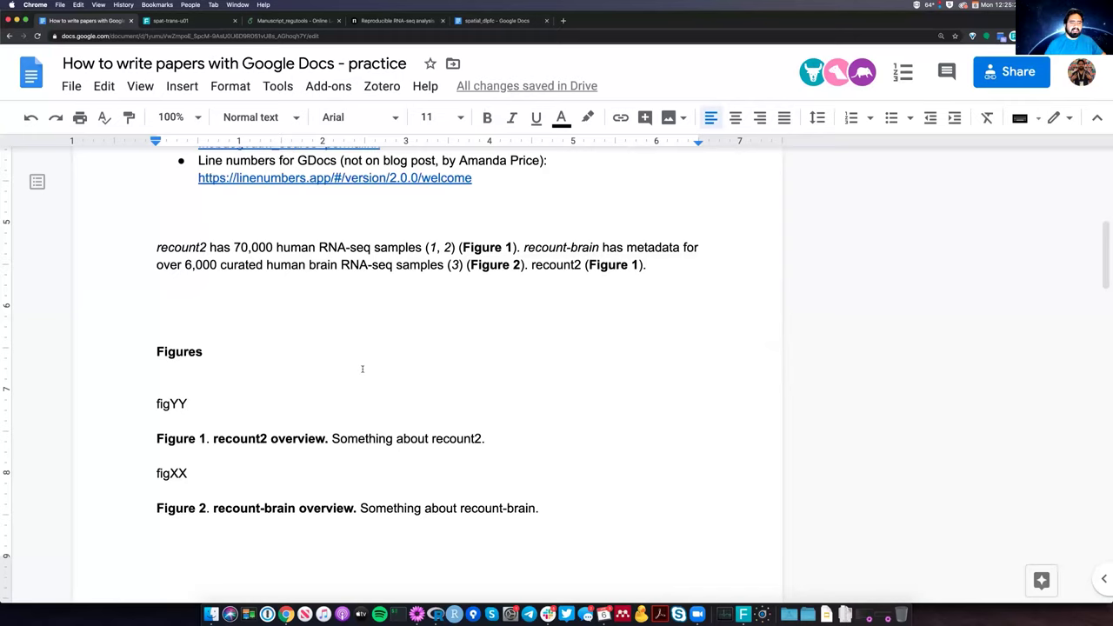
pyautogui.scroll(-2, 376, 360)
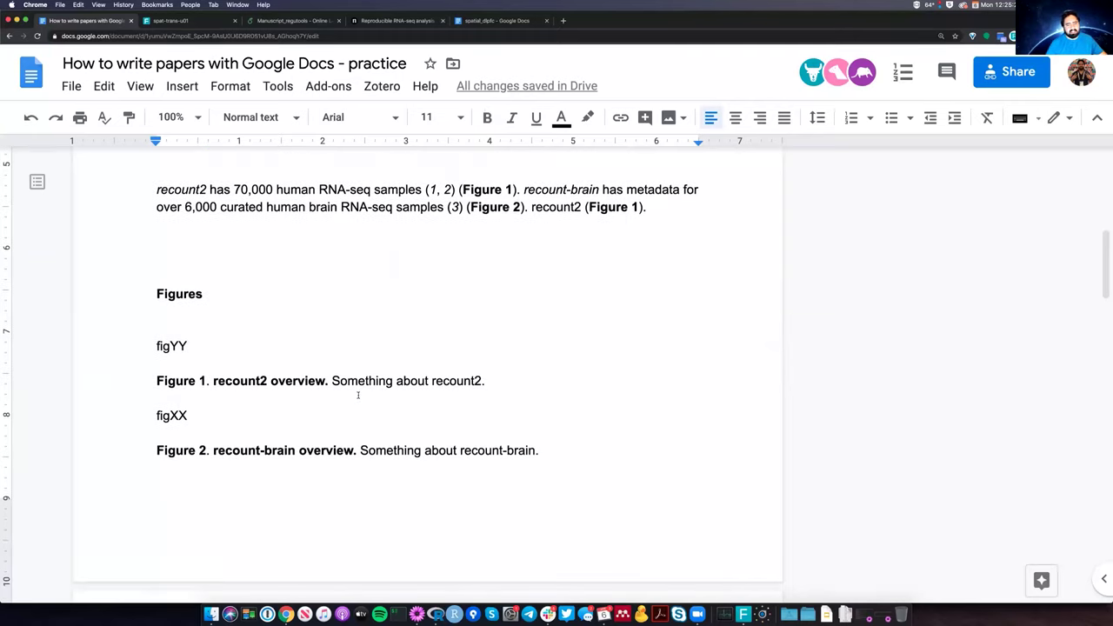
pyautogui.click(209, 579)
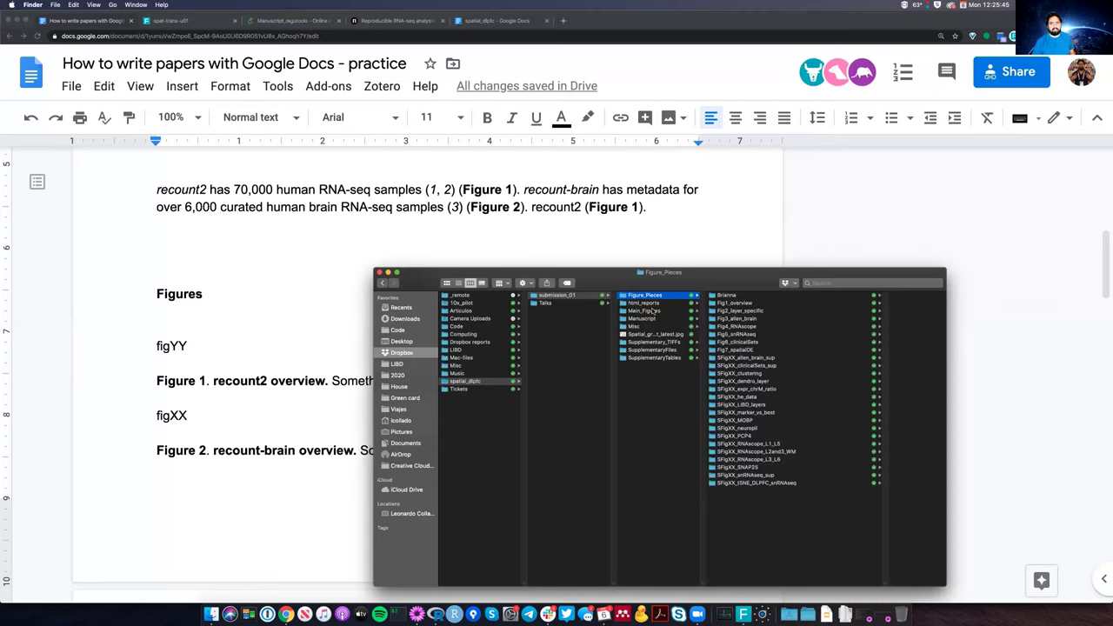
pyautogui.click(513, 190)
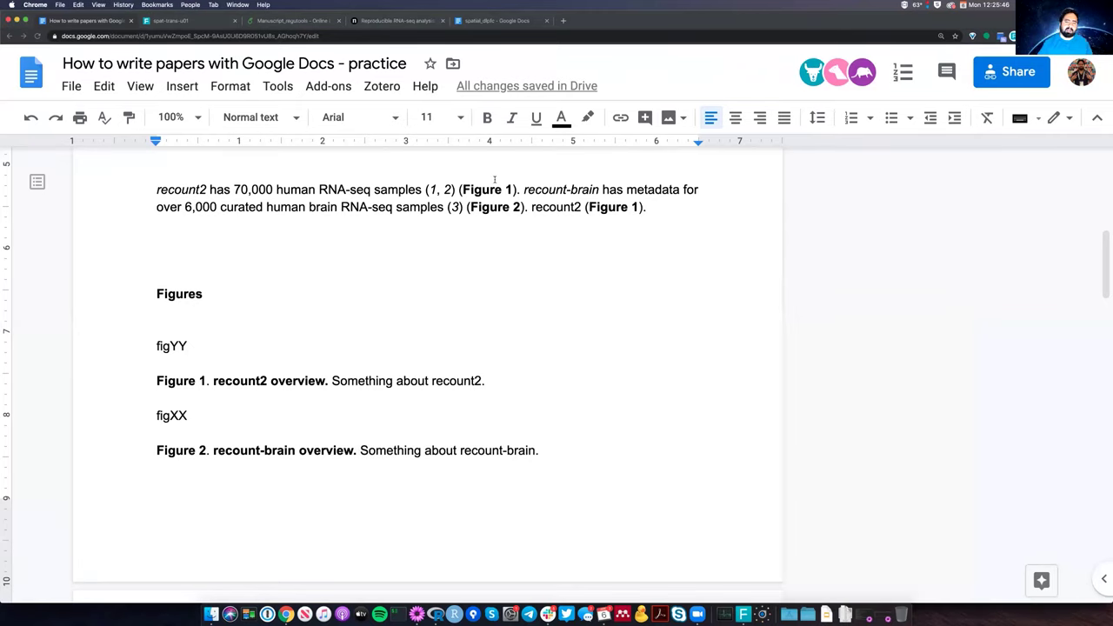
# Check the link target of the first recount2 figure reference and open the Cross Reference configuration for the Figure category.
pyautogui.click(485, 188)
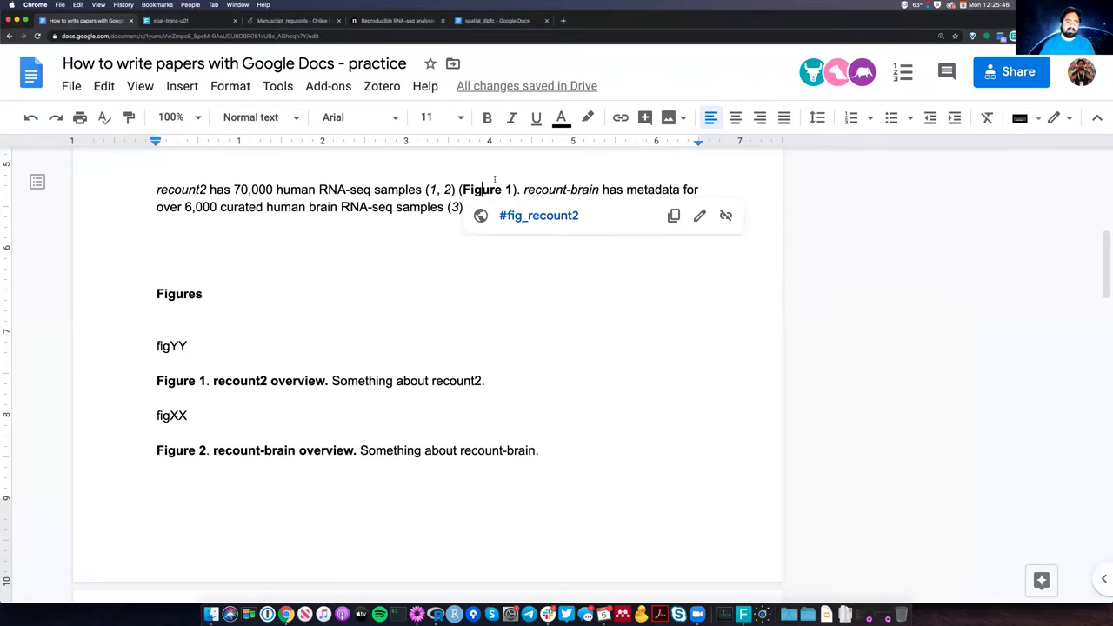
pyautogui.click(327, 86)
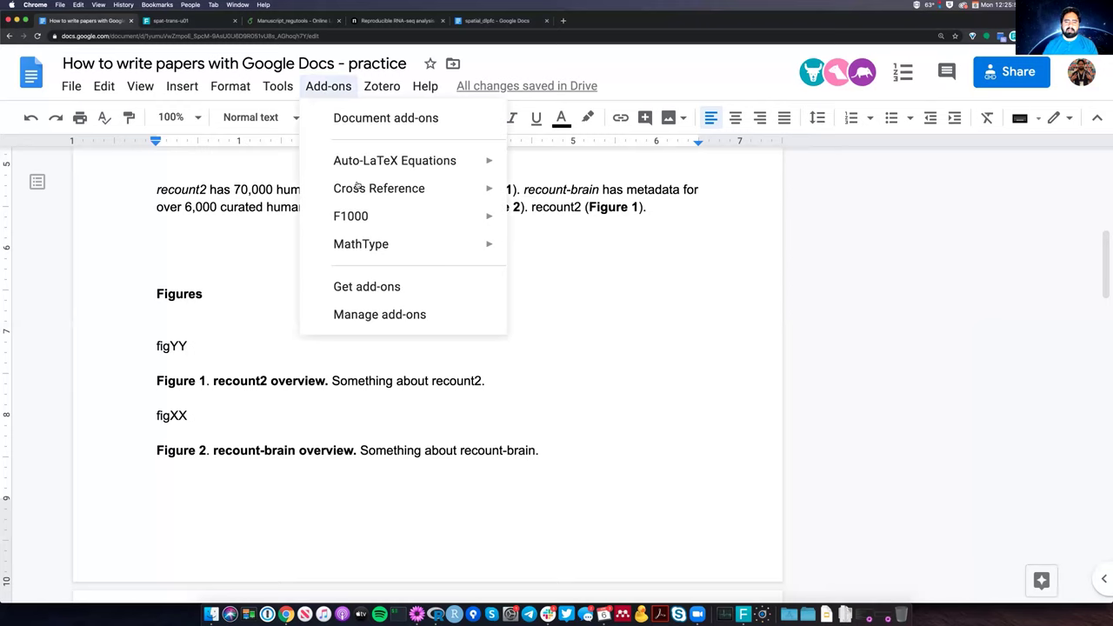
pyautogui.moveTo(356, 187)
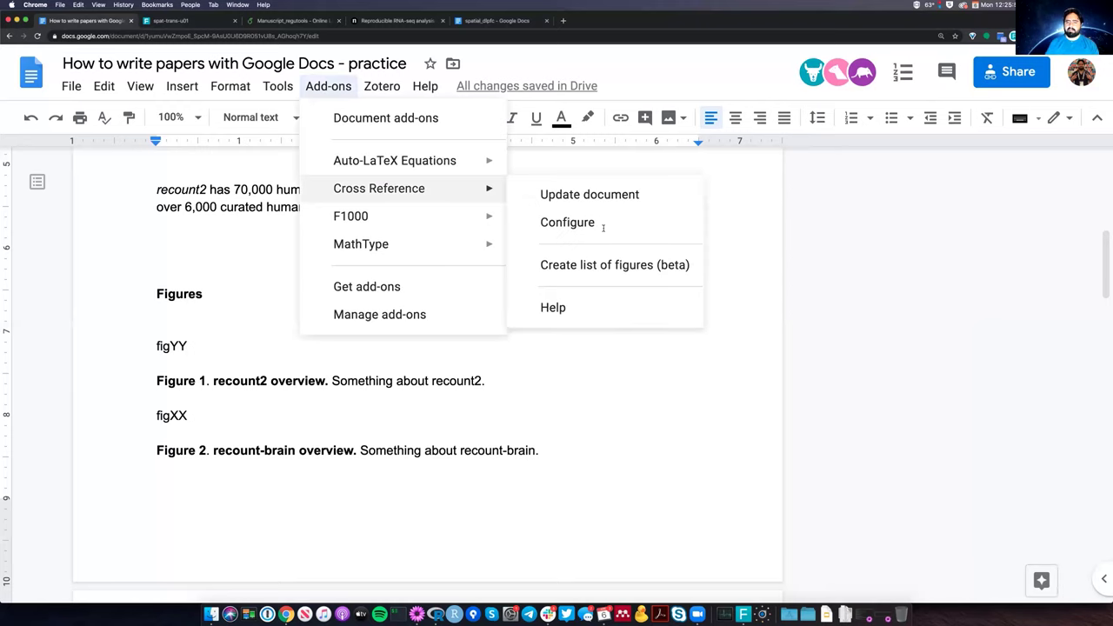
pyautogui.click(603, 228)
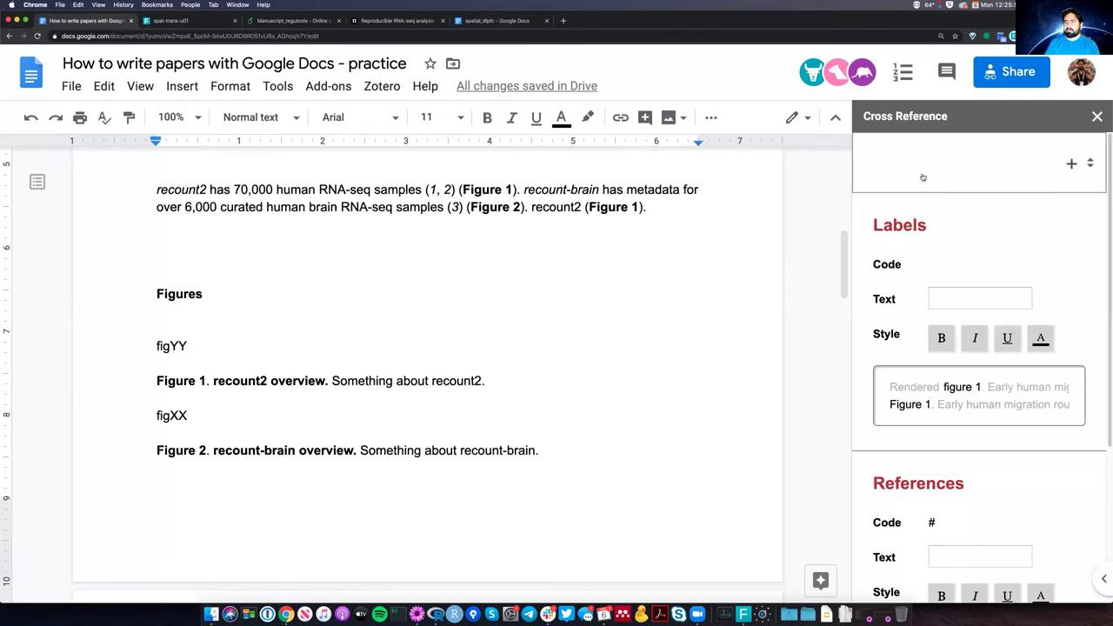
pyautogui.click(923, 173)
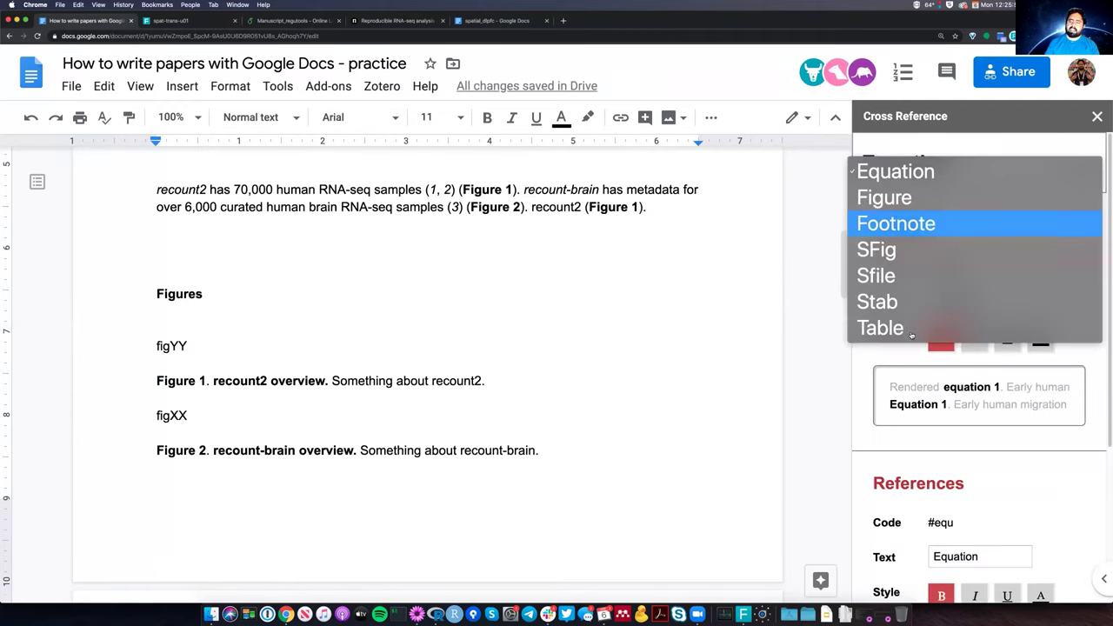
pyautogui.click(1070, 164)
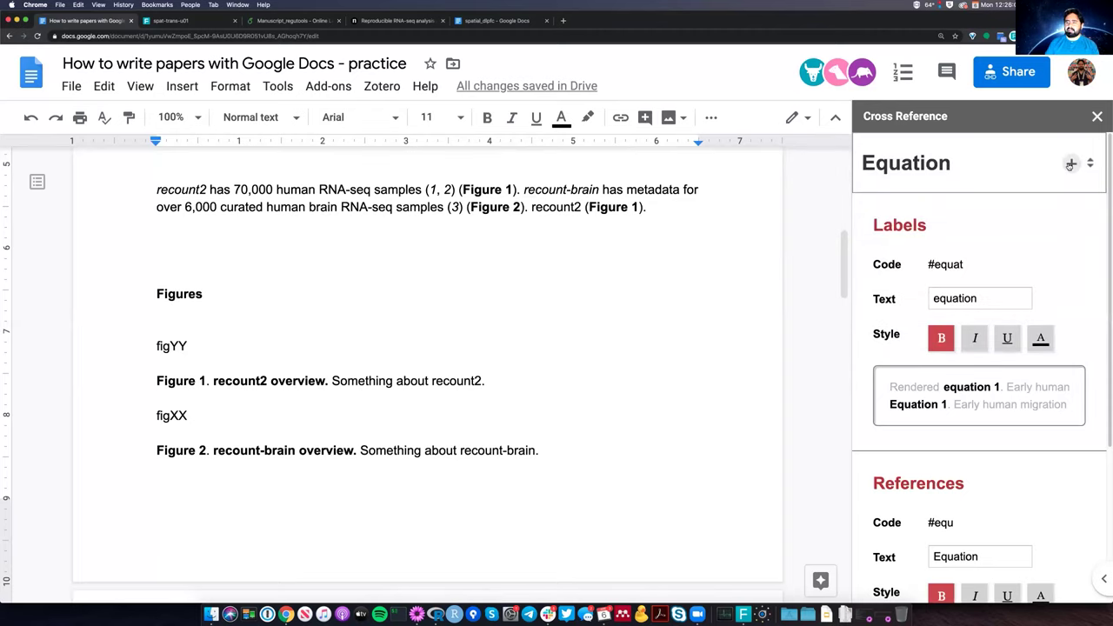
pyautogui.click(901, 178)
pyautogui.click(900, 198)
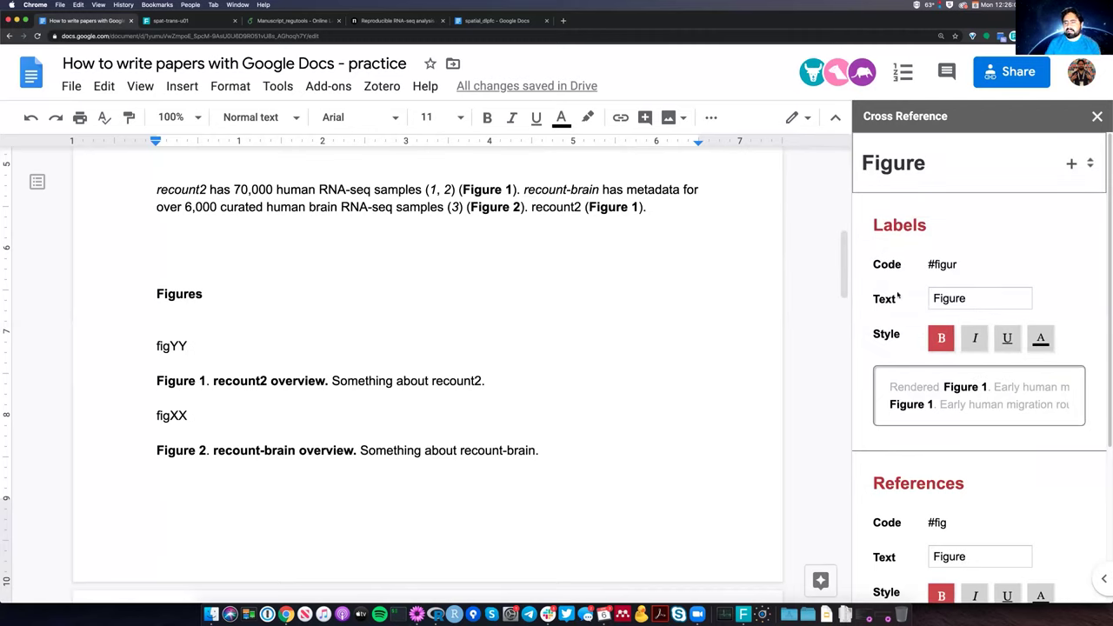
# Try Fig as the label text of the Figure category, and set the label text back to Figure without a trailing space.
pyautogui.click(898, 297)
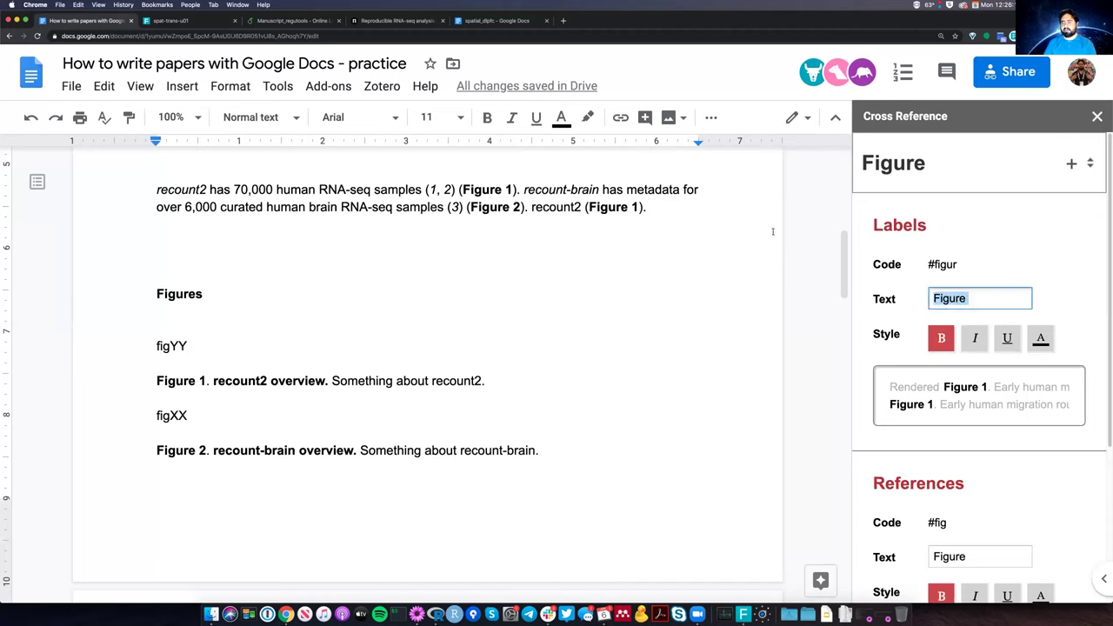
pyautogui.write('Fig')
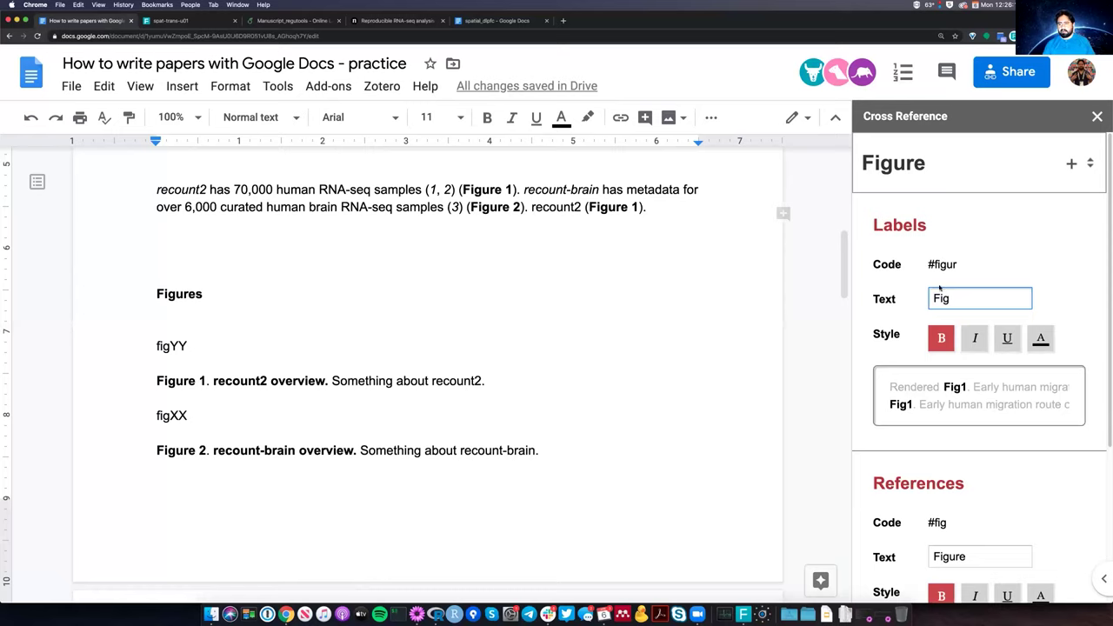
pyautogui.press('super+a')
pyautogui.write('Figure')
# Shorten the Figure category's reference text to Fig and save and apply the configuration to the document.
pyautogui.click(948, 556)
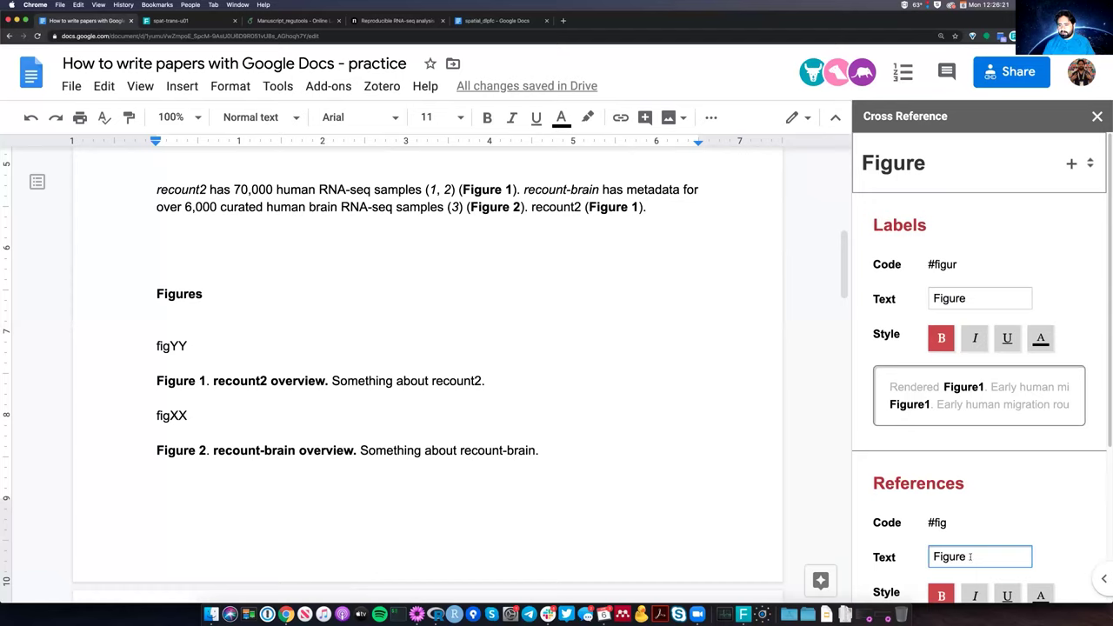
pyautogui.moveTo(971, 556); pyautogui.dragTo(948, 556)
pyautogui.press('BackSpace')
pyautogui.scroll(-3, 923, 539)
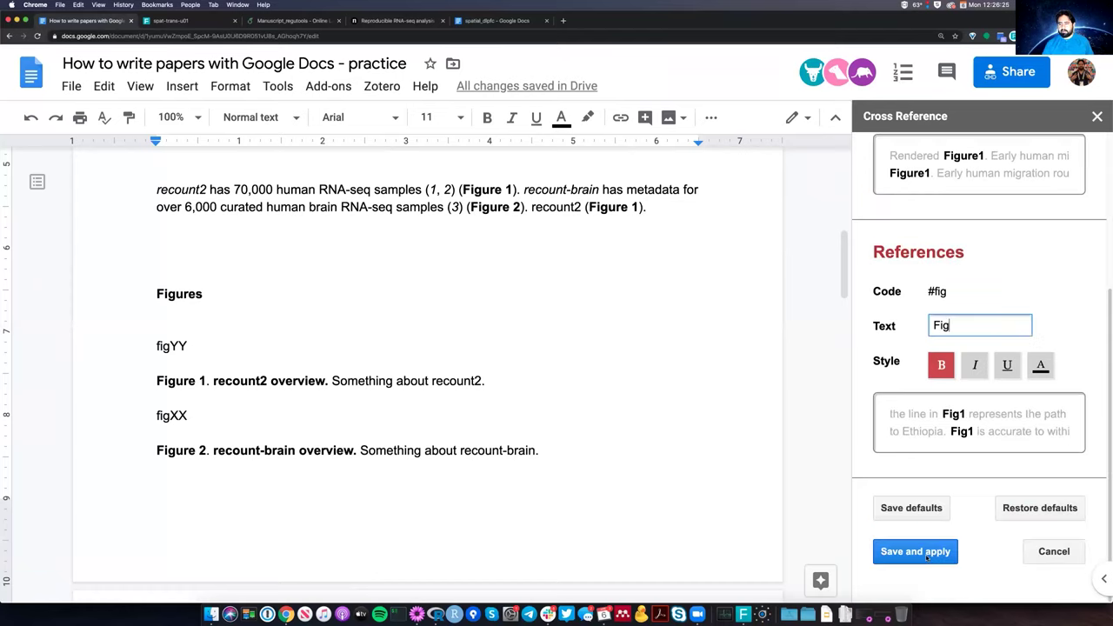
pyautogui.click(711, 423)
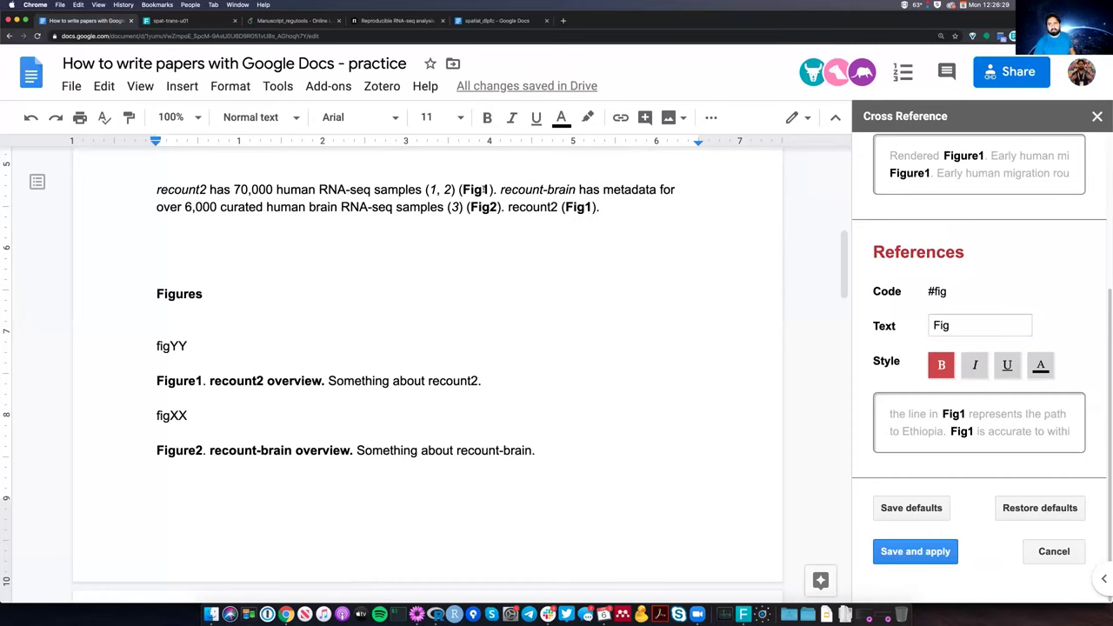
# Add a trailing space to the Fig reference text, make the reference style italic, and apply the configuration to the document.
pyautogui.scroll(1, 1008, 283)
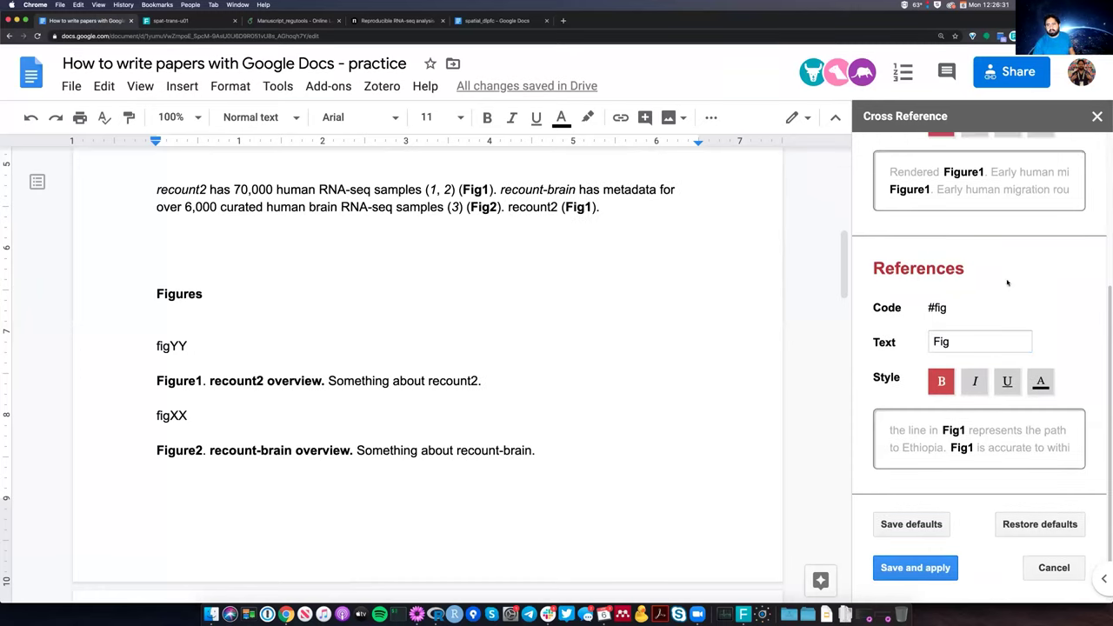
pyautogui.scroll(3, 961, 468)
pyautogui.click(980, 459)
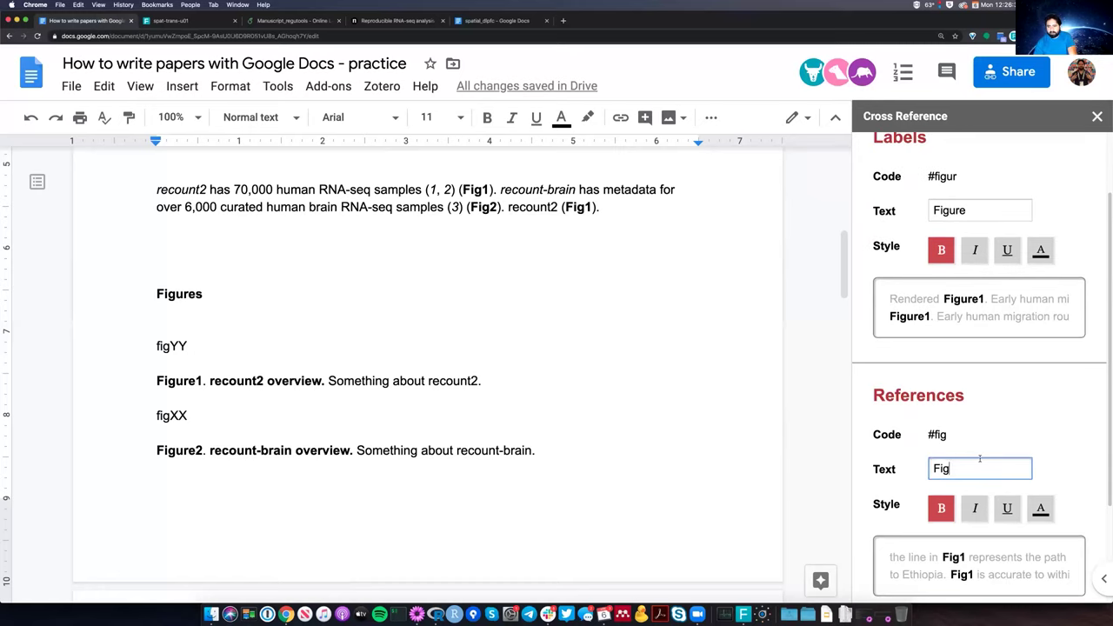
pyautogui.scroll(-3, 979, 459)
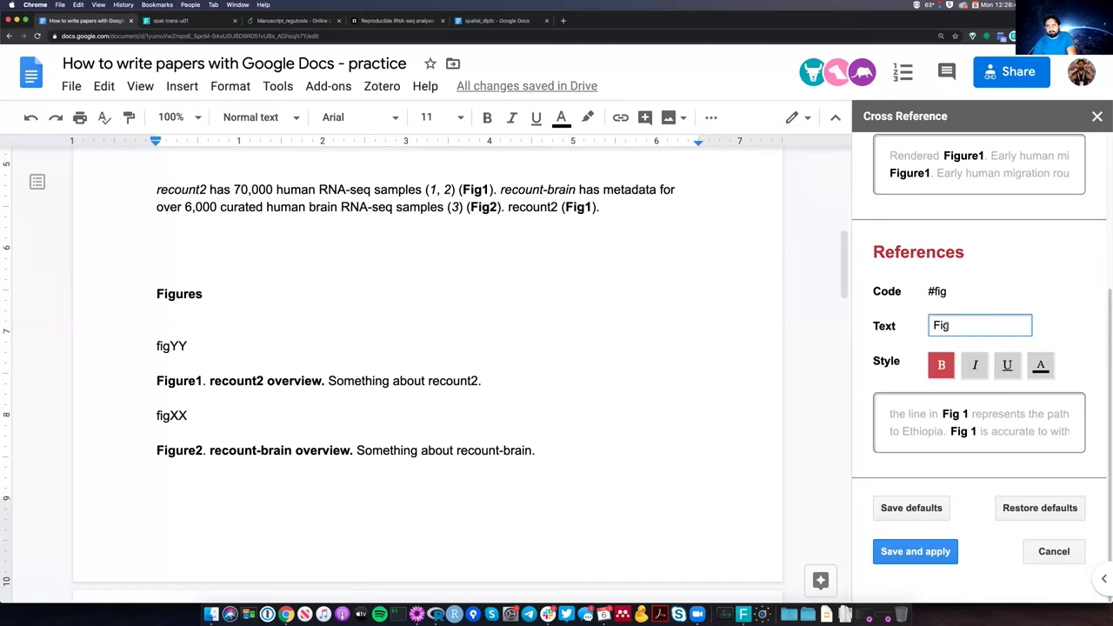
pyautogui.click(975, 366)
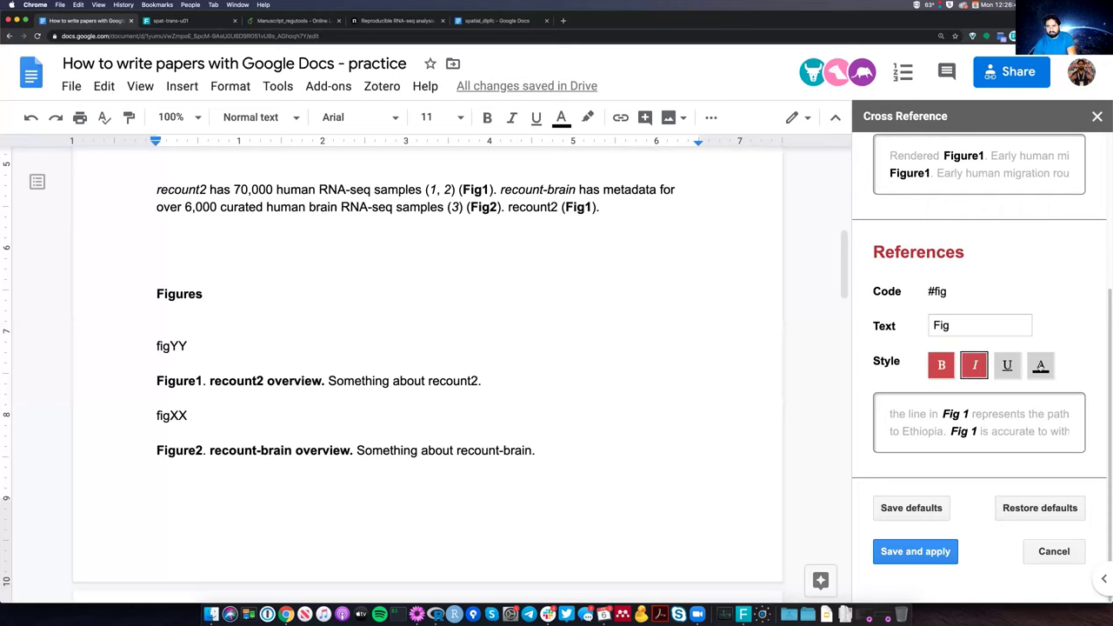
pyautogui.click(1046, 366)
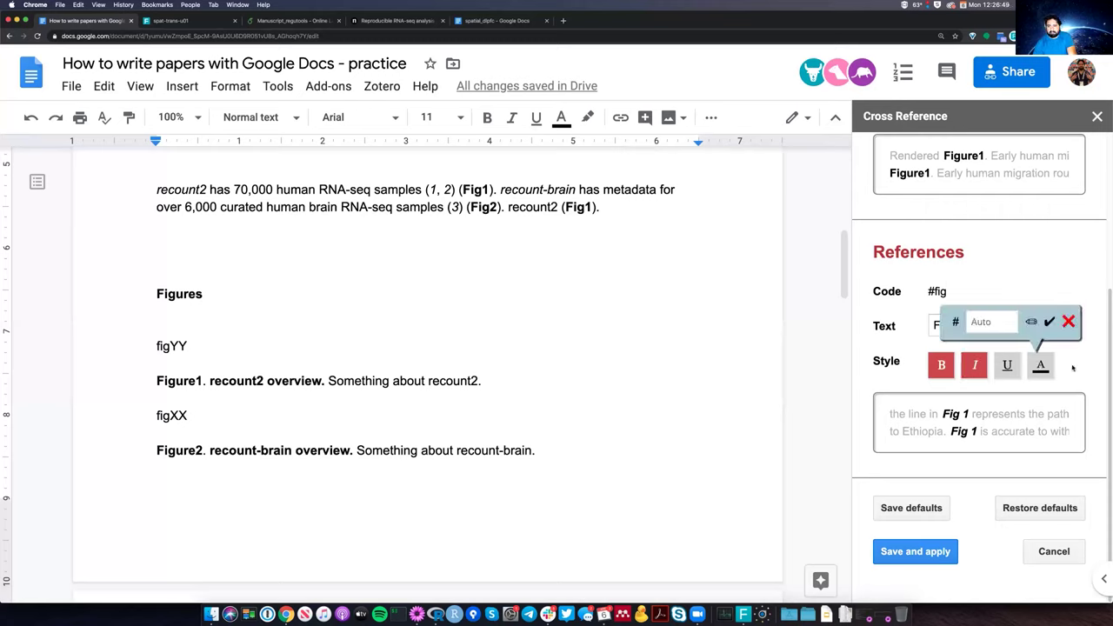
pyautogui.click(912, 561)
pyautogui.click(910, 557)
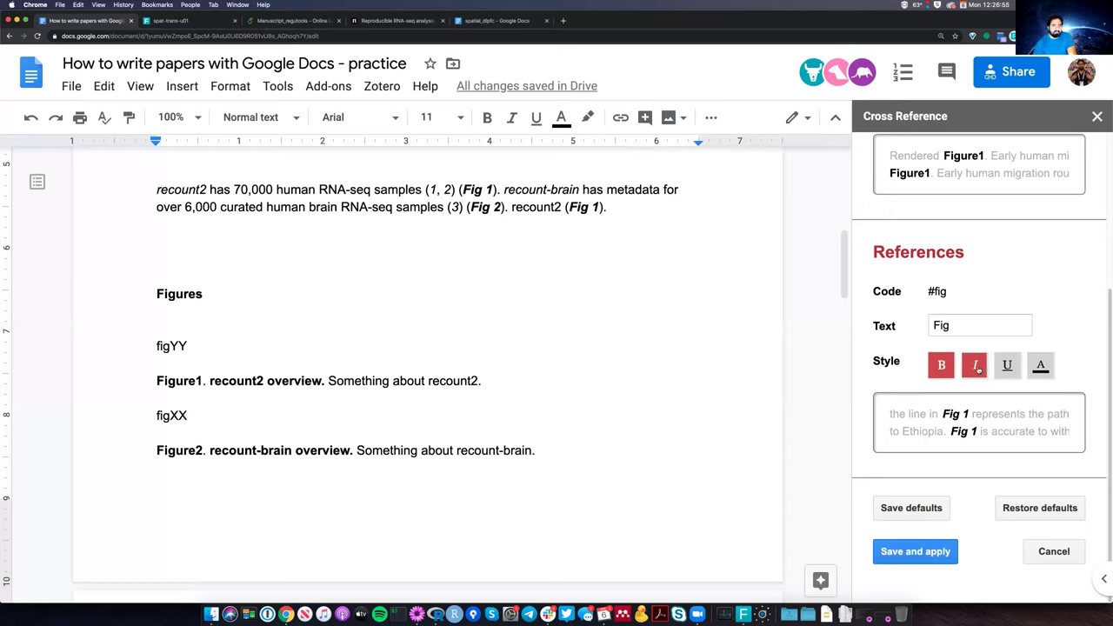
# Turn off italics for figure references, set the reference text to Figure with a trailing space, and apply the configuration.
pyautogui.click(978, 369)
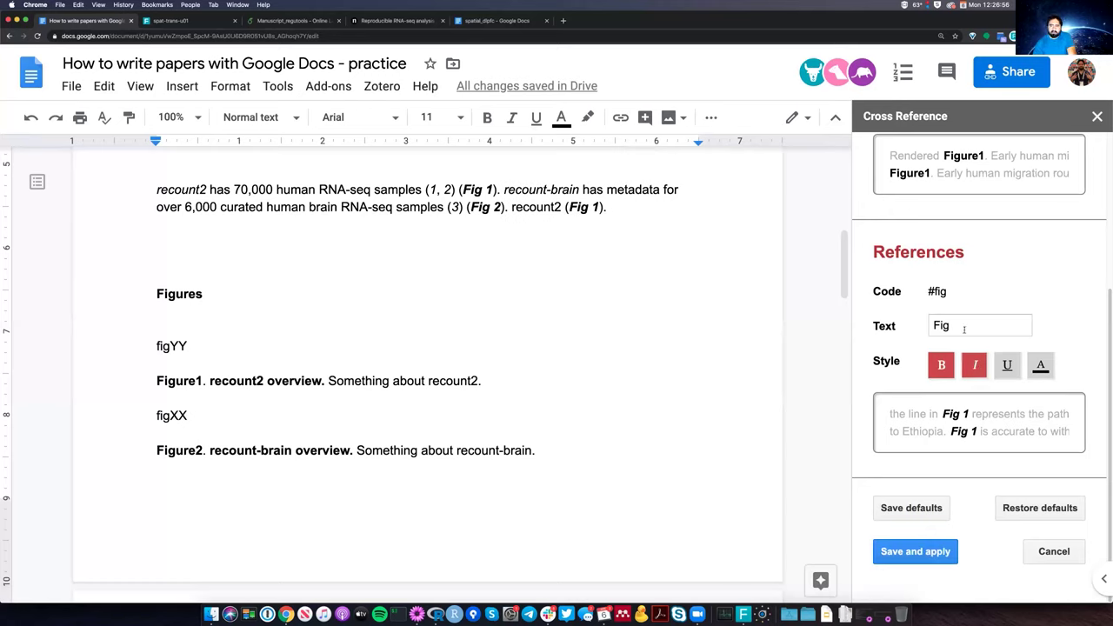
pyautogui.click(951, 327)
pyautogui.press('BackSpace')
pyautogui.write('ru')
pyautogui.press('BackSpace')
pyautogui.press('BackSpace')
pyautogui.write('ure')
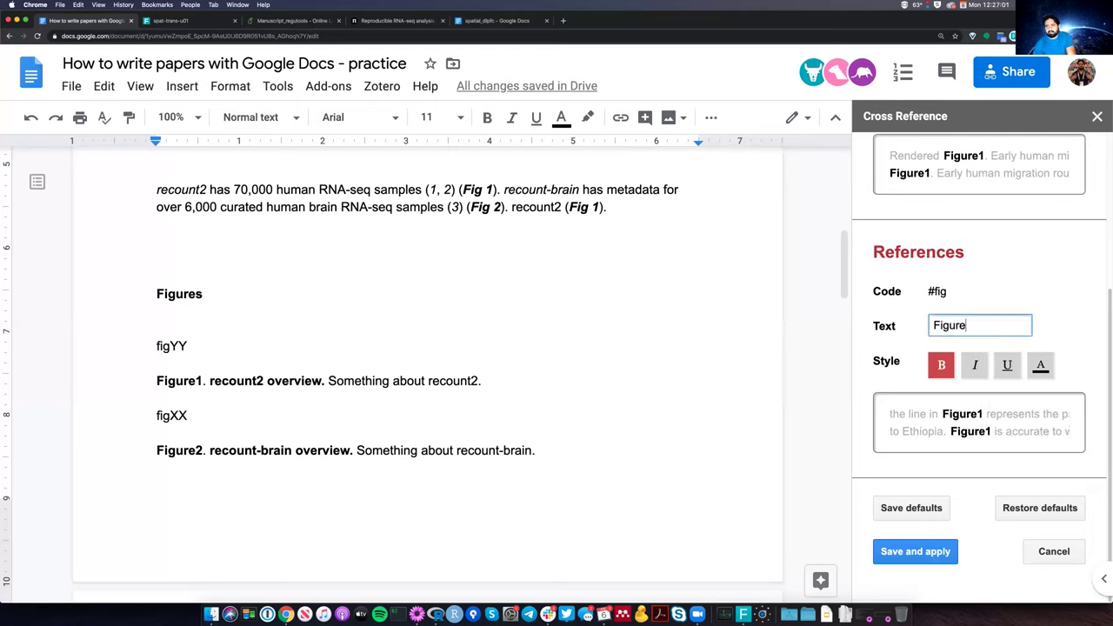
pyautogui.click(922, 552)
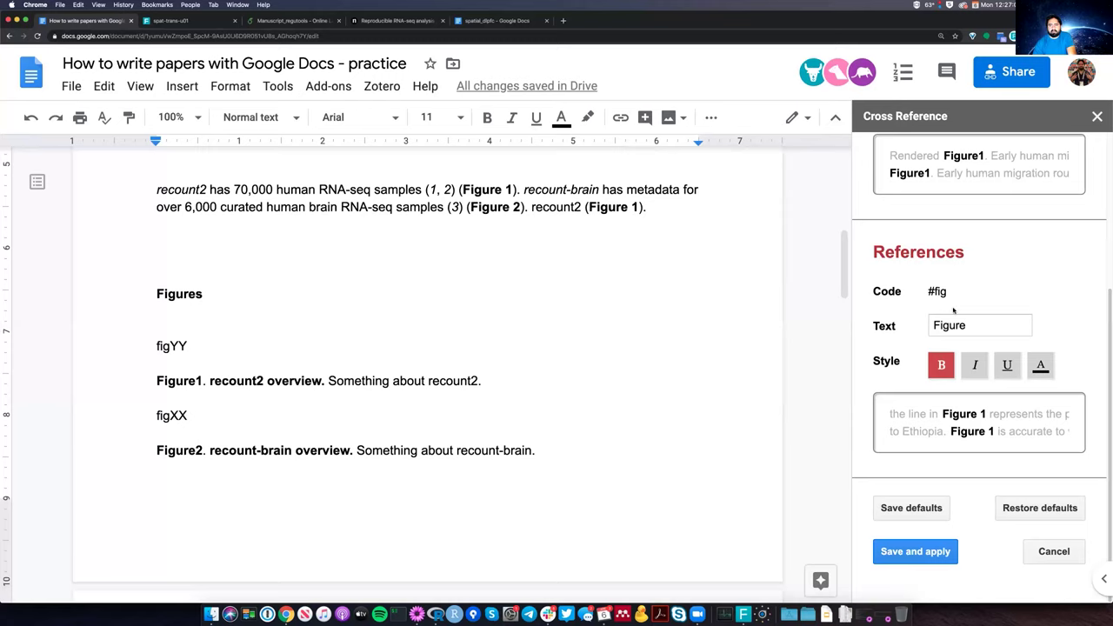
# Add the plain text "Figure 2" at the end of the recount2 paragraph and make it bold.
pyautogui.scroll(3, 954, 309)
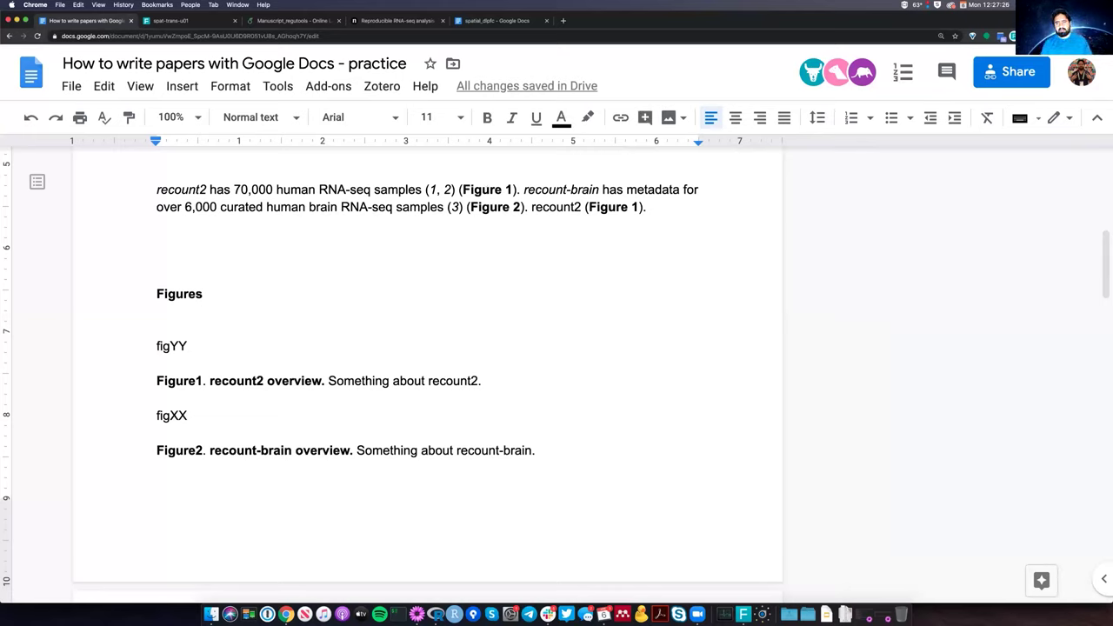
pyautogui.write('Figur')
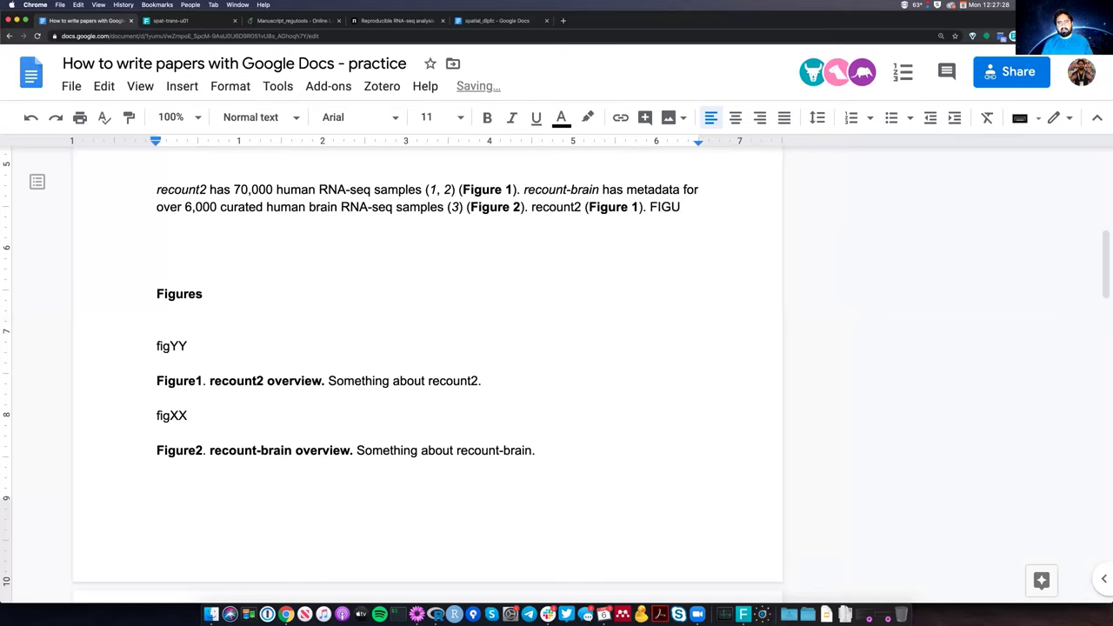
pyautogui.write('e 2')
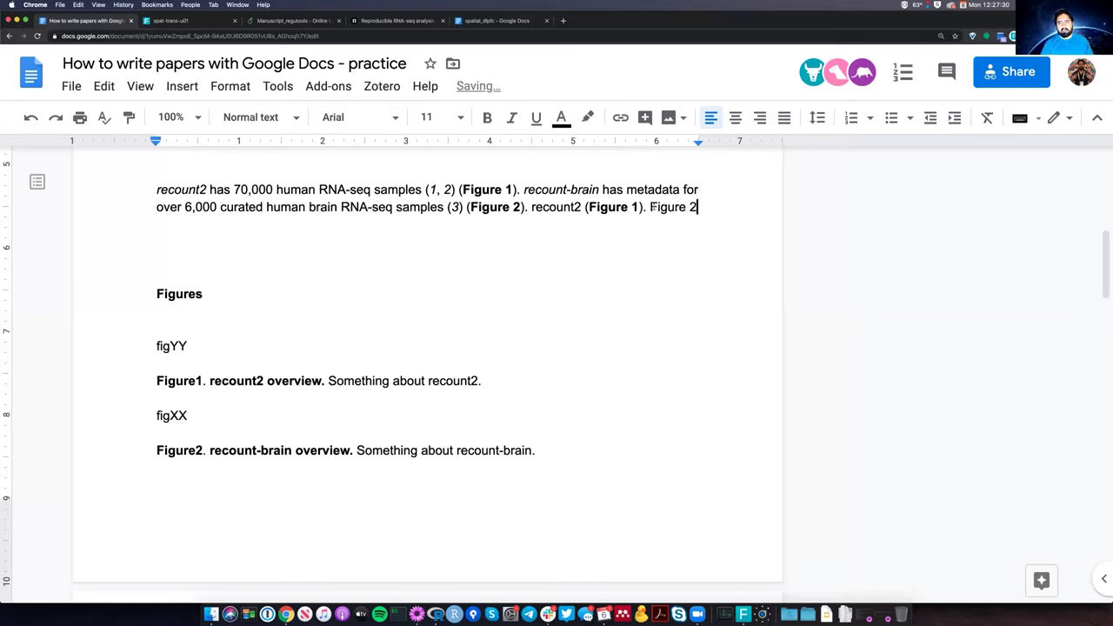
pyautogui.moveTo(654, 207); pyautogui.dragTo(697, 207)
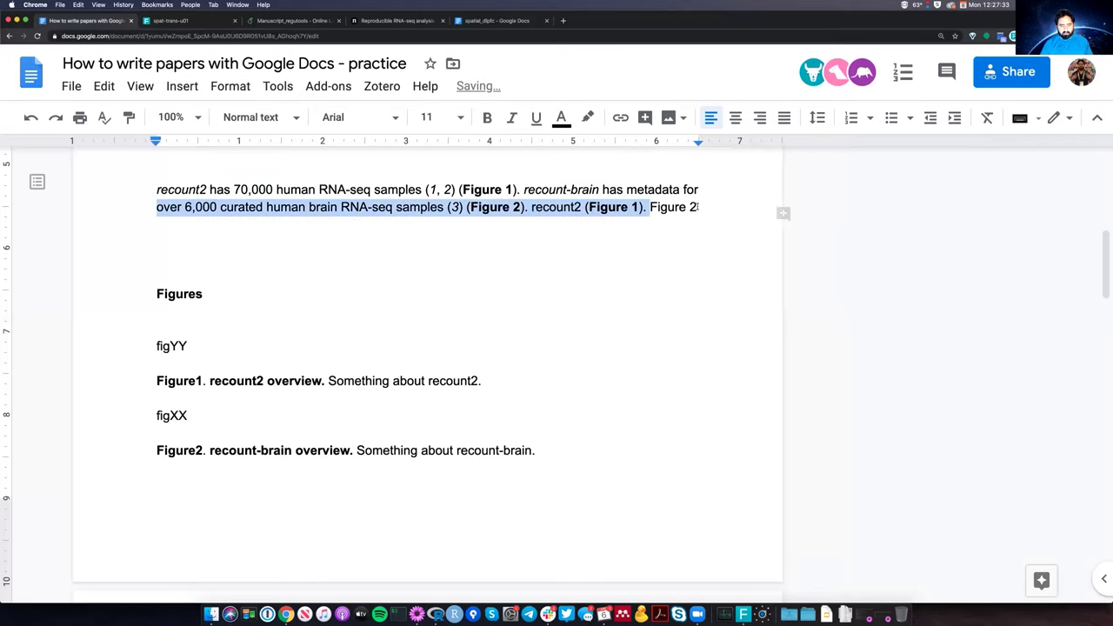
pyautogui.keyDown('shift'); pyautogui.click(698, 207); pyautogui.keyUp('shift')
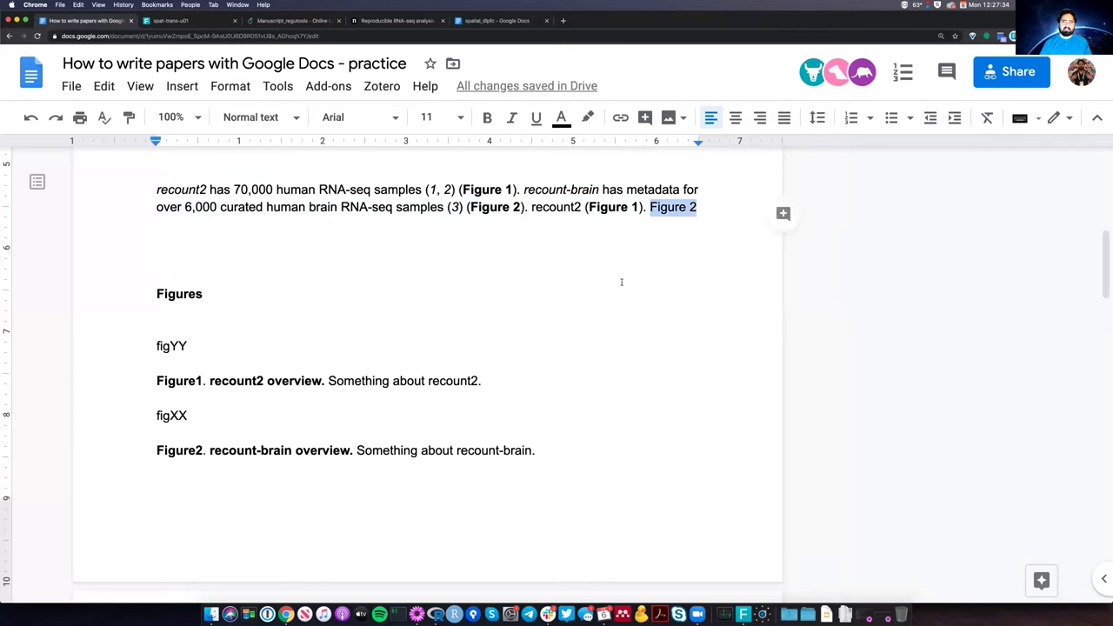
pyautogui.press('super+b')
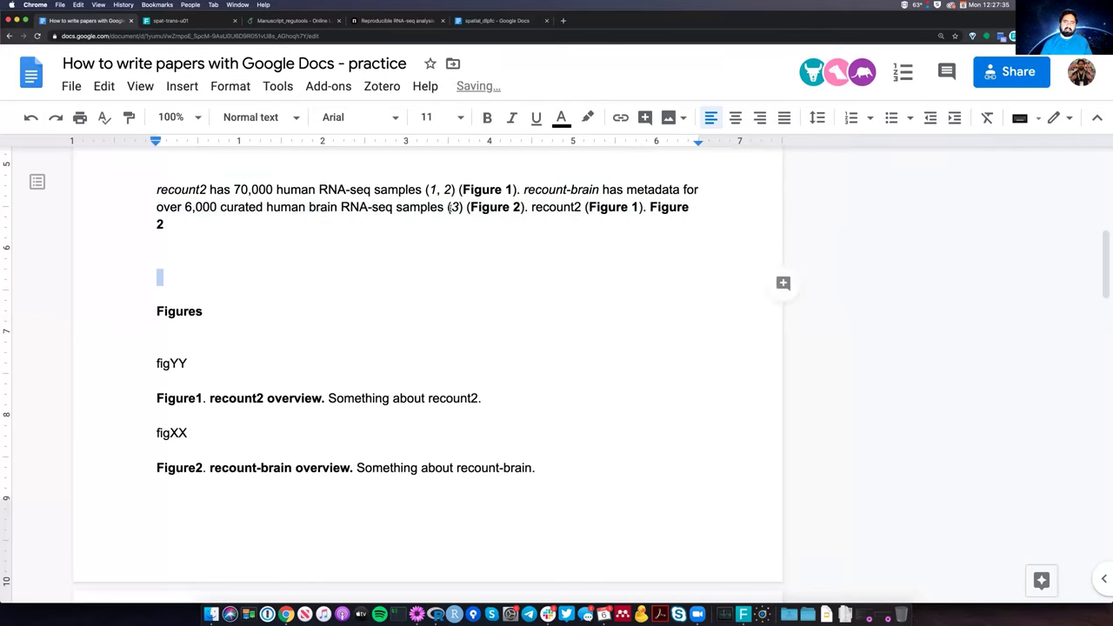
# Check the links of the third citation and the last recount2 figure reference, and delete the manually written bold "Figure 2".
pyautogui.hotkey('shift', 'Up')
pyautogui.hotkey('shift', 'Up')
pyautogui.click(450, 207)
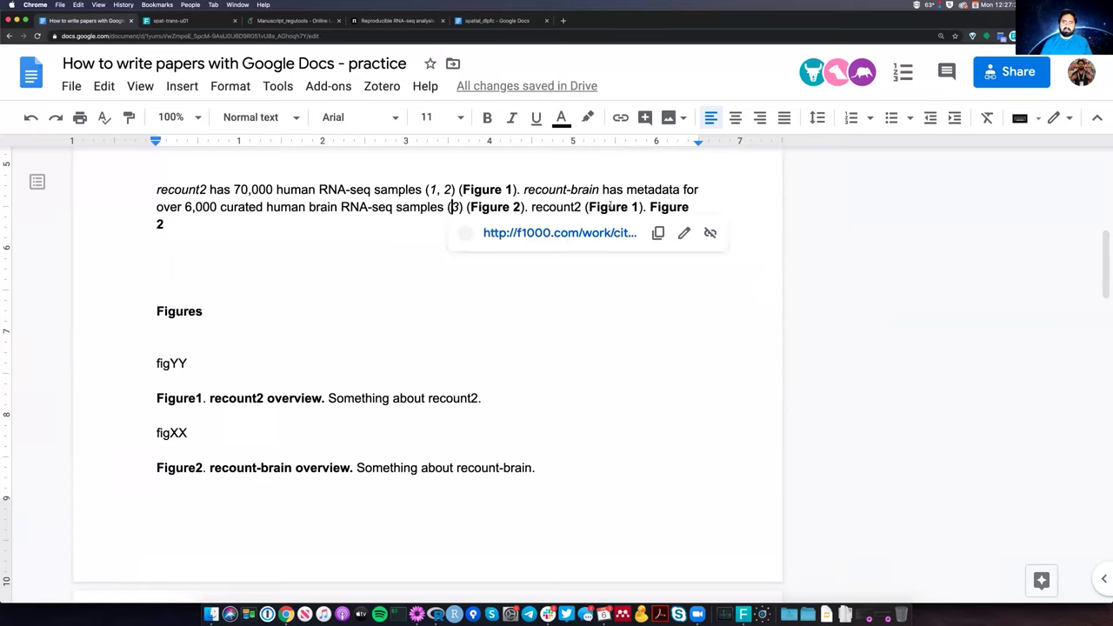
pyautogui.click(609, 207)
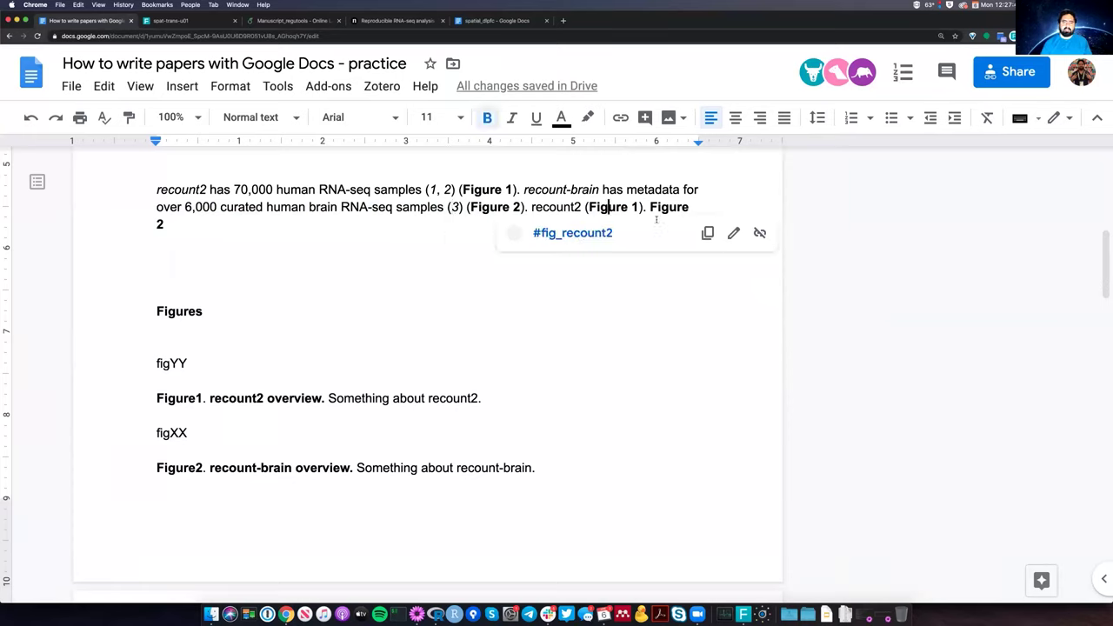
pyautogui.moveTo(650, 207); pyautogui.dragTo(656, 225)
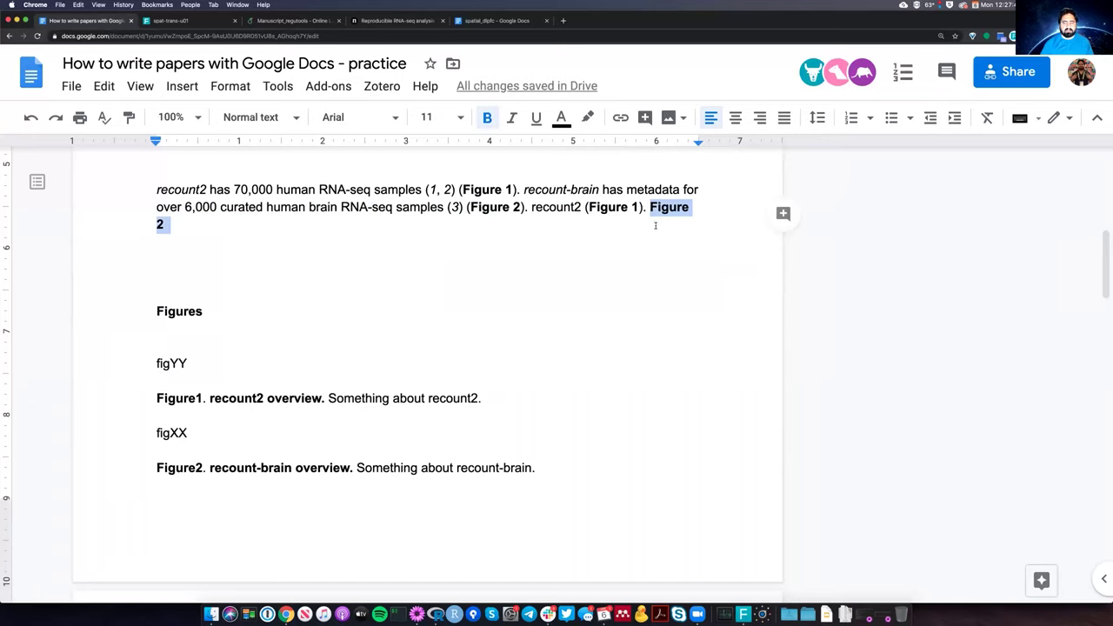
pyautogui.press('BackSpace')
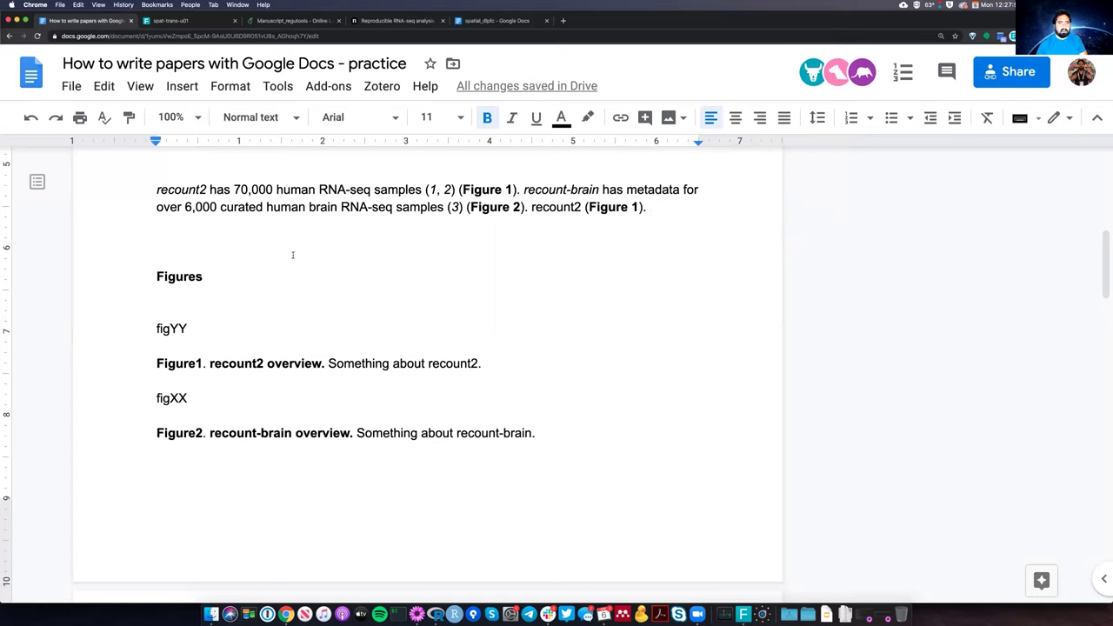
# Add a trailing space to the Figure label text in the Cross Reference configuration and apply it to the document.
pyautogui.click(327, 86)
pyautogui.moveTo(406, 190)
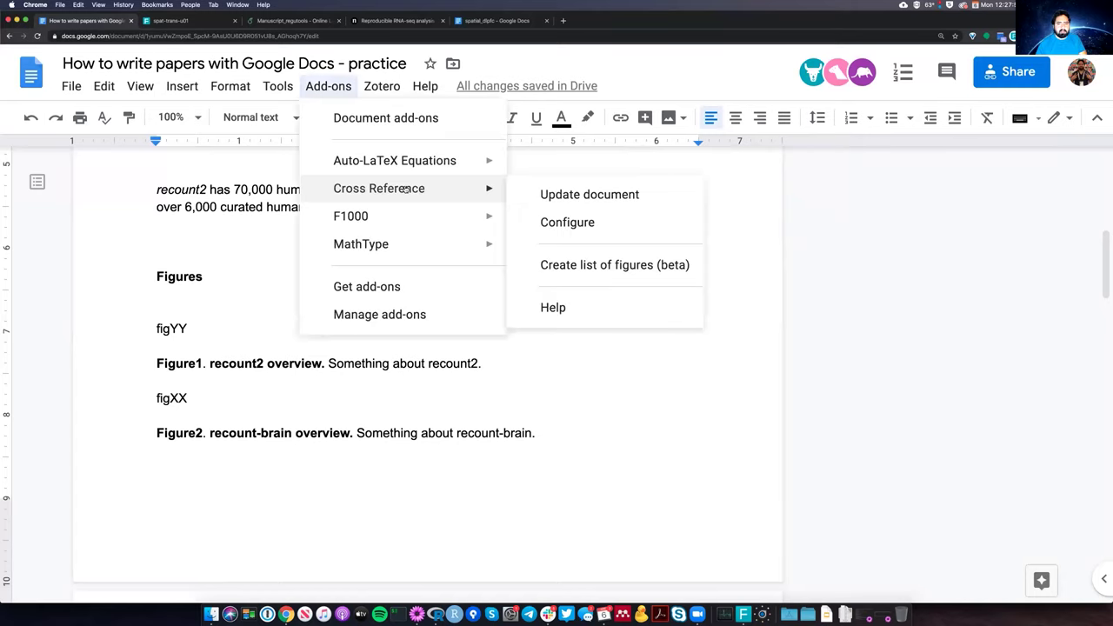
pyautogui.click(566, 223)
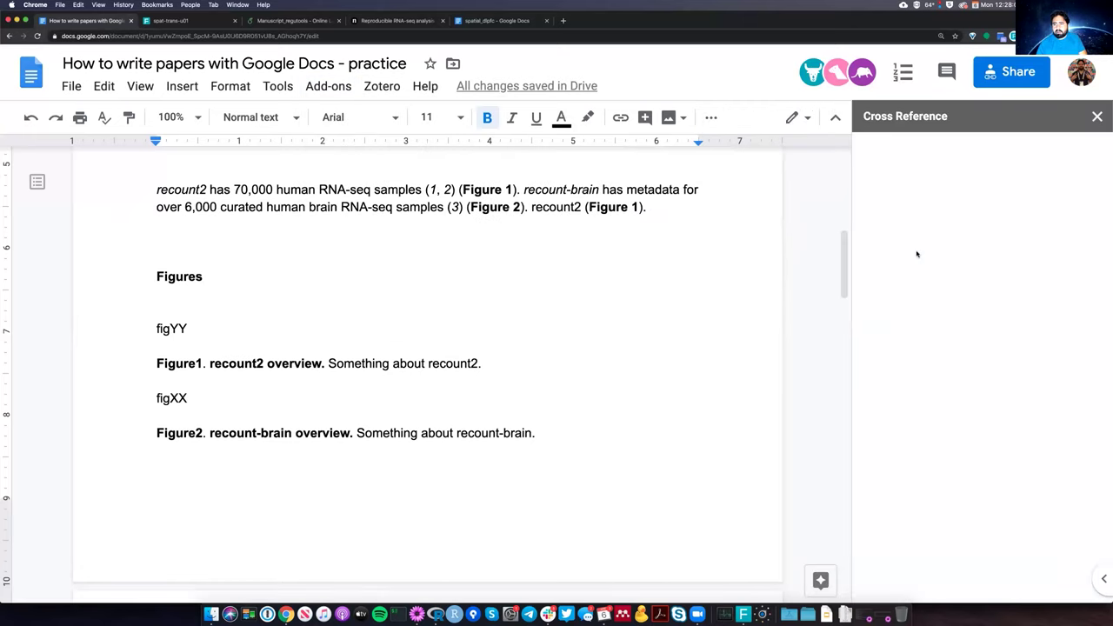
pyautogui.click(939, 166)
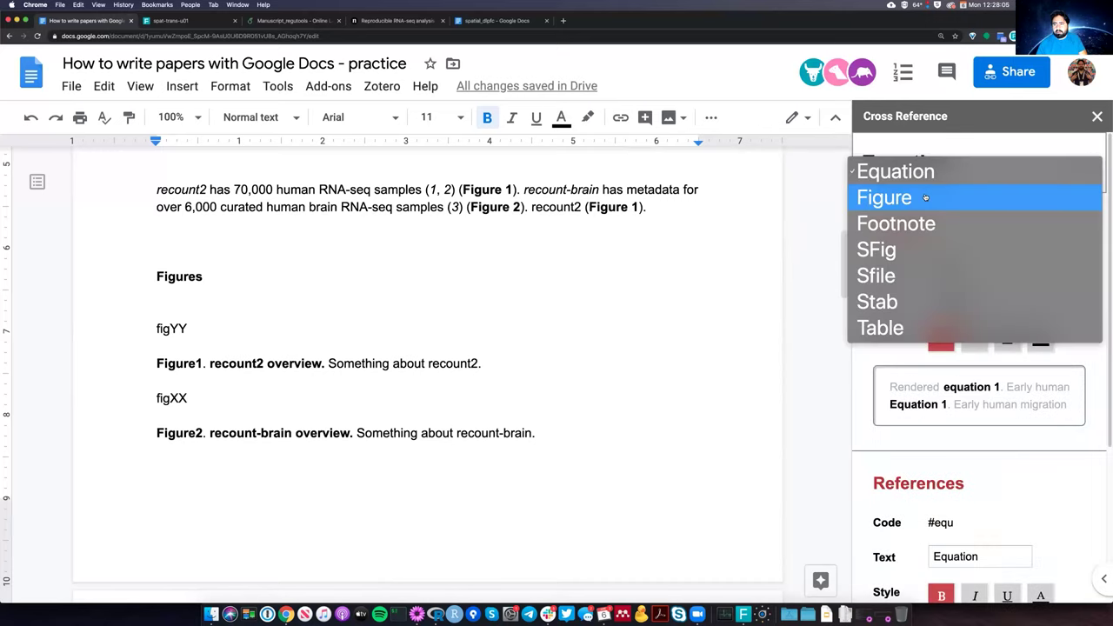
pyautogui.press('Return')
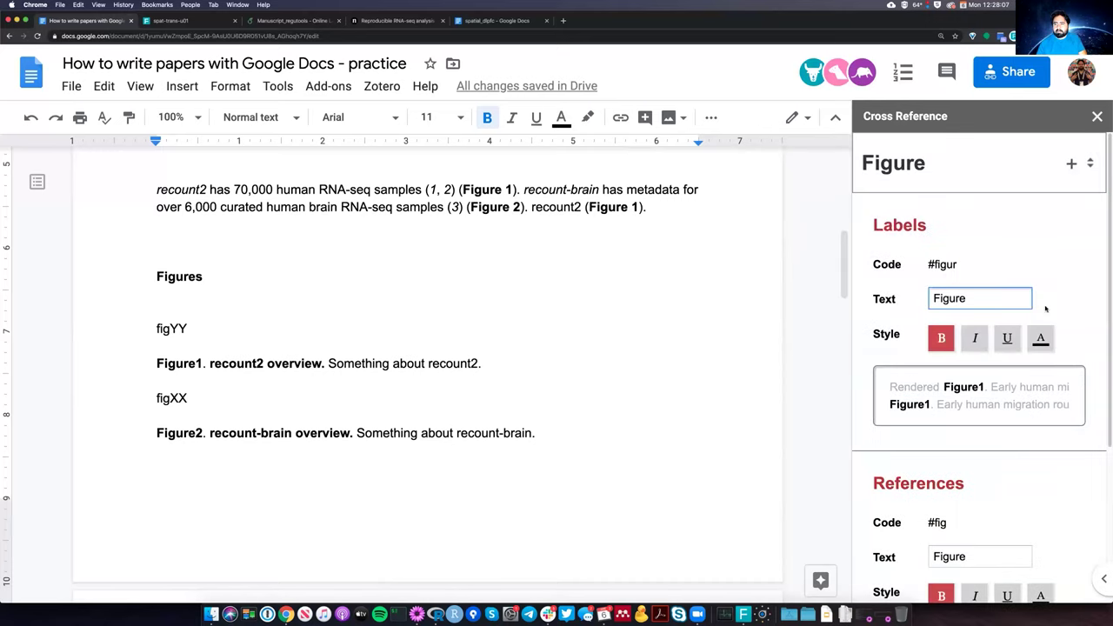
pyautogui.scroll(-5, 981, 534)
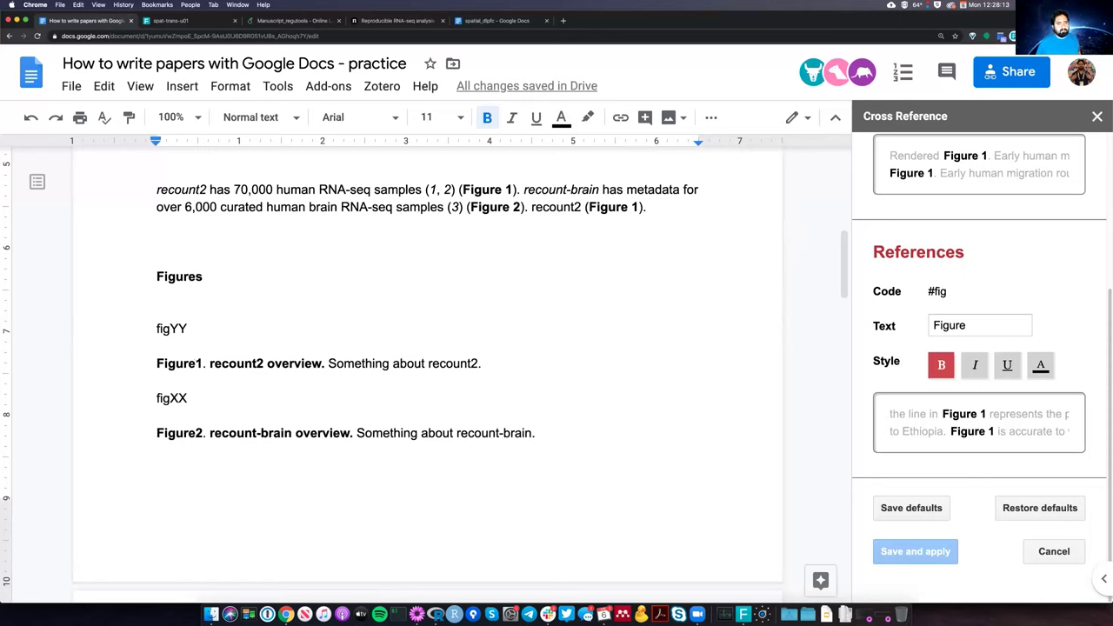
pyautogui.doubleClick(513, 268)
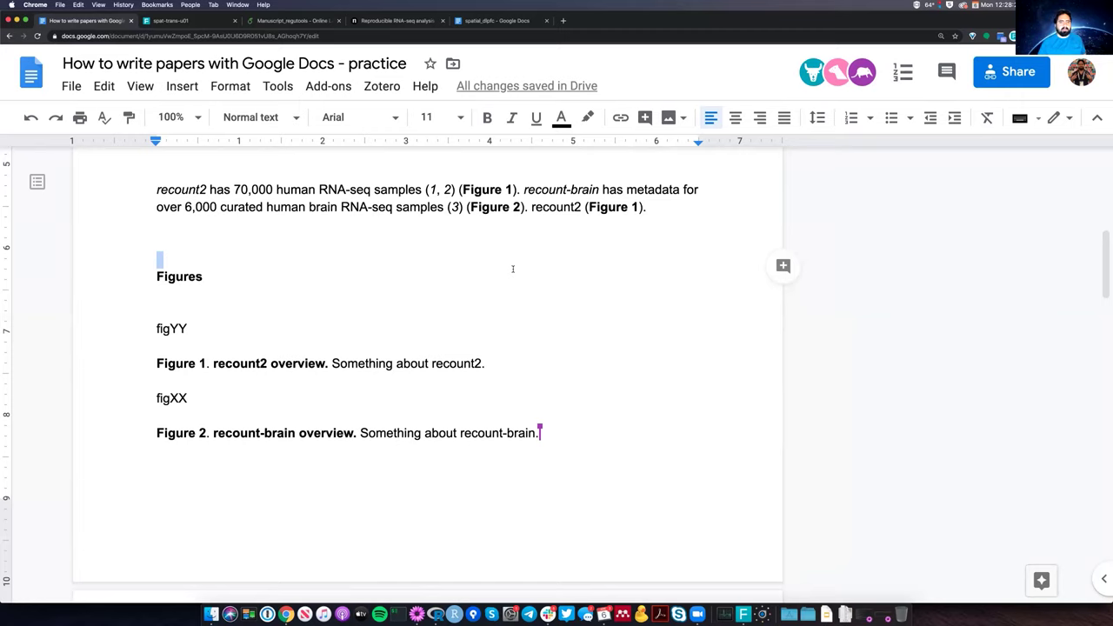
# Review the figure references and captions and the install list's Cross Reference, Auto-Latex equations and line numbers entries.
pyautogui.scroll(2, 489, 398)
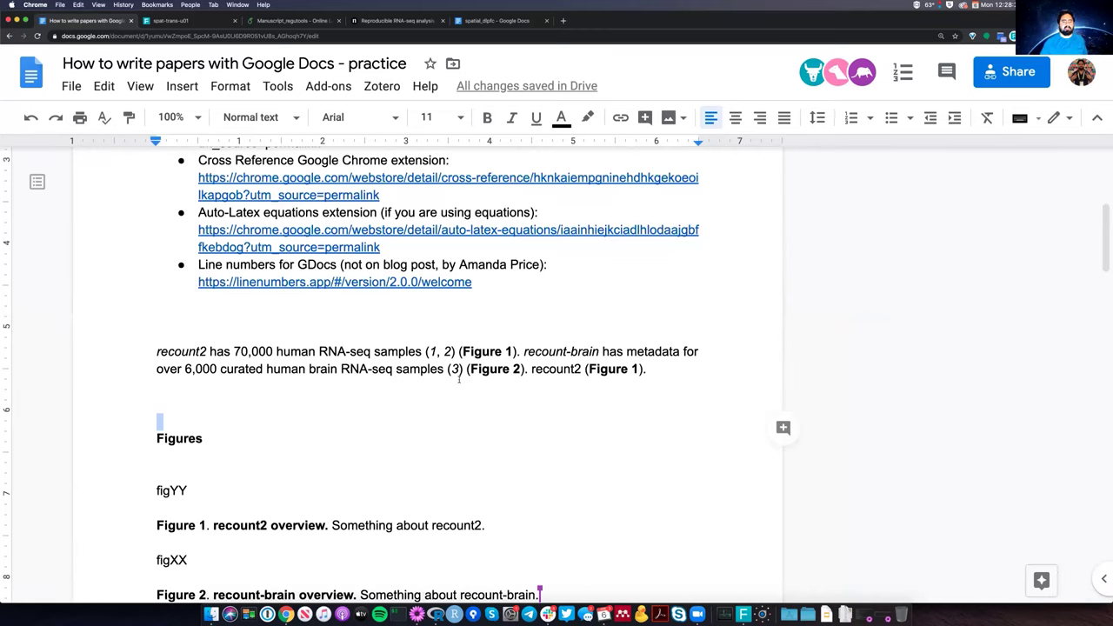
pyautogui.scroll(-5, 455, 380)
pyautogui.press('super+Up')
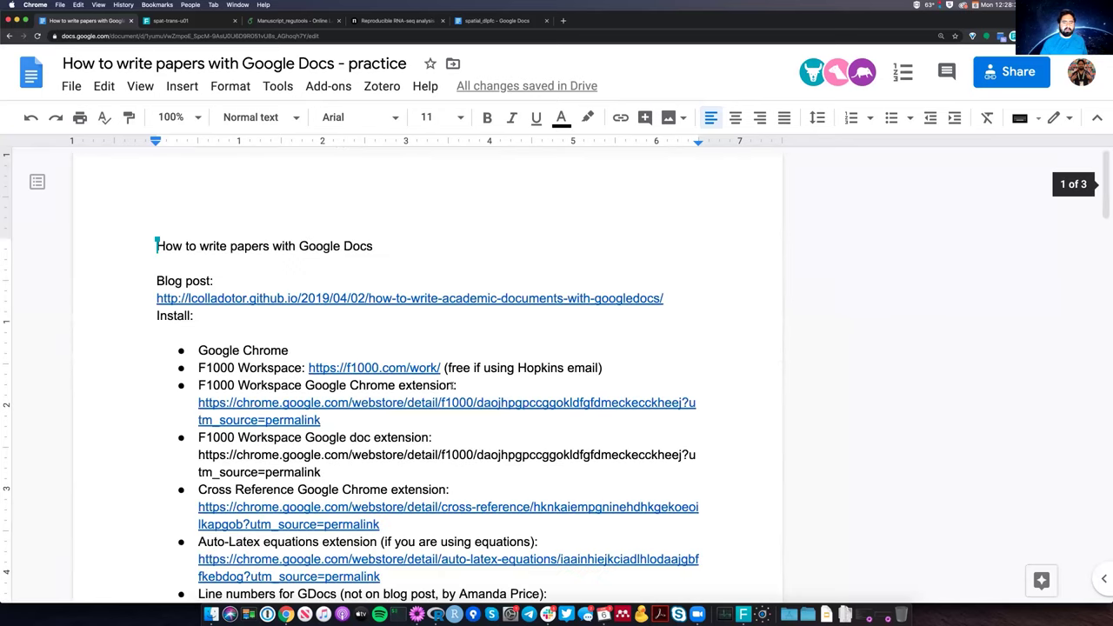
pyautogui.press('super+Down')
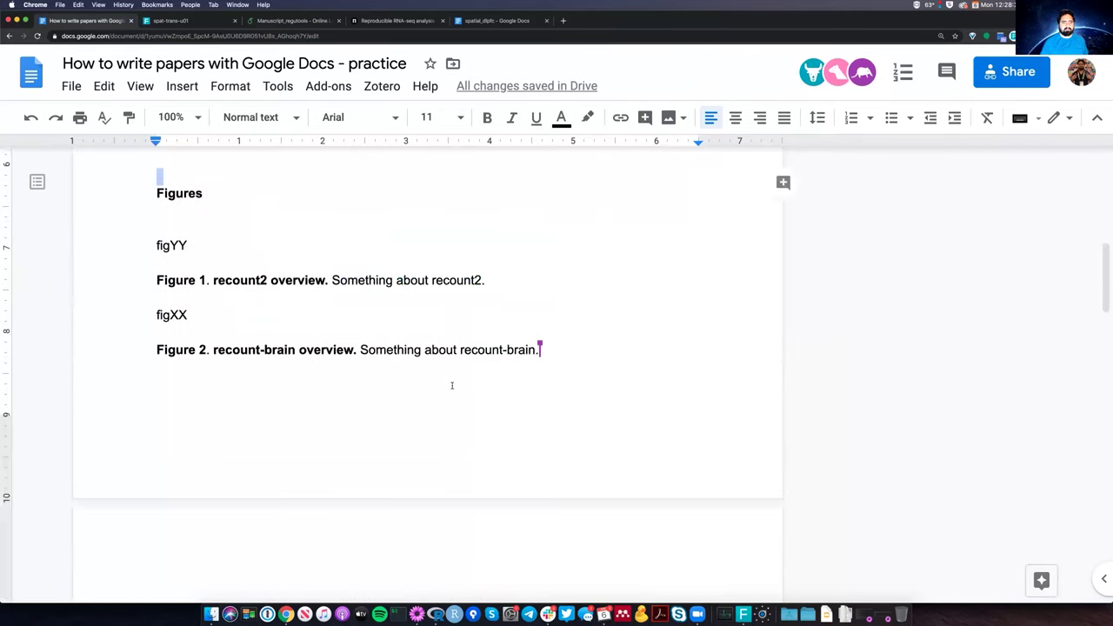
pyautogui.scroll(2, 449, 349)
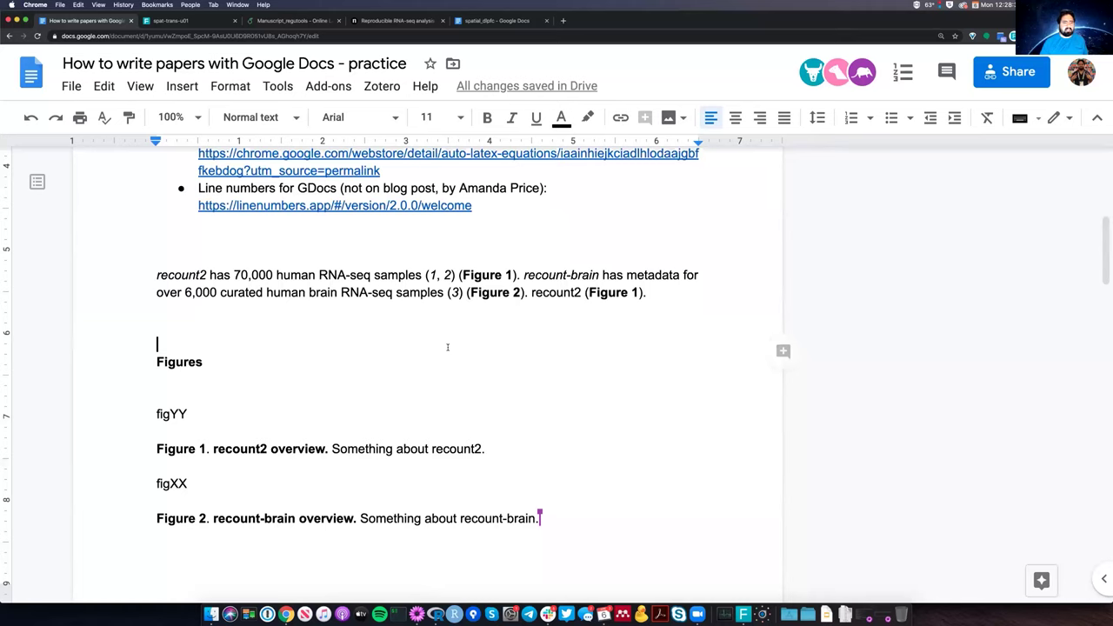
pyautogui.scroll(3, 243, 355)
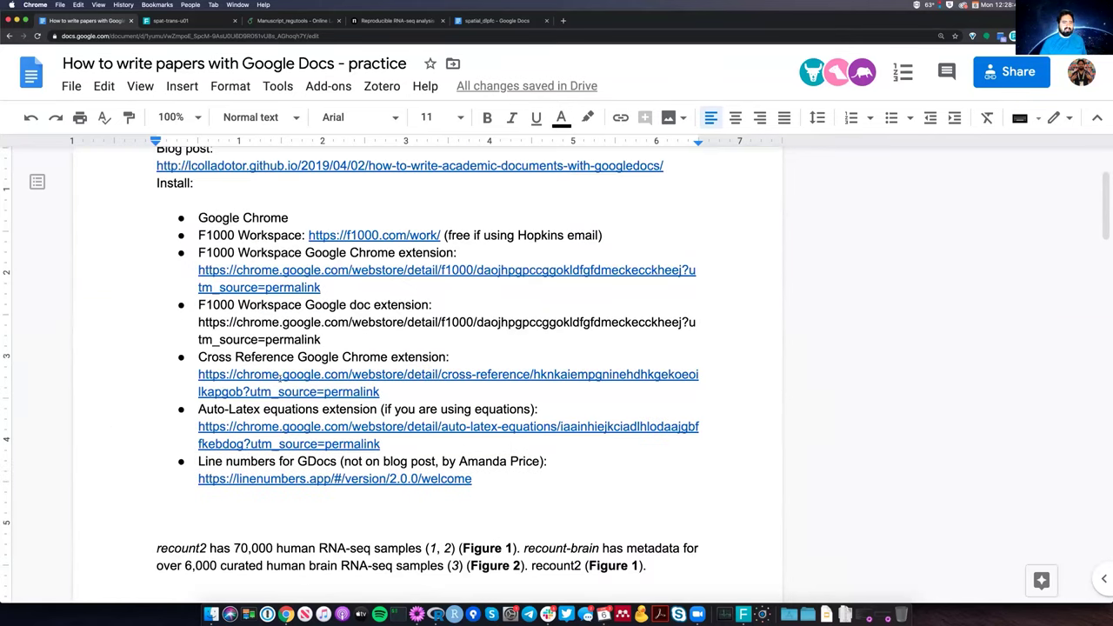
pyautogui.scroll(-2, 280, 376)
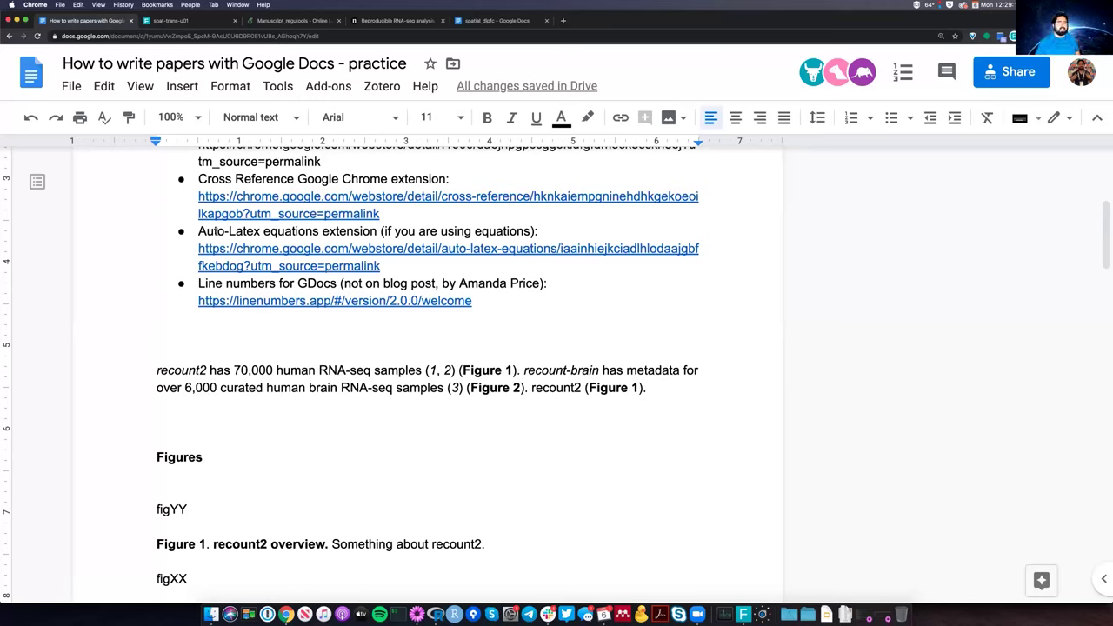
pyautogui.click(218, 232)
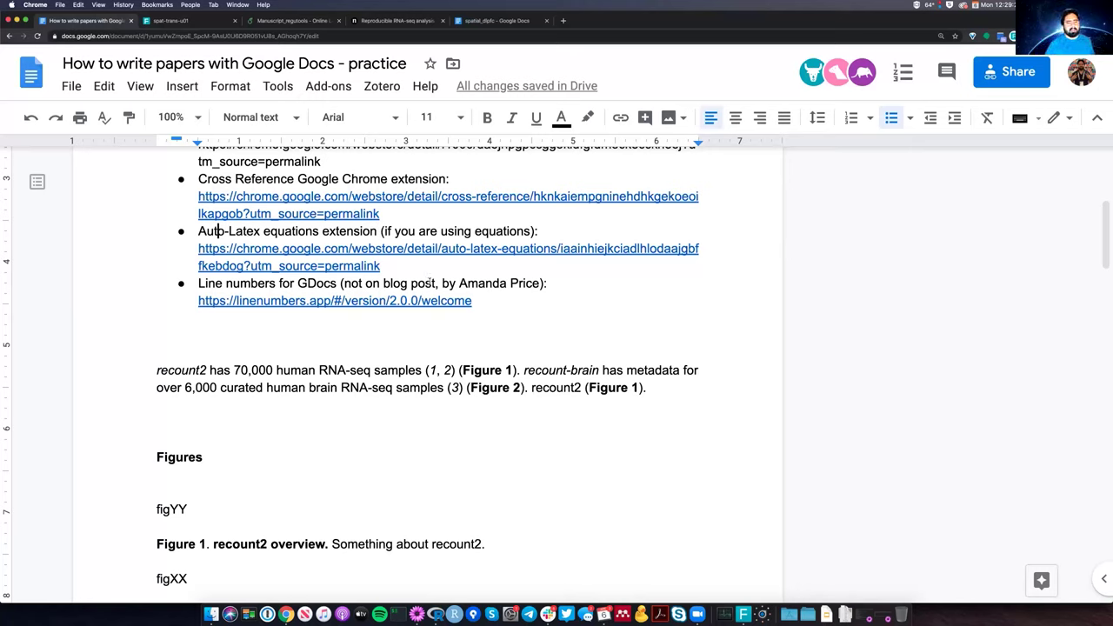
pyautogui.click(541, 289)
pyautogui.click(240, 300)
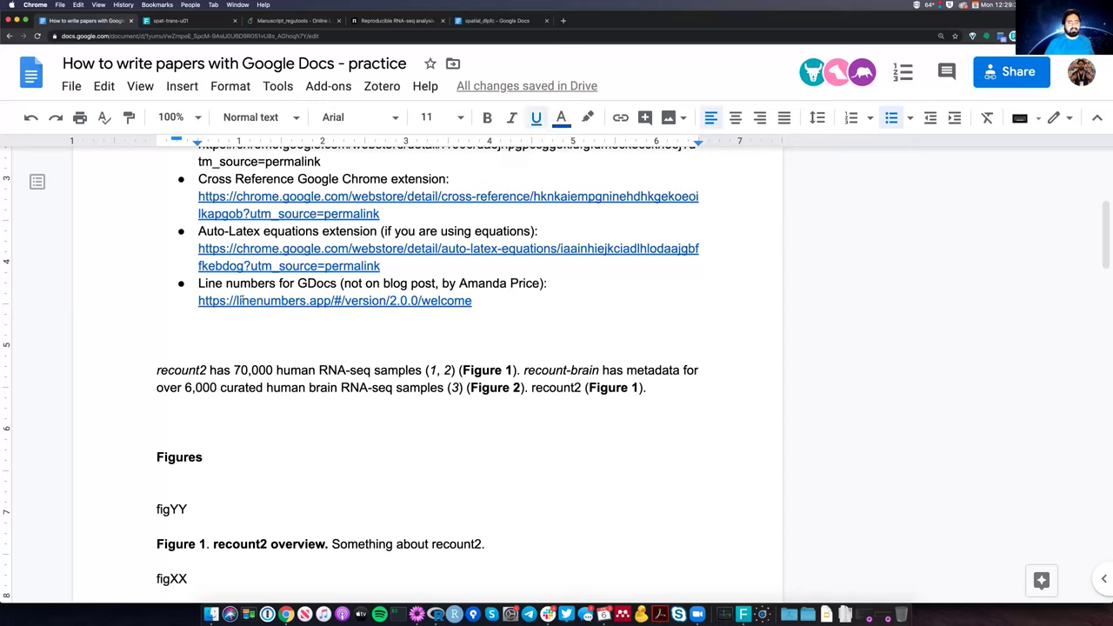
pyautogui.press('End')
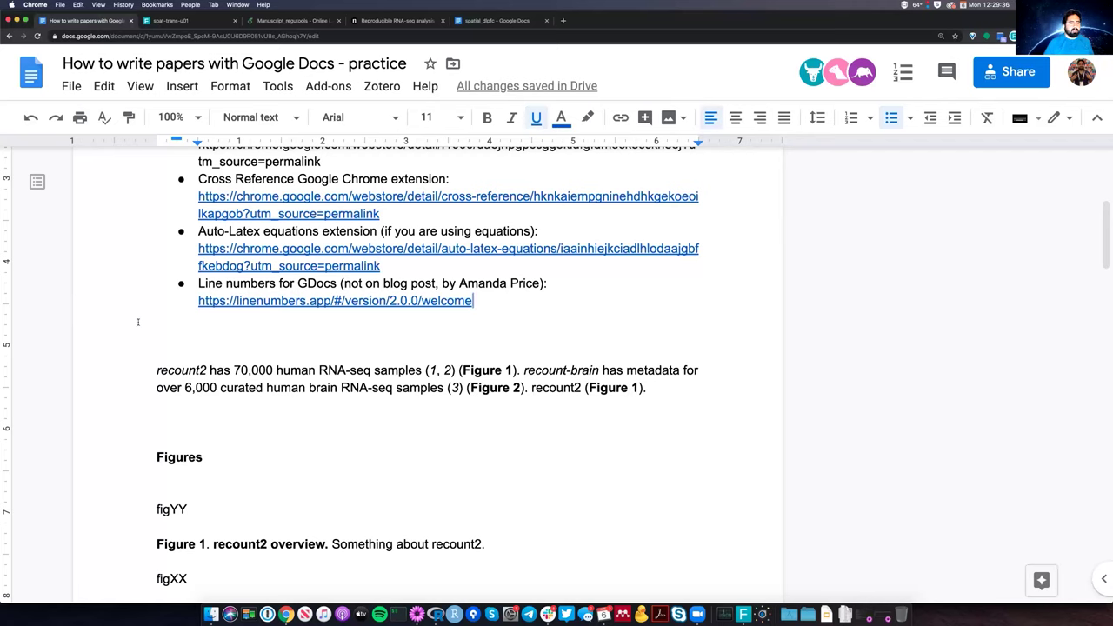
# Turn on continuous line numbering for the document, starting at 1, counting by 1 and including blank lines.
pyautogui.press('super+Down')
pyautogui.press('super+Up')
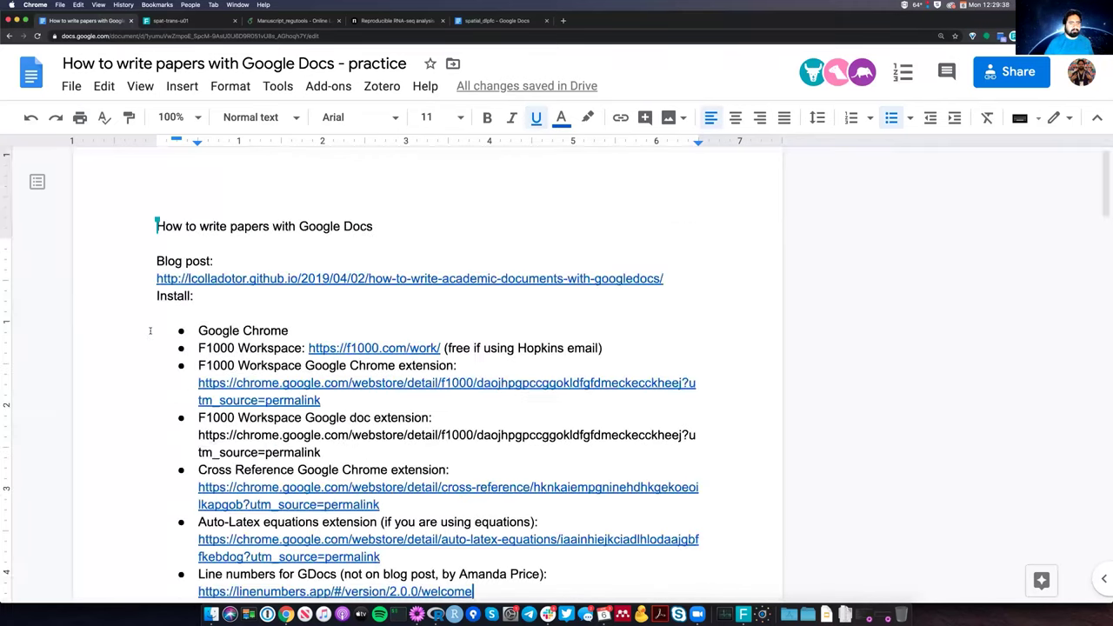
pyautogui.scroll(-3, 279, 199)
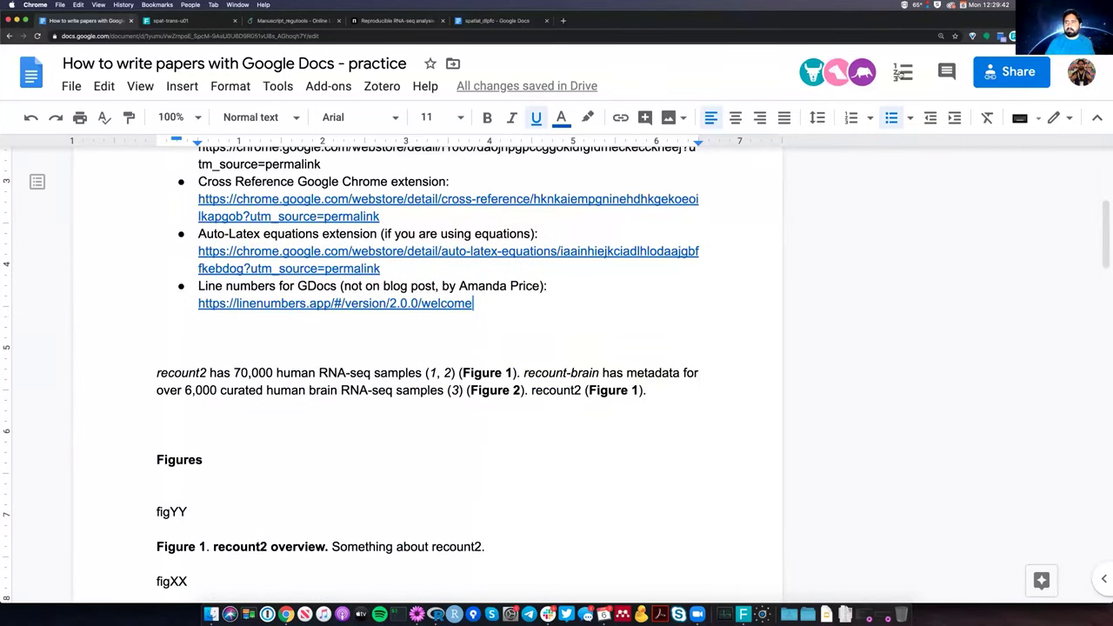
pyautogui.click(902, 74)
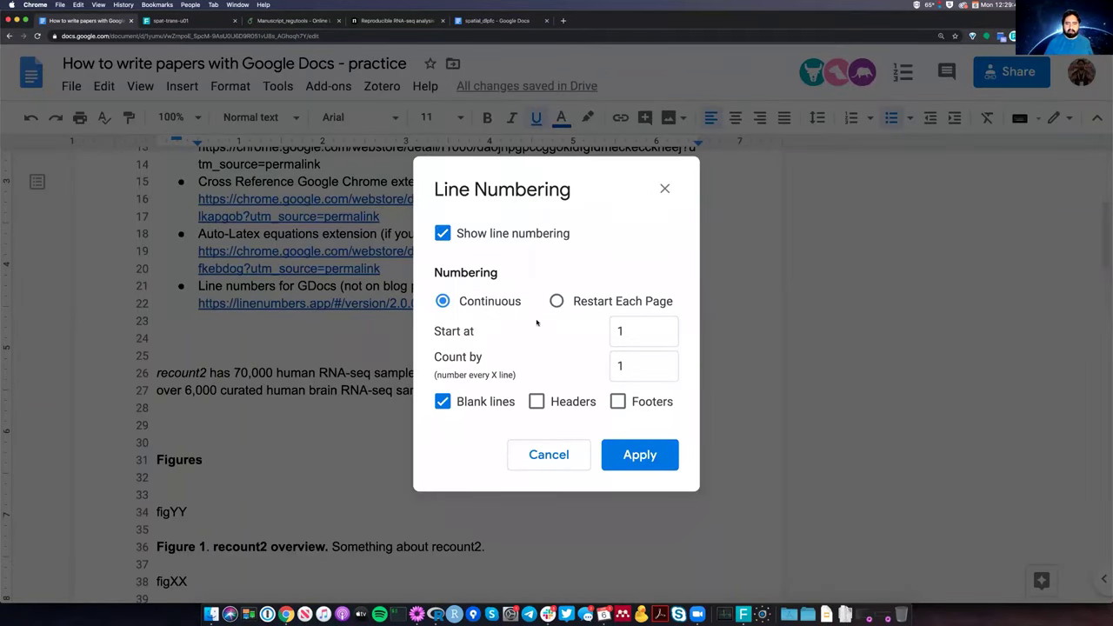
pyautogui.click(665, 187)
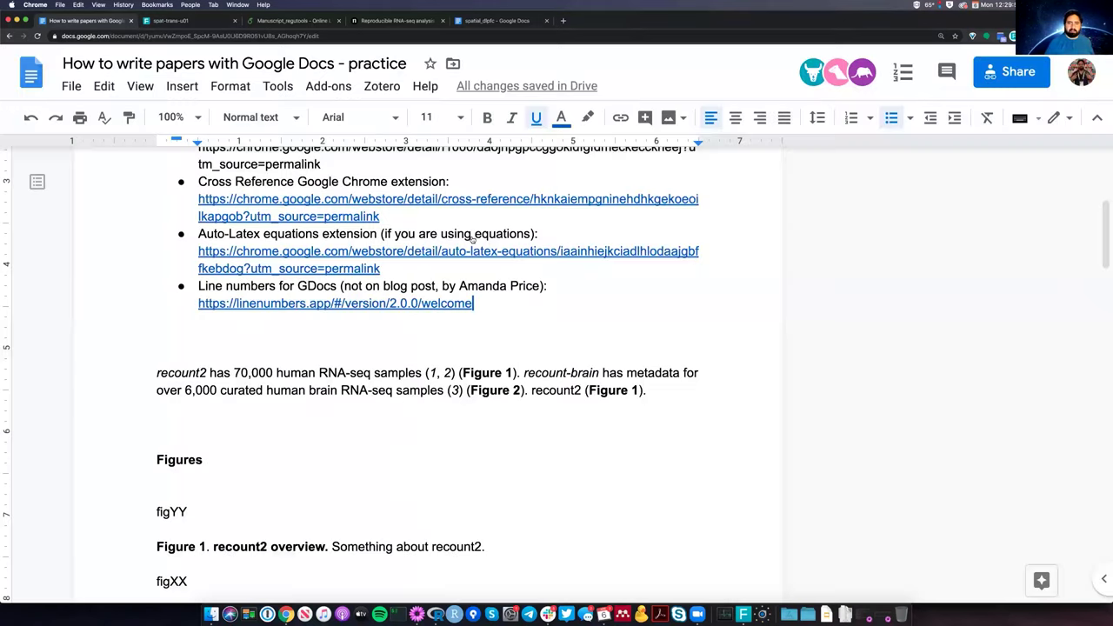
pyautogui.click(474, 234)
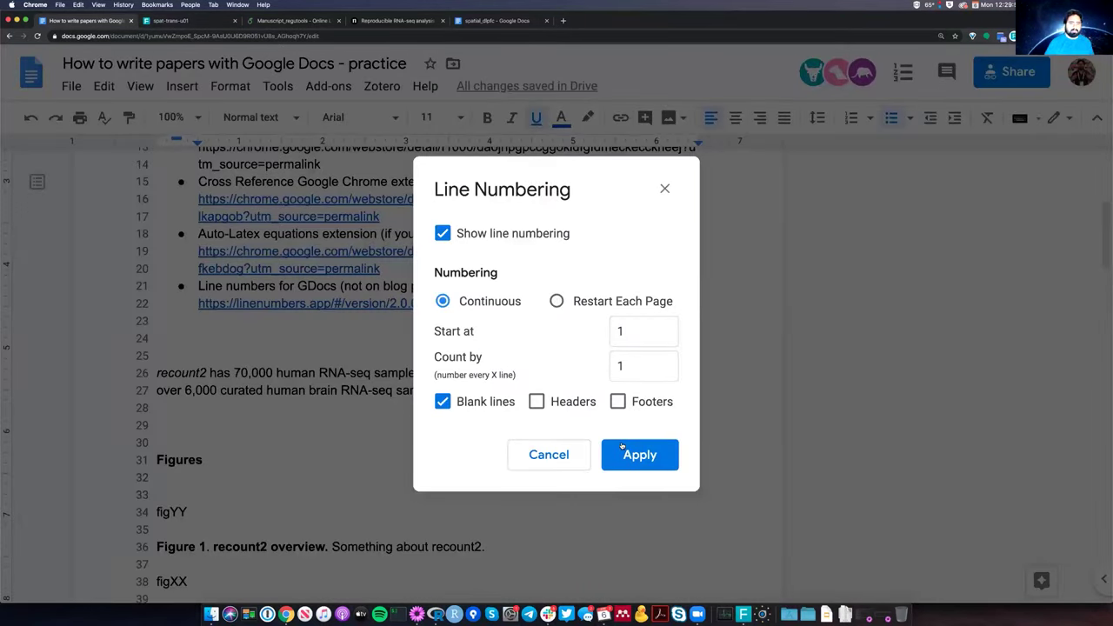
pyautogui.click(624, 452)
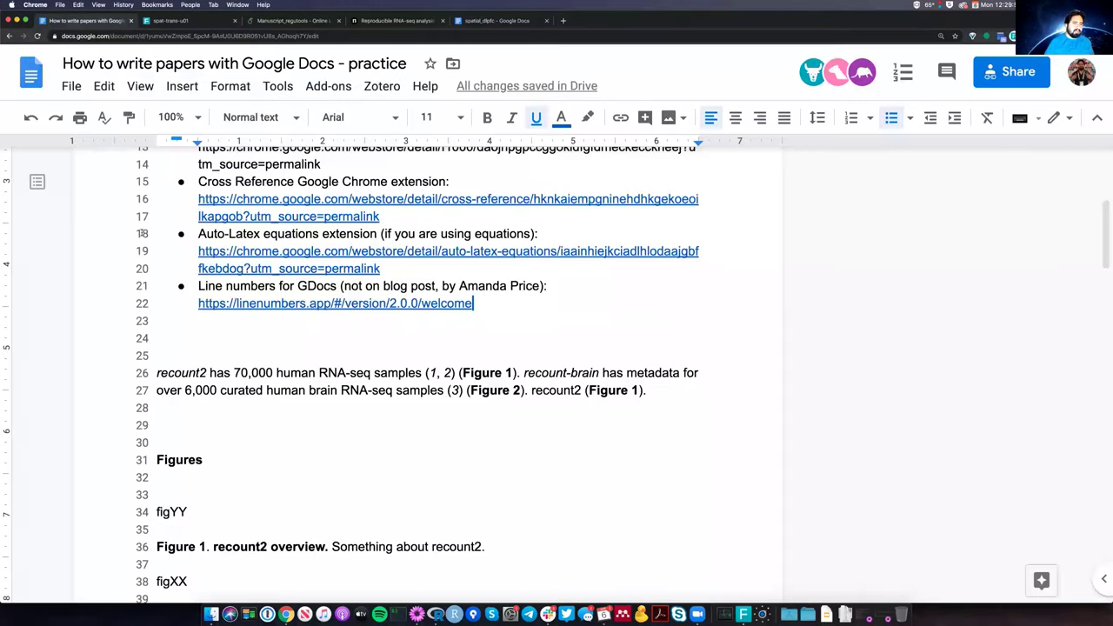
# Look over the line numbers throughout the document and turn off line numbering.
pyautogui.scroll(5, 141, 233)
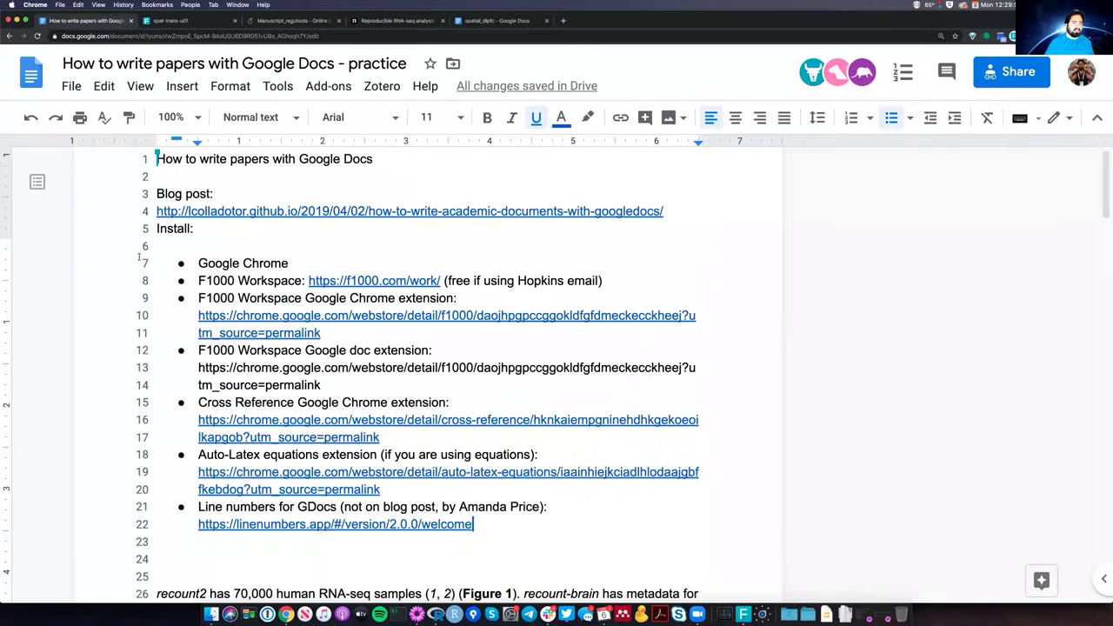
pyautogui.scroll(-10, 139, 261)
pyautogui.scroll(10, 179, 309)
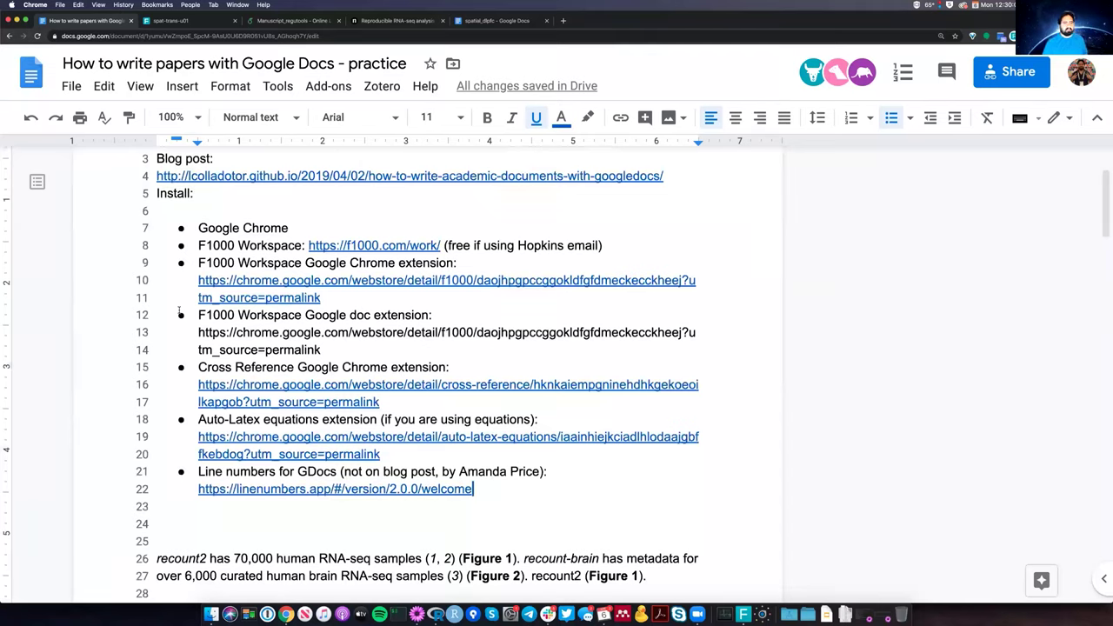
pyautogui.scroll(-4, 179, 311)
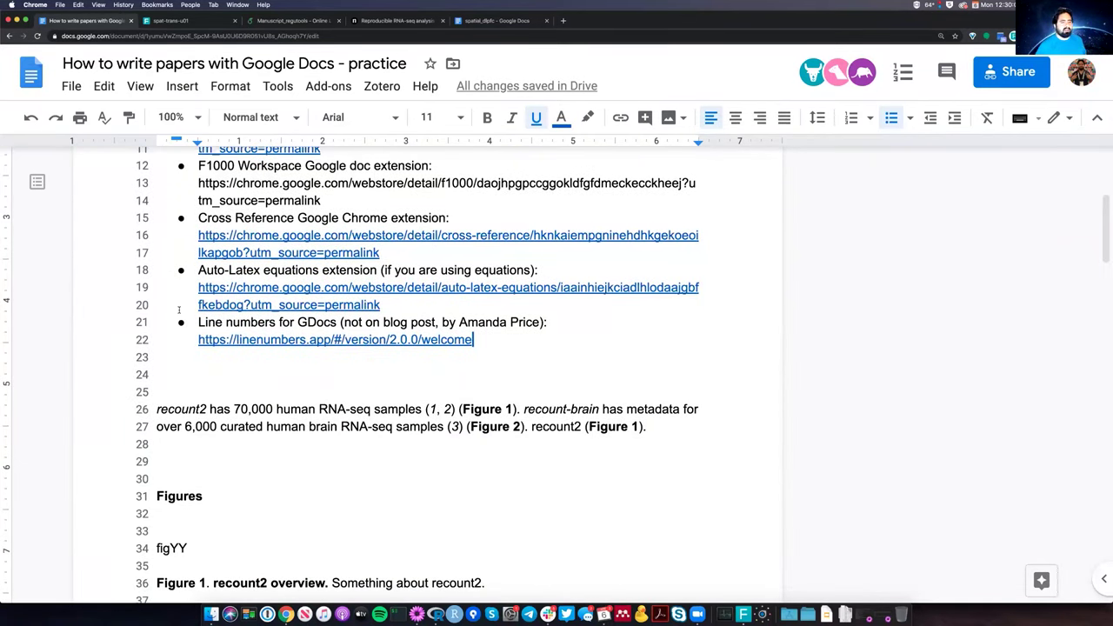
pyautogui.press('super+Up')
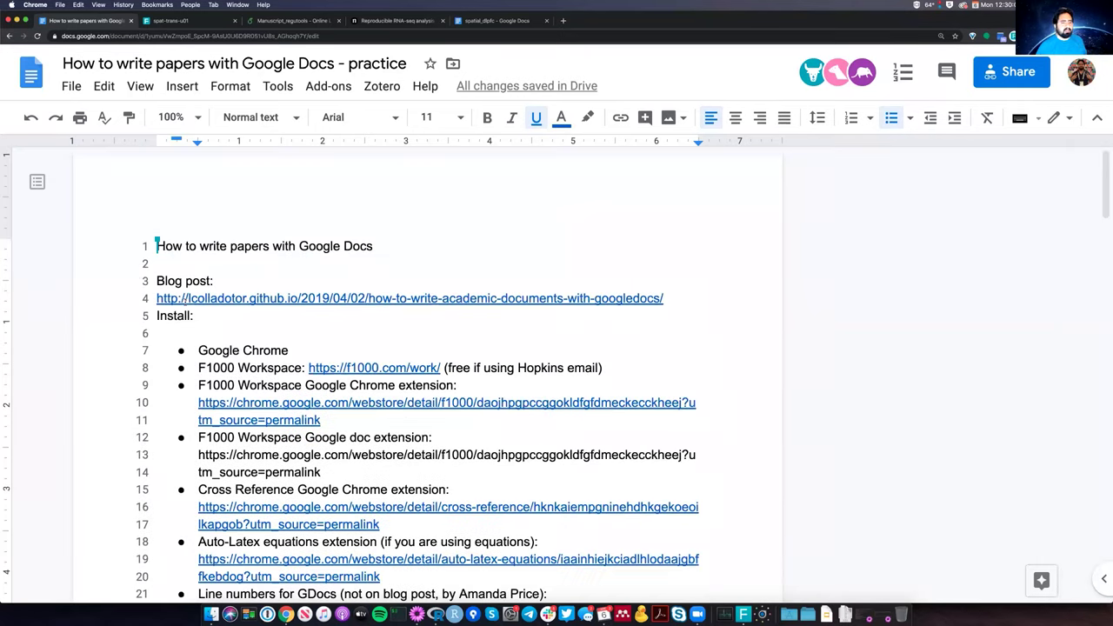
pyautogui.scroll(-3, 188, 292)
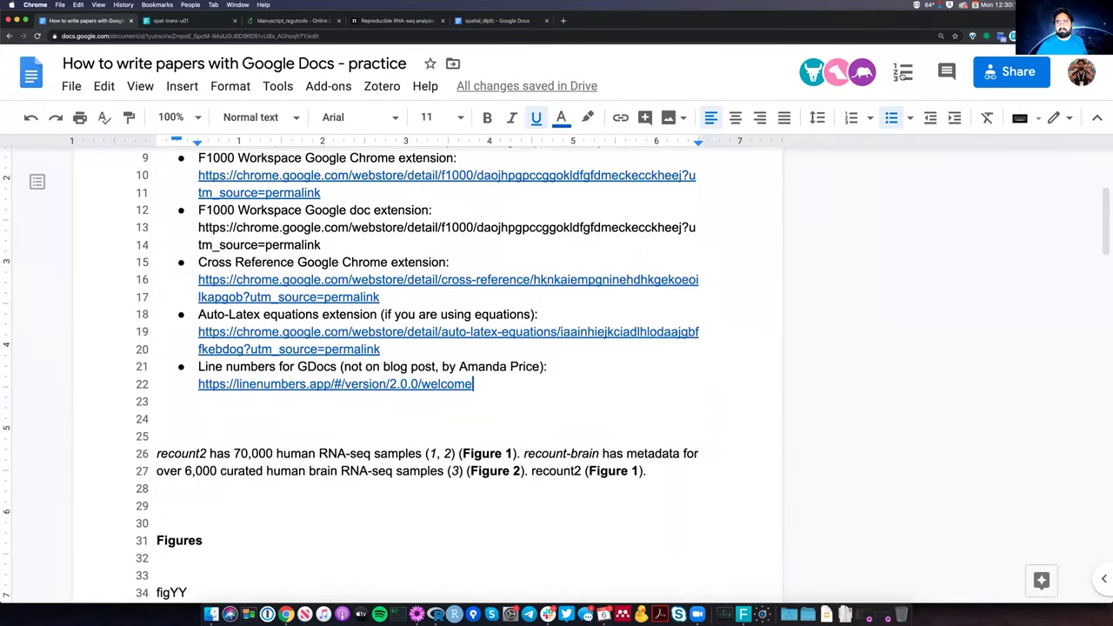
pyautogui.click(903, 73)
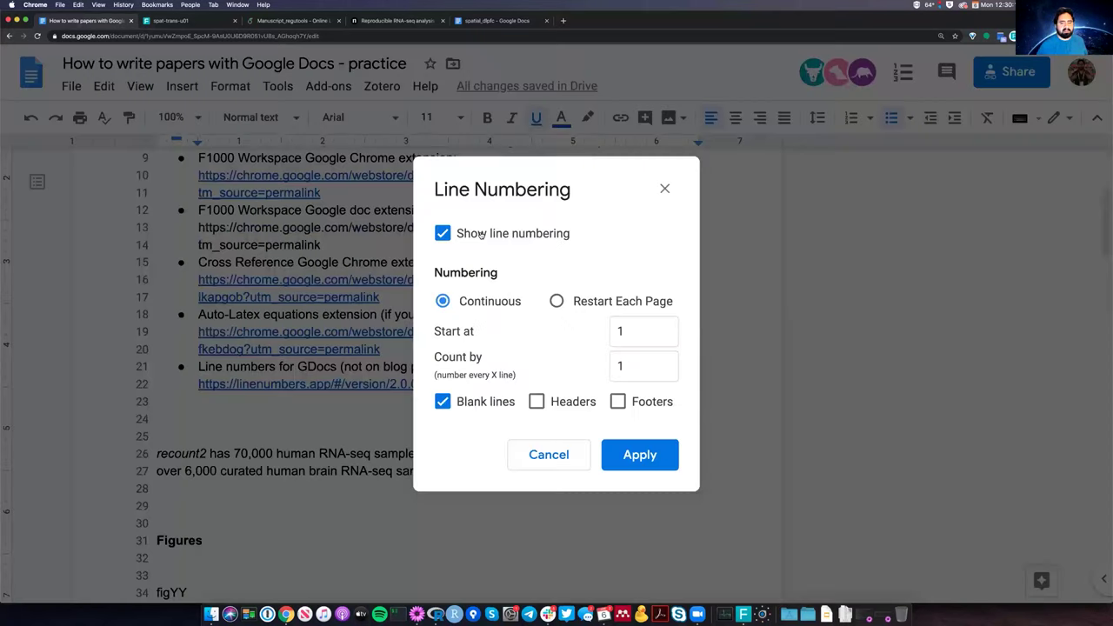
pyautogui.click(673, 461)
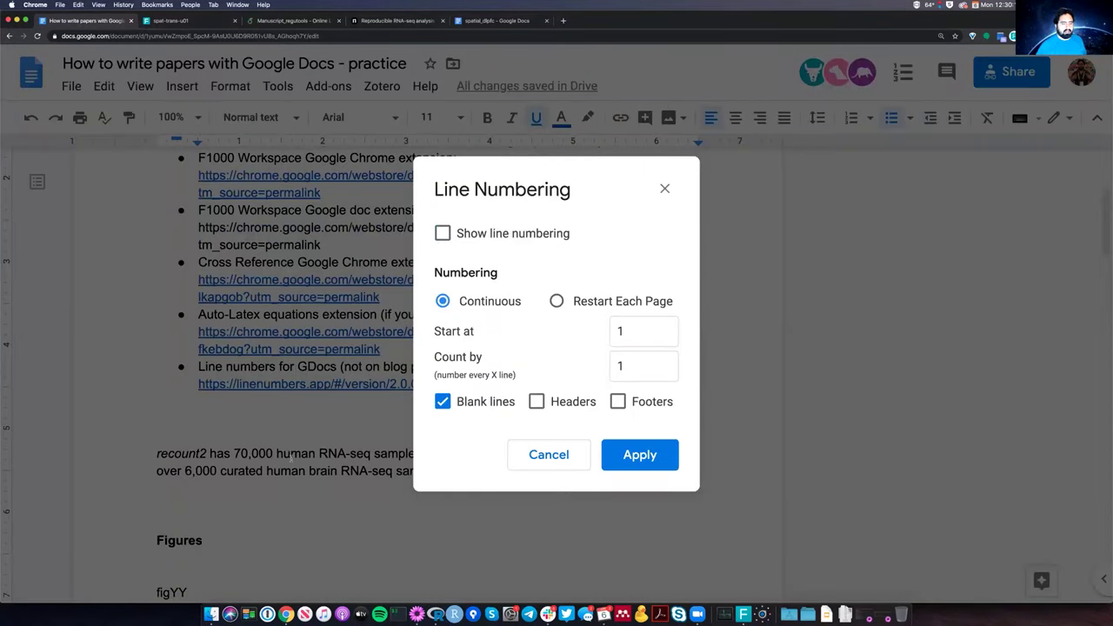
pyautogui.press('Return')
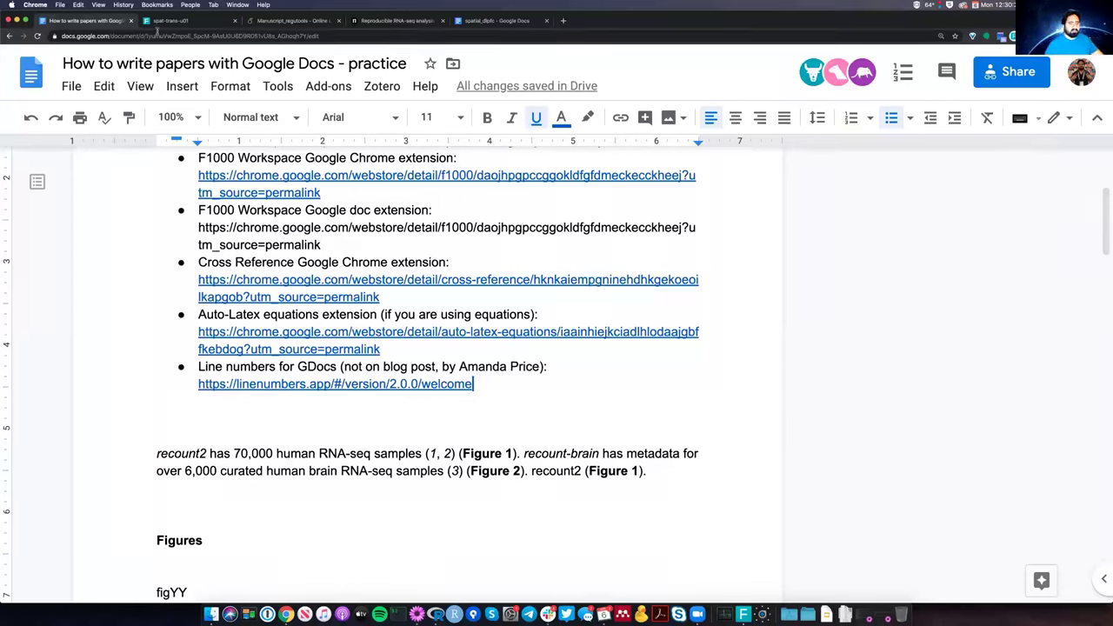
# Look over the install list, the recount2 paragraph and the figure captions without line numbers.
pyautogui.scroll(3, 393, 320)
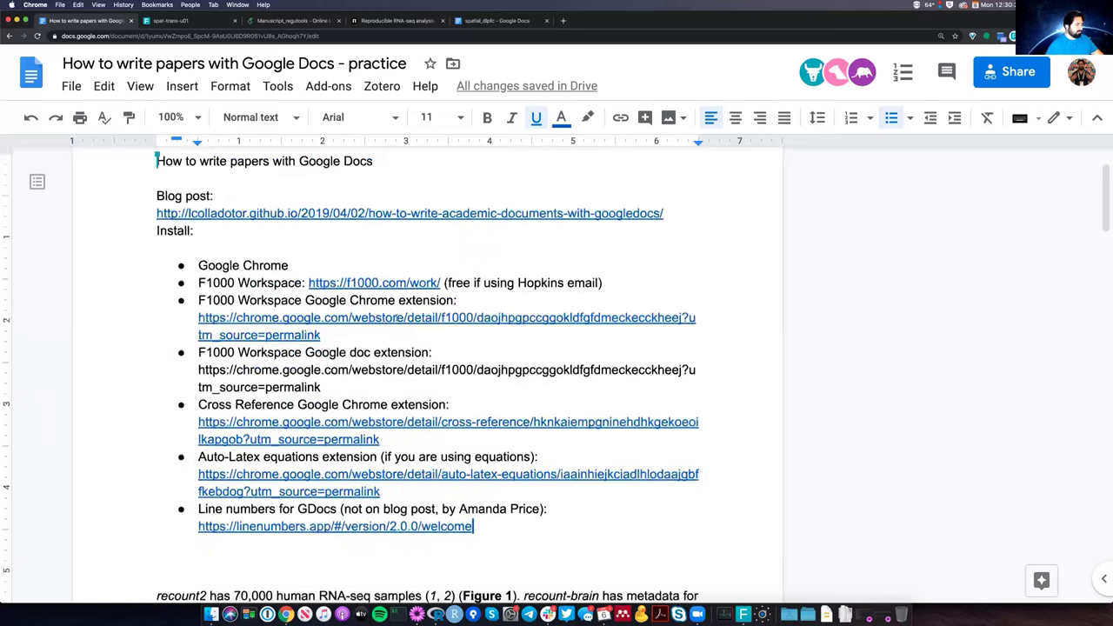
pyautogui.scroll(-2, 393, 320)
pyautogui.scroll(-2, 393, 320)
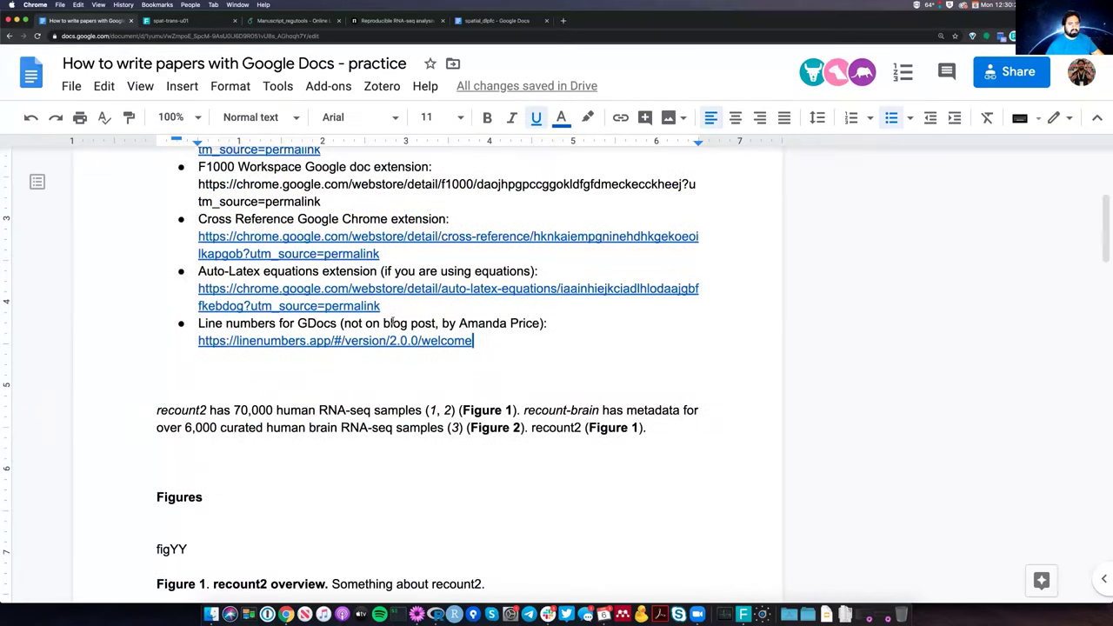
pyautogui.scroll(-5, 392, 322)
pyautogui.scroll(4, 324, 348)
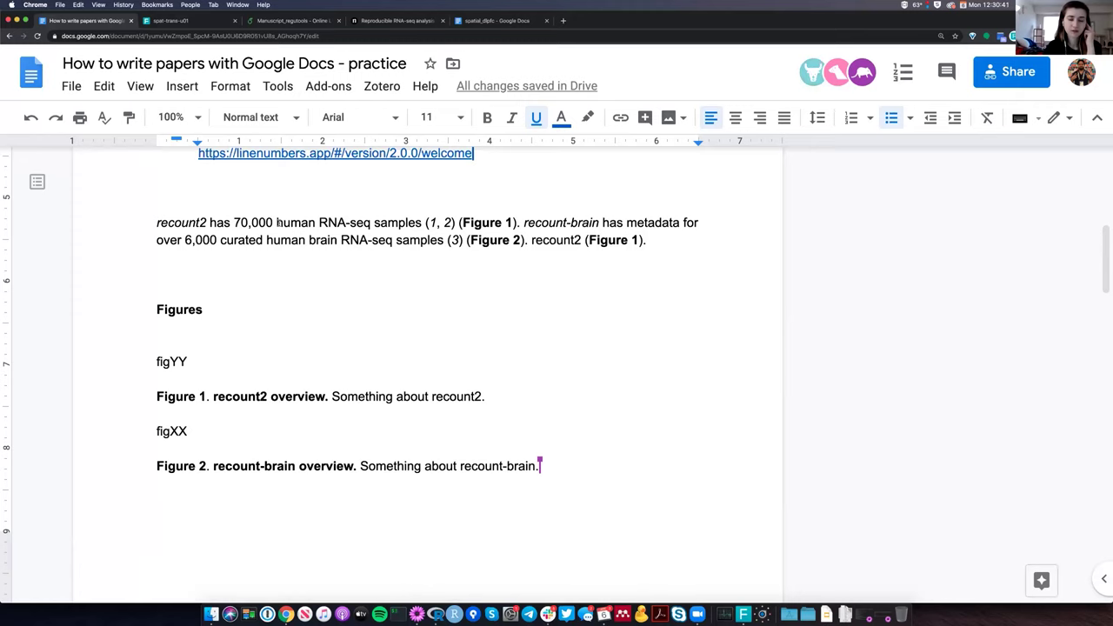
pyautogui.scroll(1, 319, 224)
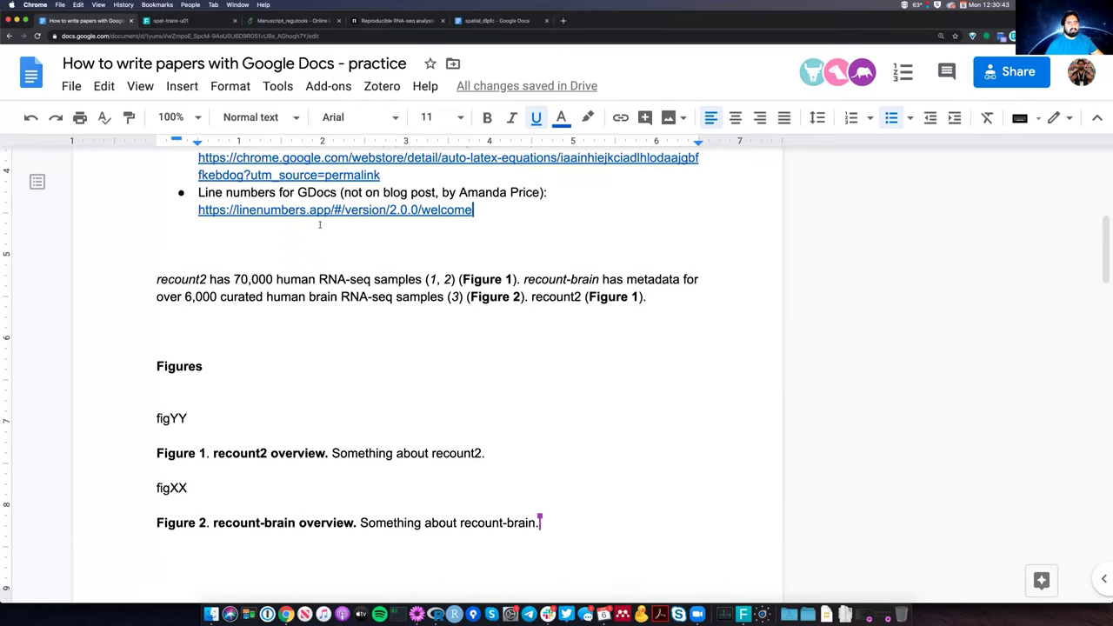
pyautogui.scroll(-1, 293, 277)
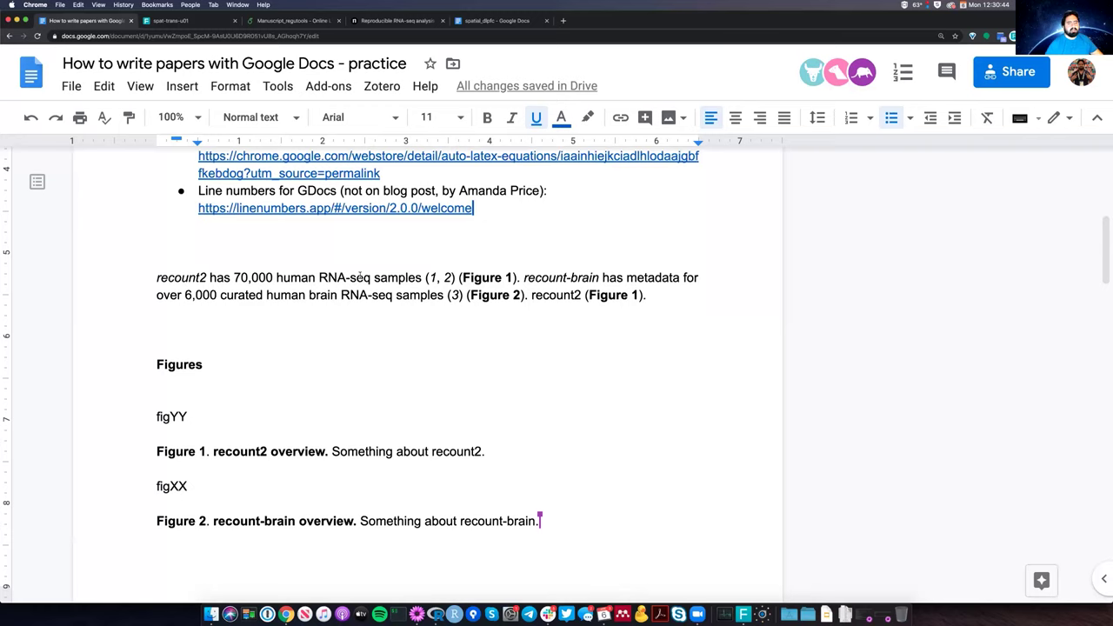
# Add a comment addressed to a colleague by first name on the human RNA-seq text in the recount2 paragraph.
pyautogui.moveTo(359, 276); pyautogui.dragTo(277, 277)
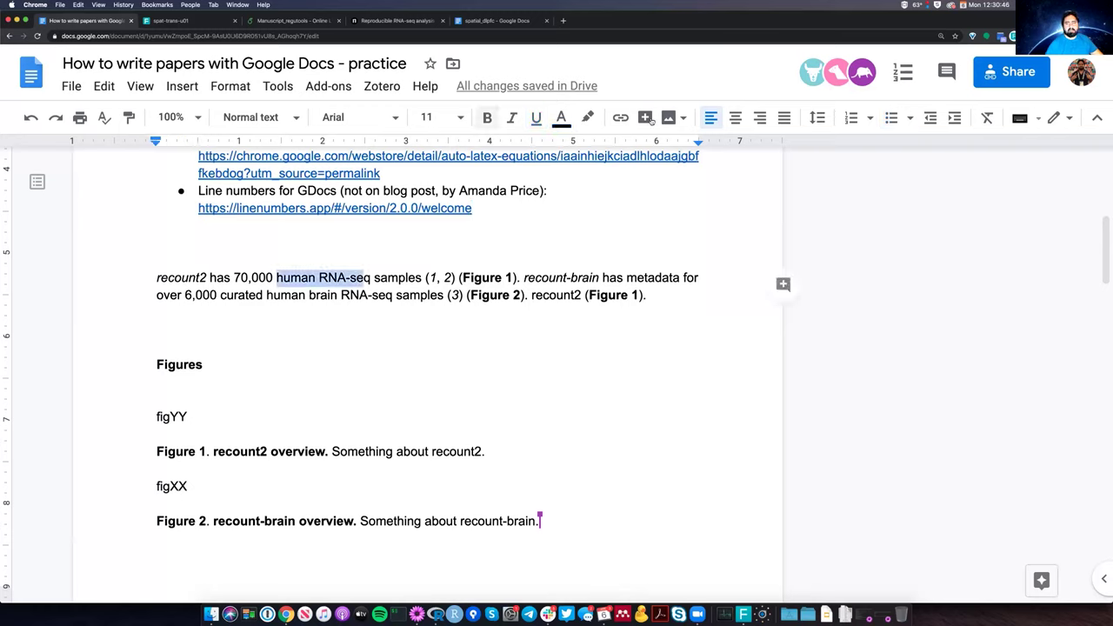
pyautogui.click(644, 117)
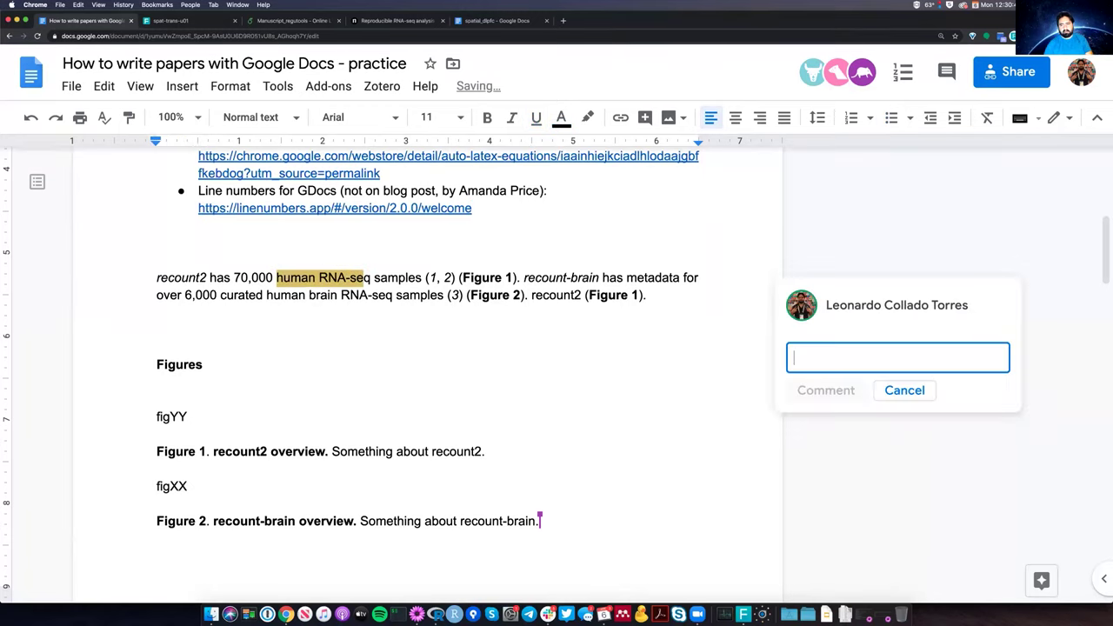
pyautogui.write('commet')
pyautogui.press('BackSpace')
pyautogui.write('nt ')
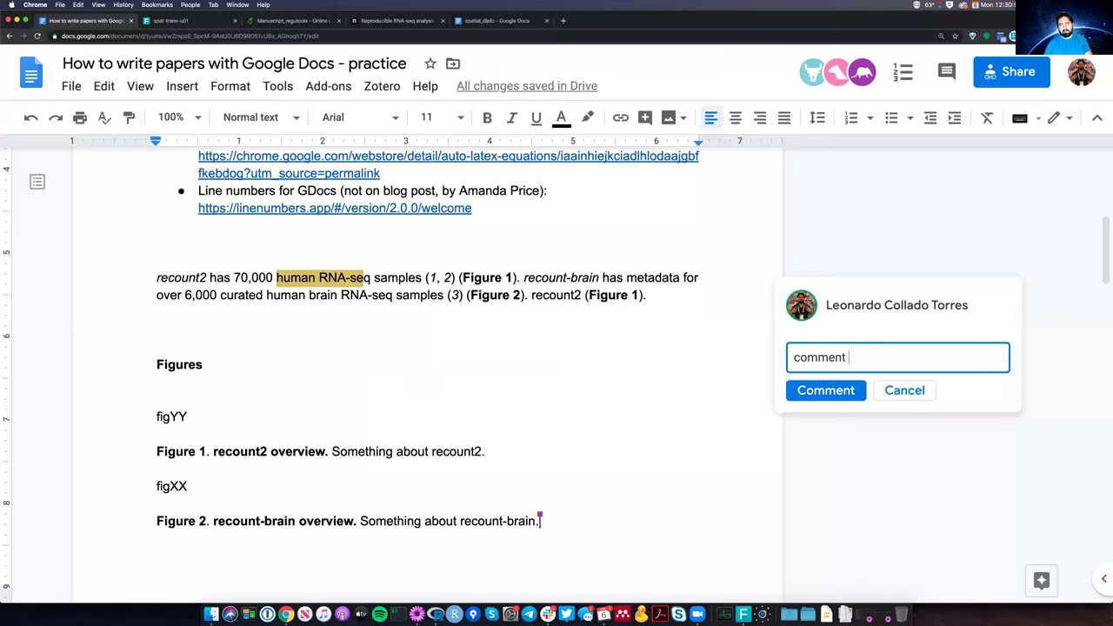
pyautogui.write('for L')
pyautogui.press('BackSpace')
pyautogui.write('Brianna')
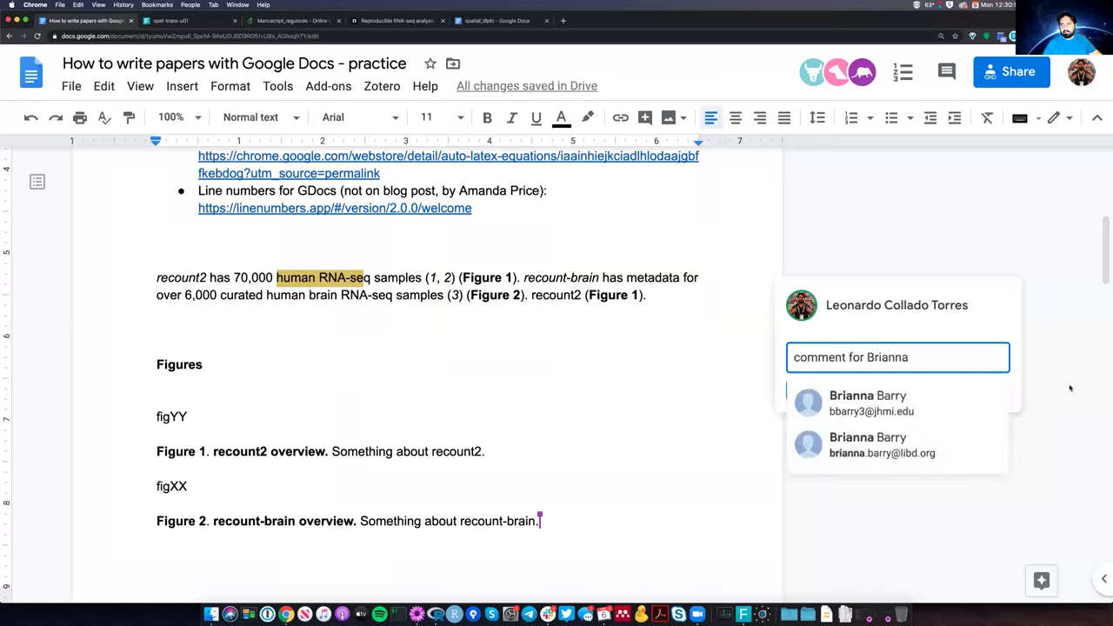
pyautogui.moveTo(201, 243); pyautogui.dragTo(154, 277)
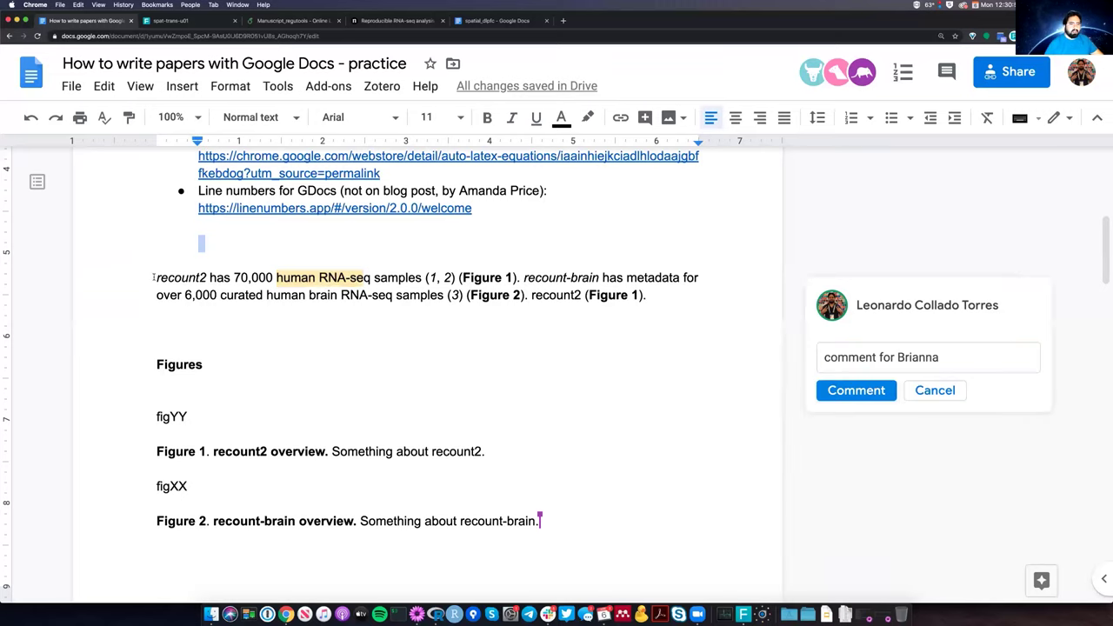
pyautogui.click(240, 278)
pyautogui.click(154, 278)
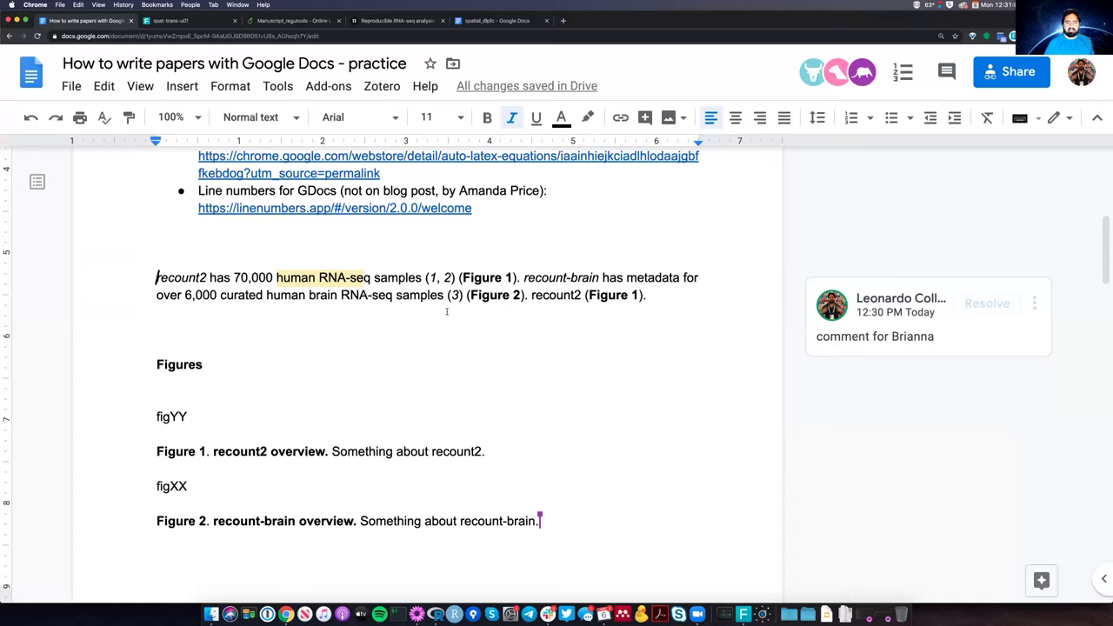
# Examine the second in-text citation's link and the comment attached to the human RNA-seq text.
pyautogui.scroll(5, 447, 311)
pyautogui.scroll(-5, 164, 399)
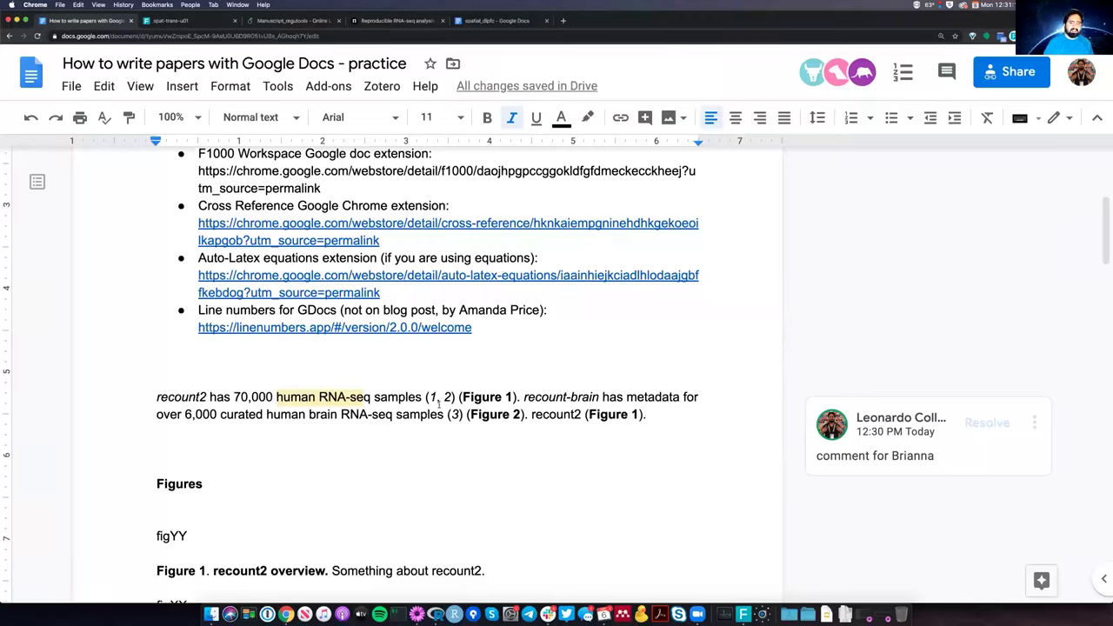
pyautogui.doubleClick(451, 396)
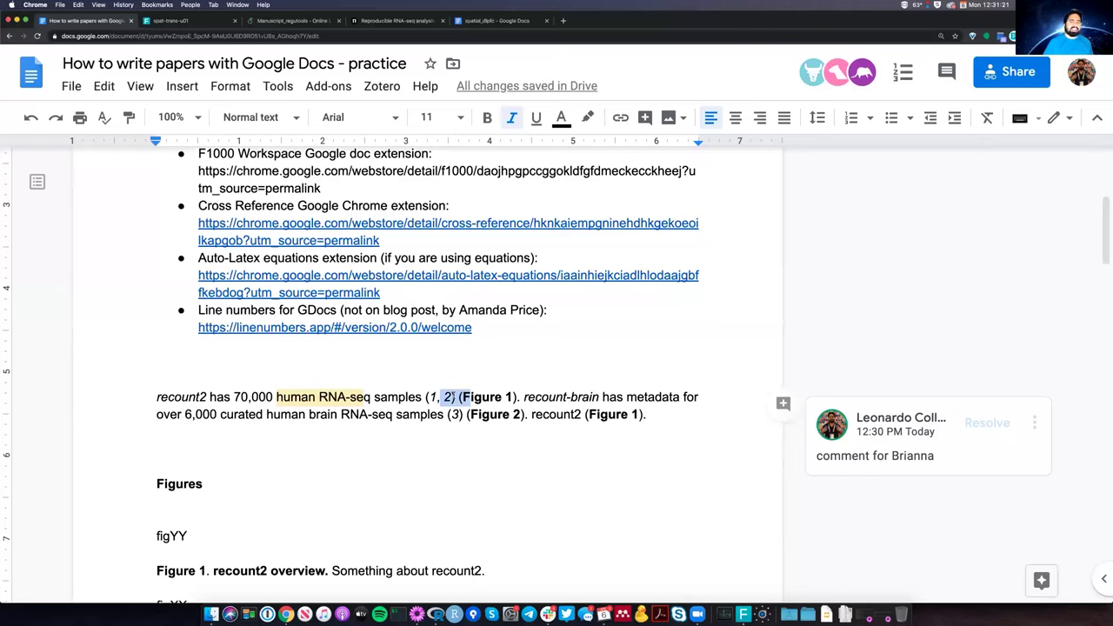
pyautogui.hotkey('shift', 'Left')
pyautogui.hotkey('shift', 'Left')
pyautogui.hotkey('shift', 'Left')
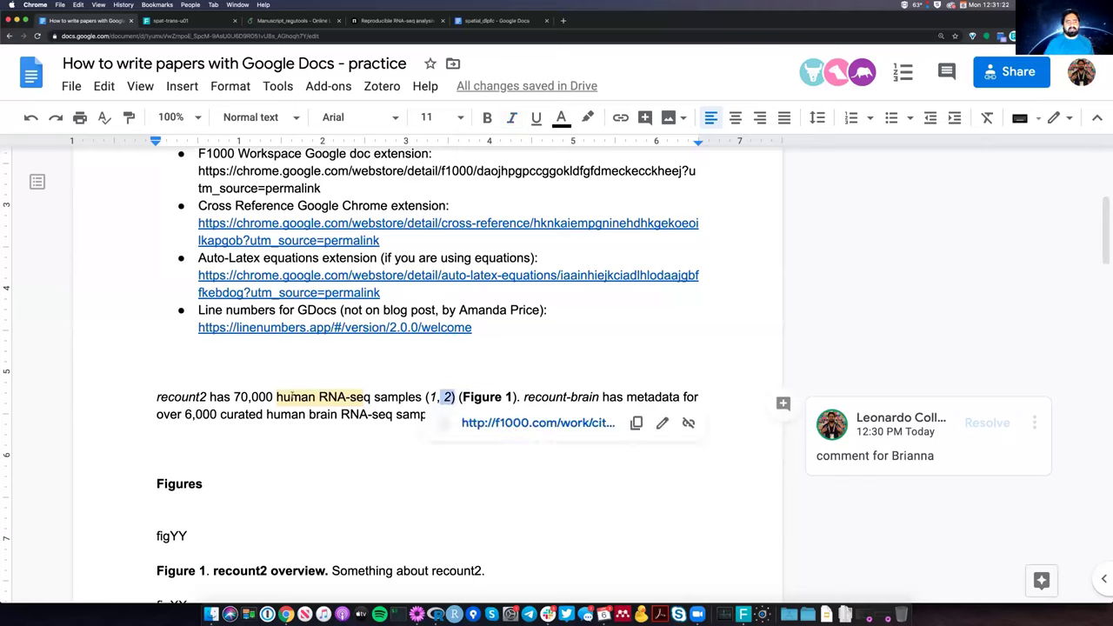
pyautogui.click(292, 397)
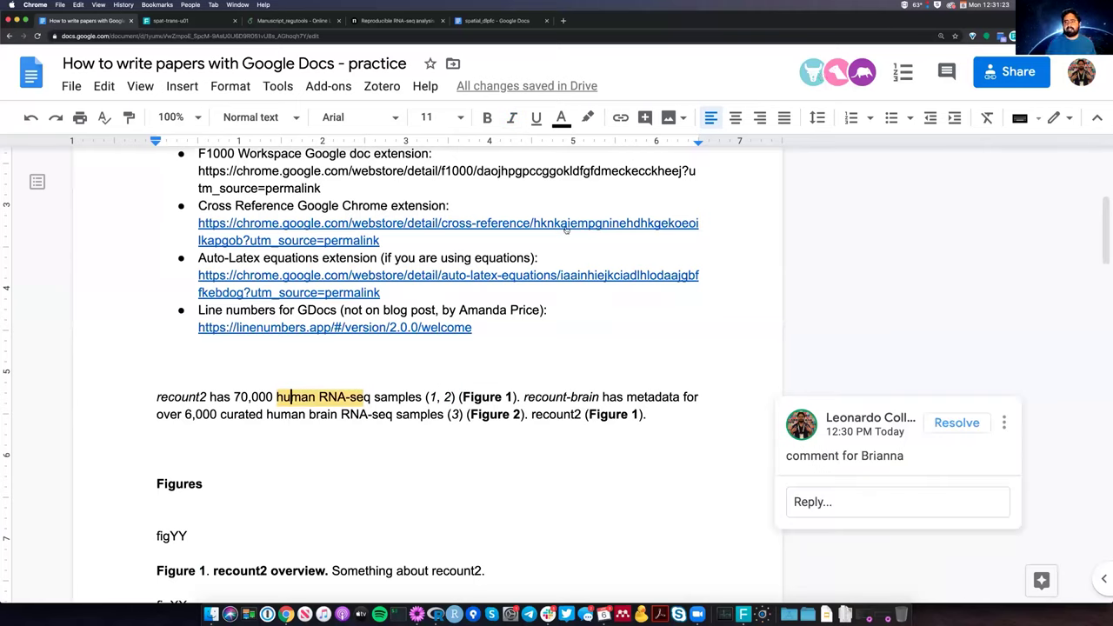
# Turn line numbering back on as continuous, starting at 1, counting by 1 and including blank lines.
pyautogui.click(251, 396)
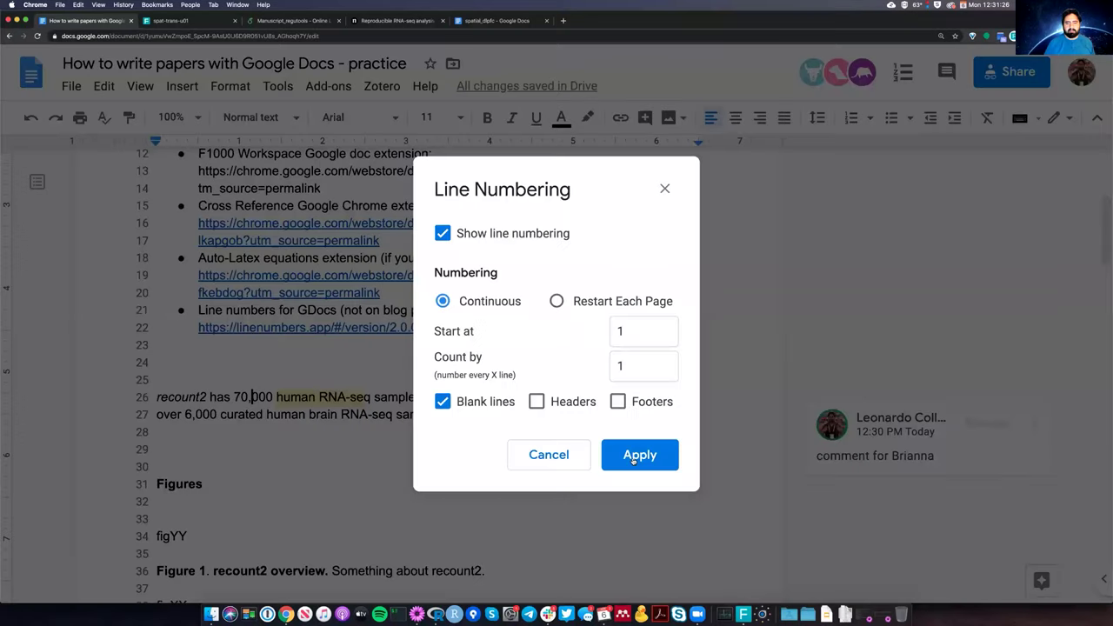
pyautogui.click(633, 460)
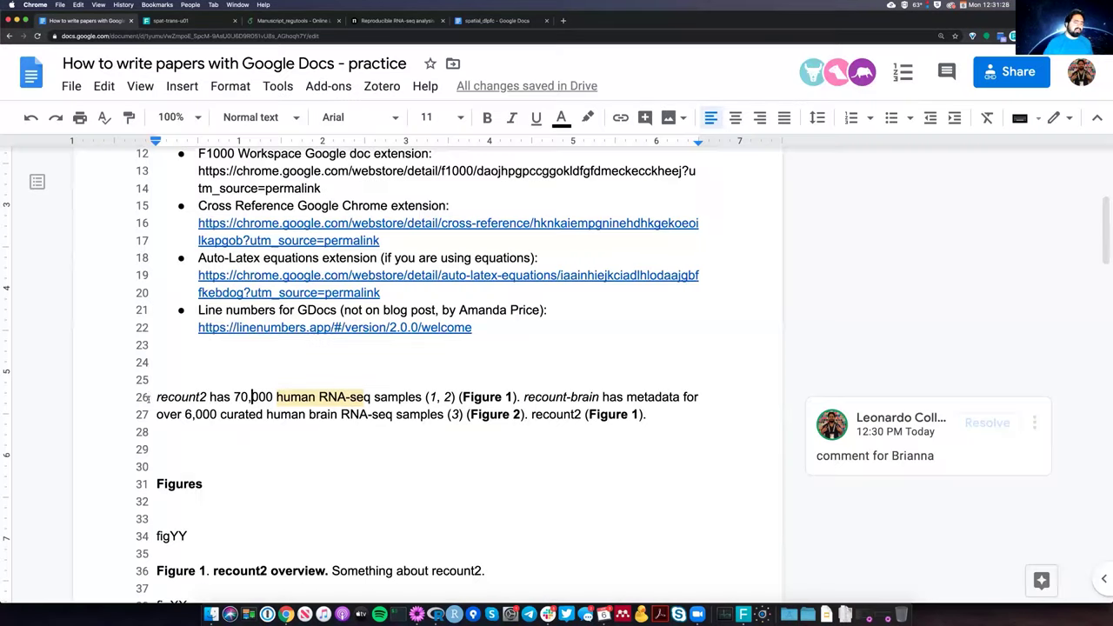
pyautogui.click(148, 402)
pyautogui.press('super+i')
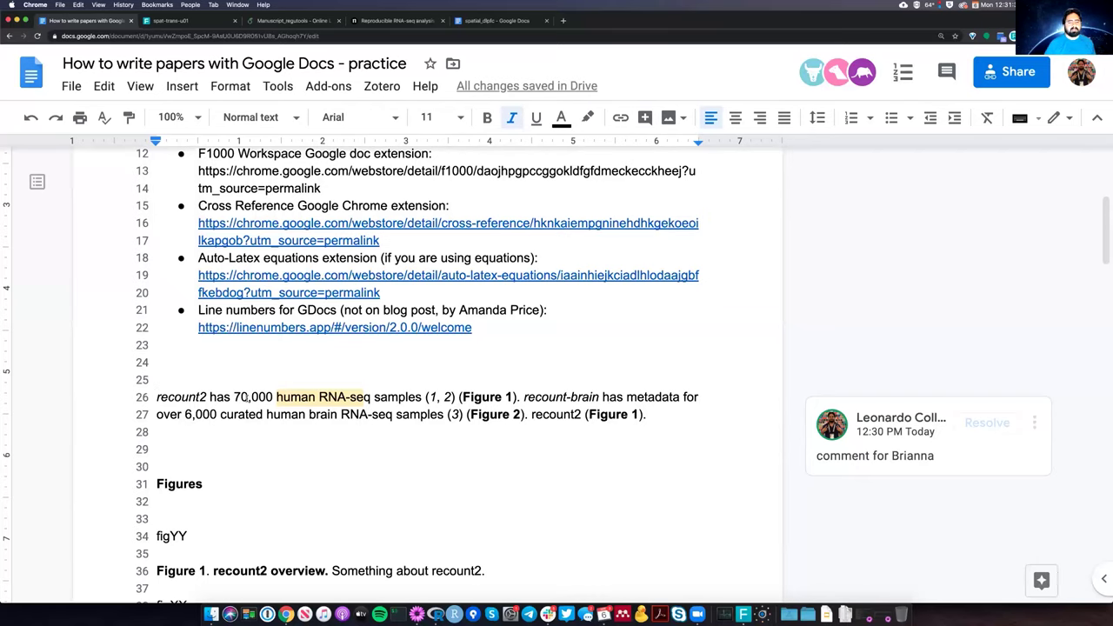
pyautogui.scroll(-2, 246, 396)
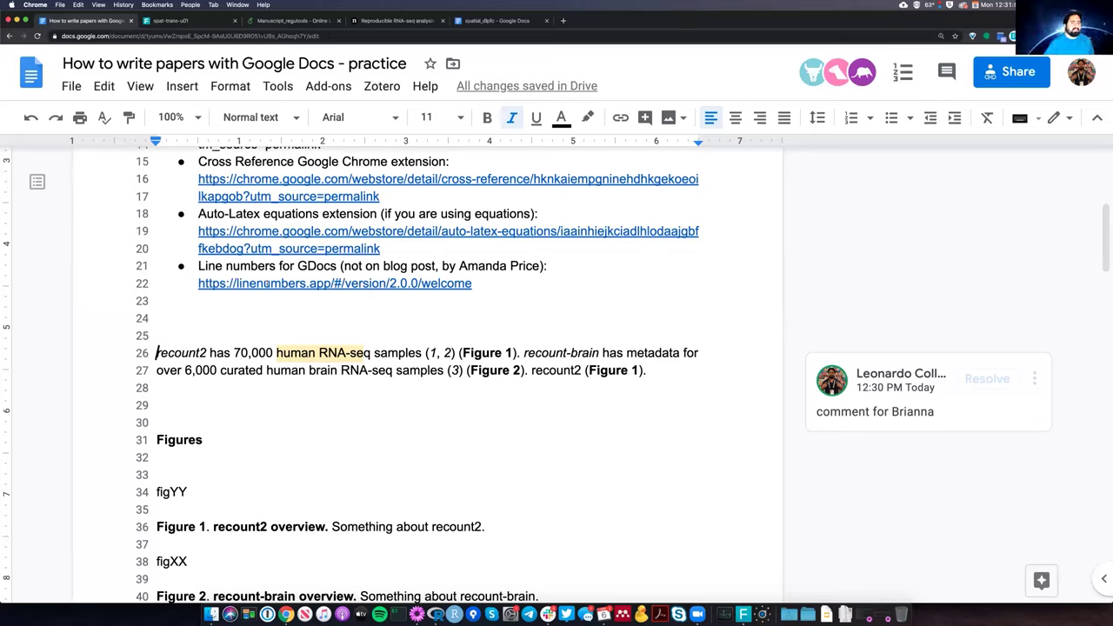
# Switch off the document's line numbering again.
pyautogui.press('Up')
pyautogui.press('Up')
pyautogui.press('Up')
pyautogui.press('Up')
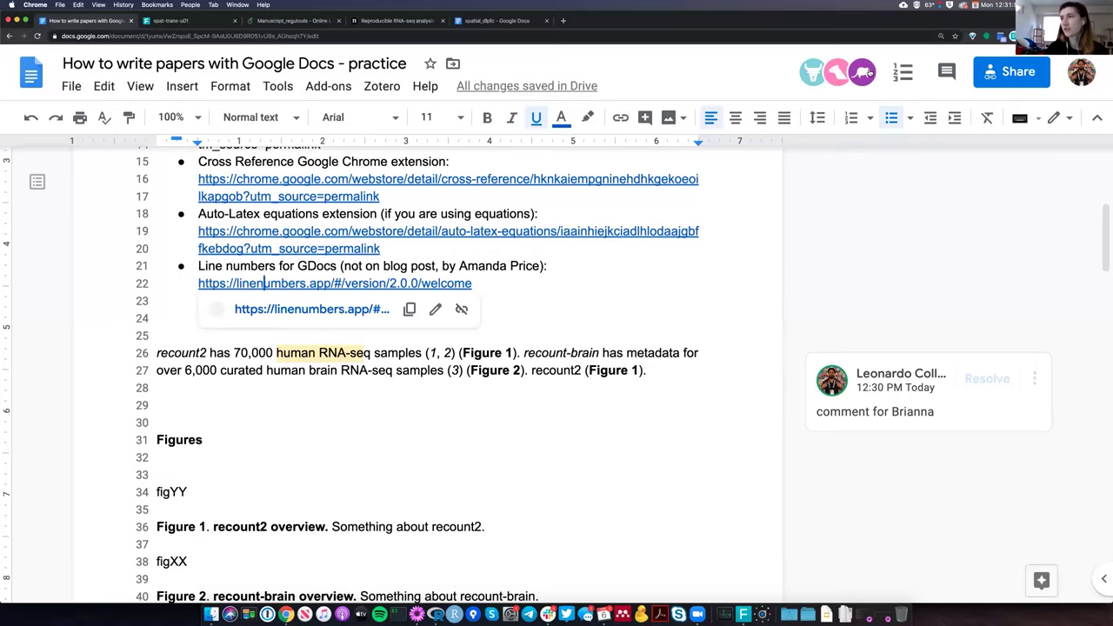
pyautogui.click(901, 73)
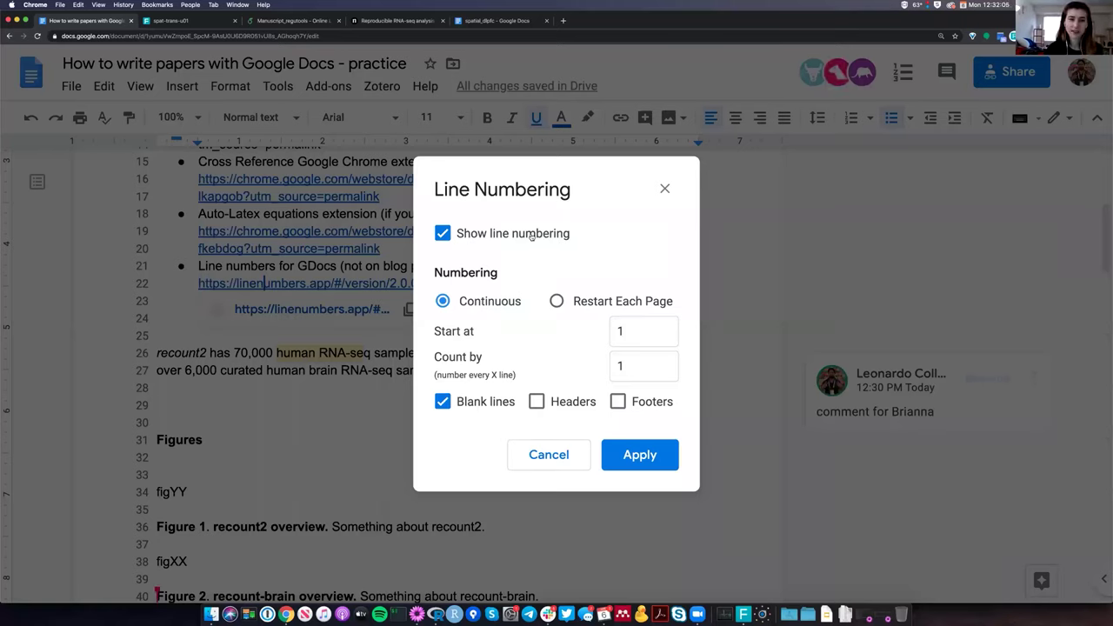
pyautogui.click(640, 461)
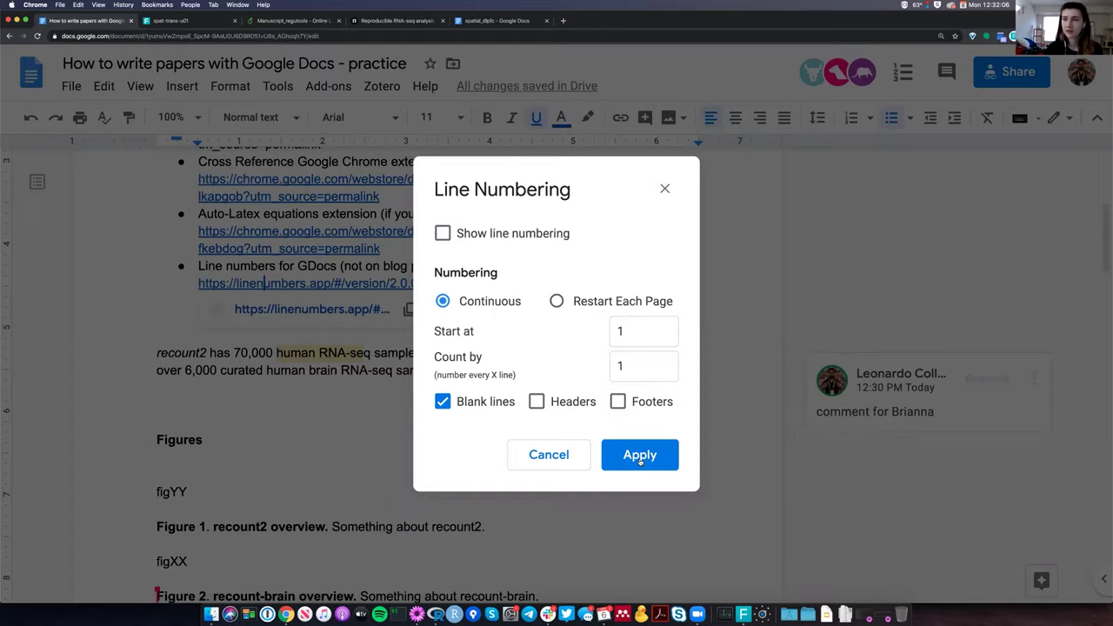
pyautogui.click(640, 456)
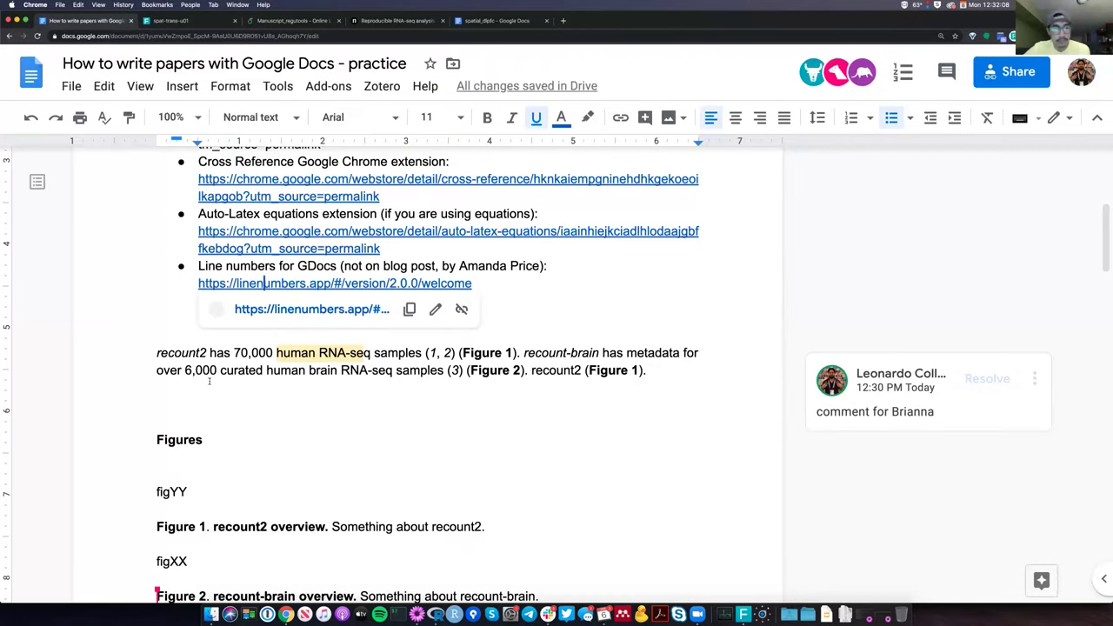
# Review the whole document from the title through the figure captions to the empty page before the bibliography.
pyautogui.click(209, 421)
pyautogui.press('Up')
pyautogui.hotkey('shift', 'Up')
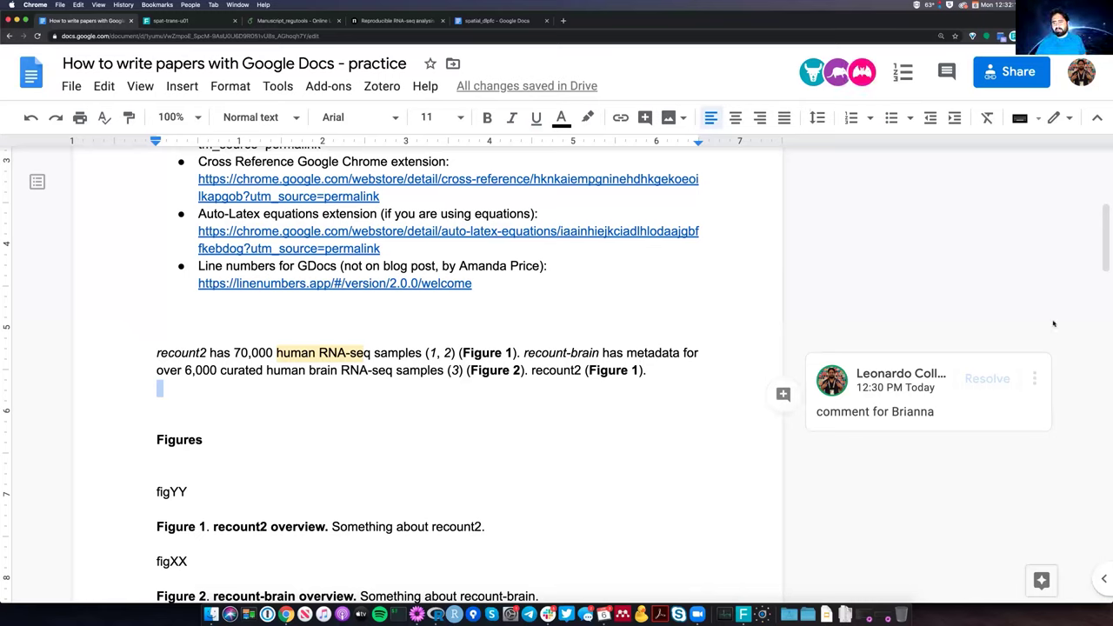
pyautogui.click(686, 333)
pyautogui.scroll(3, 672, 298)
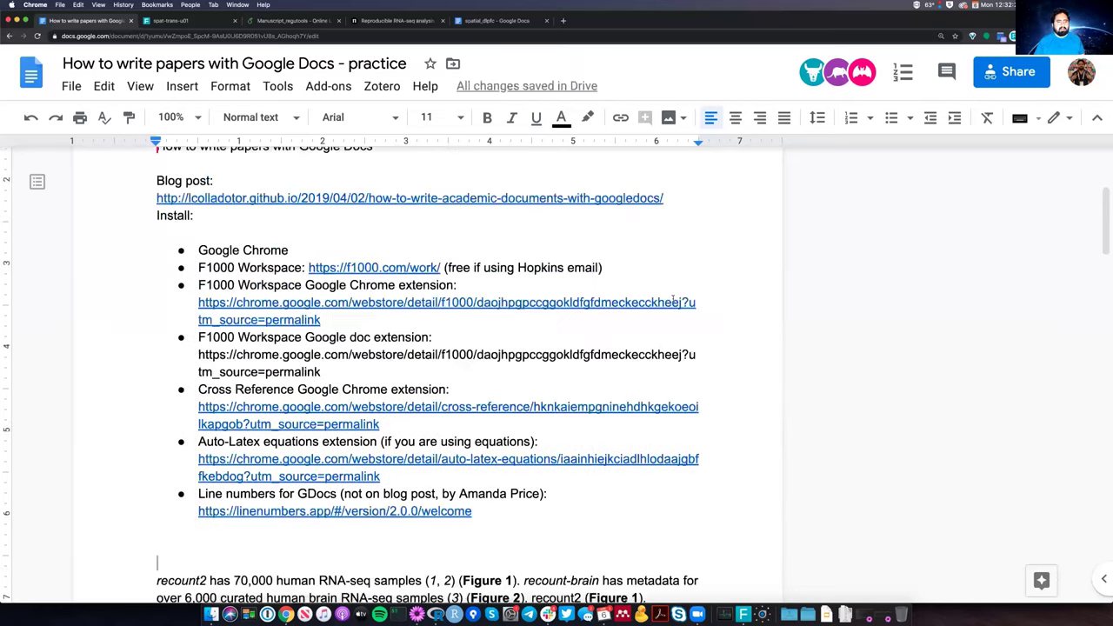
pyautogui.scroll(2, 670, 291)
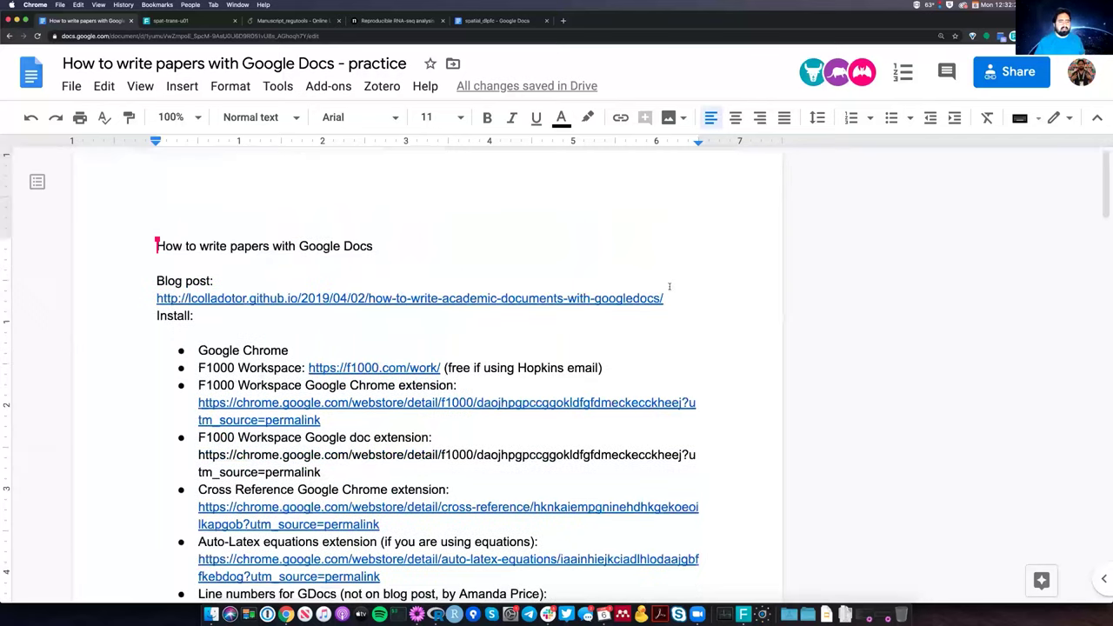
pyautogui.scroll(-5, 668, 286)
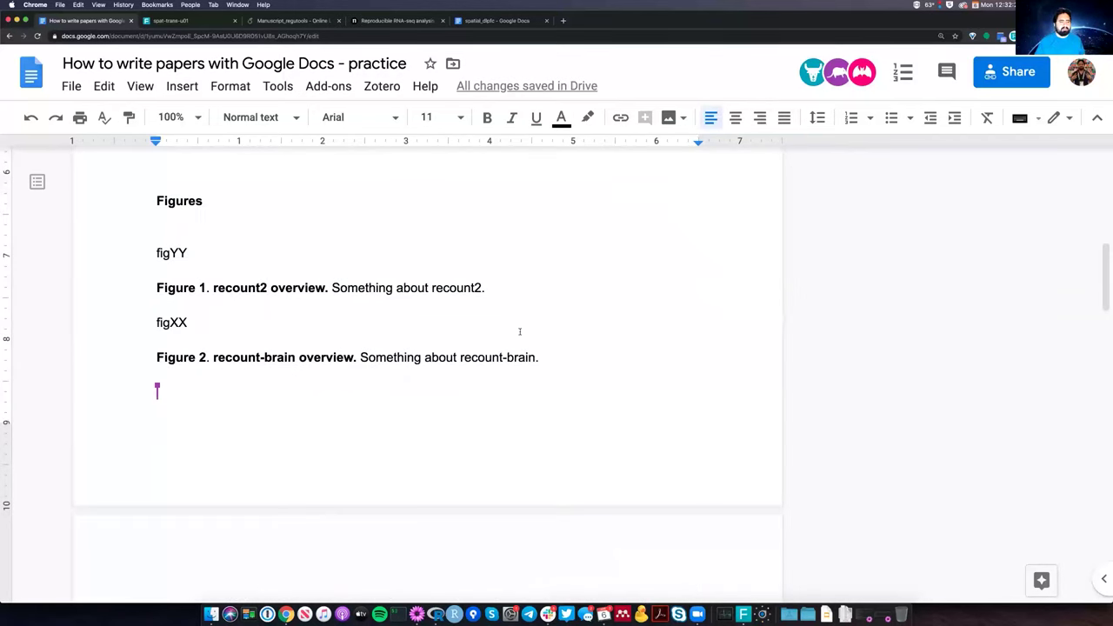
pyautogui.scroll(-3, 520, 331)
pyautogui.scroll(-2, 514, 336)
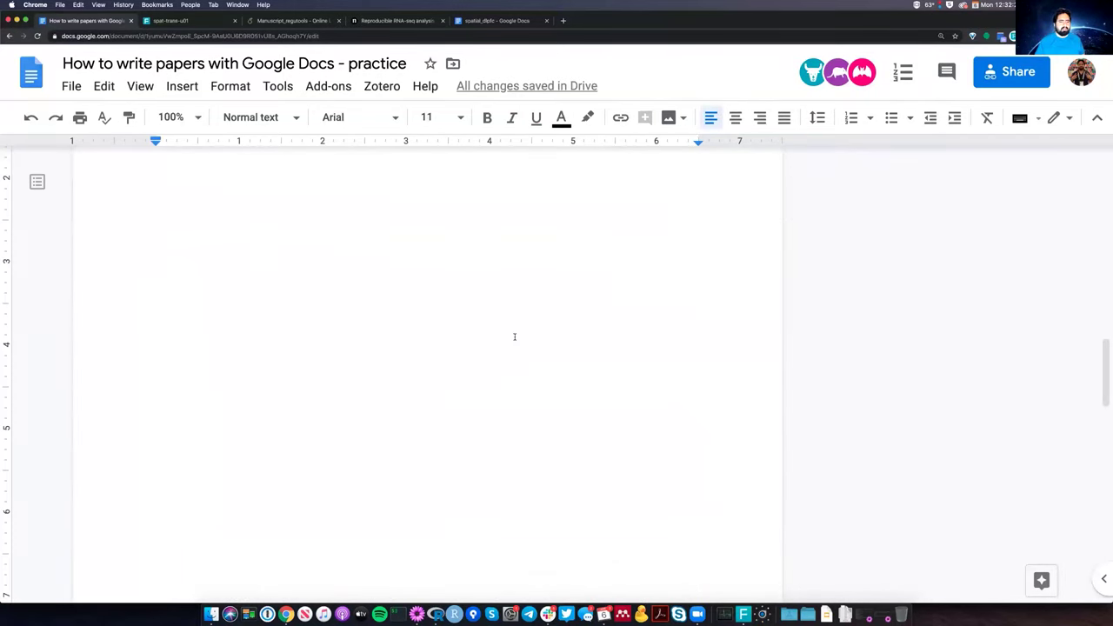
# Delete the blank lines above the Bibliography heading to remove the empty page after the figures.
pyautogui.scroll(2, 354, 405)
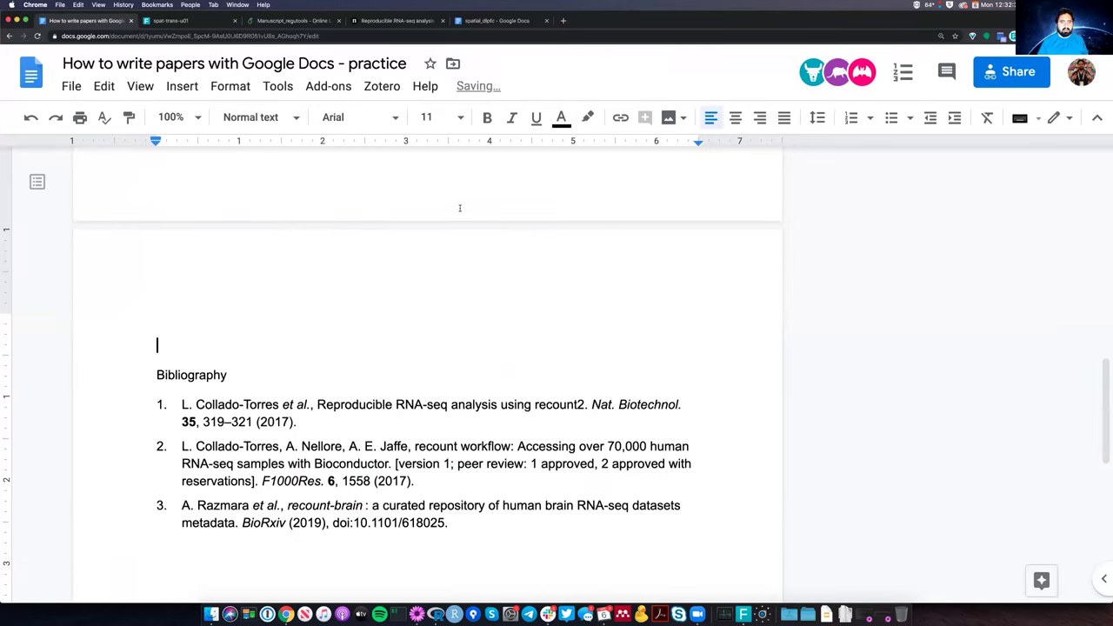
pyautogui.press('BackSpace')
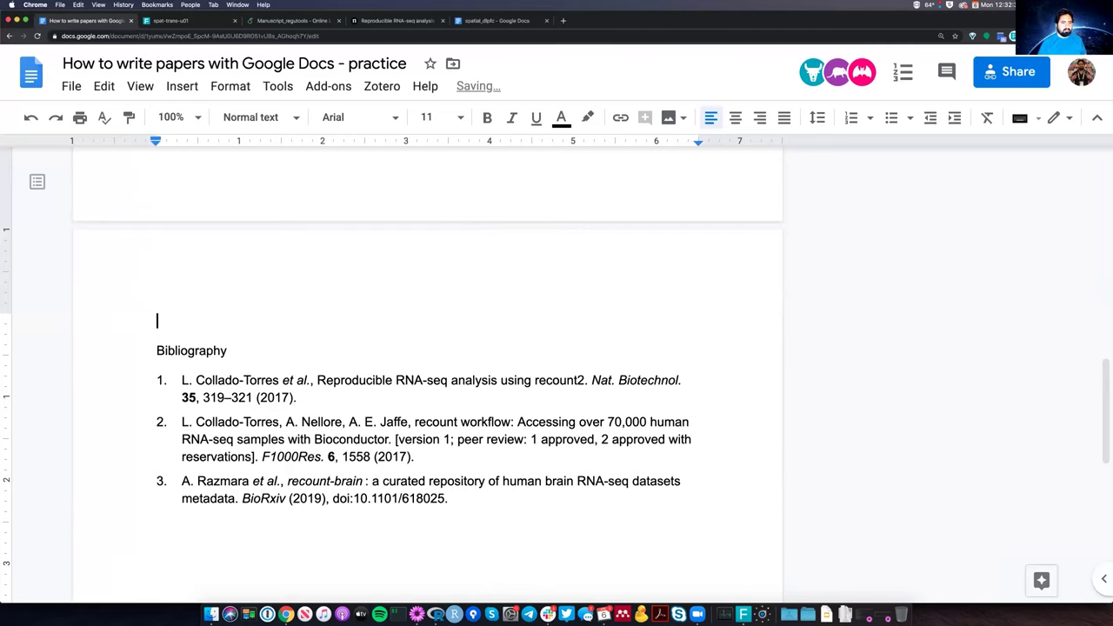
pyautogui.press('BackSpace')
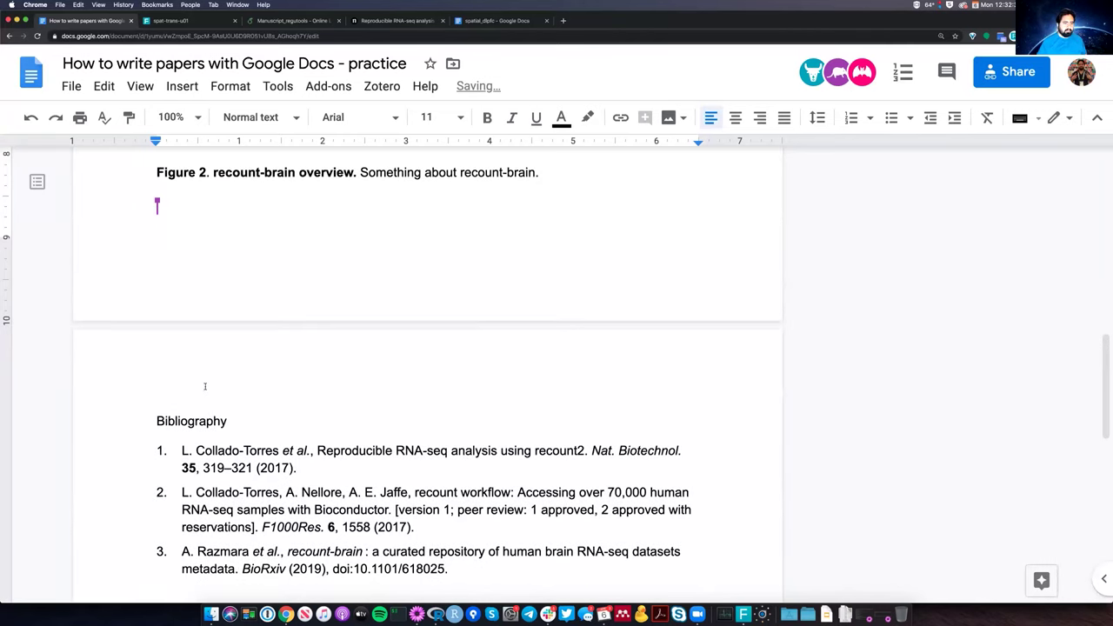
pyautogui.click(216, 420)
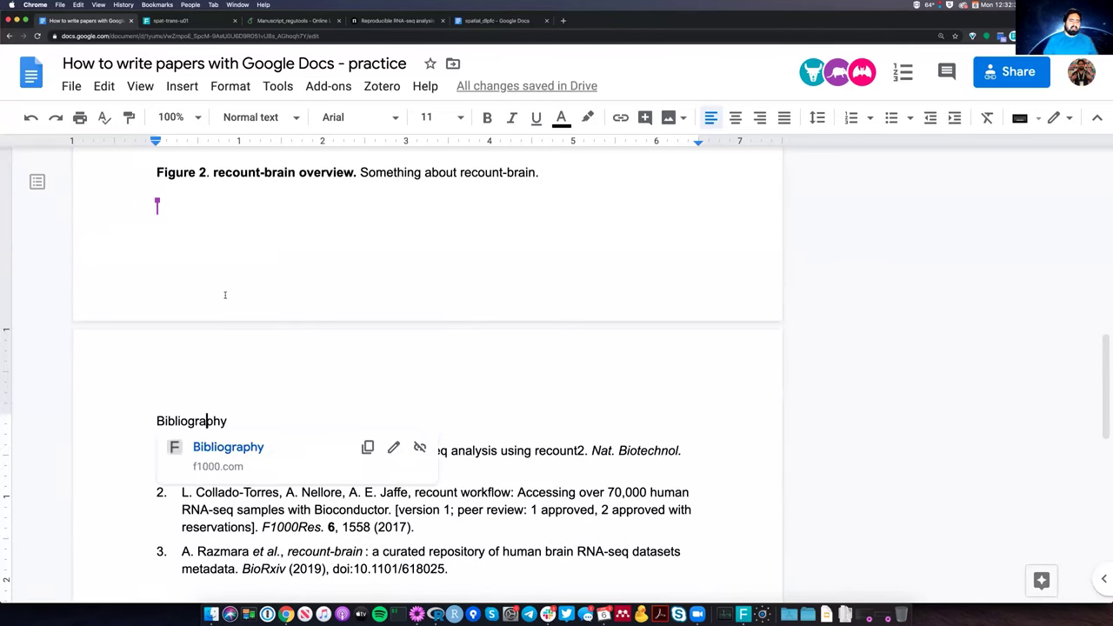
pyautogui.scroll(10, 419, 344)
pyautogui.press('super+Up')
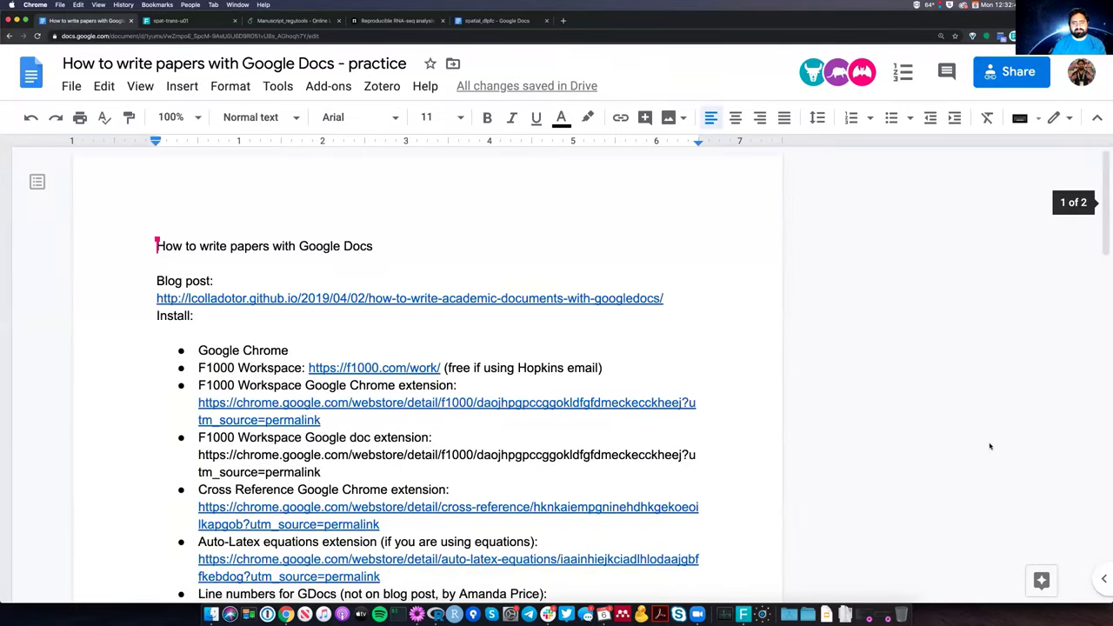
pyautogui.scroll(-3, 589, 372)
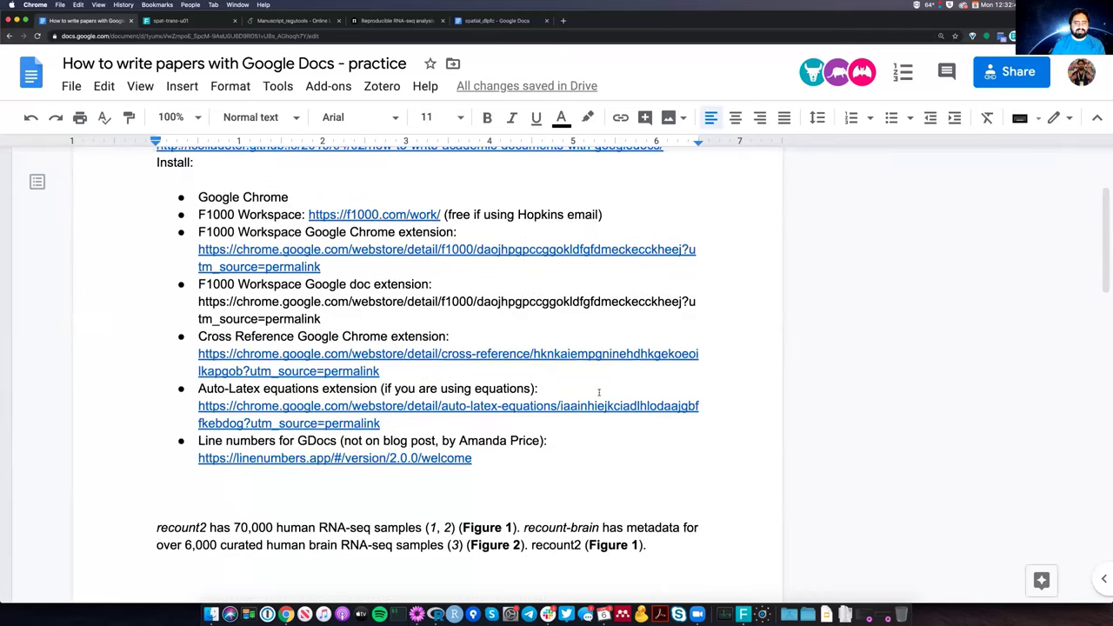
pyautogui.scroll(-2, 609, 391)
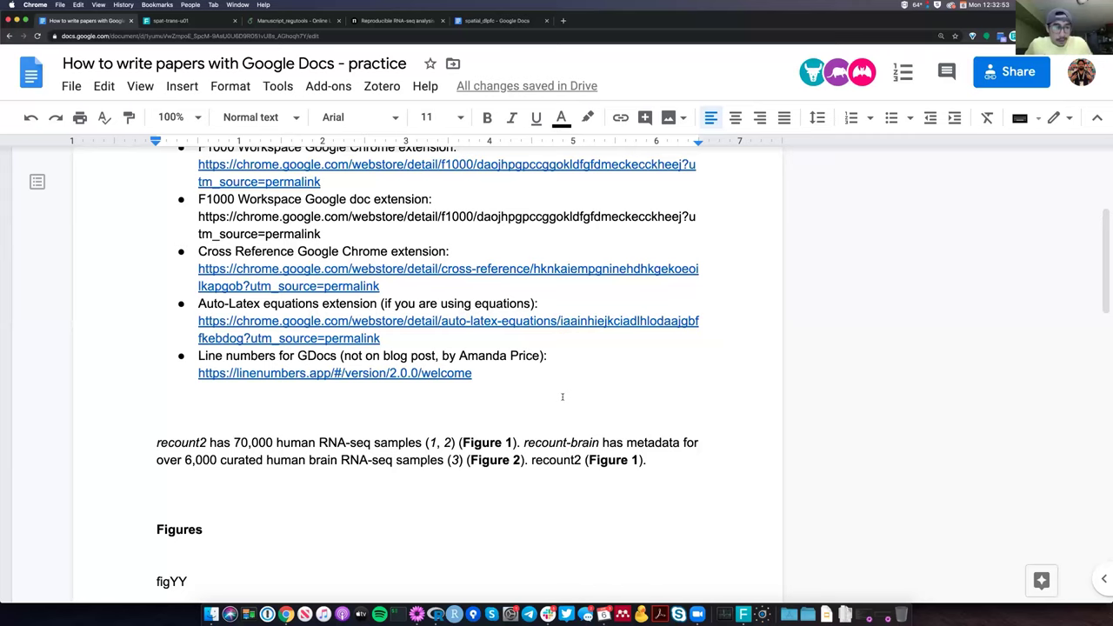
pyautogui.scroll(2, 424, 396)
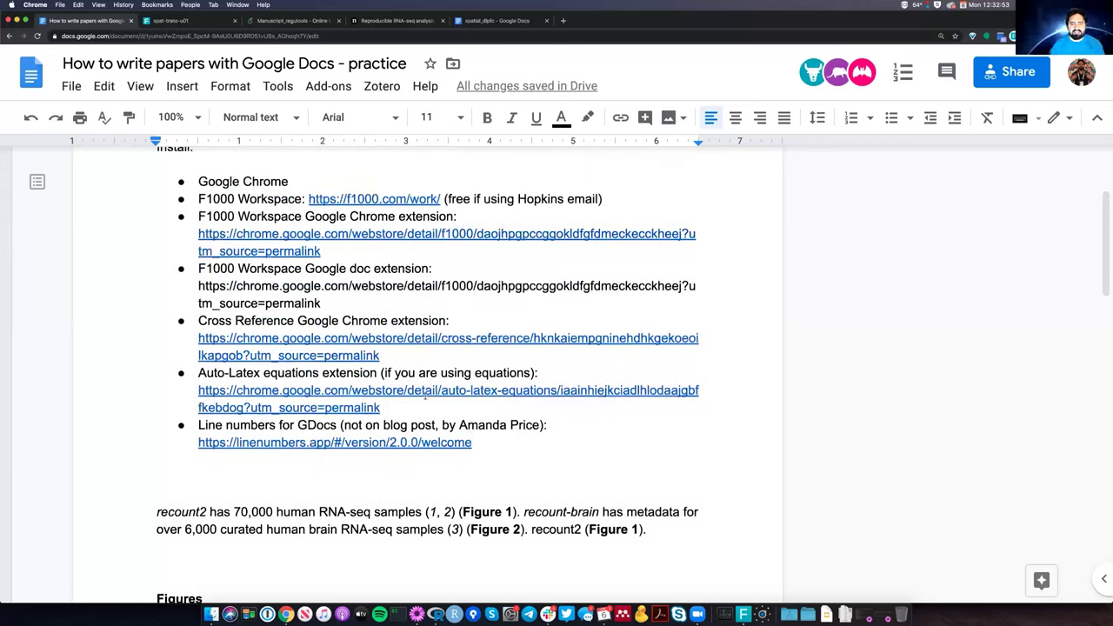
pyautogui.scroll(-2, 493, 441)
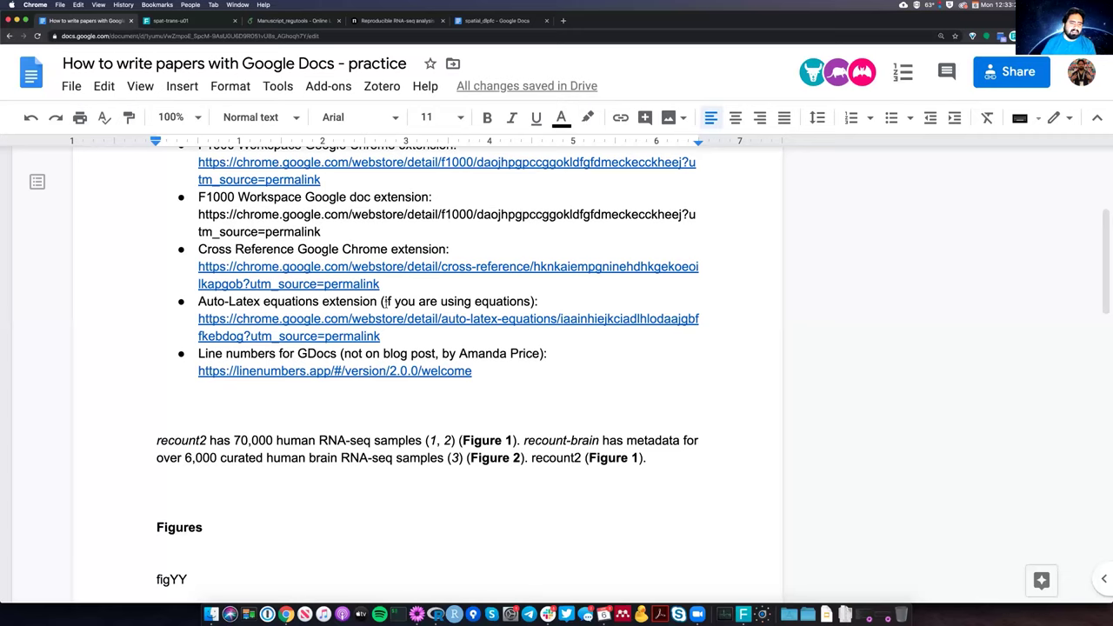
pyautogui.scroll(3, 197, 284)
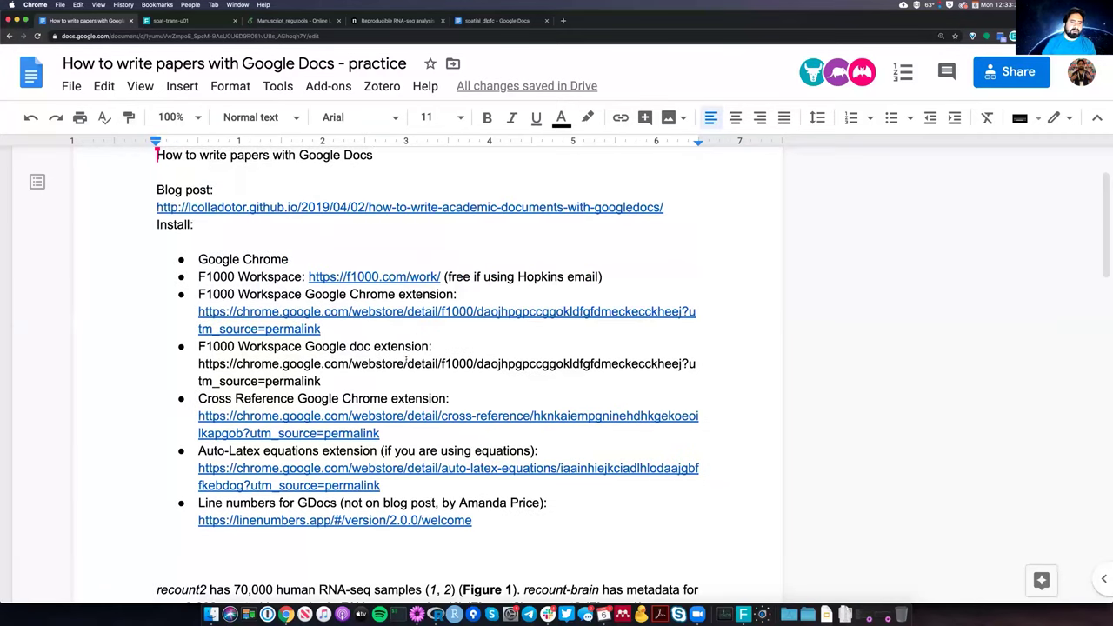
pyautogui.scroll(-4, 363, 385)
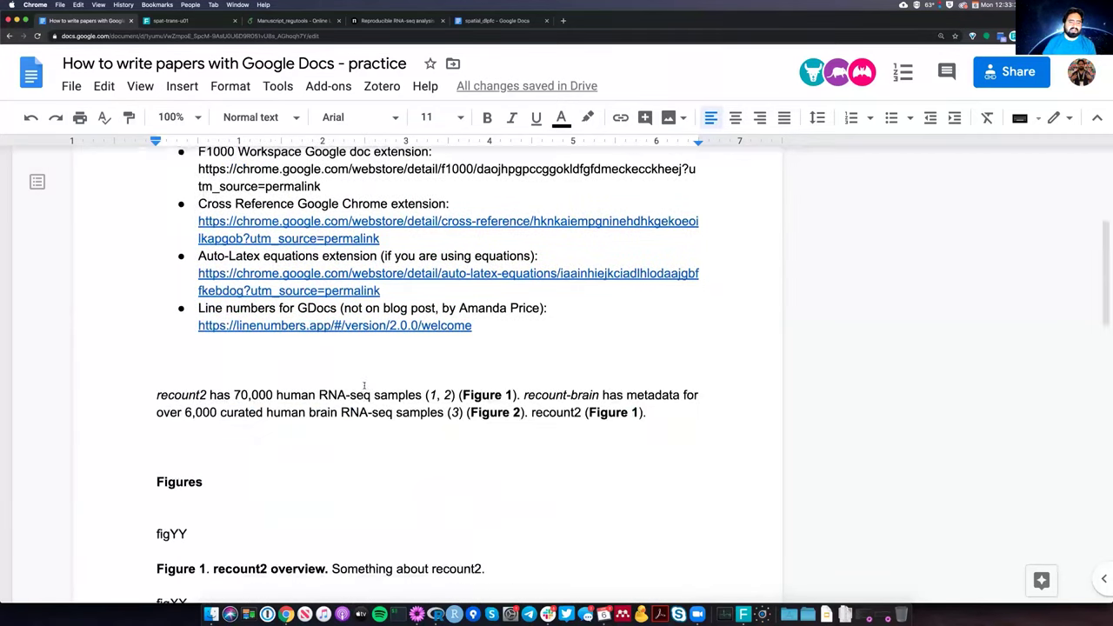
pyautogui.scroll(3, 363, 394)
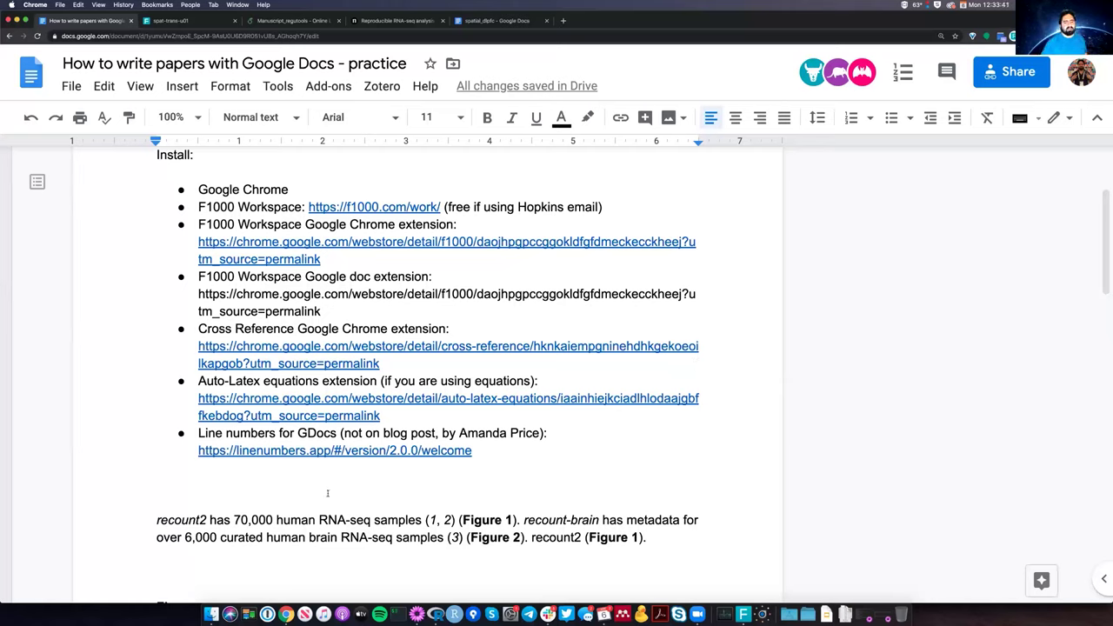
pyautogui.click(187, 520)
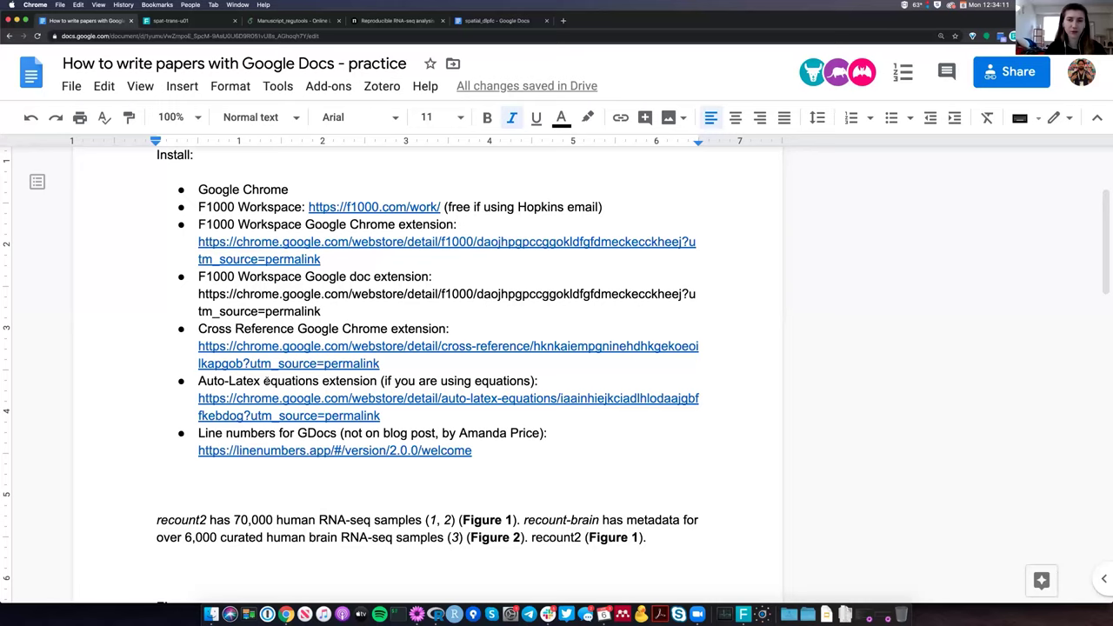
pyautogui.scroll(-5, 479, 474)
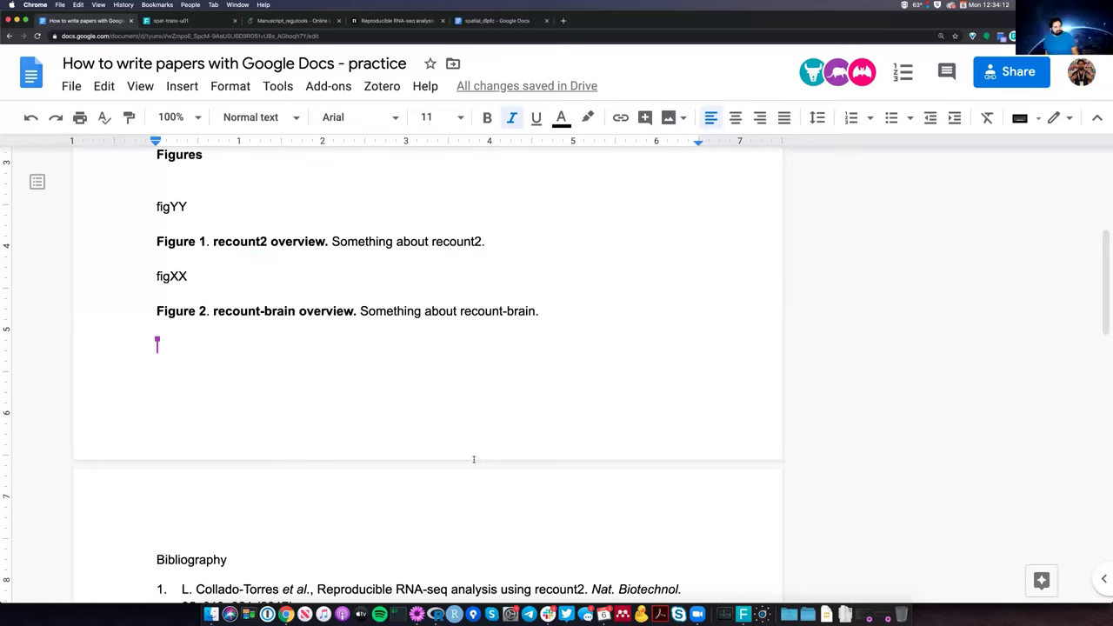
# Select the paragraph's closing sentence, "recount2 (Figure 1).", above the Figures heading.
pyautogui.scroll(2, 443, 300)
pyautogui.scroll(1, 443, 300)
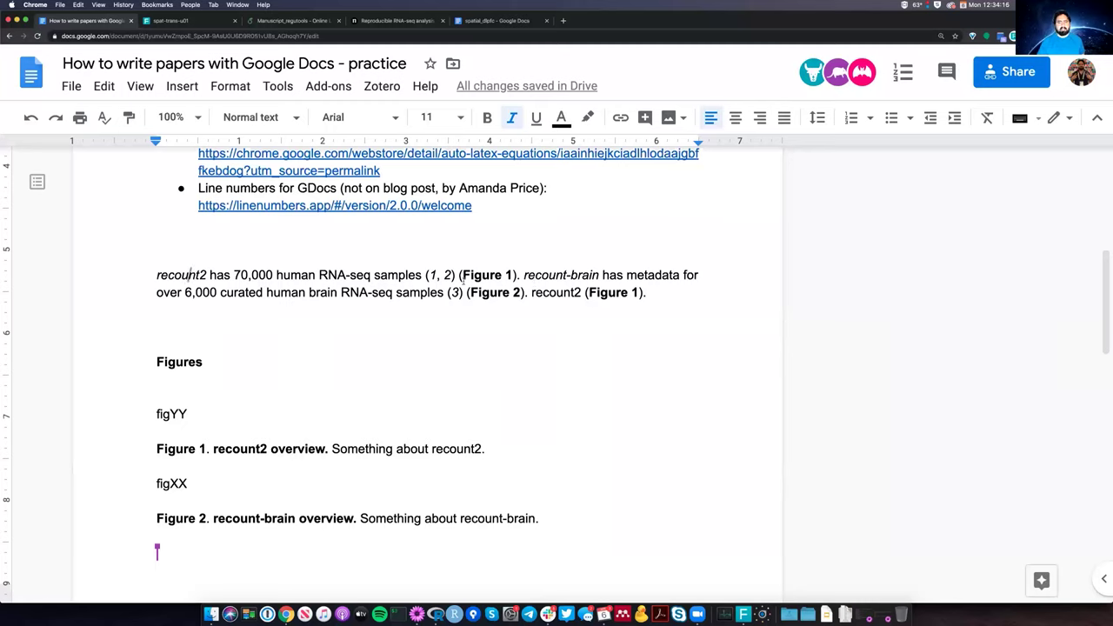
pyautogui.moveTo(646, 292); pyautogui.dragTo(621, 292)
pyautogui.hotkey('shift', 'Left')
pyautogui.hotkey('shift', 'Left')
pyautogui.hotkey('shift', 'Left')
pyautogui.hotkey('shift', 'Left')
pyautogui.hotkey('shift', 'Left')
pyautogui.hotkey('shift', 'Left')
pyautogui.hotkey('shift', 'Left')
pyautogui.hotkey('shift', 'Left')
pyautogui.hotkey('shift', 'Left')
pyautogui.hotkey('shift', 'Left')
pyautogui.hotkey('shift', 'Left')
pyautogui.hotkey('shift', 'Left')
pyautogui.hotkey('shift', 'Left')
pyautogui.hotkey('shift', 'Left')
pyautogui.hotkey('shift', 'Left')
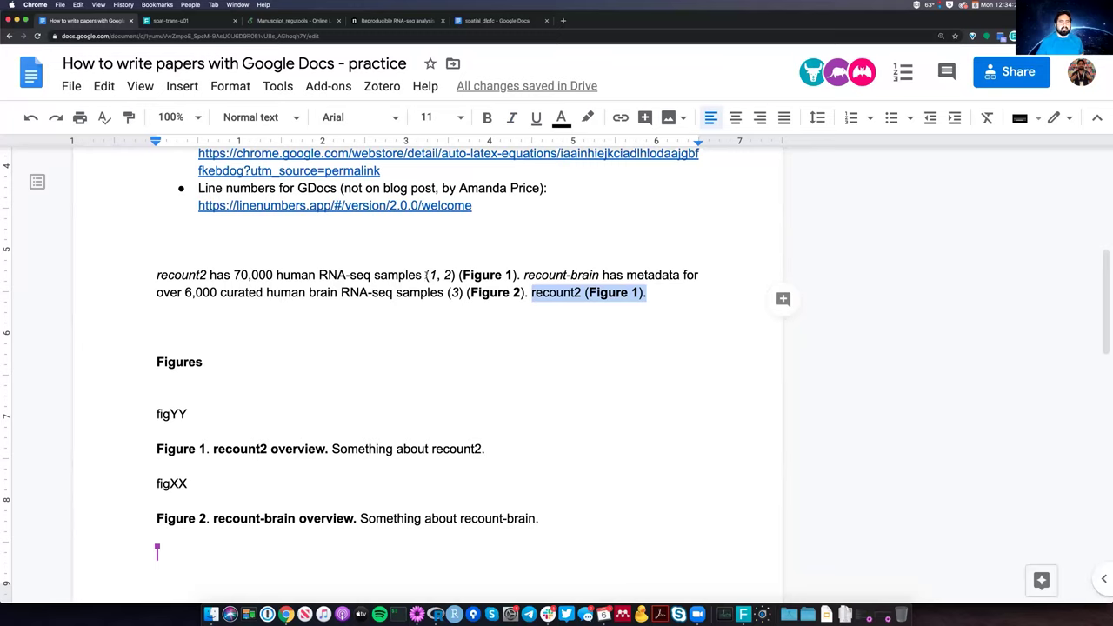
# Copy the (1, 2) citation from the first sentence and paste it after recount2 in the paragraph's last sentence.
pyautogui.click(457, 275)
pyautogui.click(425, 275)
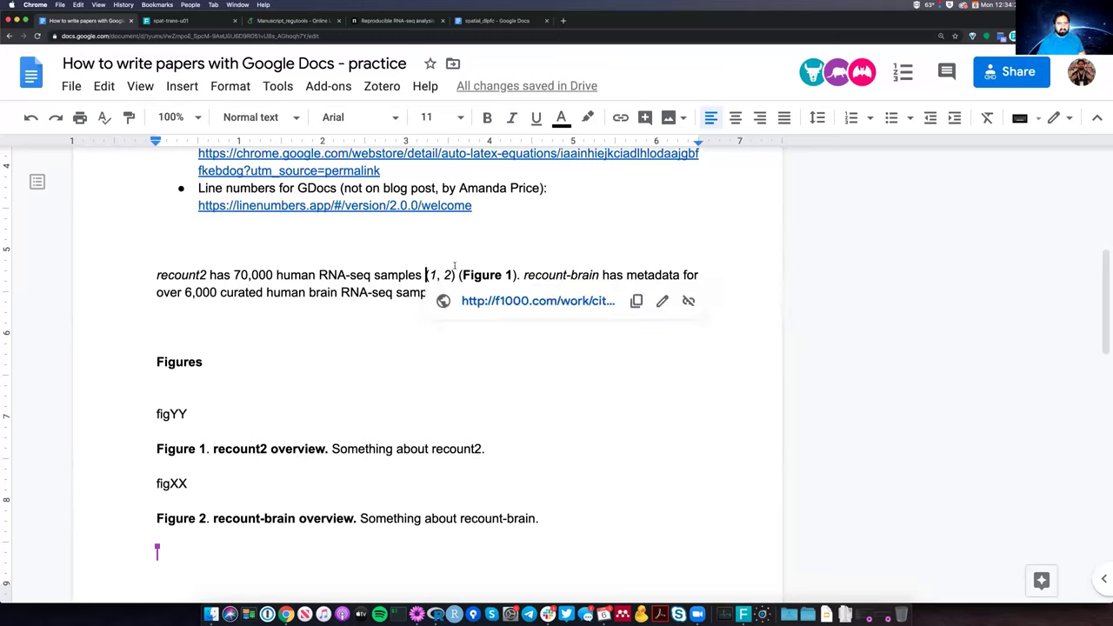
pyautogui.keyDown('shift'); pyautogui.click(455, 275); pyautogui.keyUp('shift')
pyautogui.hotkey('ctrl', 'c')
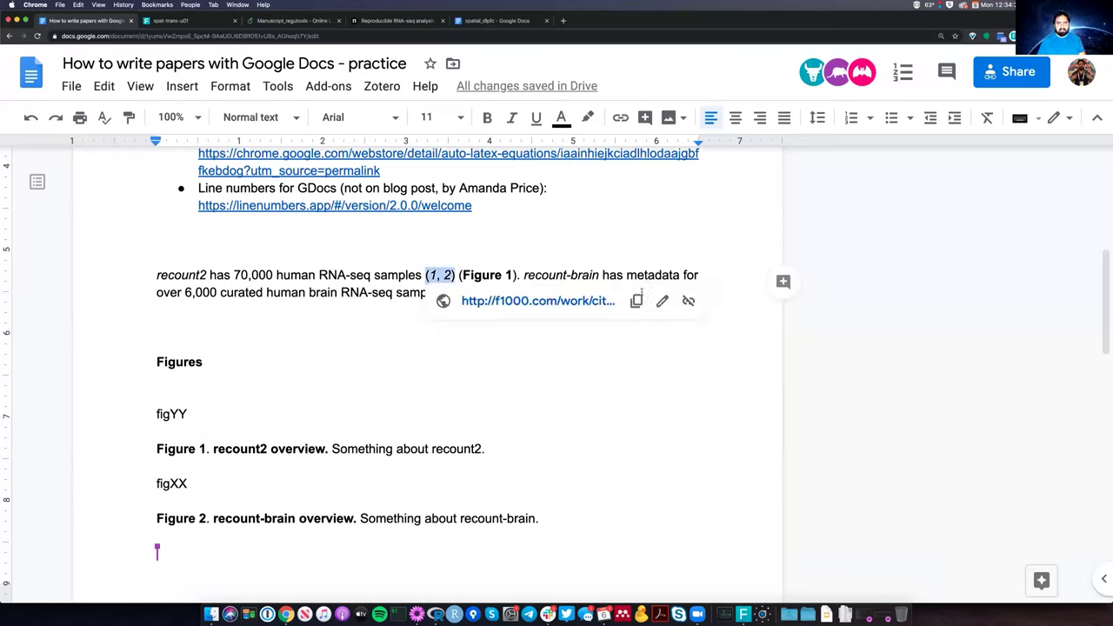
pyautogui.press('Up')
pyautogui.press('Up')
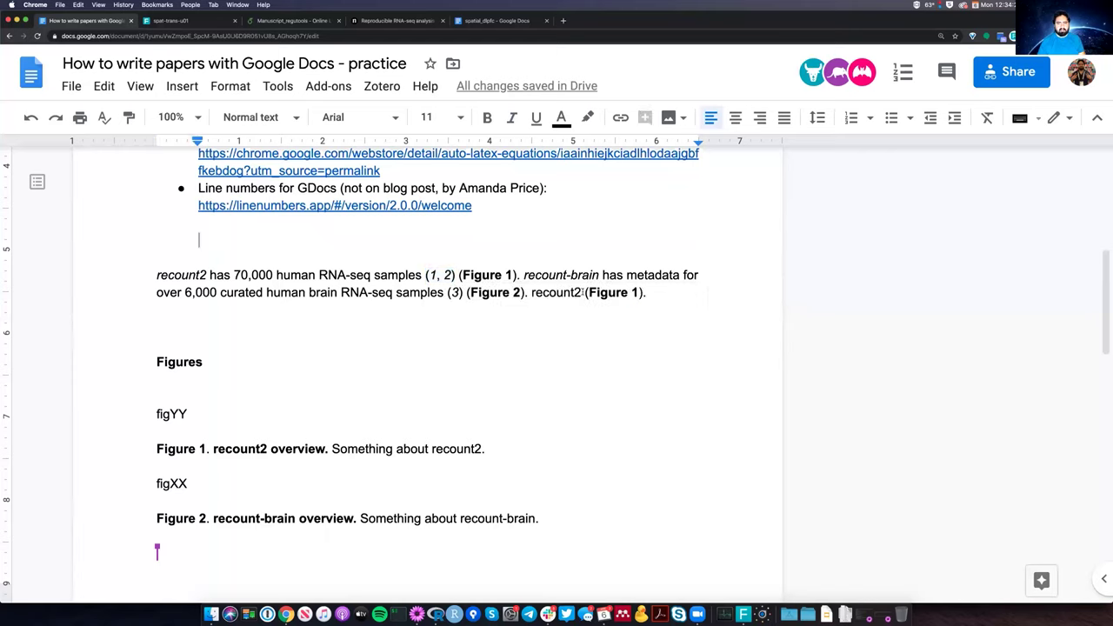
pyautogui.click(582, 292)
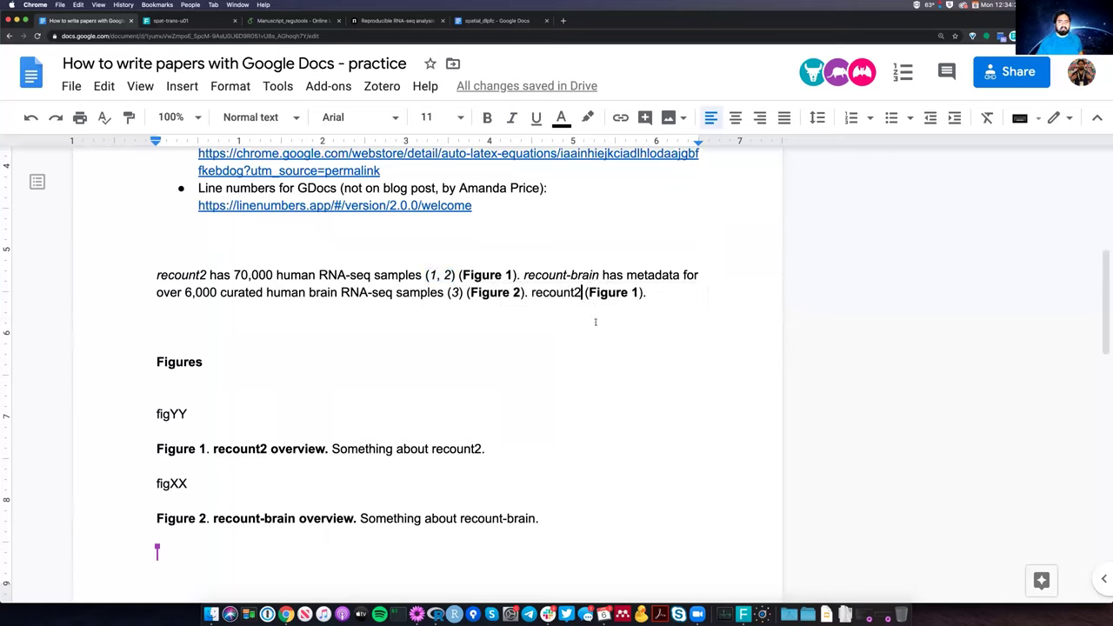
pyautogui.hotkey('ctrl', 'v')
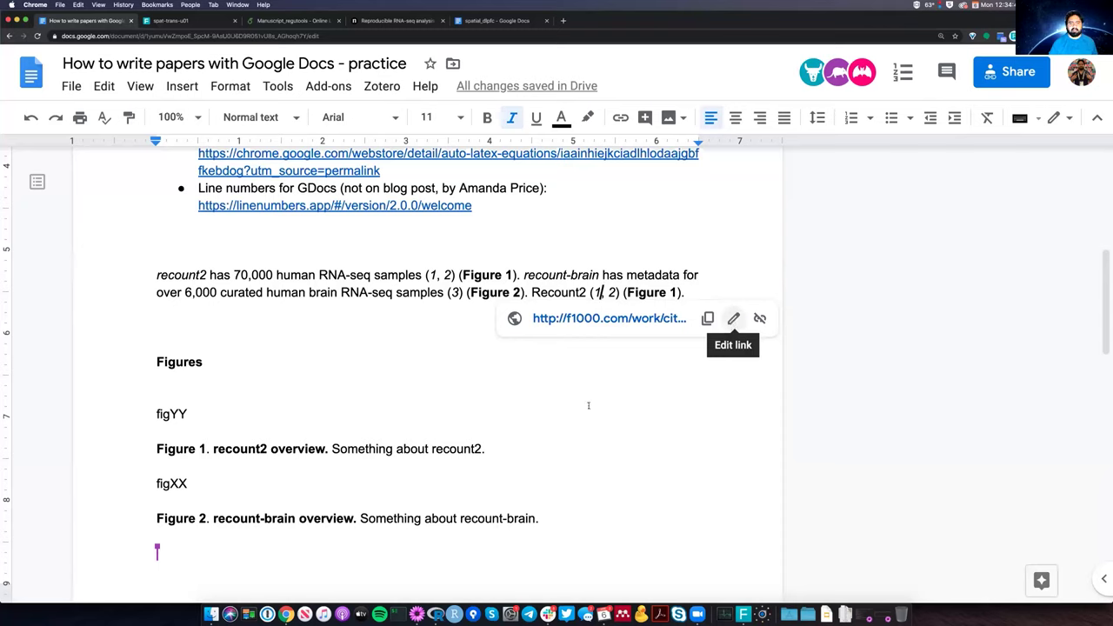
# Inspect the link address behind the pasted (1, 2) citation, highlighting its reference ids, without changing it.
pyautogui.press('super+k')
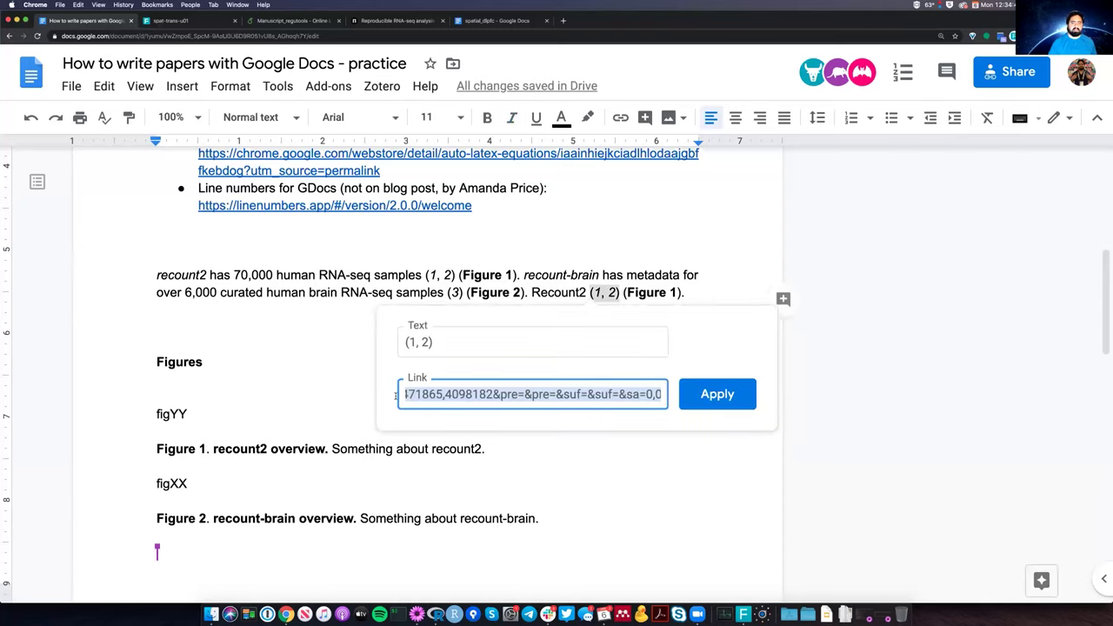
pyautogui.click(399, 395)
pyautogui.moveTo(570, 394); pyautogui.dragTo(607, 394)
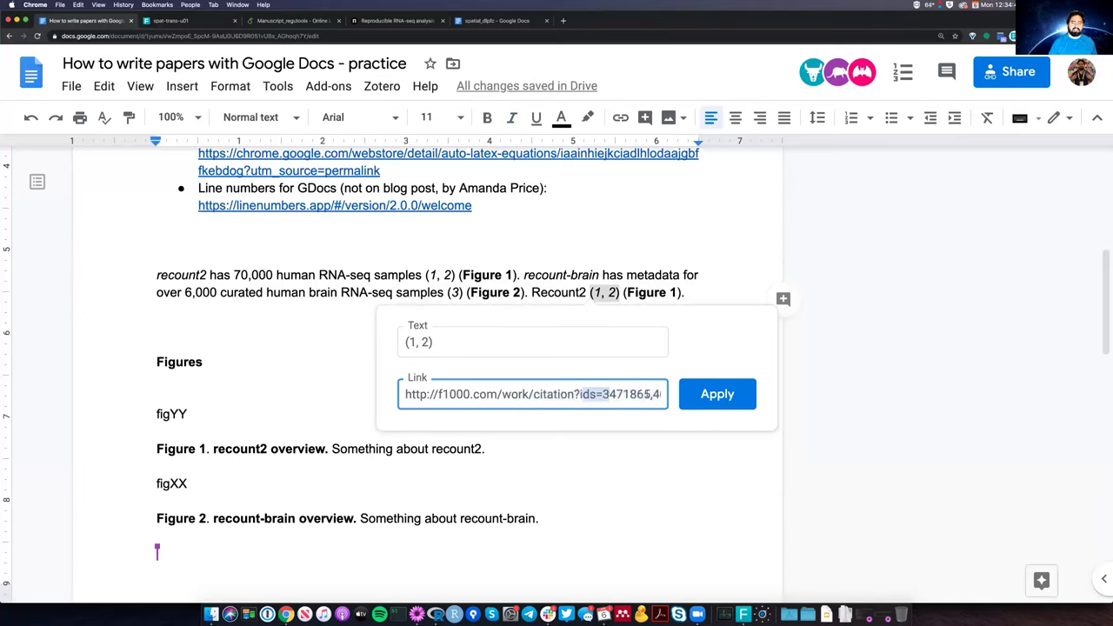
pyautogui.hotkey('shift', 'Right')
pyautogui.hotkey('shift', 'Right')
pyautogui.hotkey('shift', 'Right')
pyautogui.hotkey('shift', 'Right')
pyautogui.hotkey('shift', 'Right')
pyautogui.hotkey('shift', 'Right')
pyautogui.hotkey('shift', 'Right')
pyautogui.hotkey('shift', 'Right')
pyautogui.hotkey('shift', 'Right')
pyautogui.hotkey('shift', 'Right')
pyautogui.hotkey('shift', 'Right')
pyautogui.hotkey('shift', 'Right')
pyautogui.hotkey('shift', 'Right')
pyautogui.hotkey('shift', 'Right')
pyautogui.hotkey('shift', 'Right')
pyautogui.hotkey('shift', 'Right')
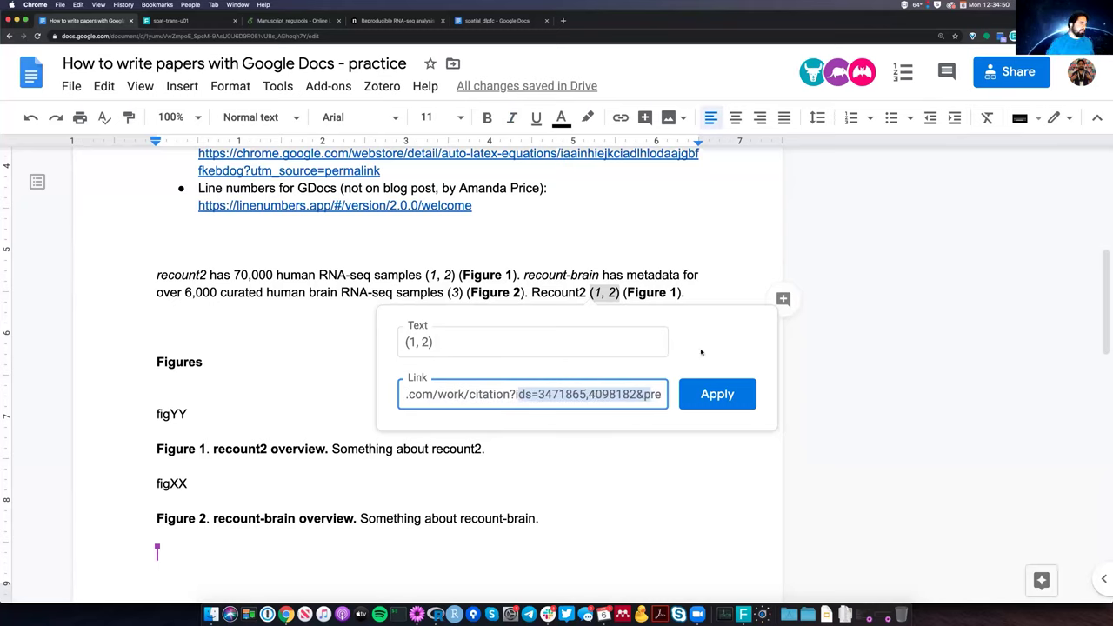
pyautogui.hotkey('shift', 'Left')
pyautogui.hotkey('shift', 'Left')
pyautogui.hotkey('shift', 'Left')
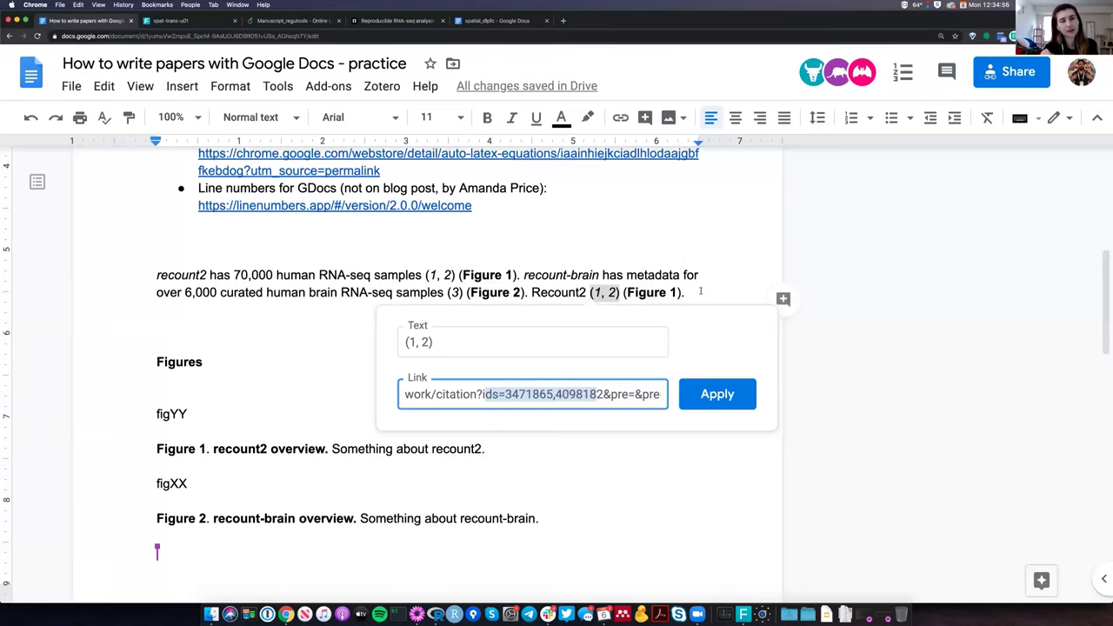
pyautogui.click(683, 259)
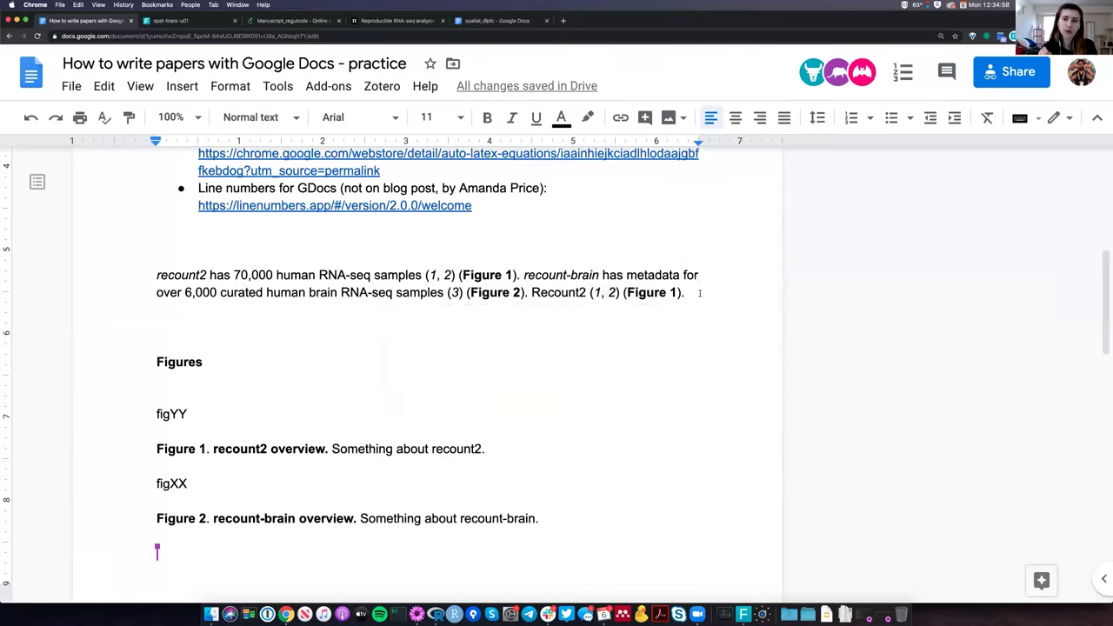
# Add a plain-text "(1, 2)" before the full stop at the end of the paragraph's last sentence.
pyautogui.click(700, 293)
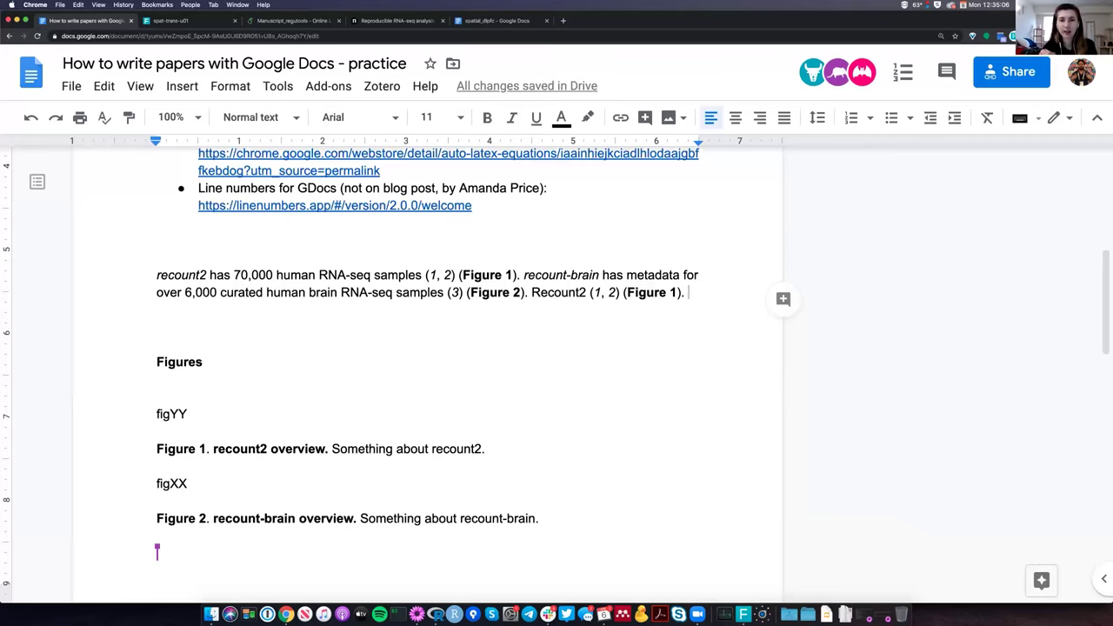
pyautogui.press('BackSpace')
pyautogui.press('BackSpace')
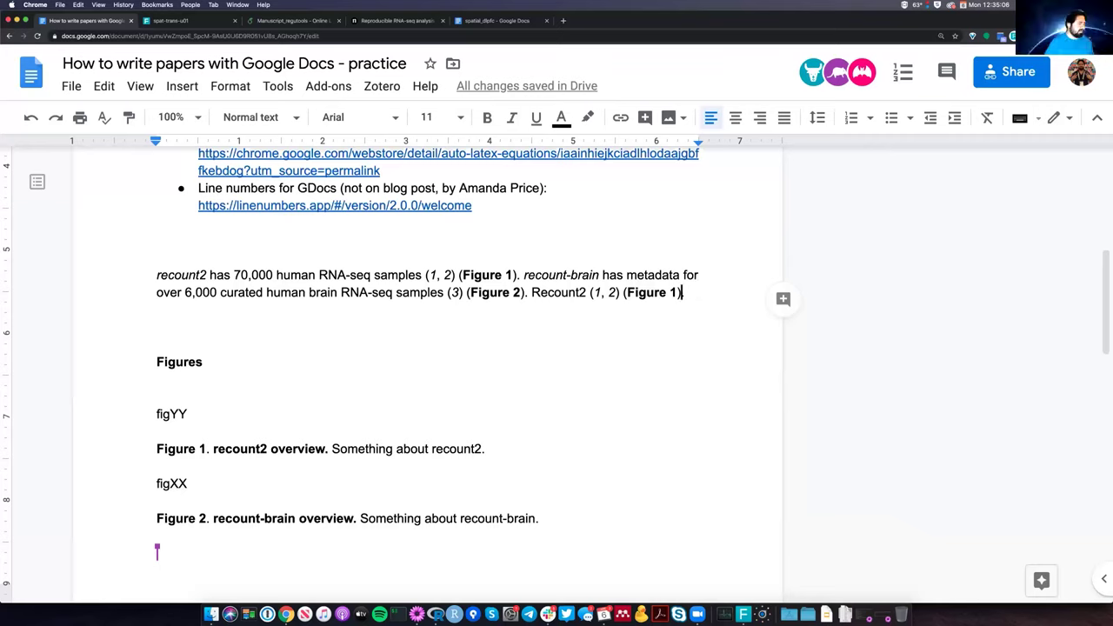
pyautogui.write('.')
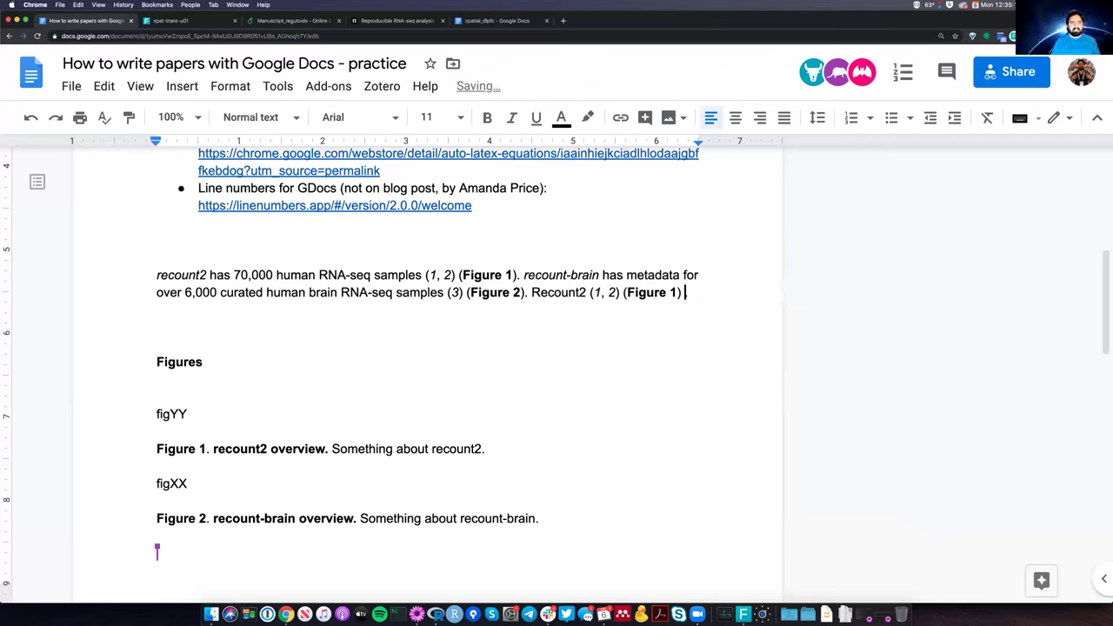
pyautogui.write(' (1, 2).')
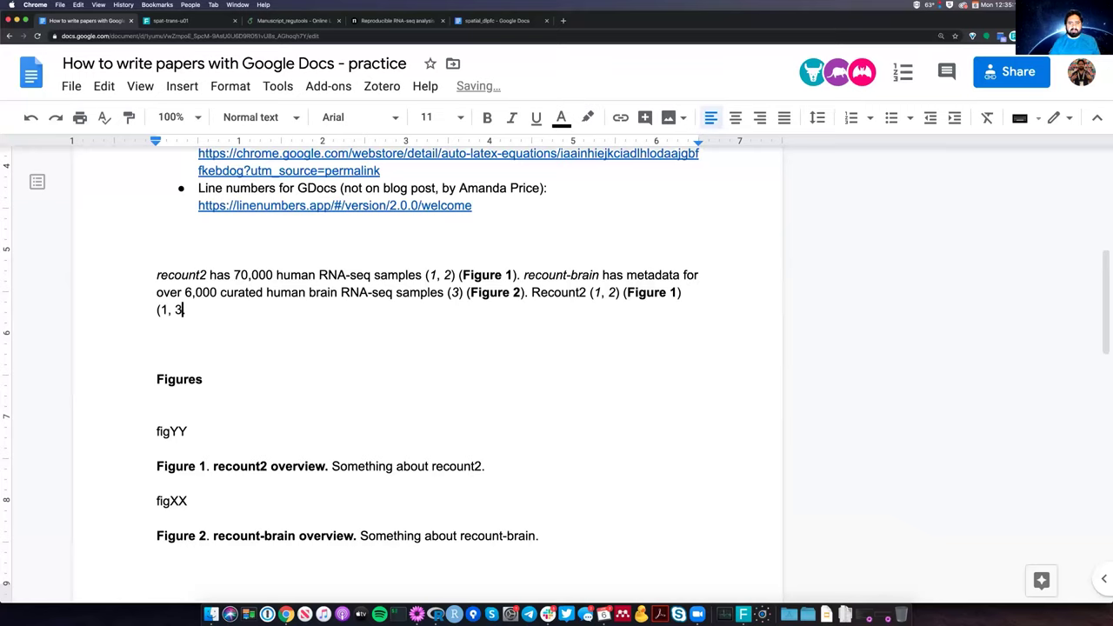
pyautogui.click(161, 309)
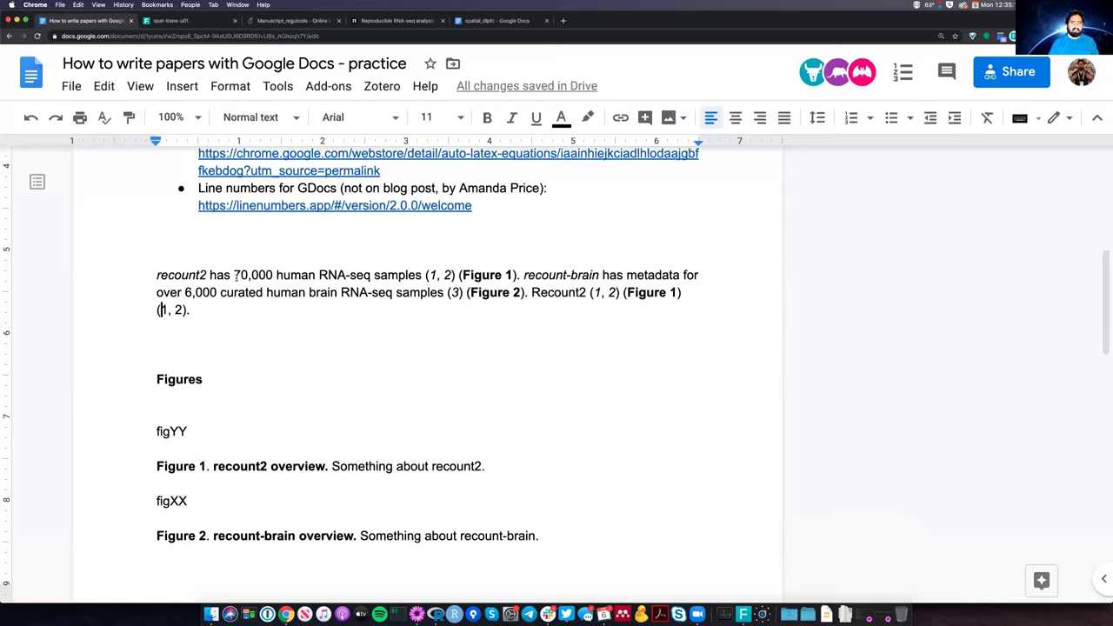
# Open the F1000 add-on's Insert citations tool and place the cursor before "samples" in the first sentence.
pyautogui.click(235, 275)
pyautogui.click(366, 90)
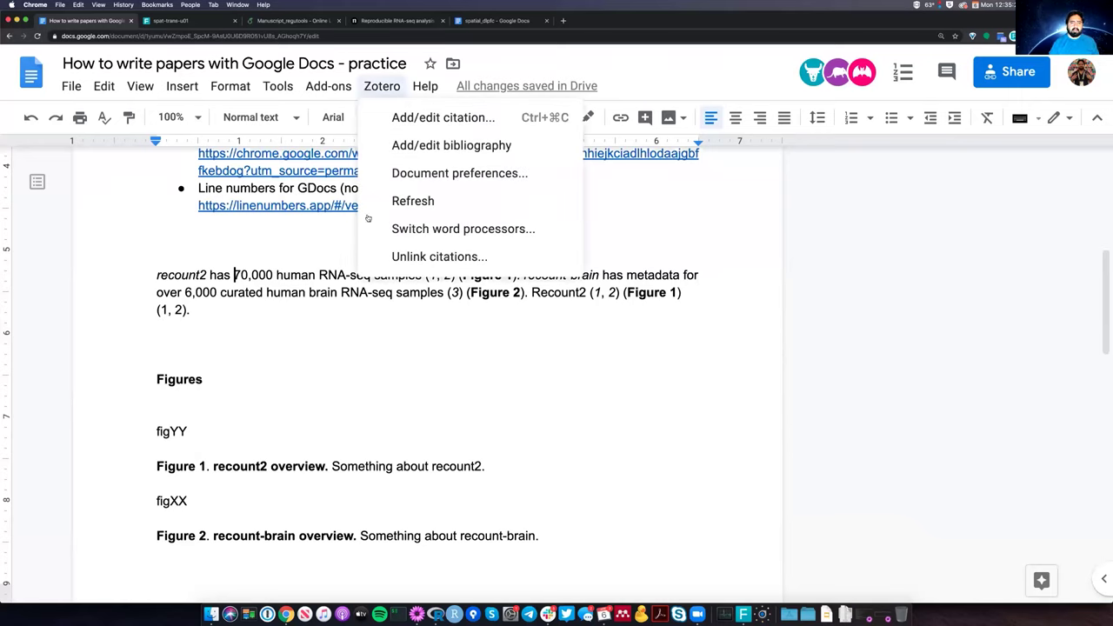
pyautogui.press('Left')
pyautogui.moveTo(369, 217)
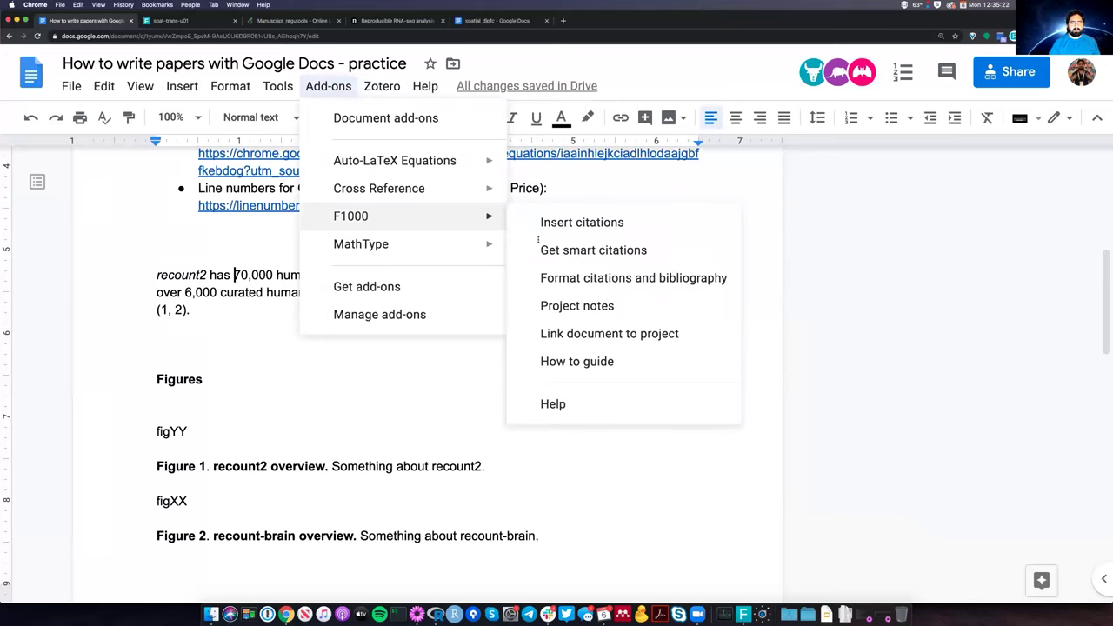
pyautogui.click(538, 239)
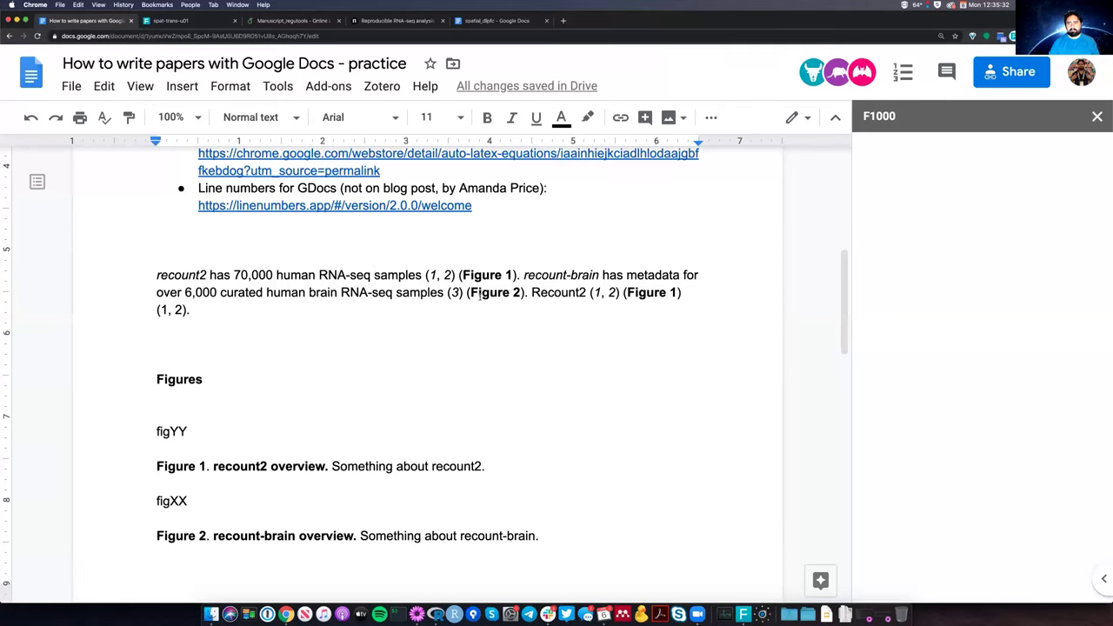
pyautogui.scroll(-1, 479, 295)
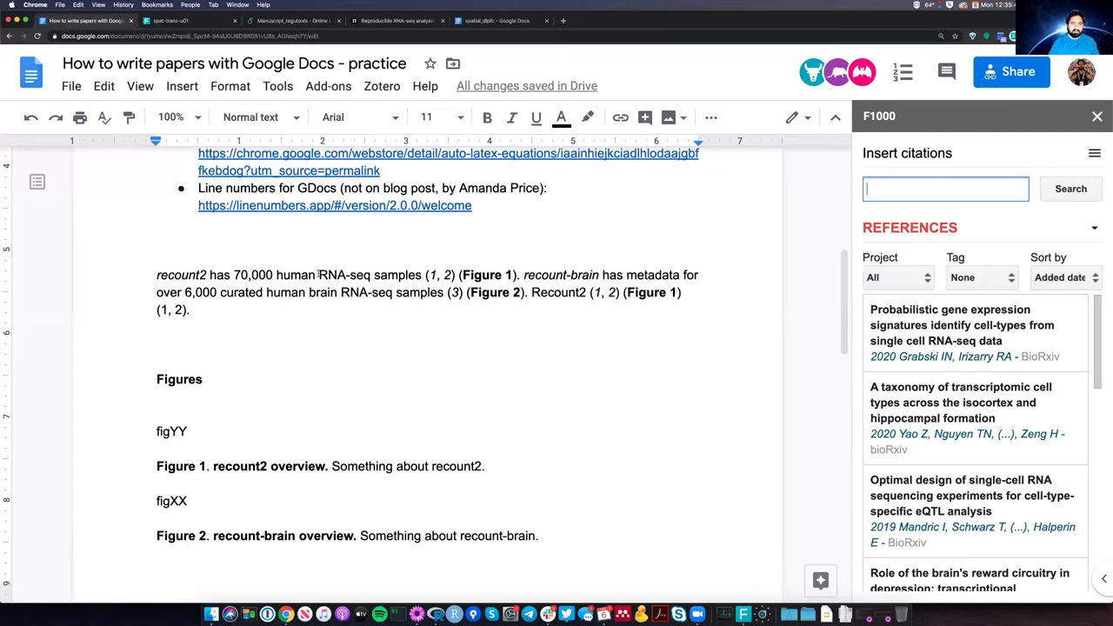
pyautogui.click(374, 276)
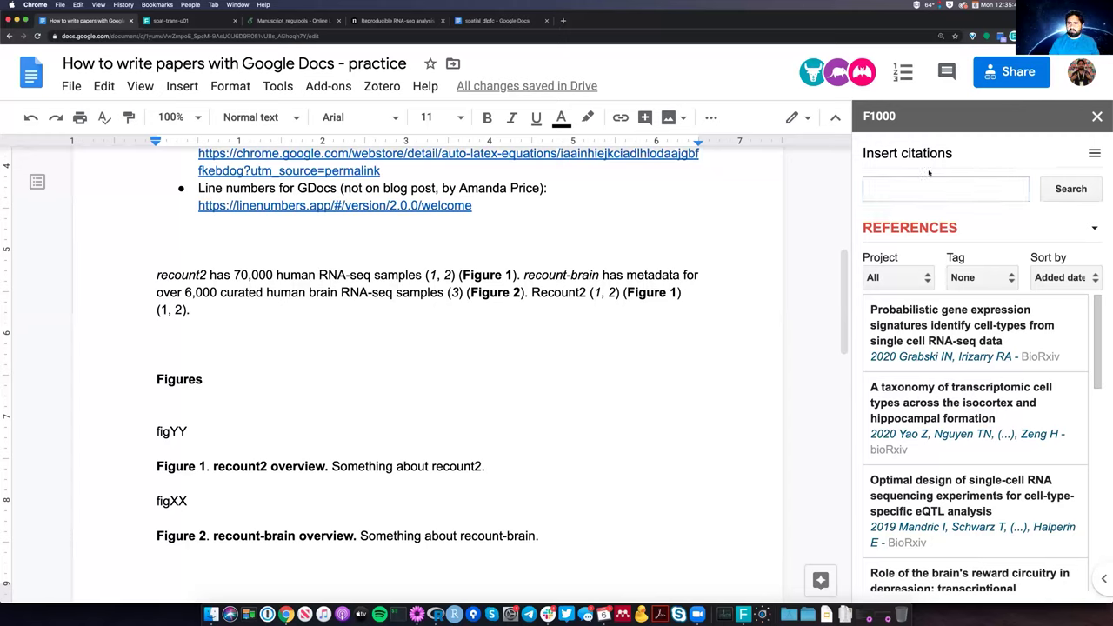
# Search the F1000 references for "rnaseq" and browse the matching papers.
pyautogui.click(904, 190)
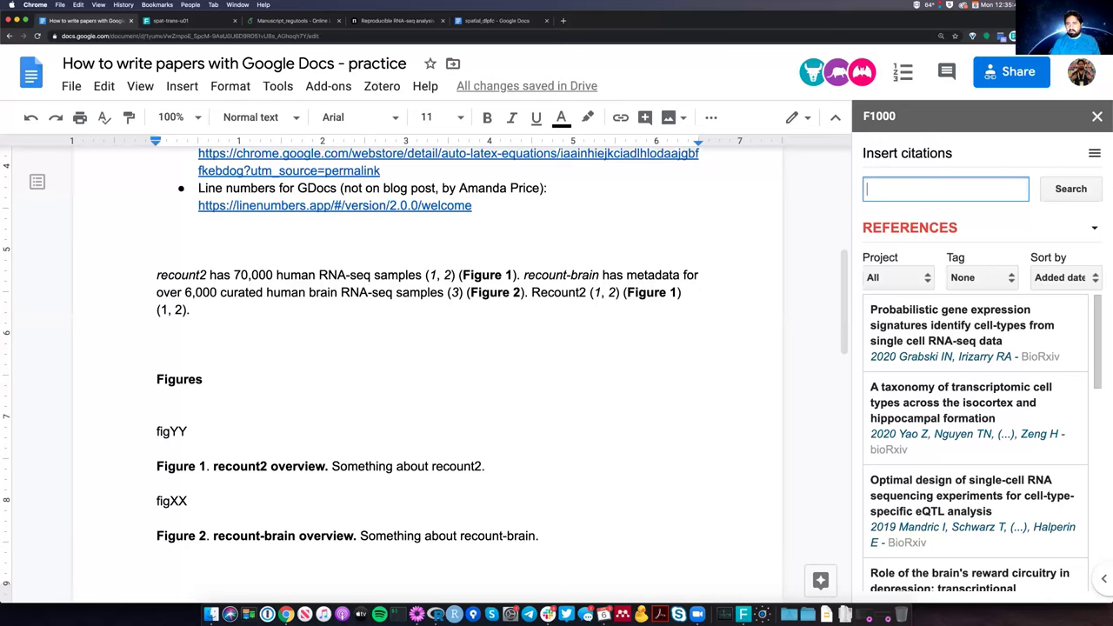
pyautogui.write('rnaseq')
pyautogui.press('Return')
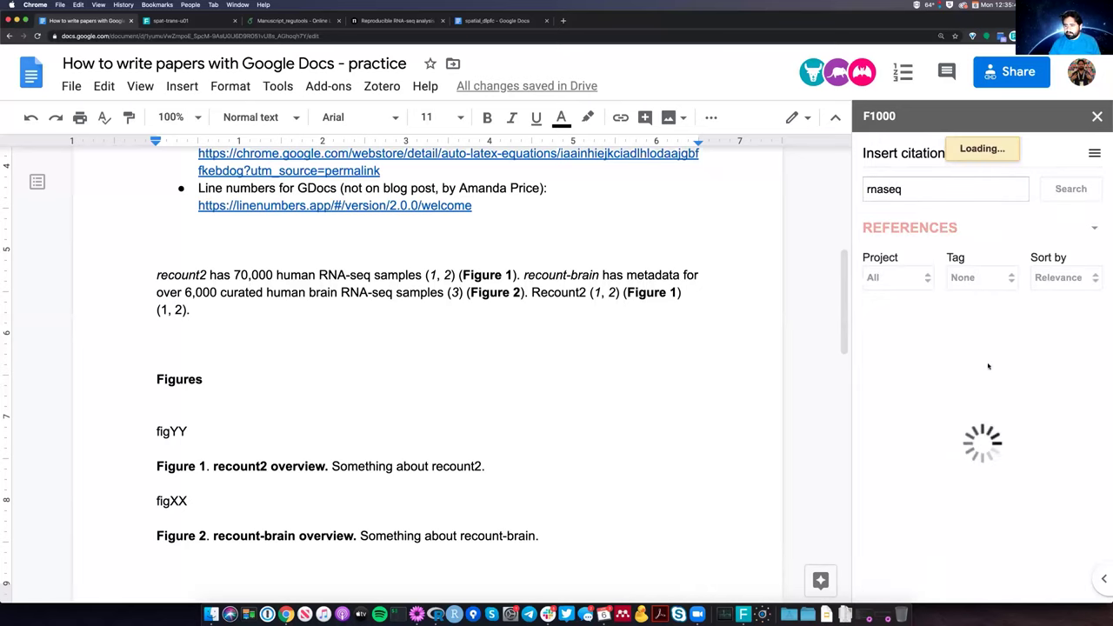
pyautogui.scroll(-3, 979, 365)
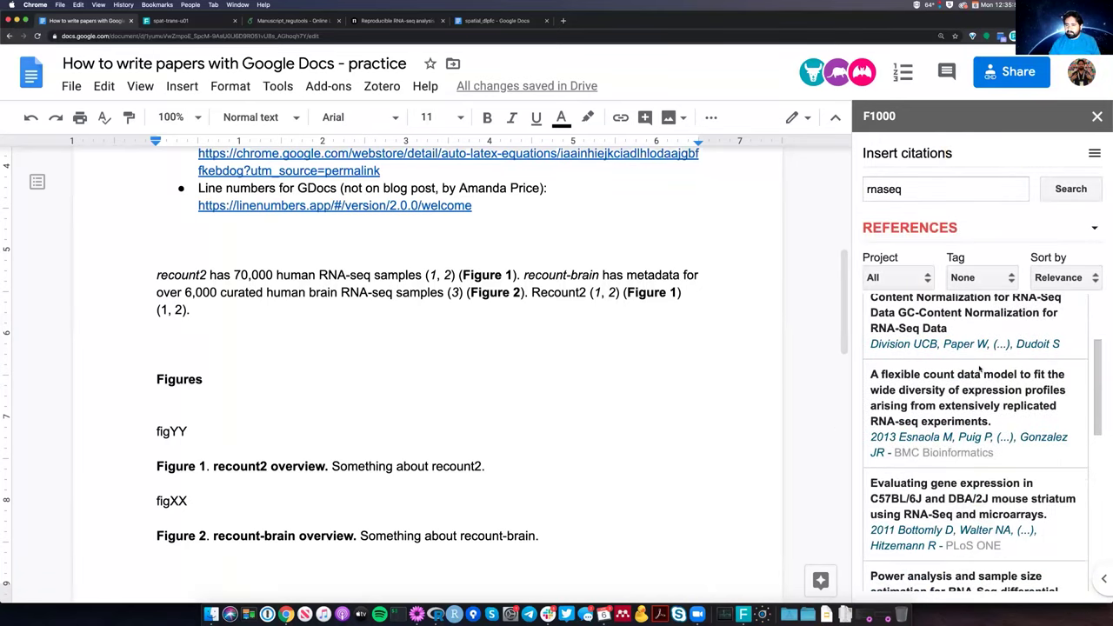
pyautogui.moveTo(980, 374)
pyautogui.scroll(-4, 982, 383)
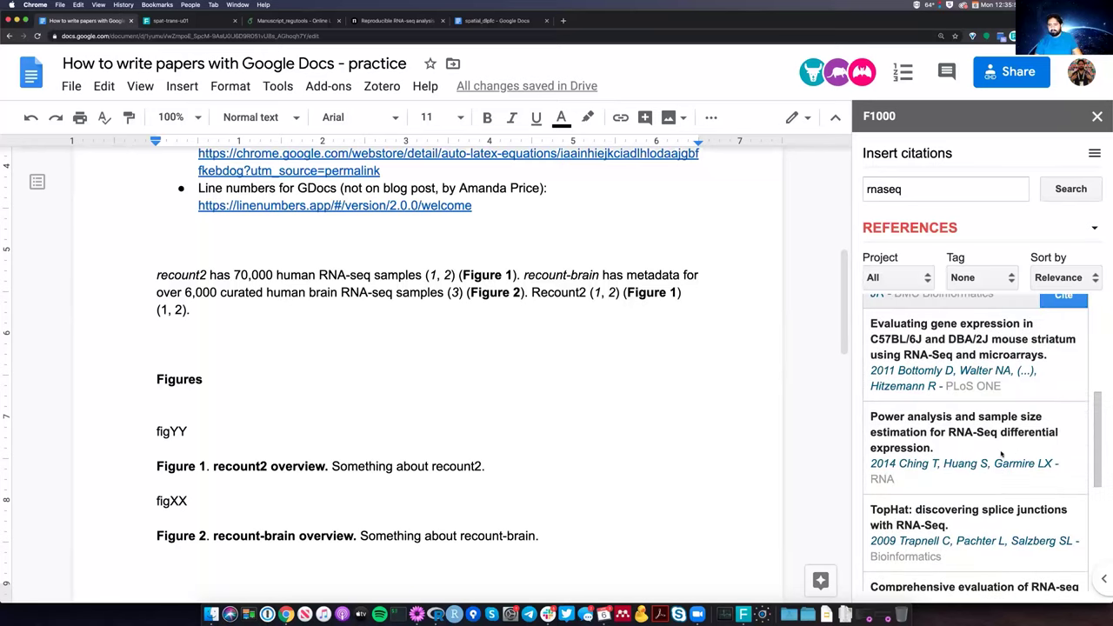
pyautogui.scroll(-4, 999, 439)
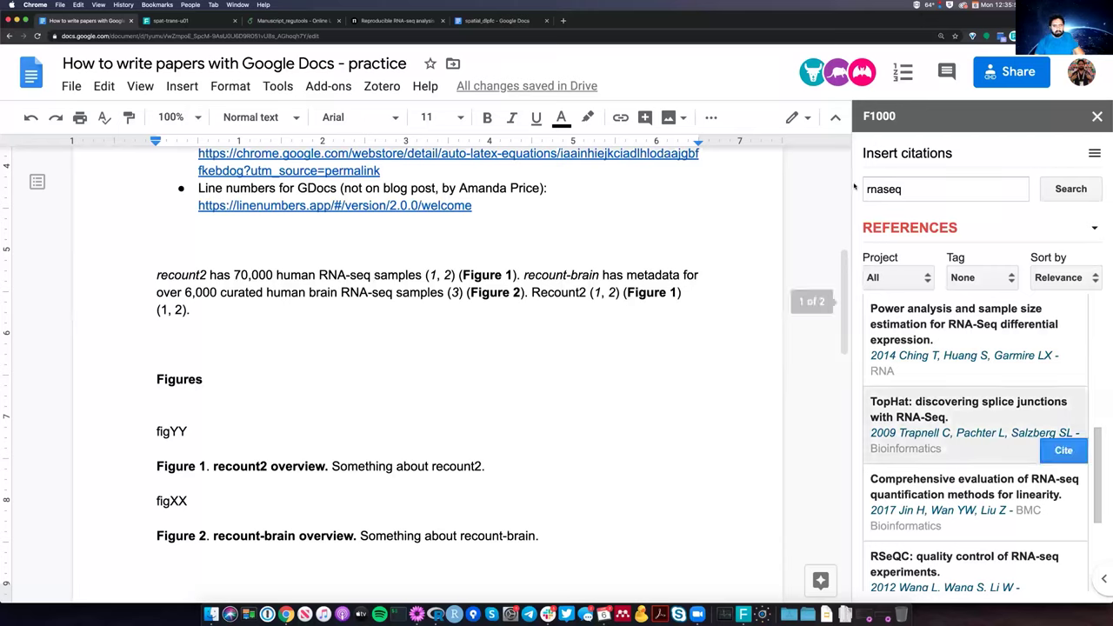
# Start the paragraph with non-italic "Processed with Rail-RNA," and, using an F1000 search for "rail", cite the 2017 Bioinformatics Rail-RNA paper before the comma.
pyautogui.doubleClick(883, 188)
pyautogui.write('rail')
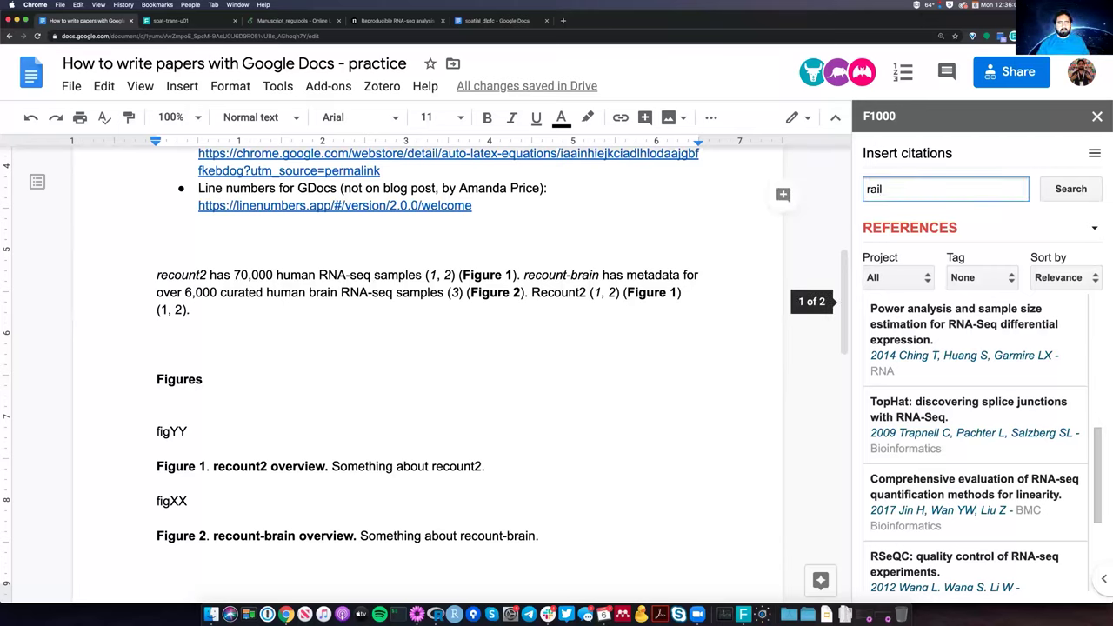
pyautogui.press('Return')
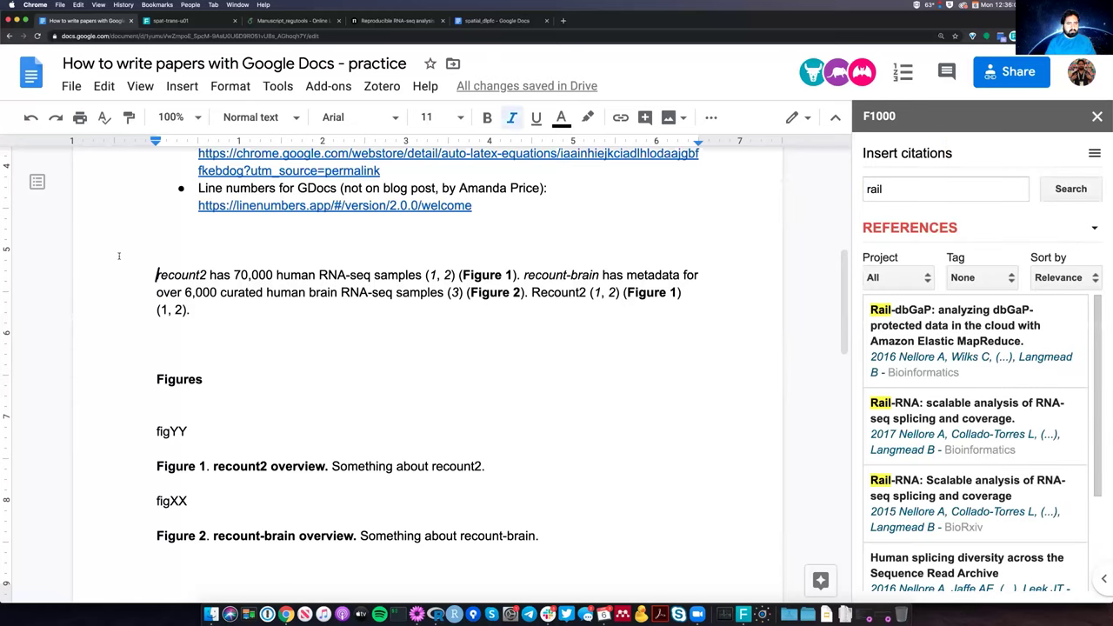
pyautogui.press('super+i')
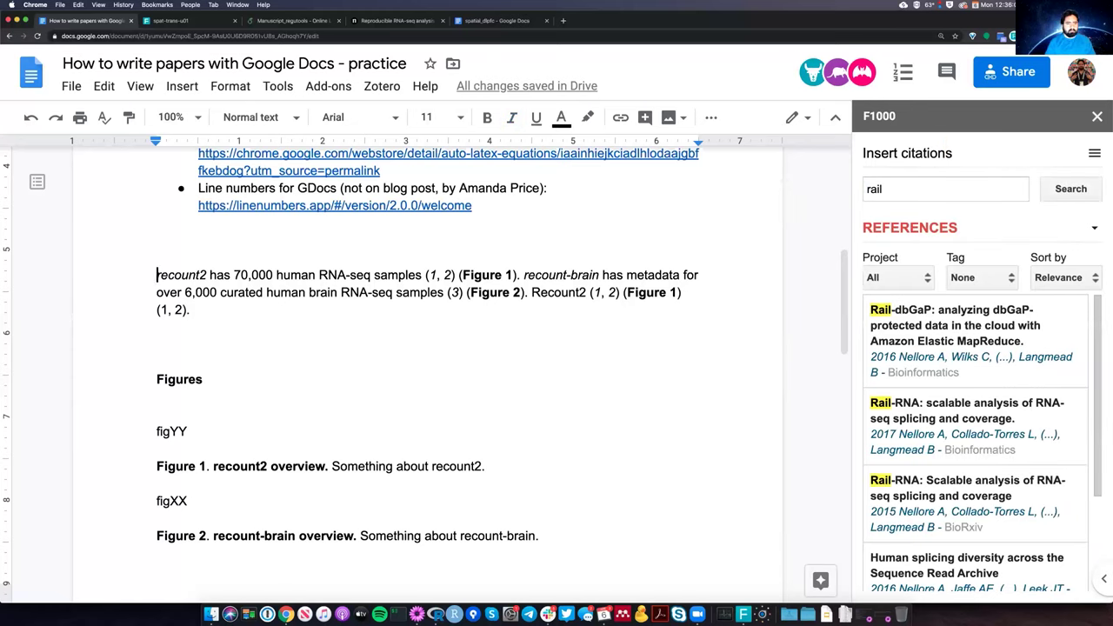
pyautogui.write('Processed with Rail-RNA,')
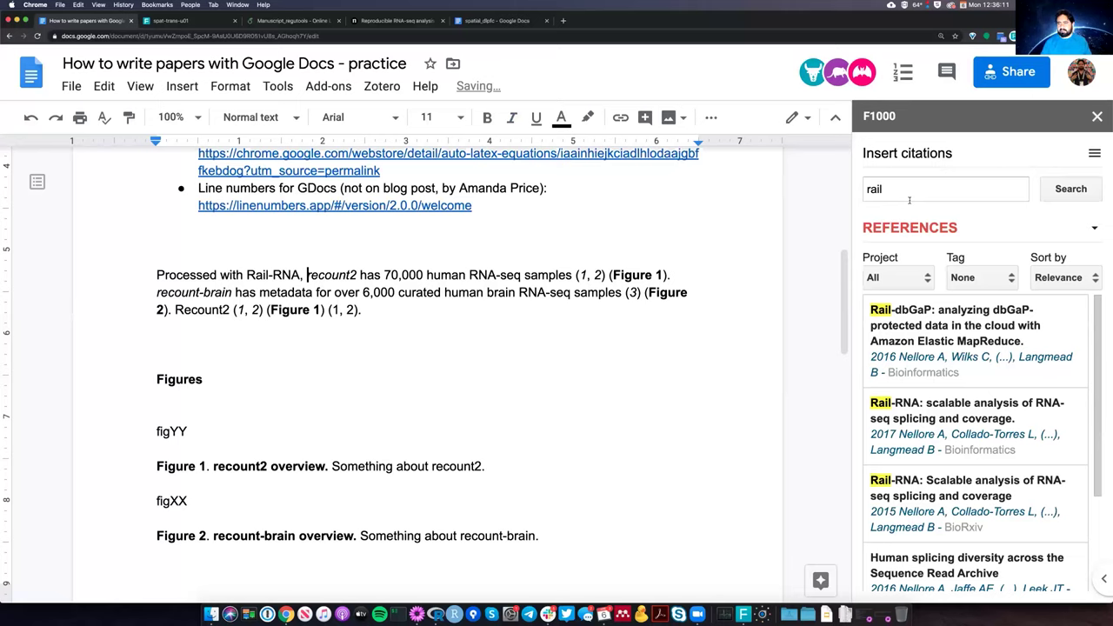
pyautogui.click(1064, 450)
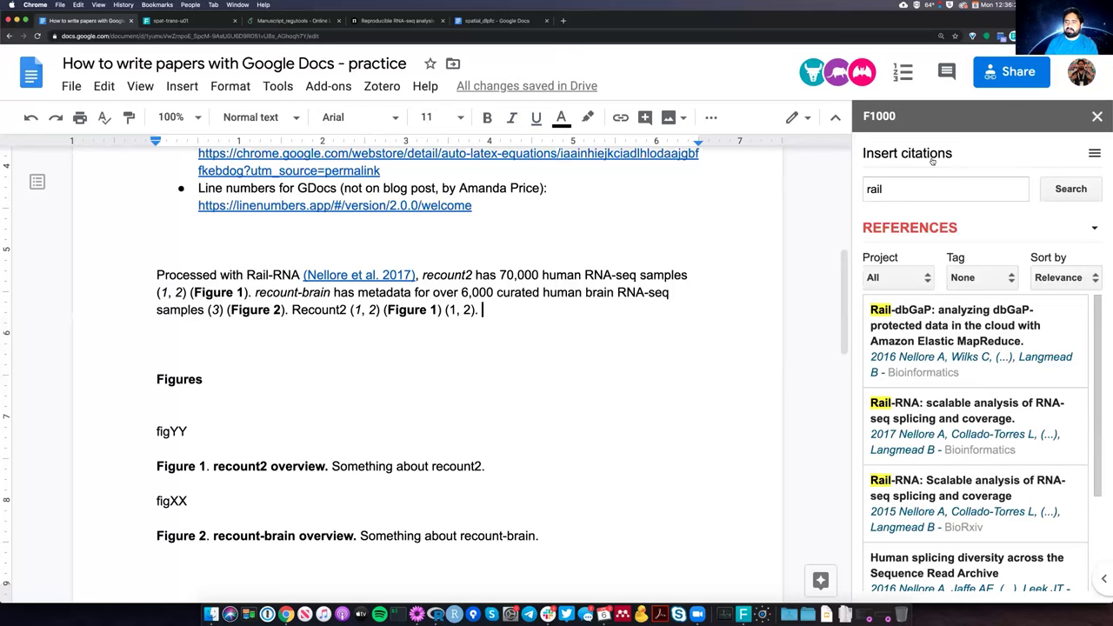
# Update the F1000 citations and bibliography in Science style, with the bibliography at the end of the document.
pyautogui.click(930, 160)
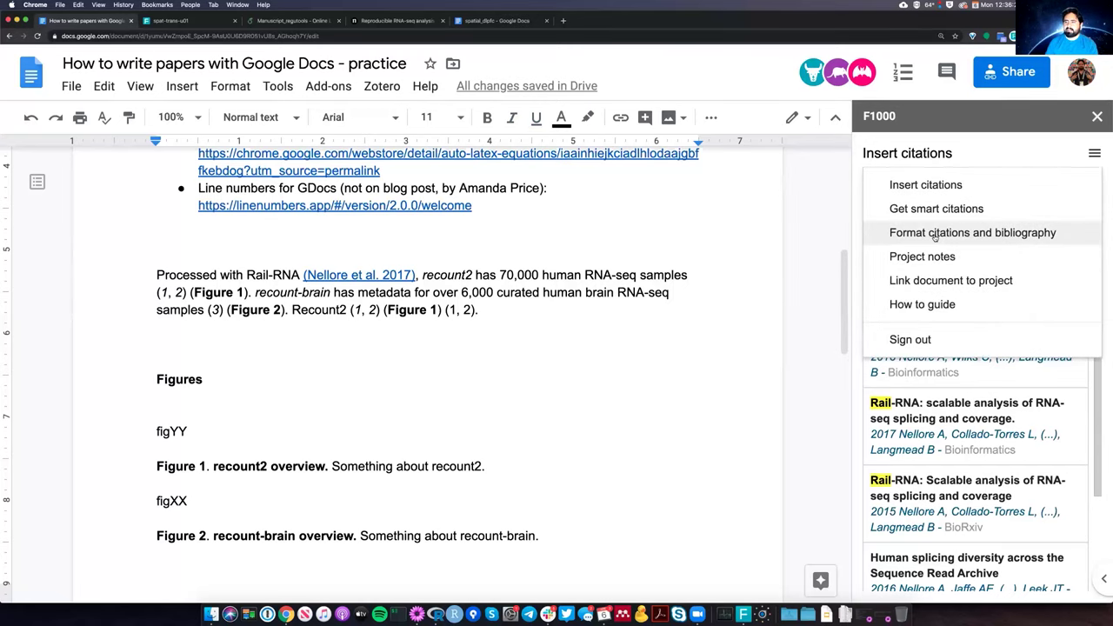
pyautogui.click(934, 236)
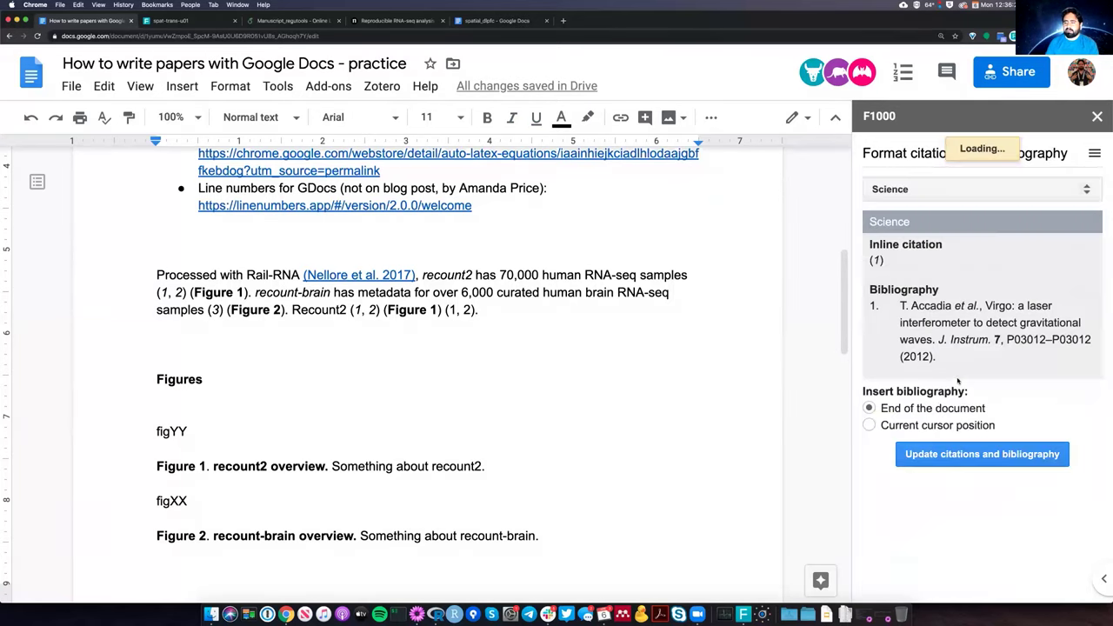
pyautogui.click(958, 463)
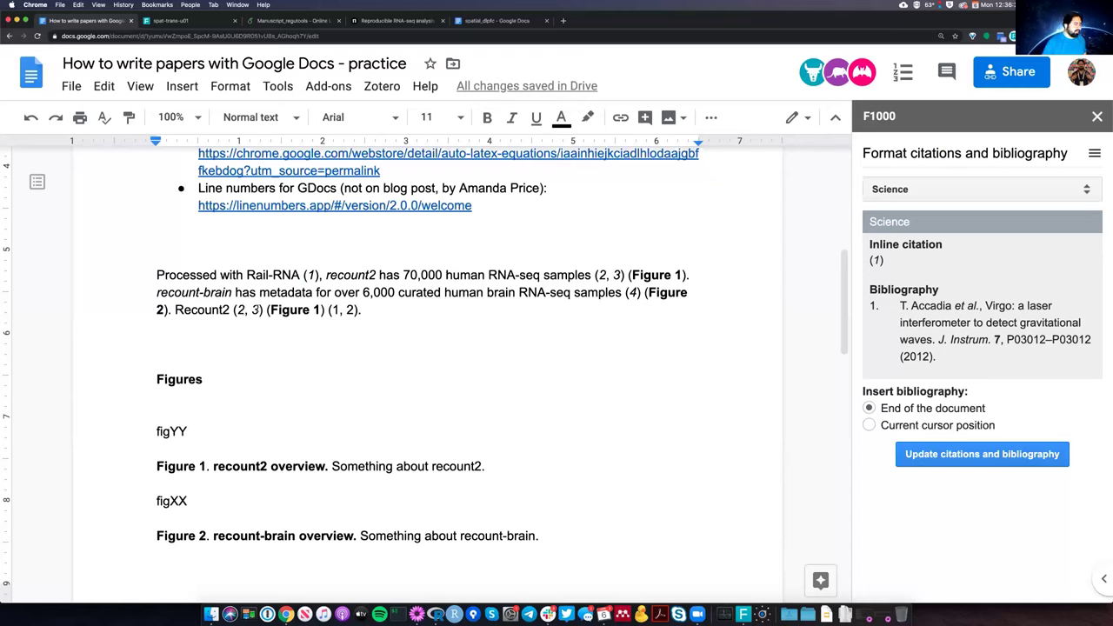
# Compare the linked citation after "Recount2" with the plain-text "(1, 2)" at the paragraph's end, and delete the plain-text one.
pyautogui.doubleClick(256, 309)
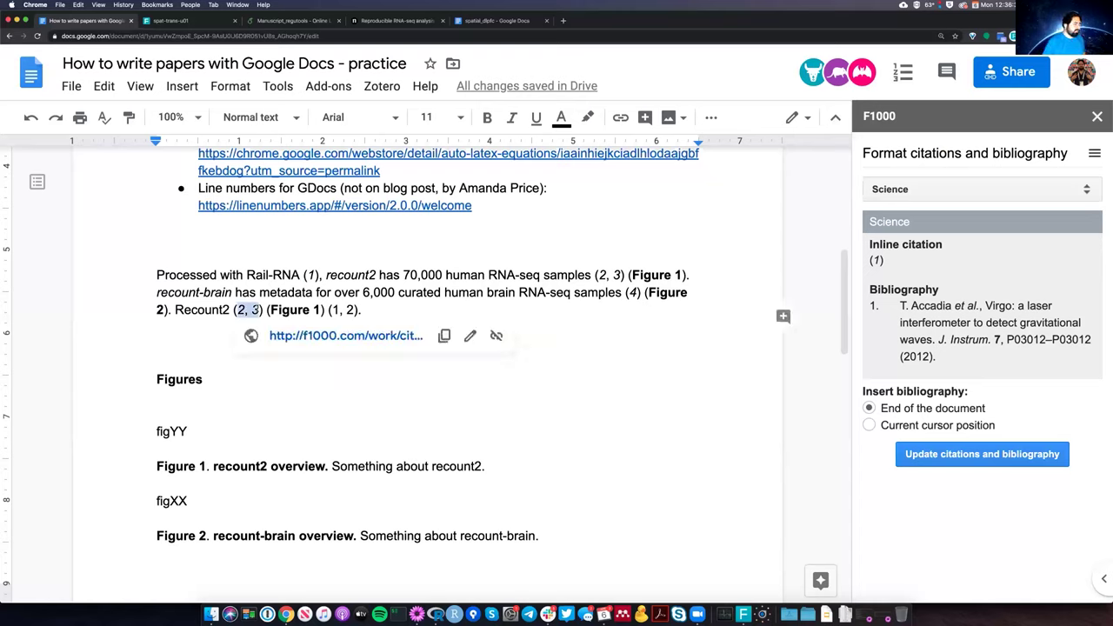
pyautogui.doubleClick(353, 310)
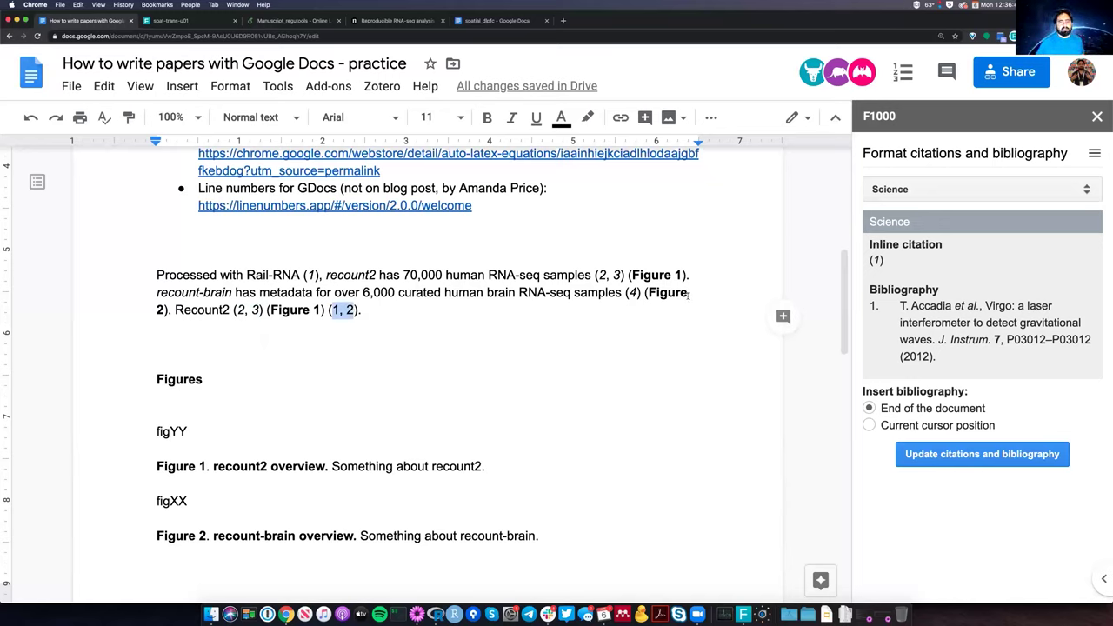
pyautogui.click(331, 296)
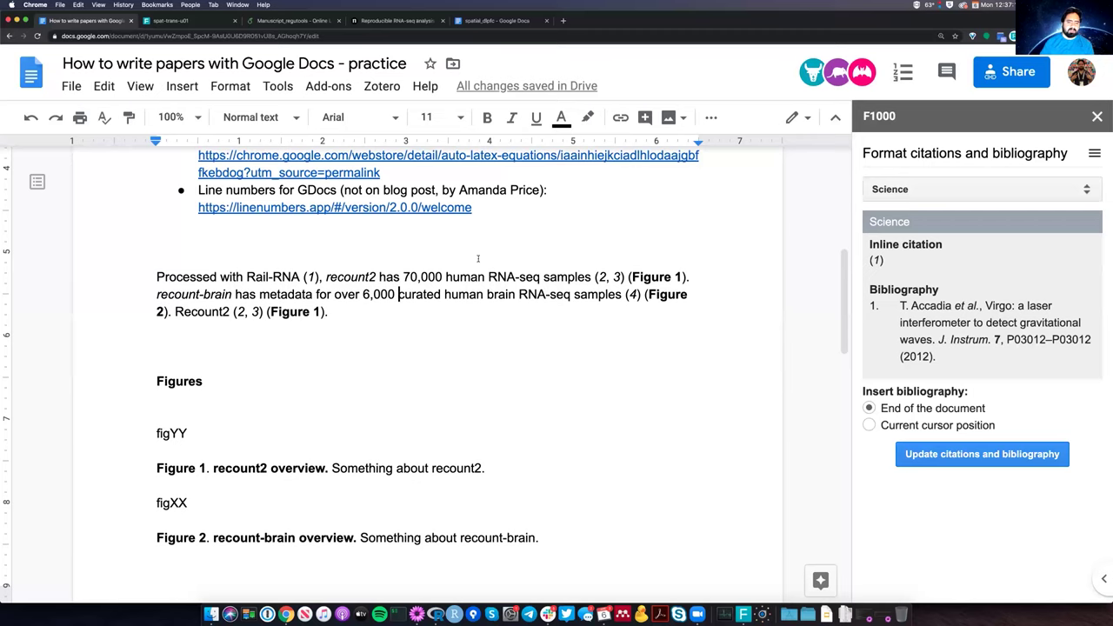
# Select the bulleted list of extension and line-numbering links above the practice paragraph.
pyautogui.scroll(5, 189, 179)
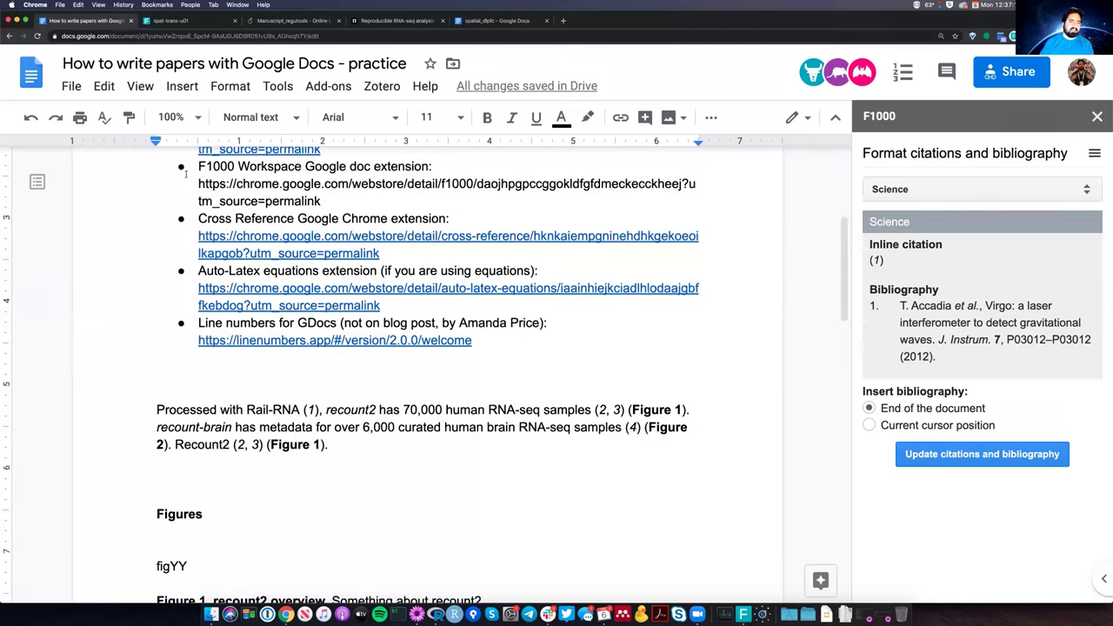
pyautogui.keyDown('shift'); pyautogui.click(189, 178); pyautogui.keyUp('shift')
pyautogui.scroll(-3, 252, 291)
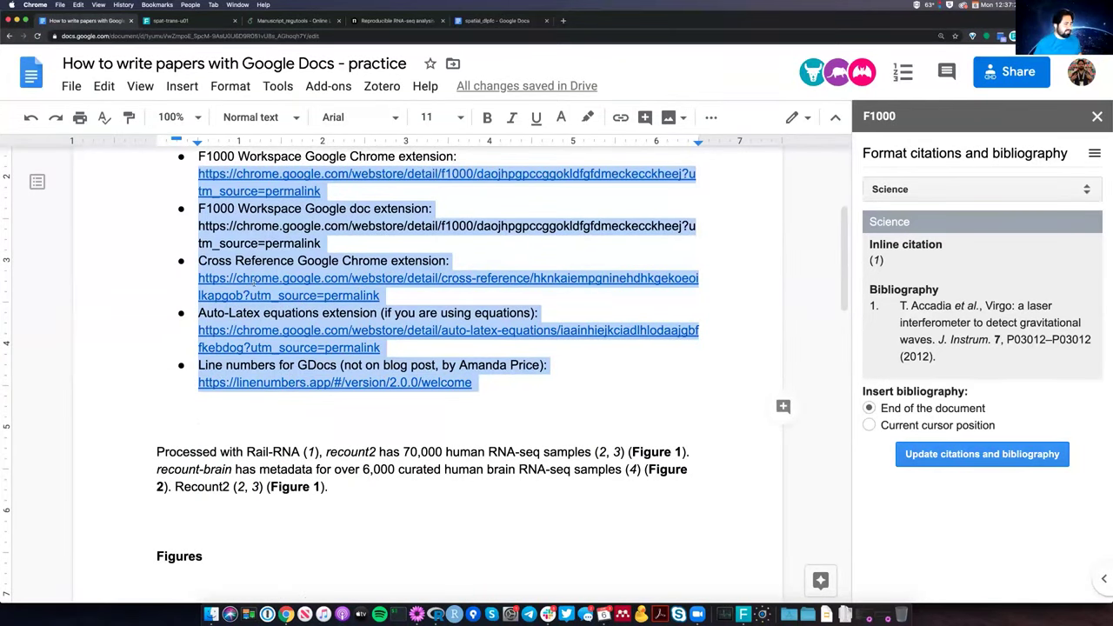
pyautogui.scroll(-1, 254, 287)
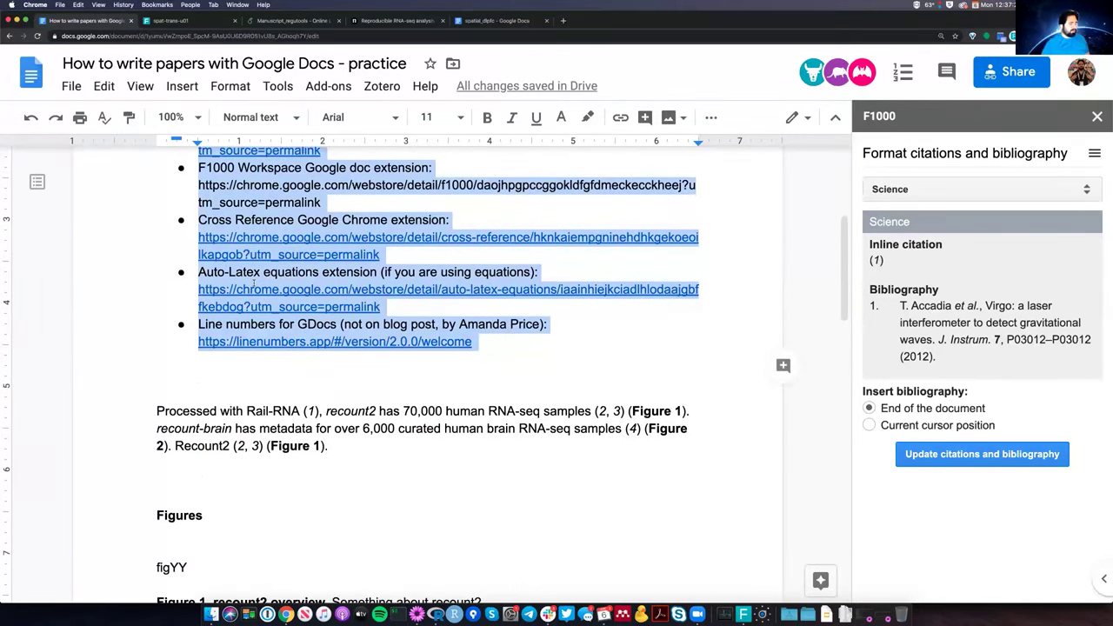